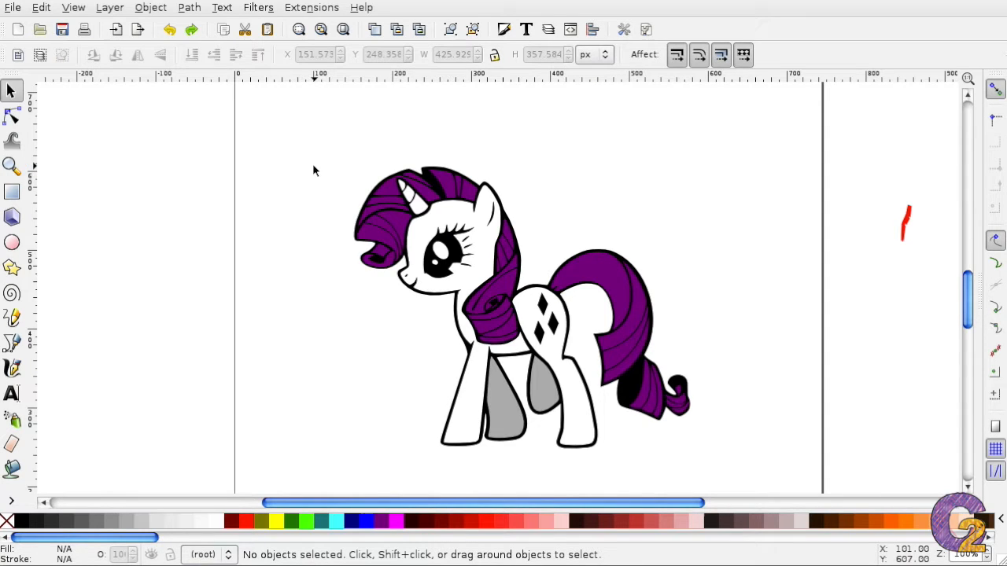
- Ungroup the pony drawing into its separate objects and clear the selection
left_click(464, 218)
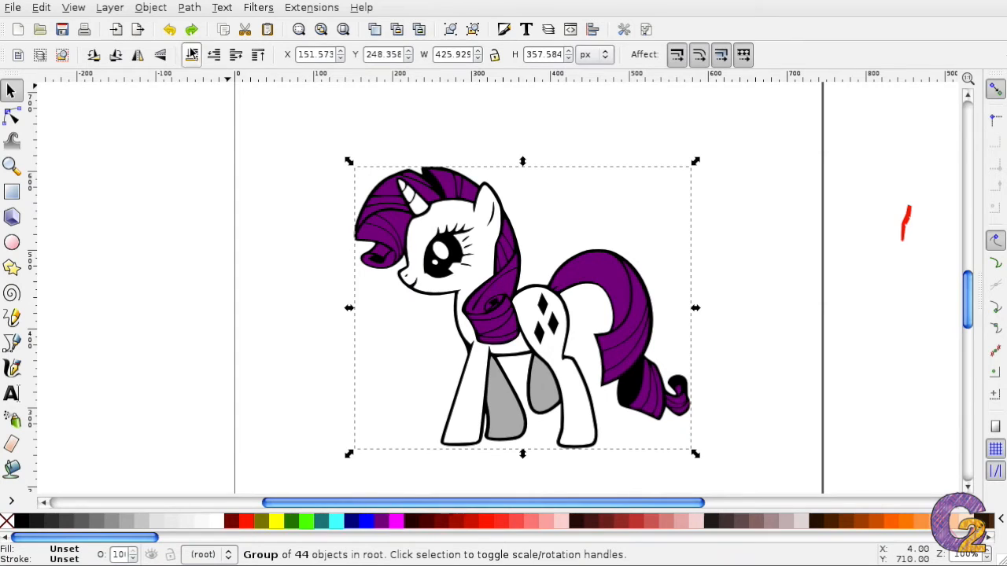
left_click(152, 8)
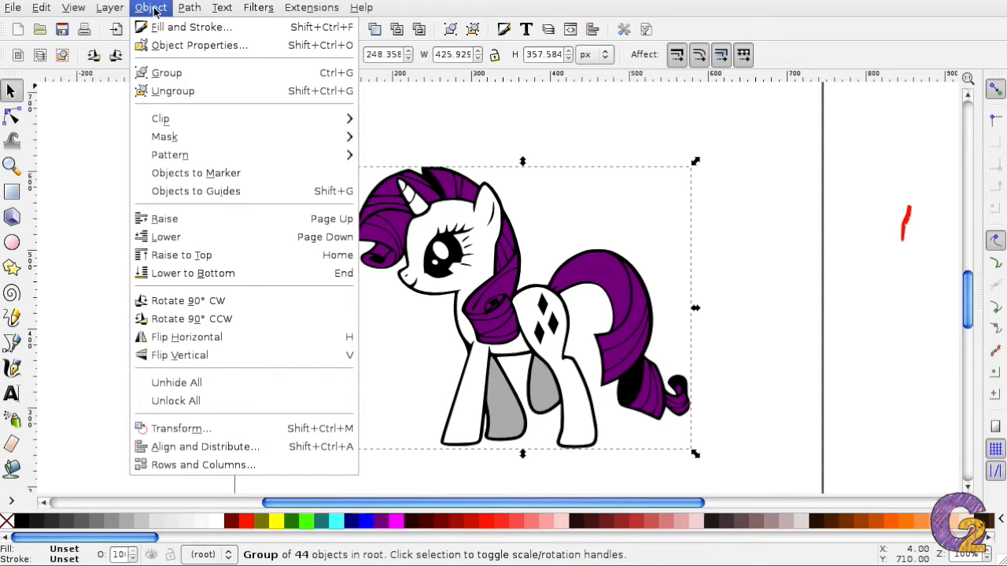
left_click(204, 91)
left_click(859, 350)
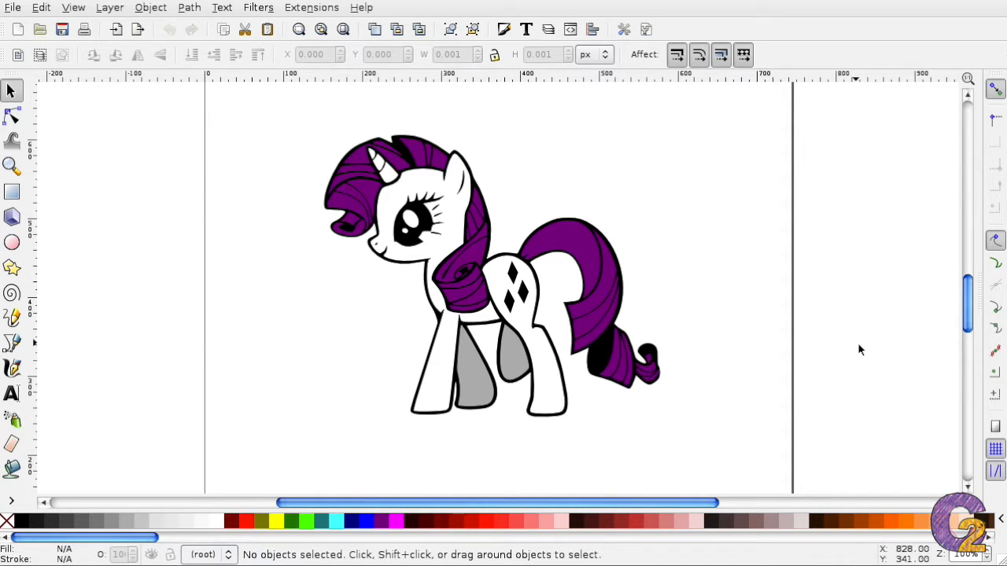
- Start a straight-segment Bezier path in the mane behind the ear, tracing its face-side edge from the lowest small strand up into the top strand
key("plus")
key("plus")
key("plus")
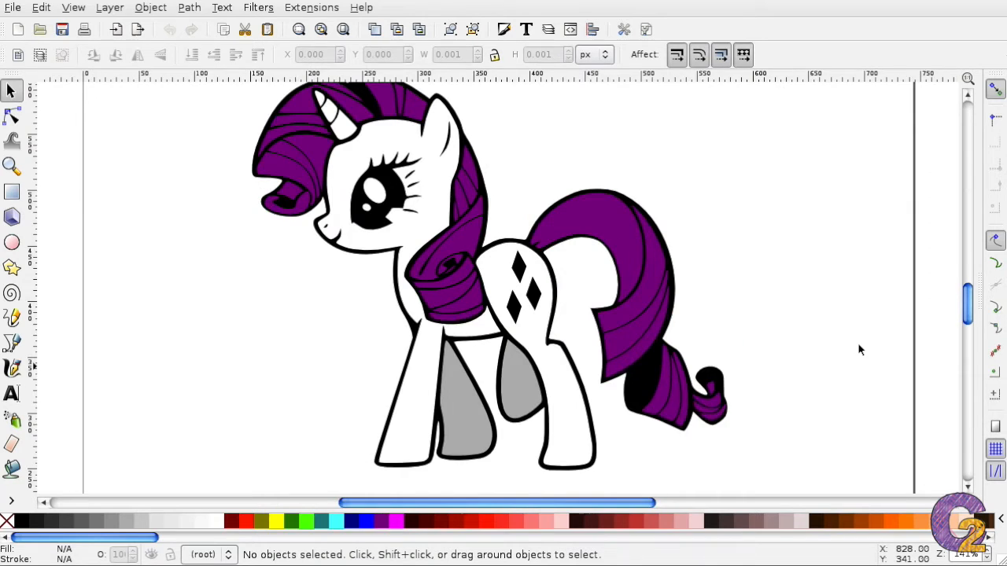
key("plus")
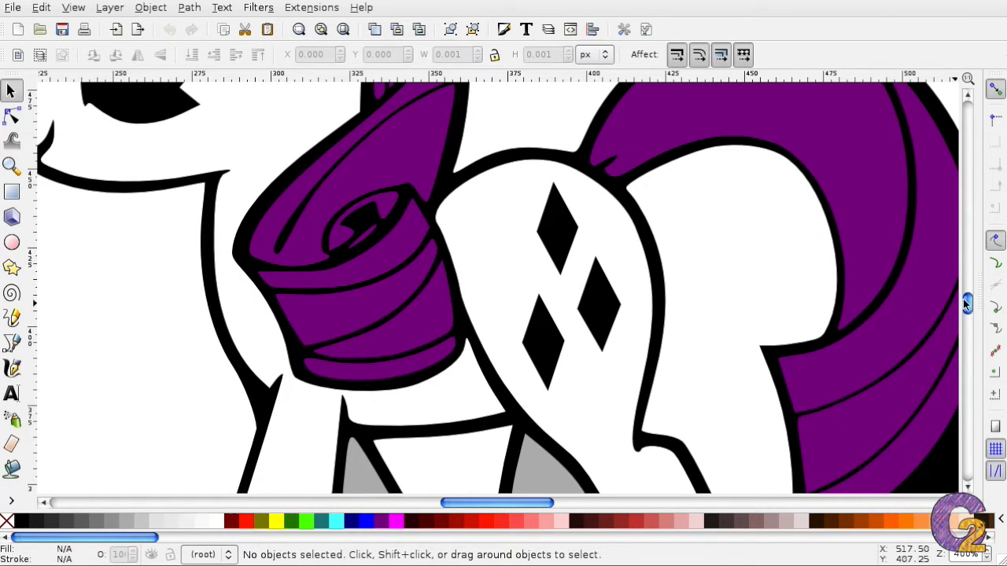
left_click_drag(965, 300, 966, 293)
left_click_drag(535, 502, 535, 463)
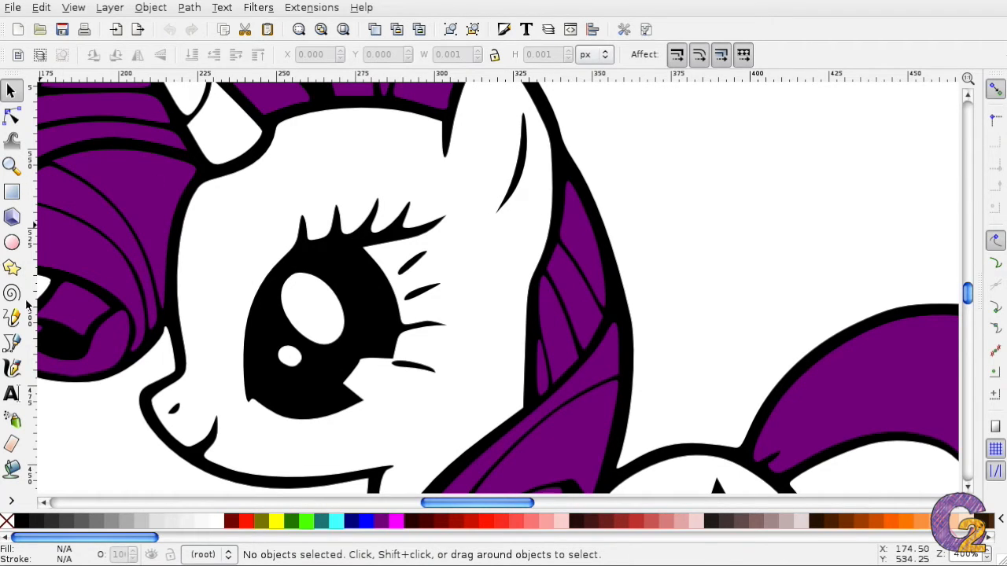
left_click(13, 343)
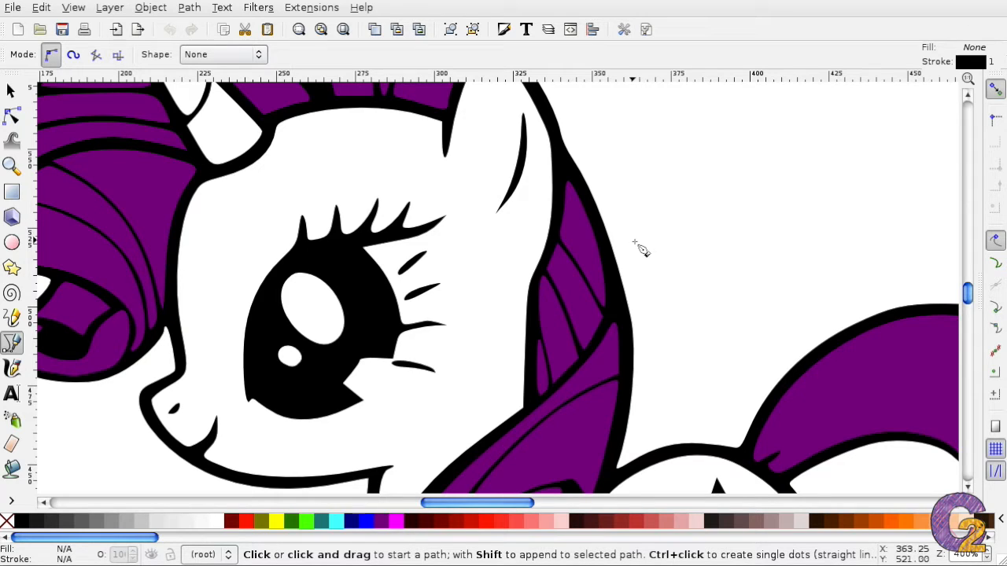
left_click(540, 351)
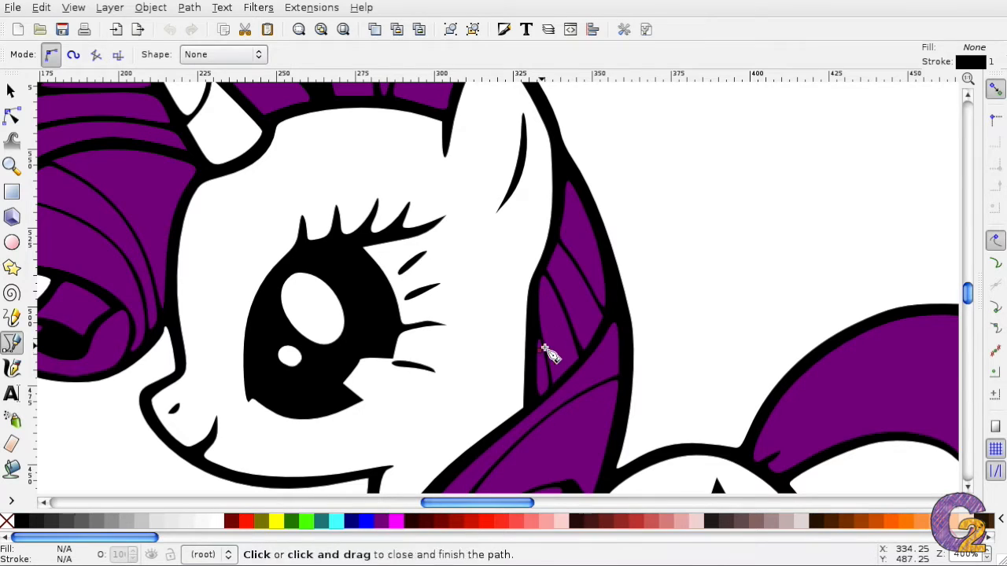
left_click(542, 293)
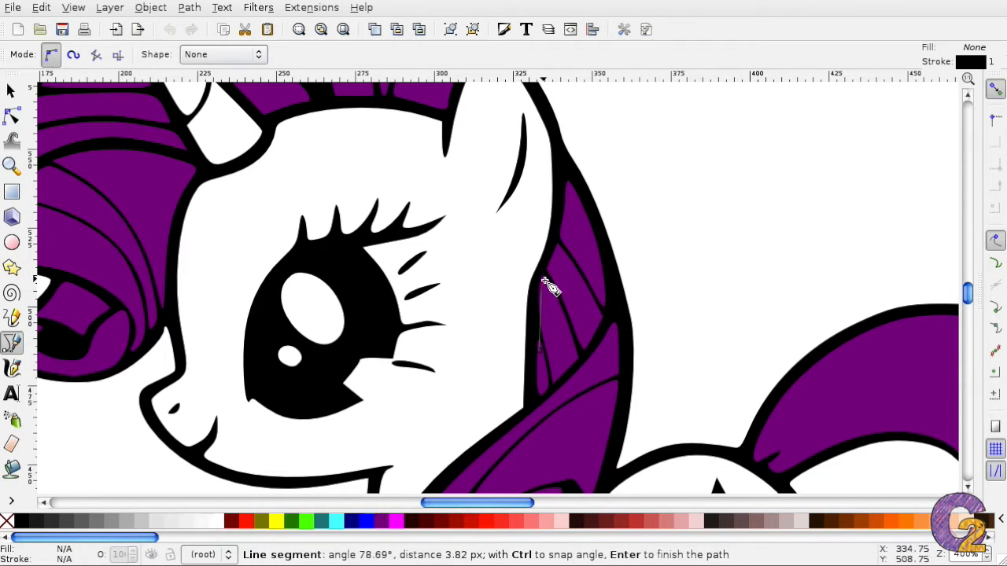
left_click(543, 277)
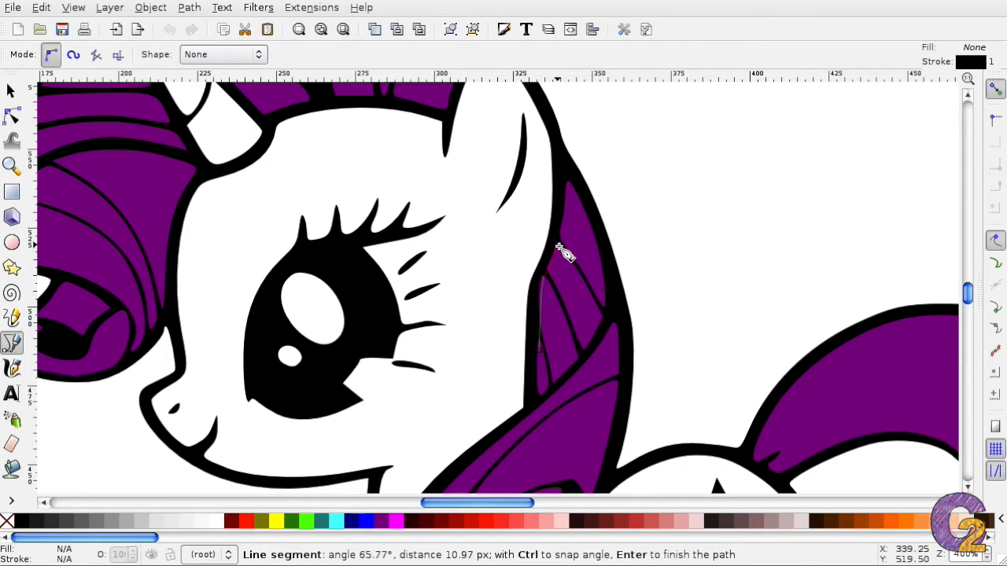
left_click(559, 249)
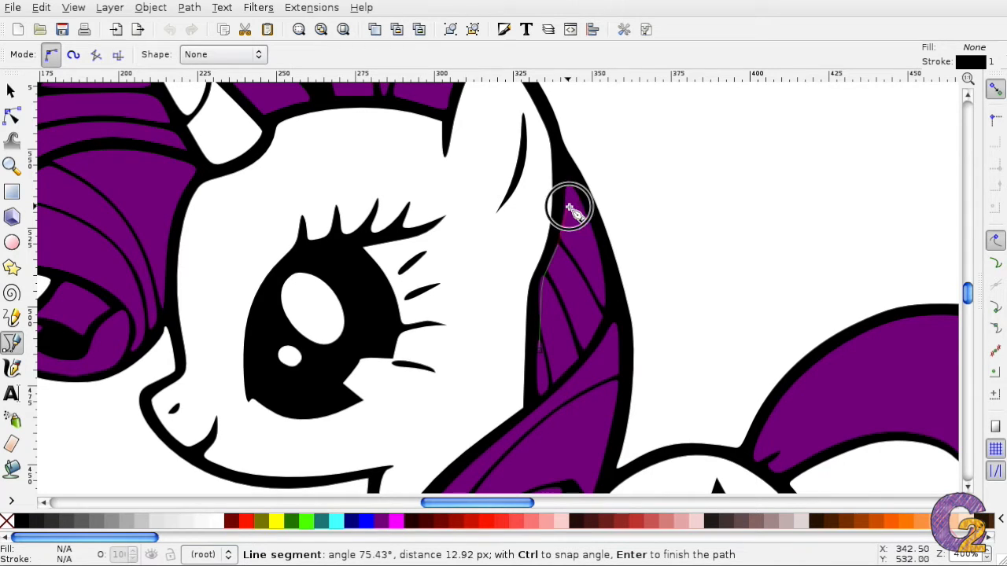
left_click(568, 208)
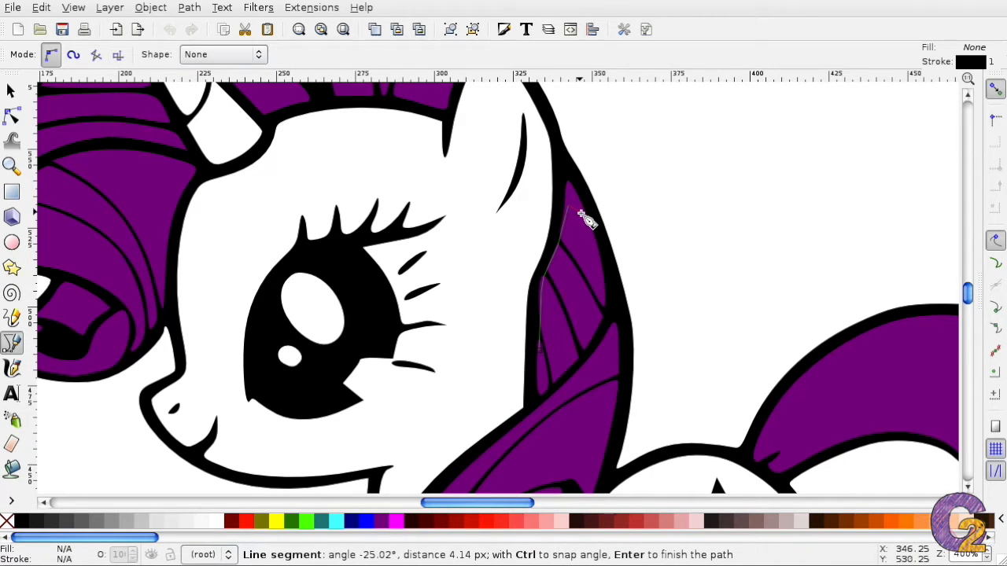
- Continue the path back down across the two upper mane strands, notching it inward at each black dividing line
left_click(580, 215)
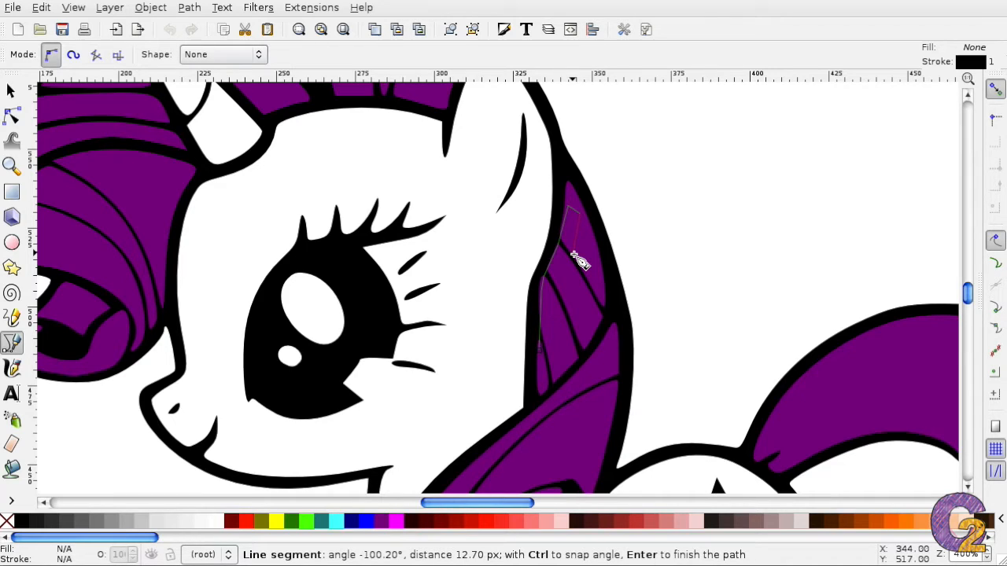
left_click(573, 254)
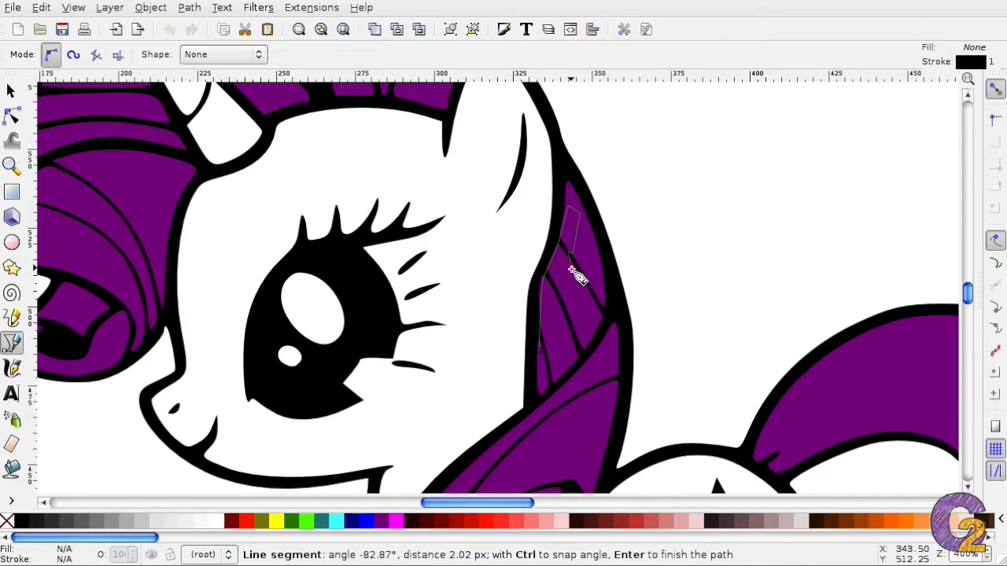
scroll(571, 269, "up", 3)
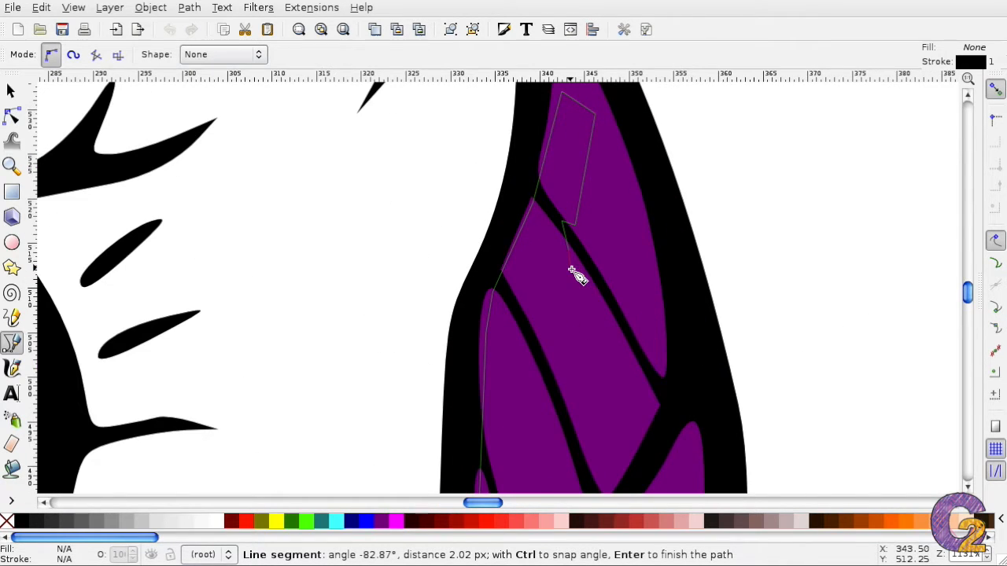
scroll(571, 270, "up", 1)
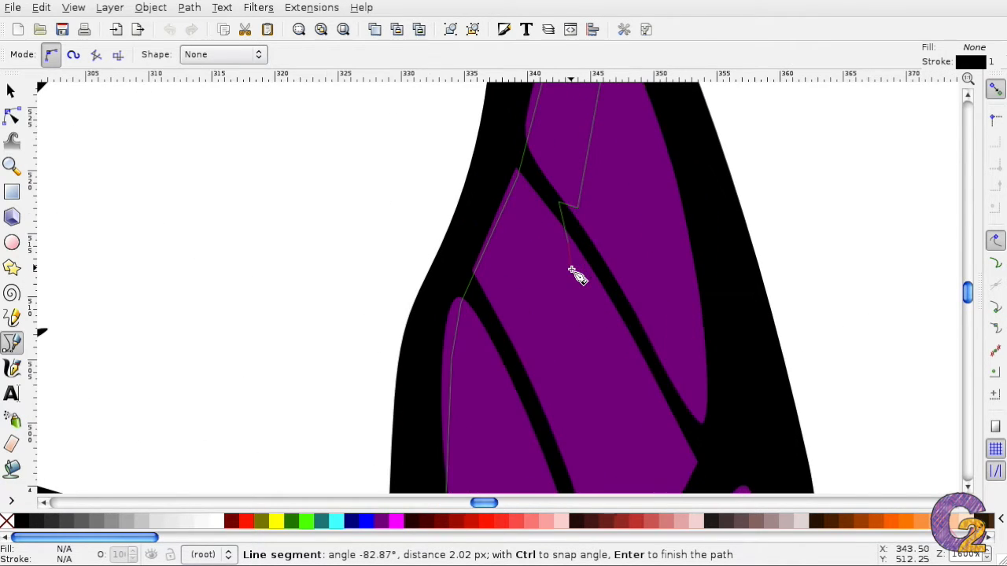
left_click(512, 332)
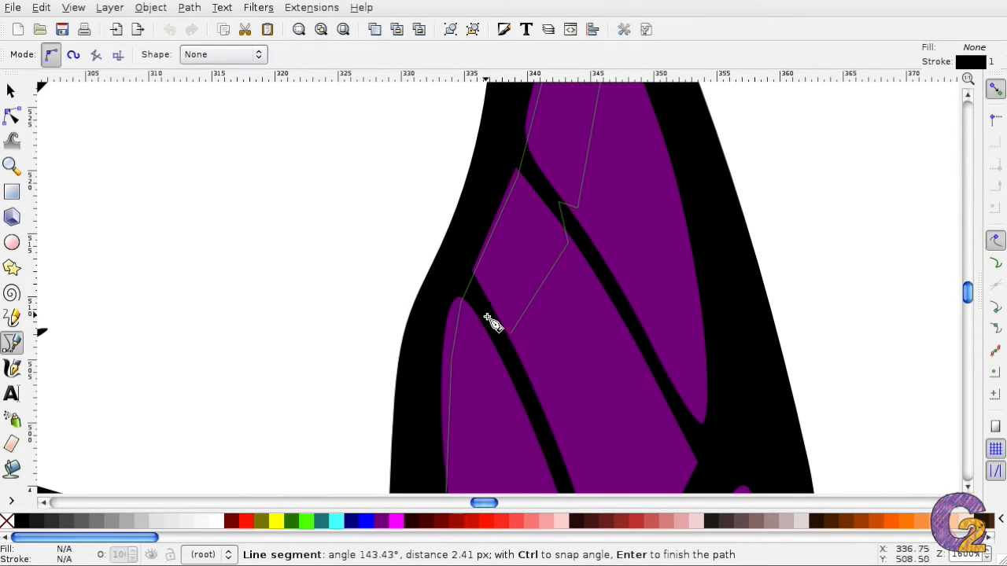
left_click(488, 317)
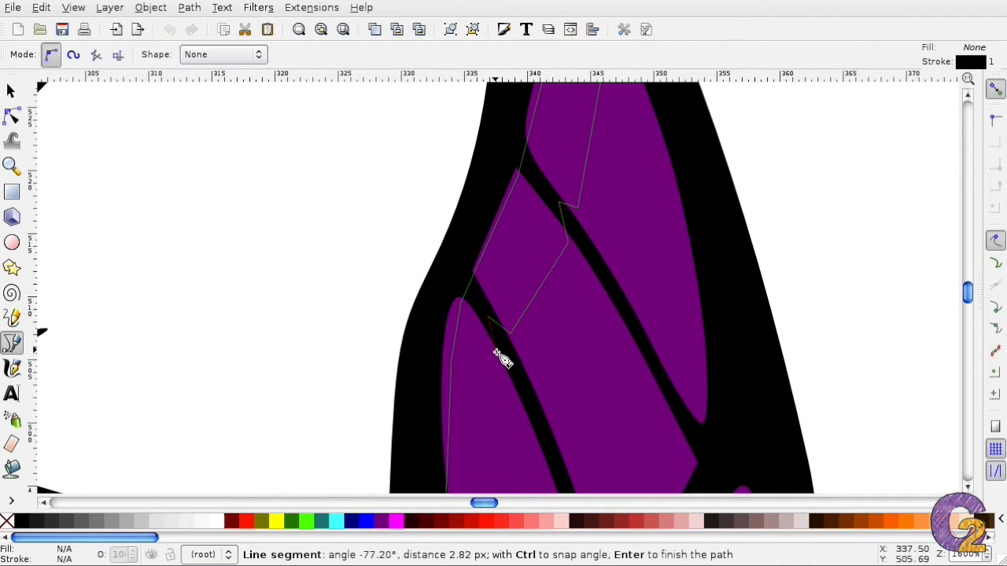
left_click(496, 352)
- Continue the path down the next mane strand, notch it at the last dividing line, and close it at its starting point
scroll(497, 405, "down", 1)
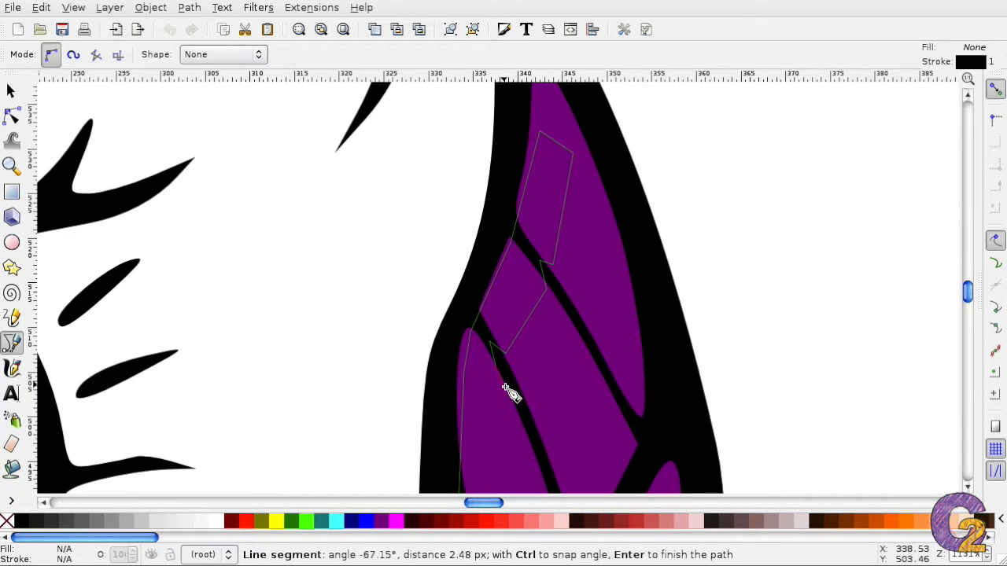
left_click(967, 305)
left_click_drag(968, 304, 968, 294)
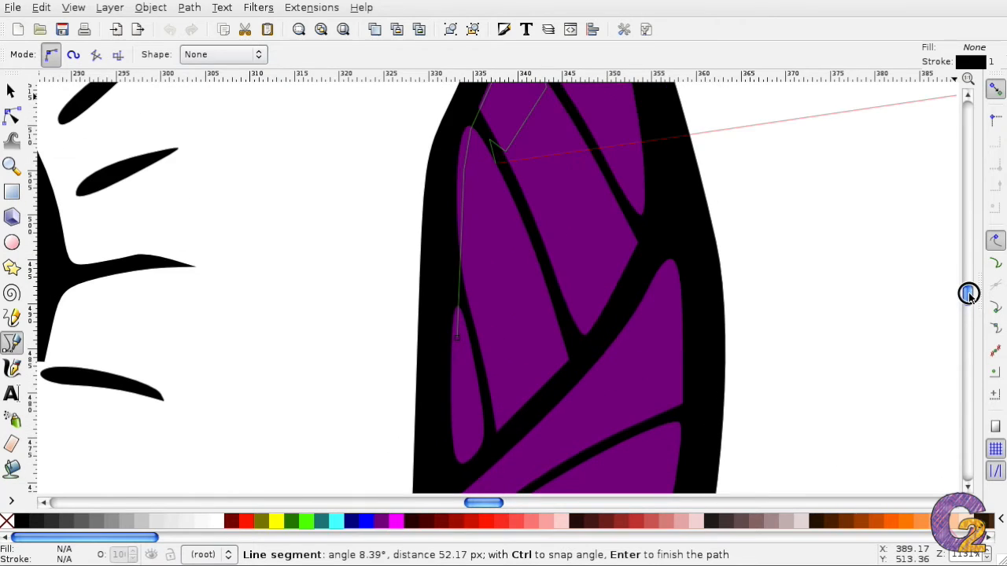
left_click(480, 333)
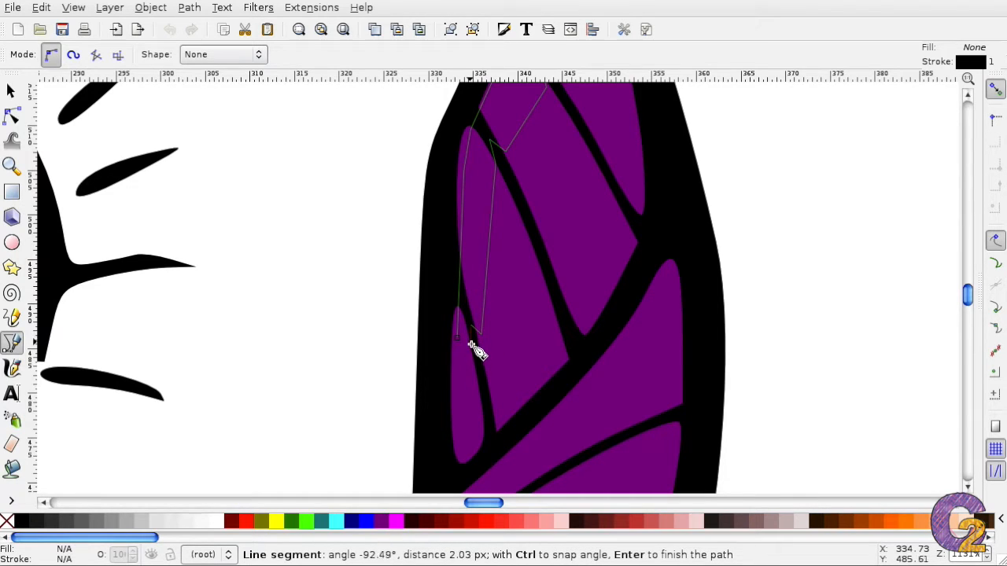
left_click(471, 348)
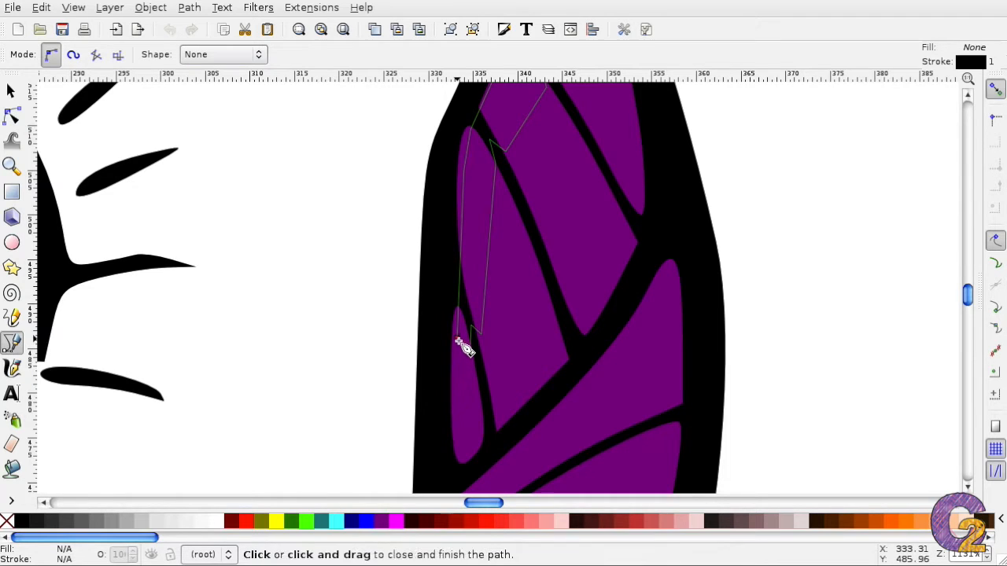
scroll(464, 347, "up", 5, "ctrl")
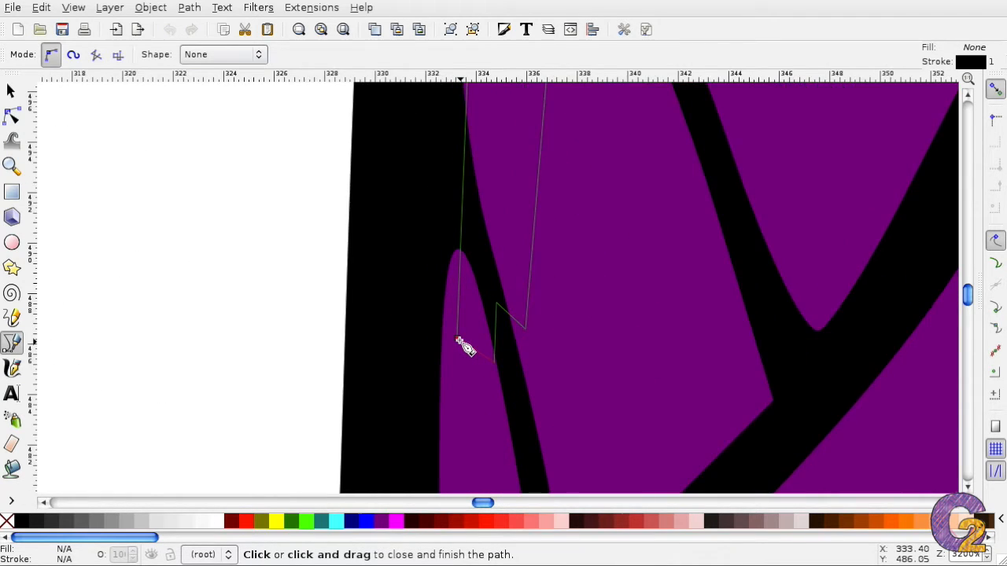
scroll(464, 346, "up", 1, "ctrl")
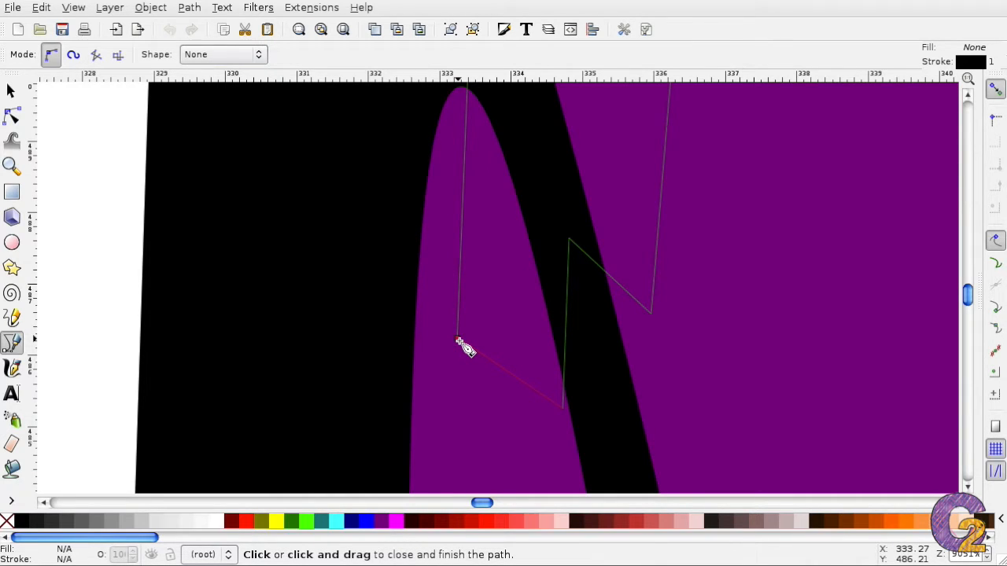
left_click(460, 343)
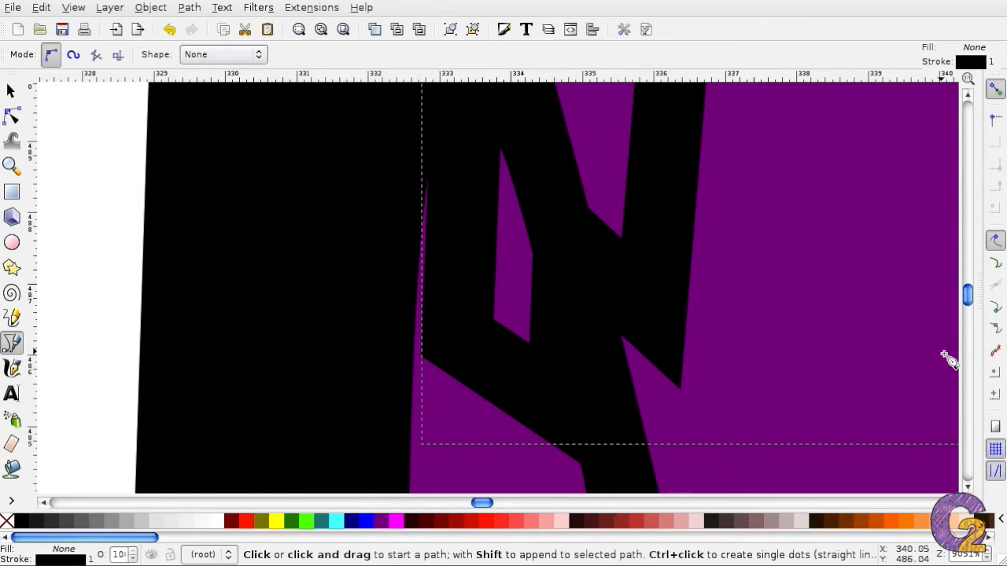
- Fill the closed mane shape with red and remove its stroke
key("minus")
key("minus")
key("minus")
key("minus")
key("minus")
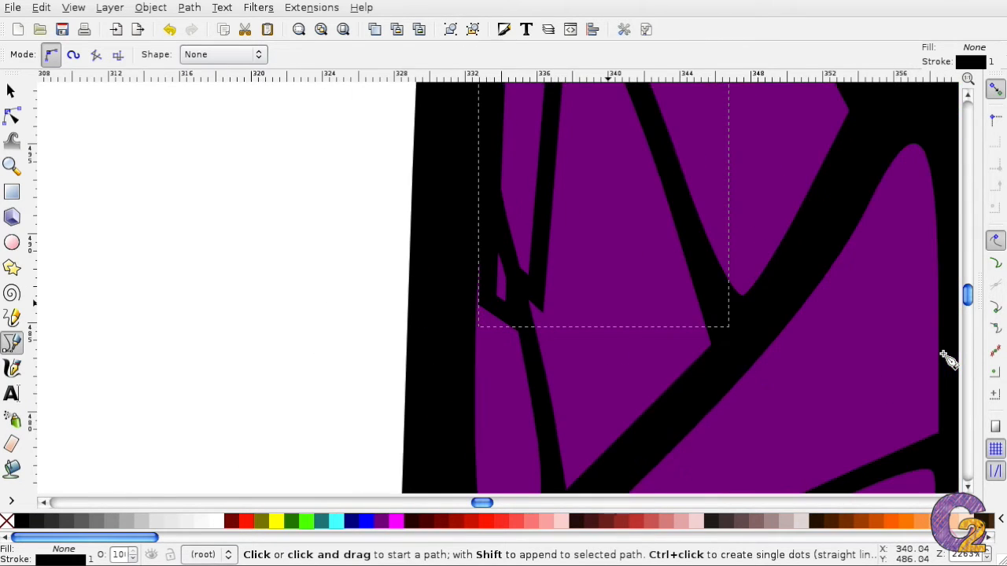
key("minus")
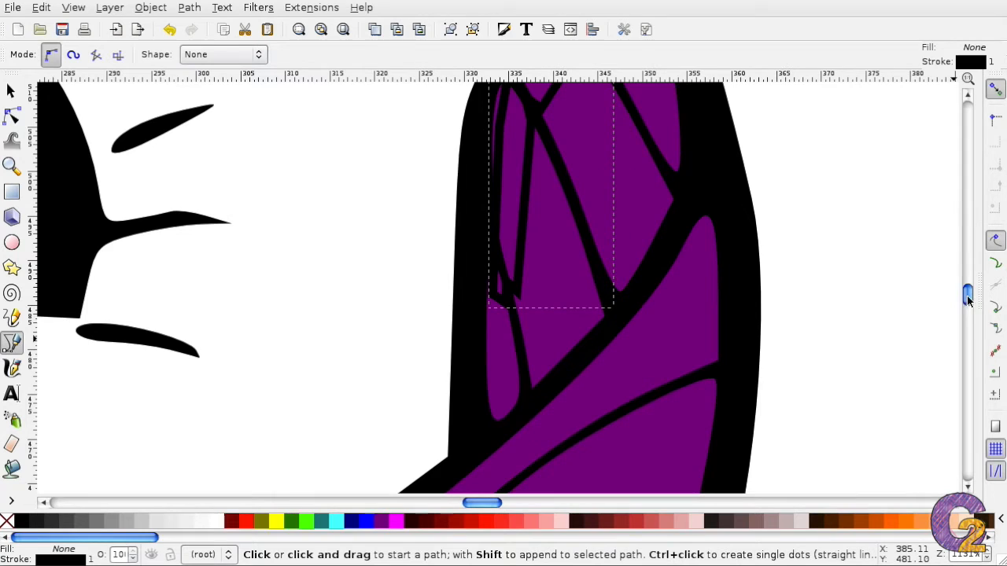
scroll(967, 298, "up", 5)
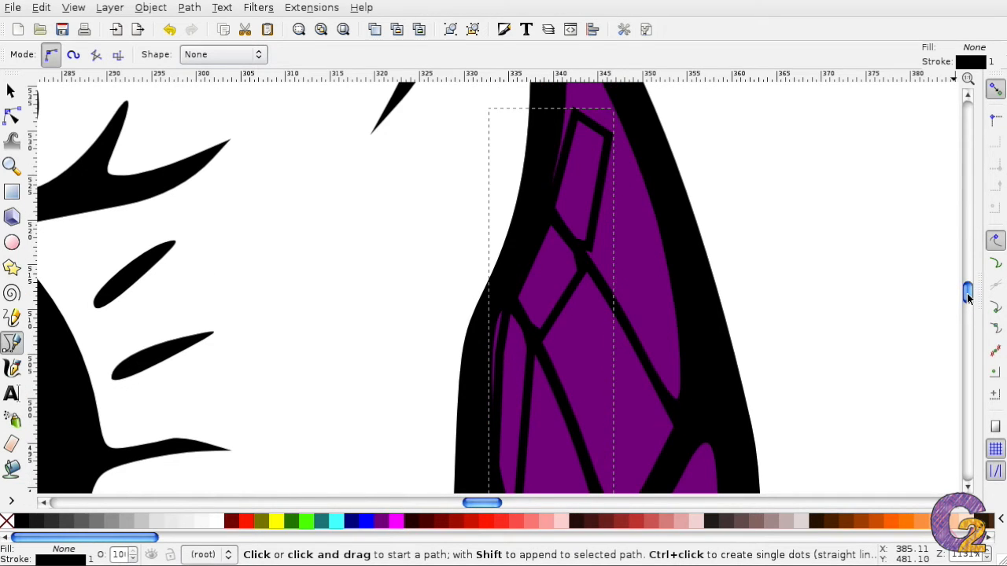
key("minus")
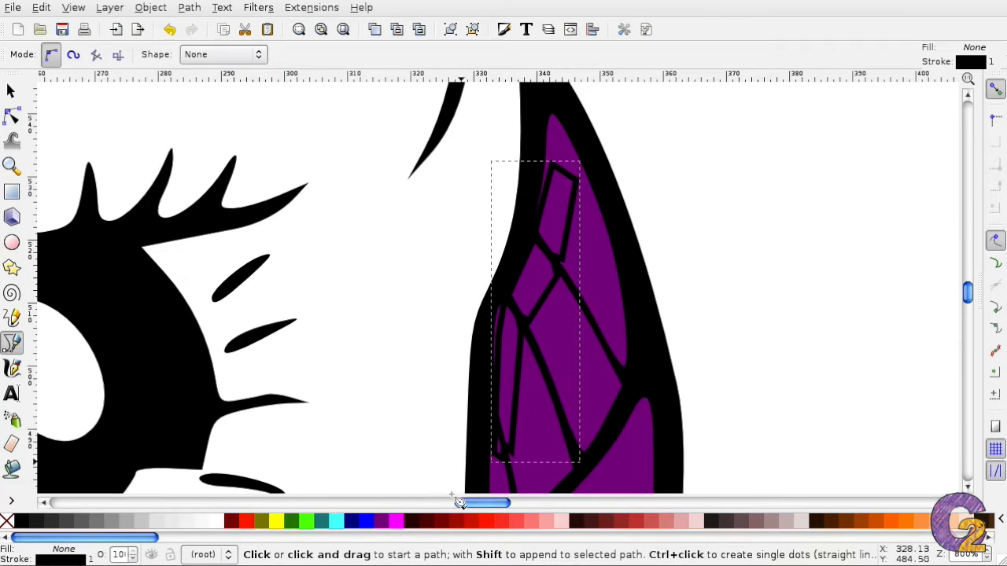
left_click(246, 521)
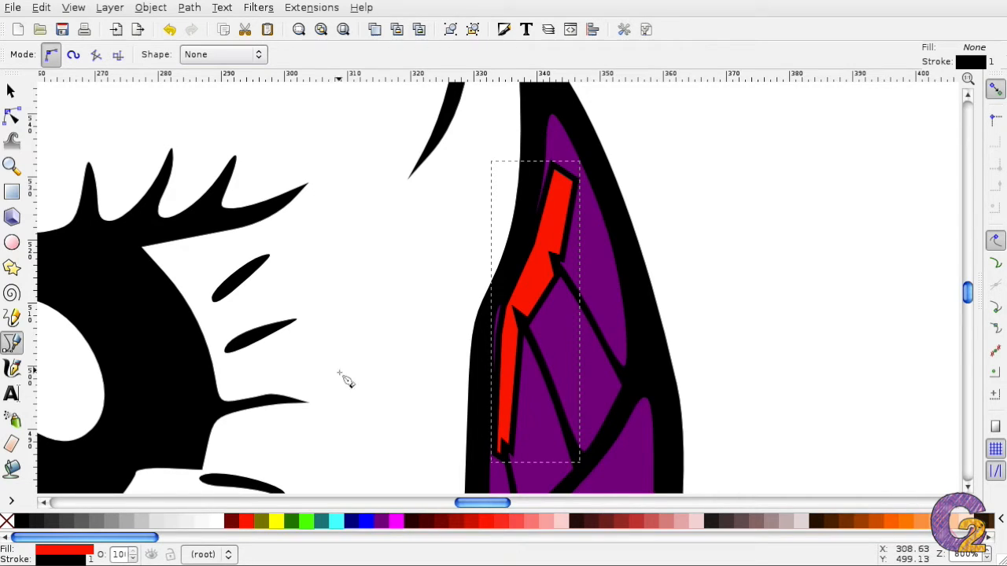
left_click(8, 523, "shift")
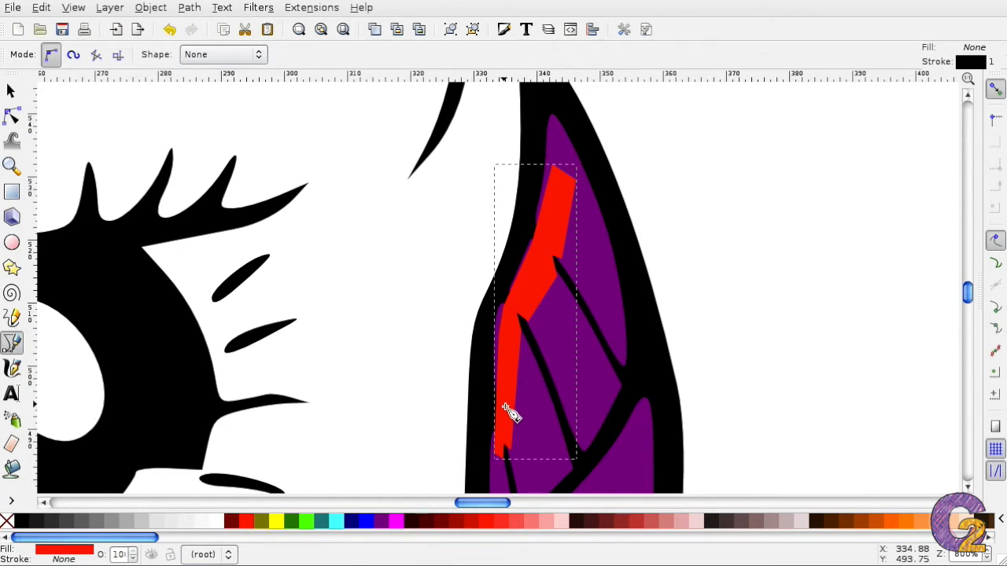
- Fit the red shape's top face-side corner node to the black outline and adjust the nodes around its two upper notches
left_click(11, 117)
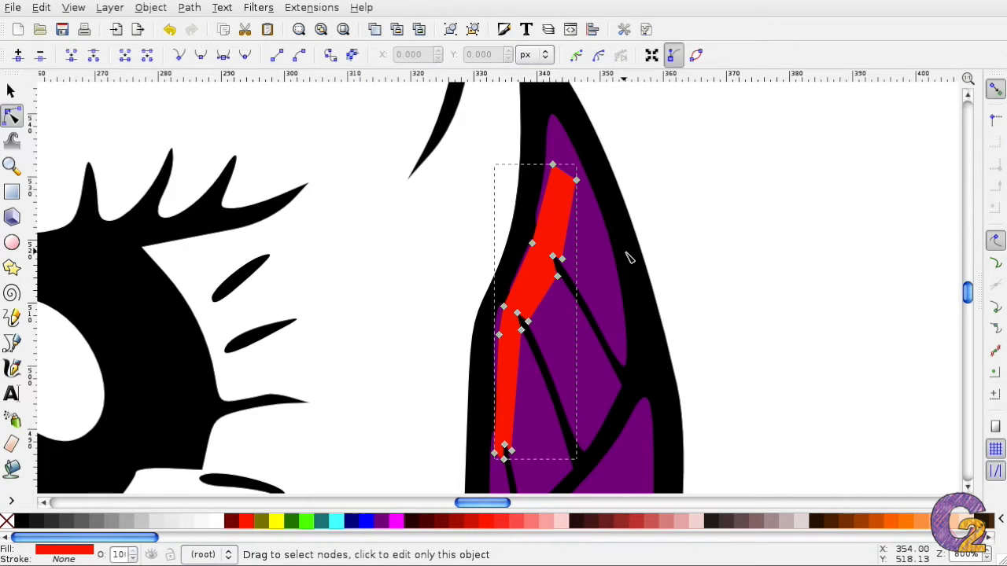
scroll(629, 258, "up", 1)
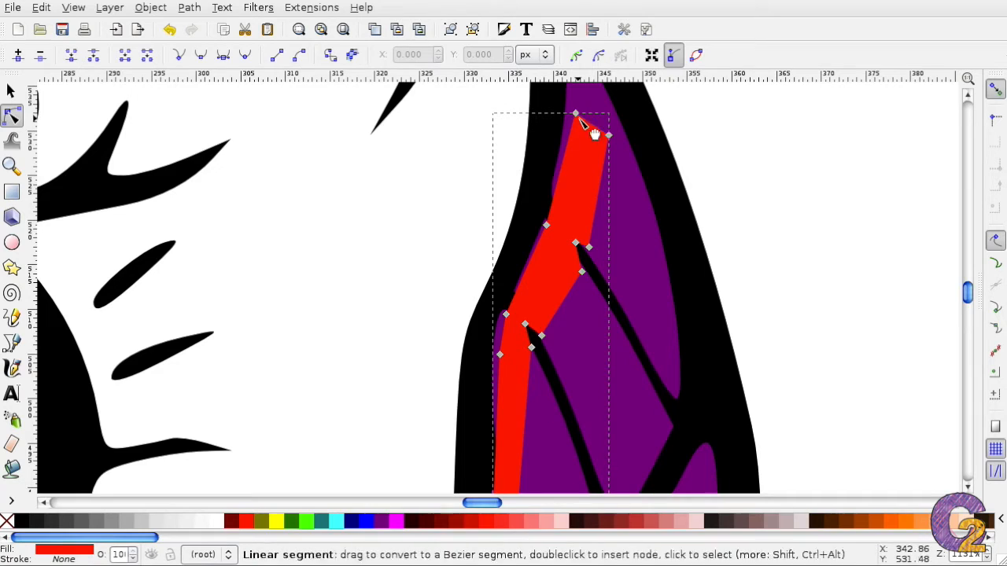
left_click_drag(577, 115, 565, 120)
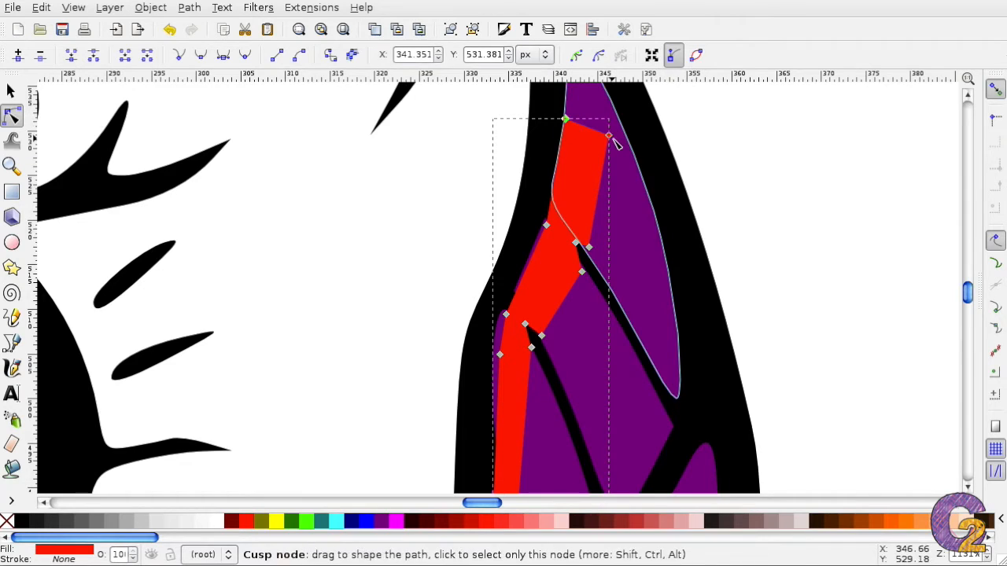
left_click_drag(576, 247, 593, 261)
left_click(582, 272)
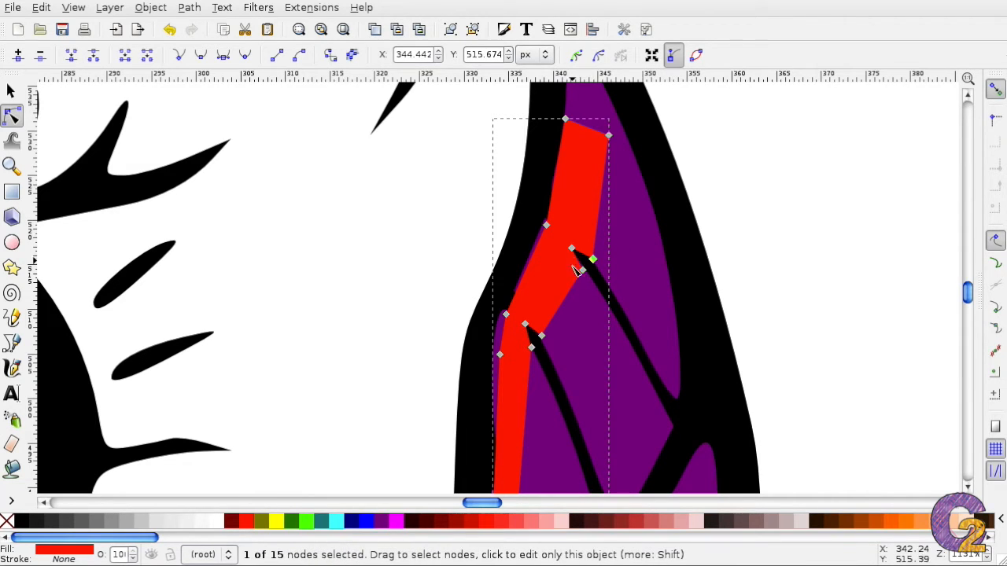
left_click_drag(543, 344, 532, 352)
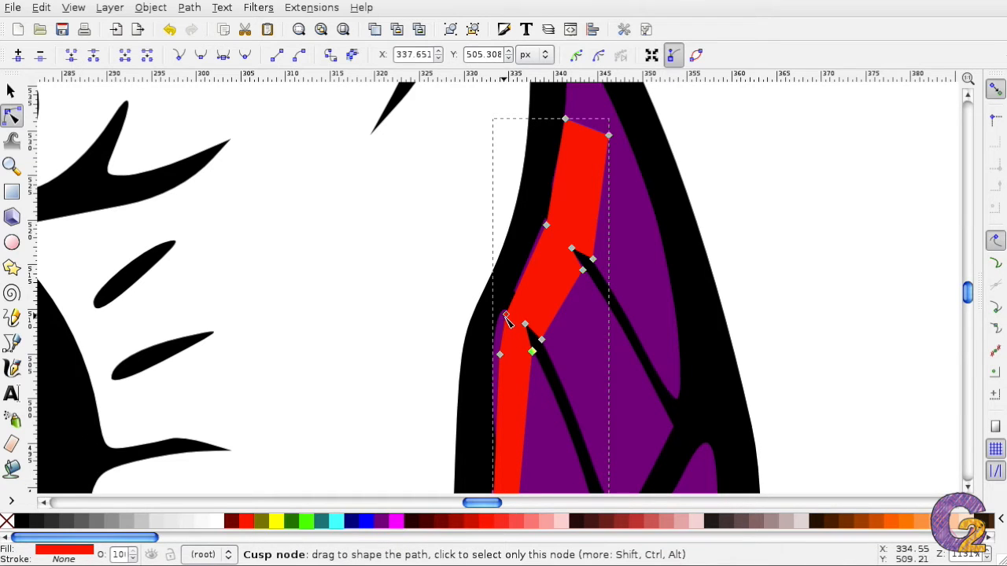
- Move the two face-side nodes beside the second notch to the black outline, and align the bottom notch nodes with their dividing line
left_click_drag(505, 317, 504, 314)
left_click_drag(495, 354, 494, 356)
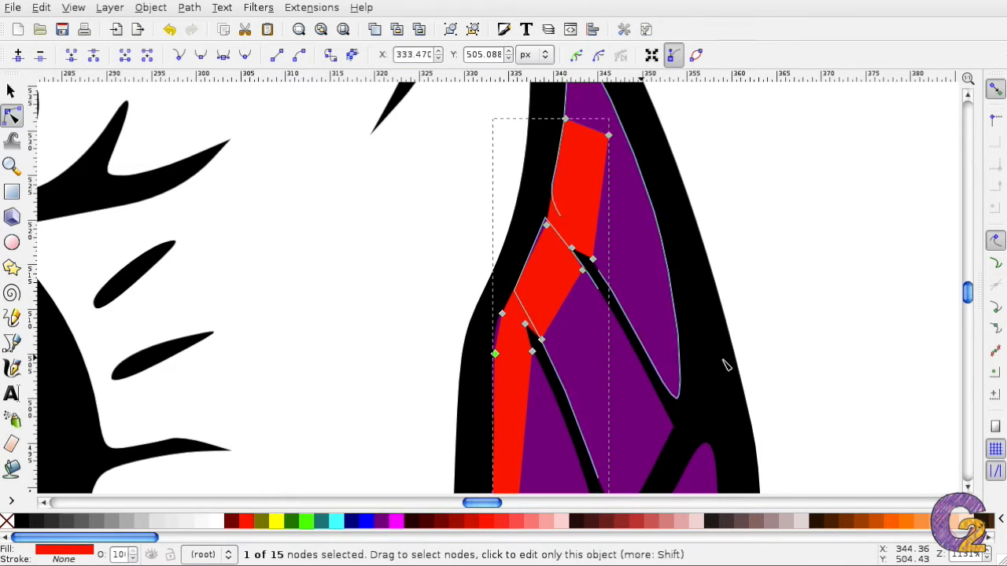
left_click_drag(967, 288, 966, 294)
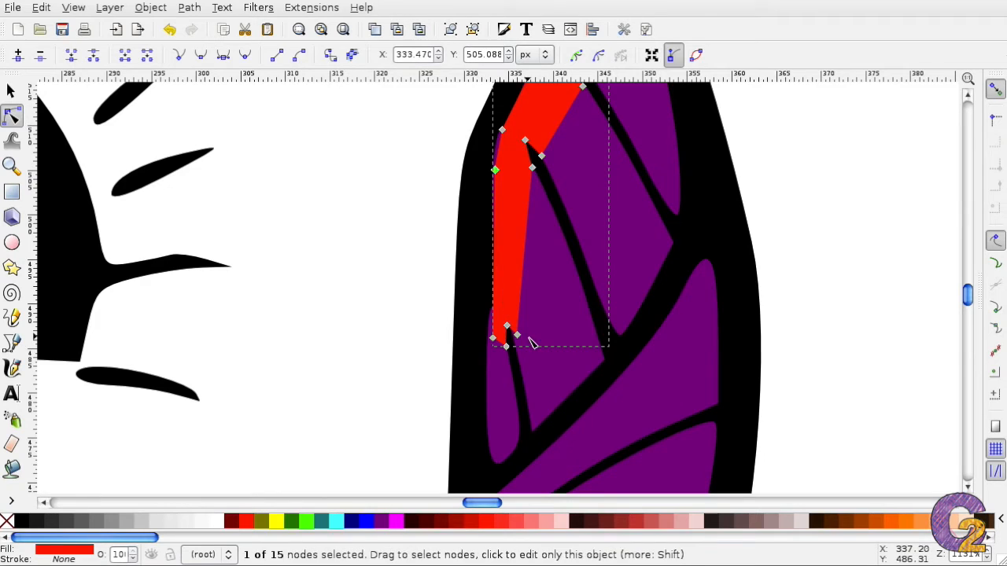
mouse_move(519, 363)
left_mouse_down()
mouse_move(521, 352)
mouse_move(506, 352)
left_mouse_up()
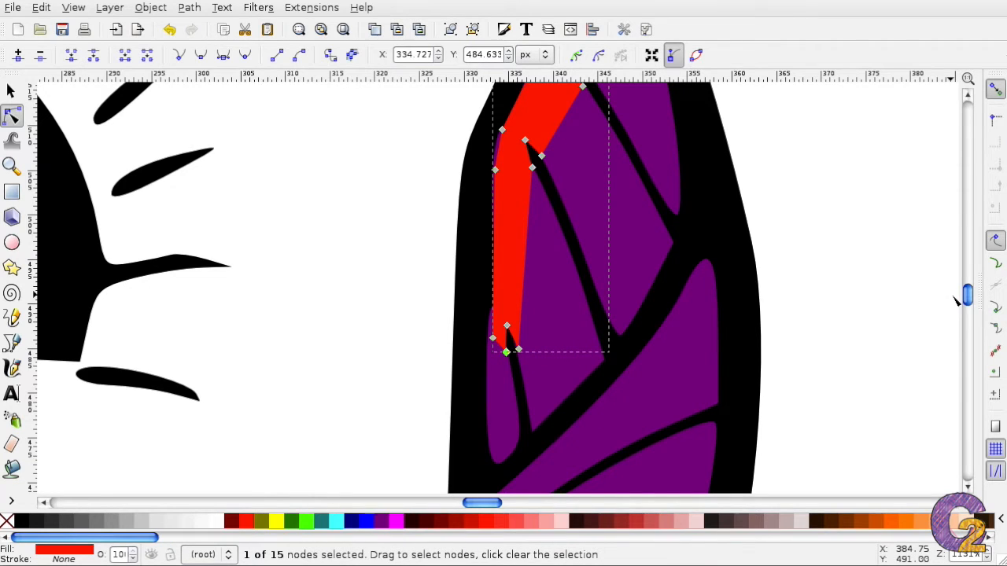
left_click_drag(969, 297, 969, 293)
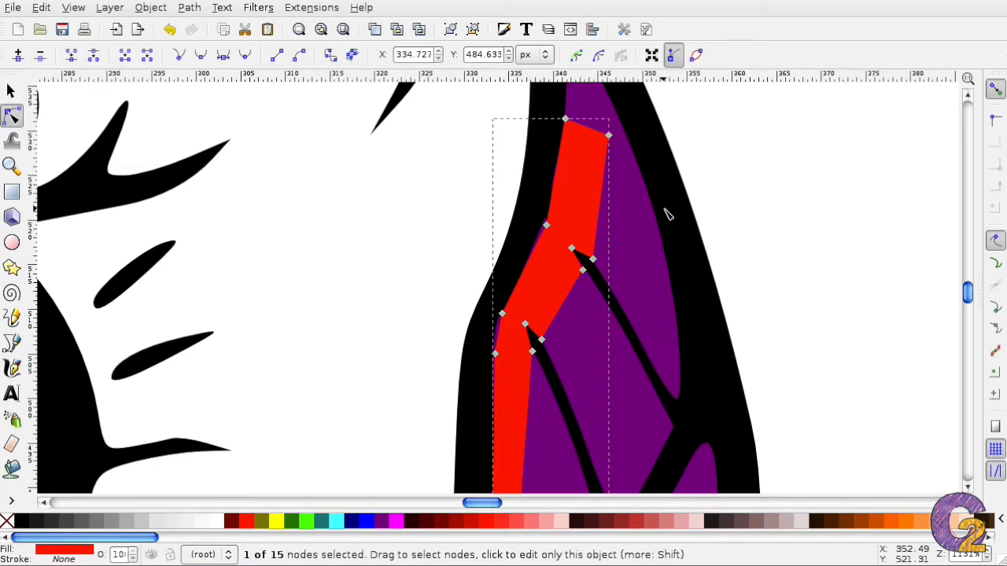
- Extend curve handles both ways from the face-side bend node below the top strand and move that node onto the black outline
left_click(675, 61)
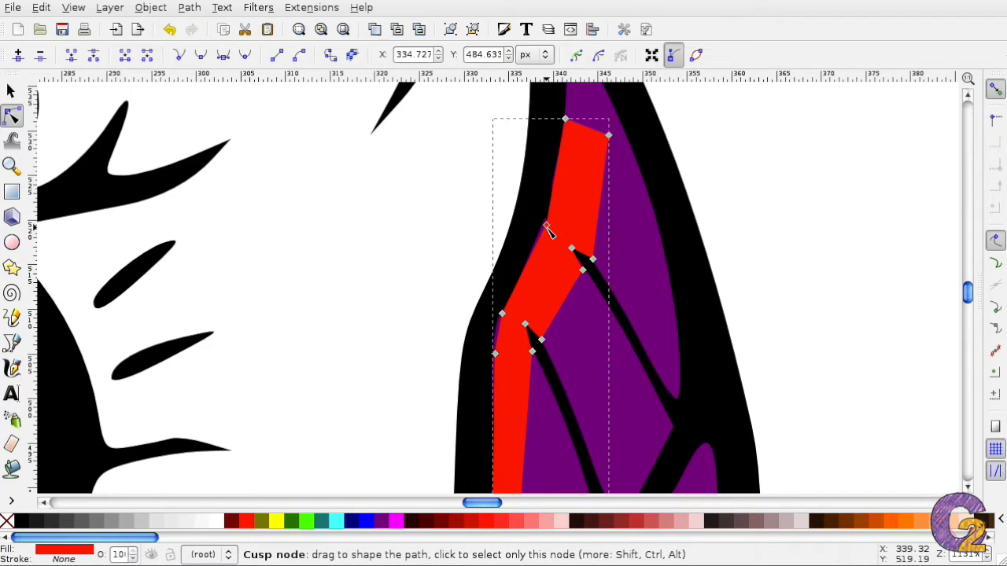
key("shift")
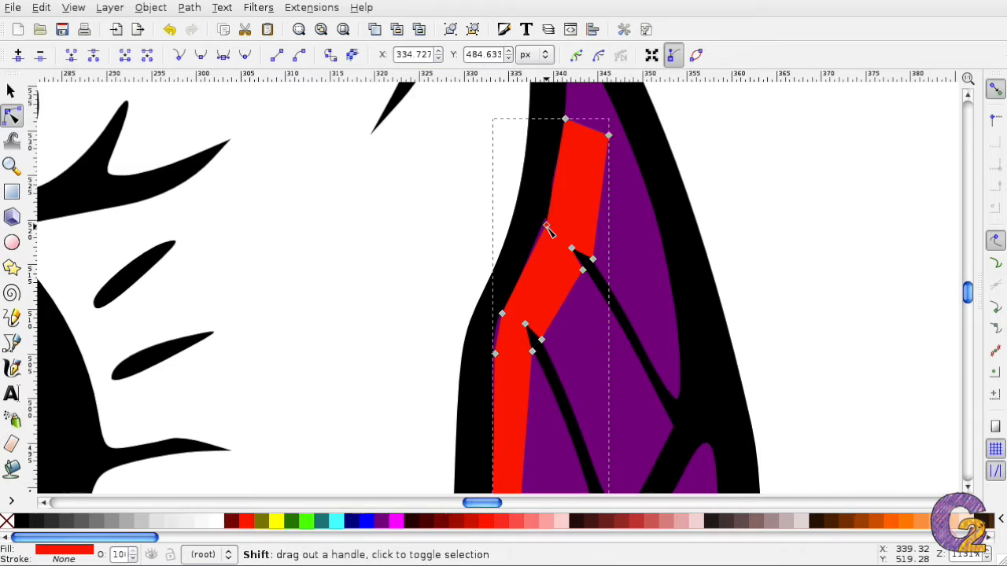
left_click_drag(546, 225, 528, 271)
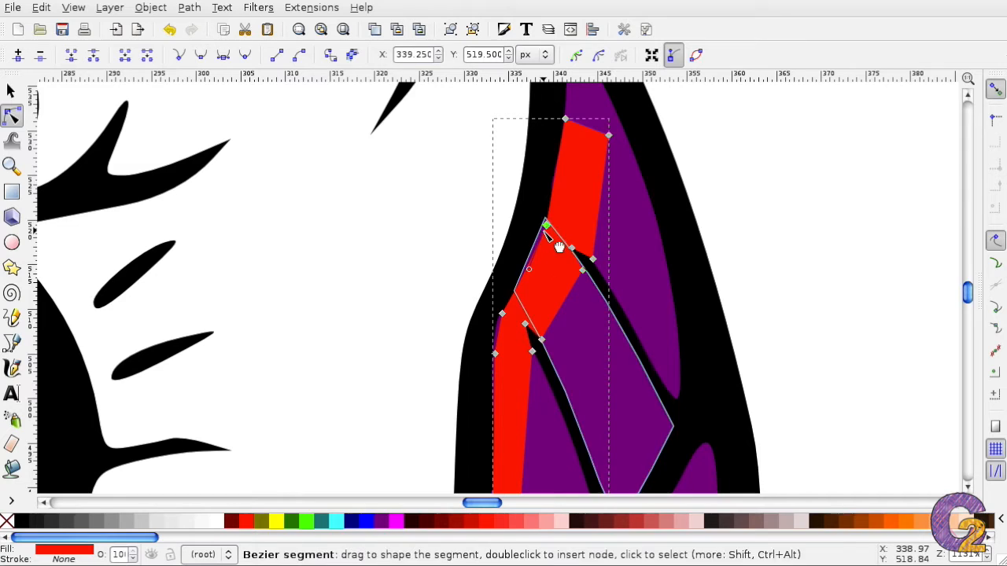
left_click_drag(543, 227, 544, 224)
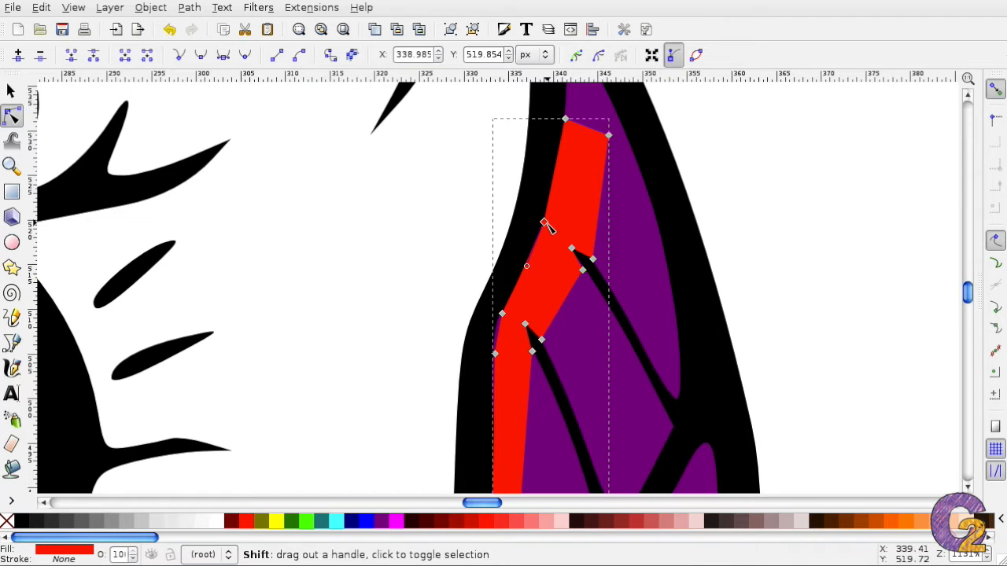
left_click_drag(545, 223, 553, 194)
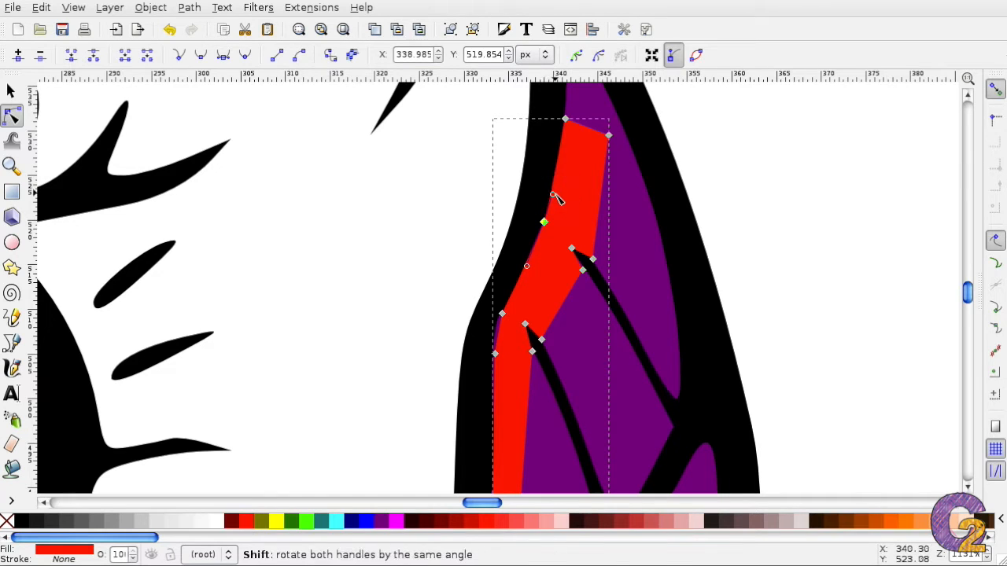
left_click(710, 194)
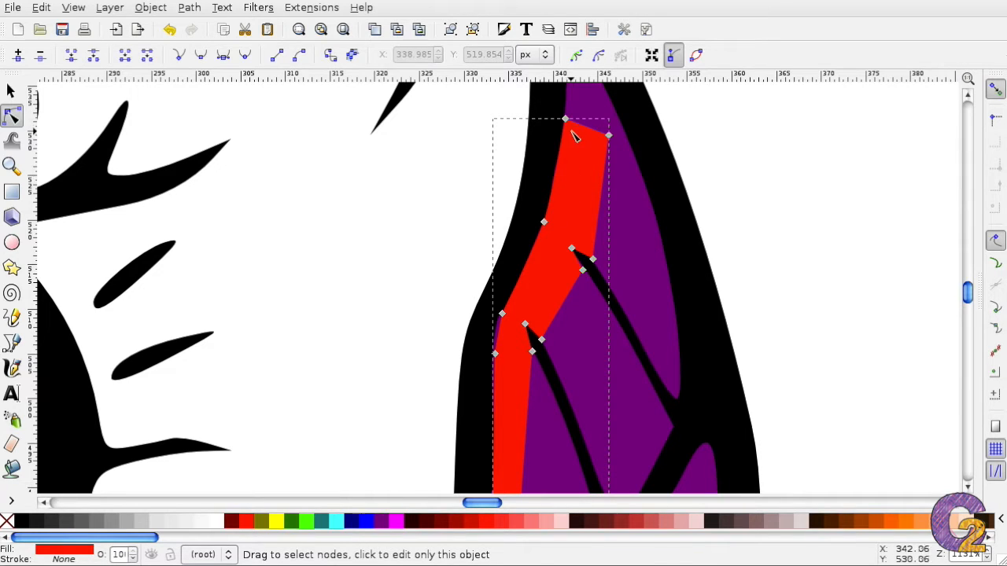
- Curve the face-side edge with handles from the top corner and lower bend nodes, and realign the middle bend node's lower handle
left_click(544, 223)
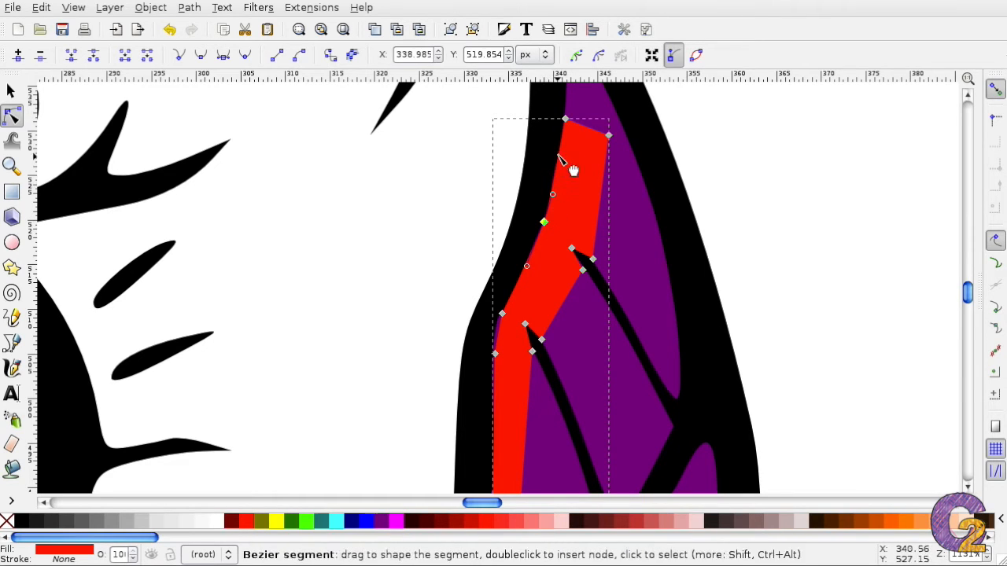
left_click_drag(565, 119, 517, 169)
left_click_drag(609, 199, 565, 121)
left_click_drag(517, 168, 554, 179)
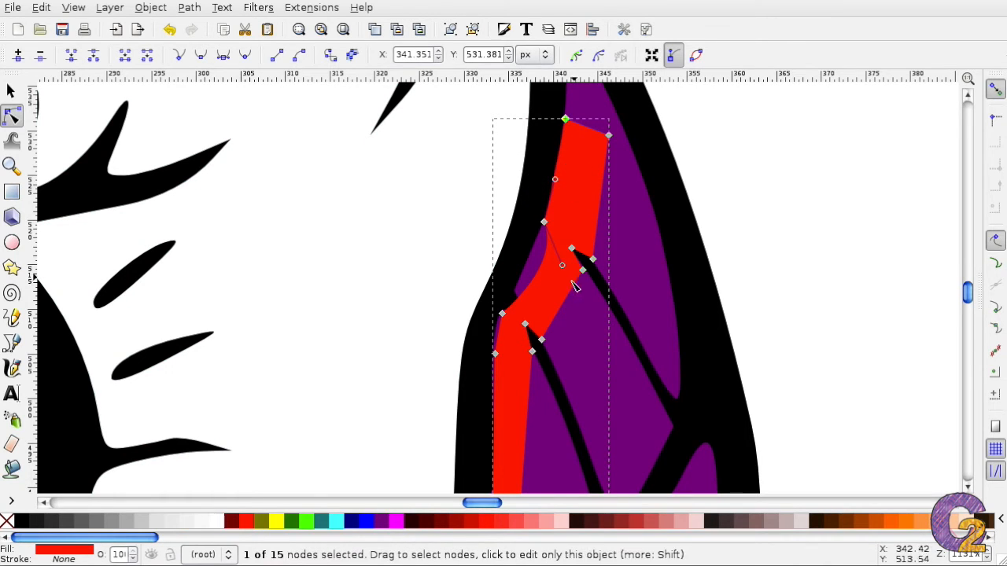
left_click_drag(562, 268, 523, 270)
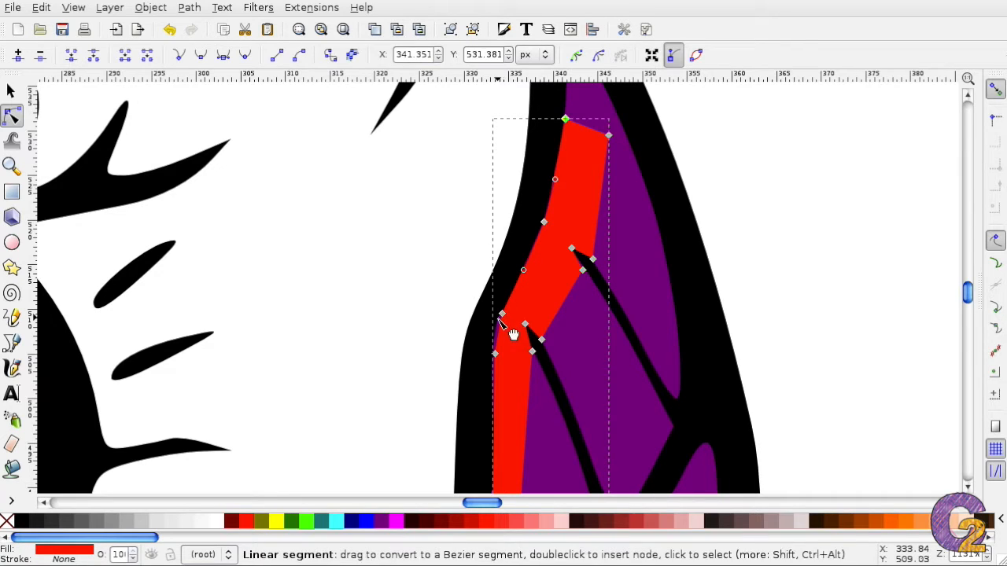
left_click_drag(502, 313, 490, 333)
key("shift")
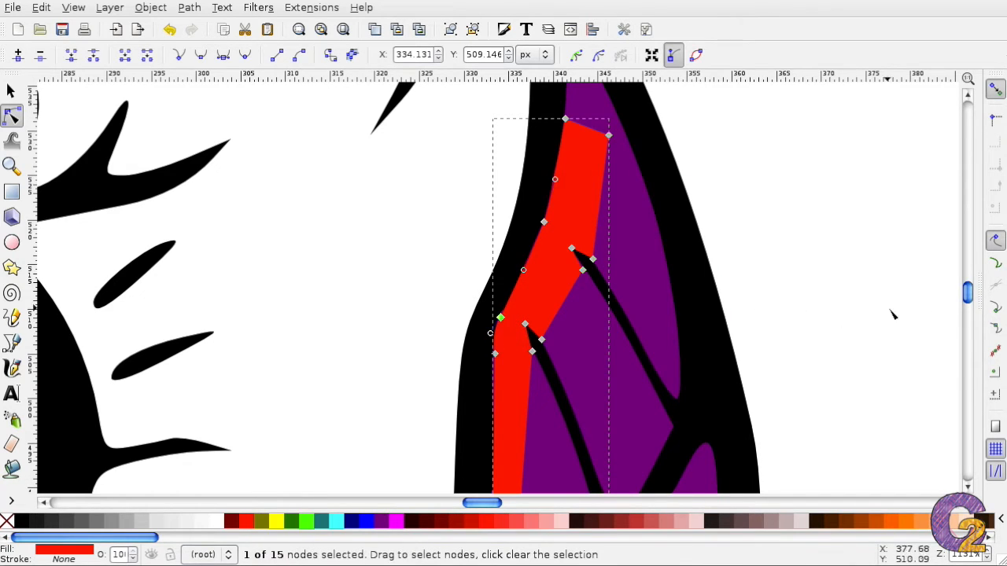
- Make the upper notch's tip node auto-smooth and shift it slightly so the notch rounds off around the dividing line's end
scroll(965, 293, "up", 2)
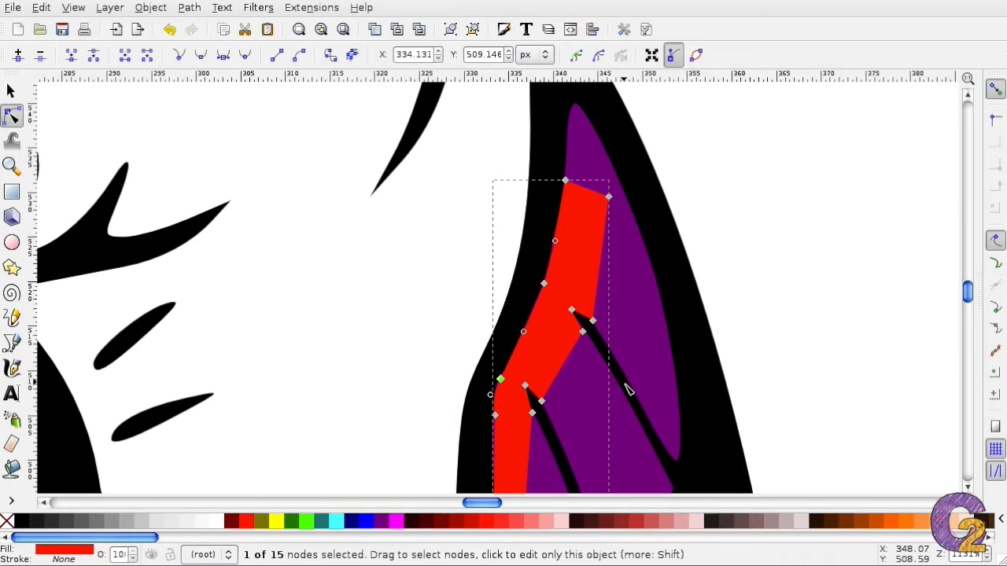
left_click(571, 312)
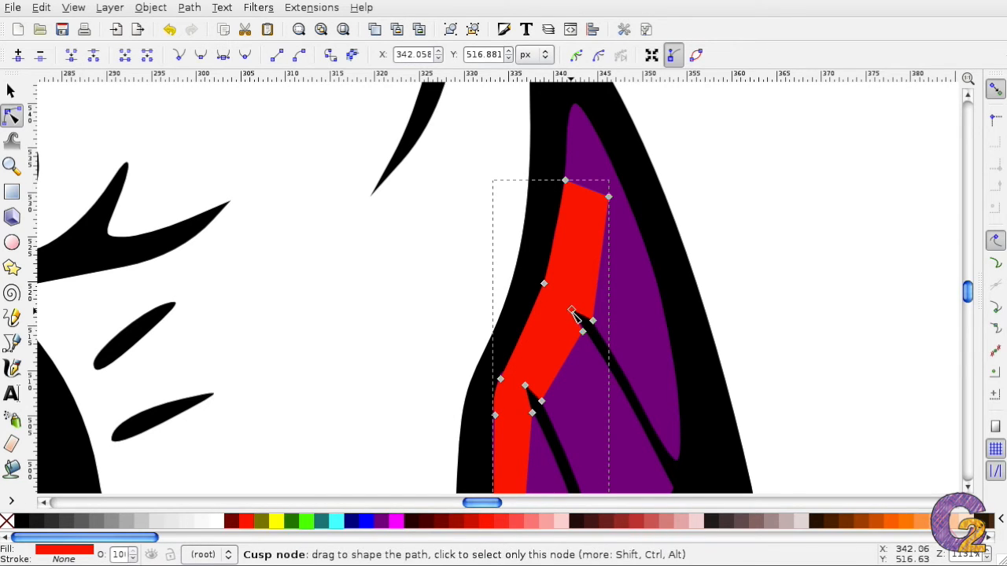
left_click(244, 63)
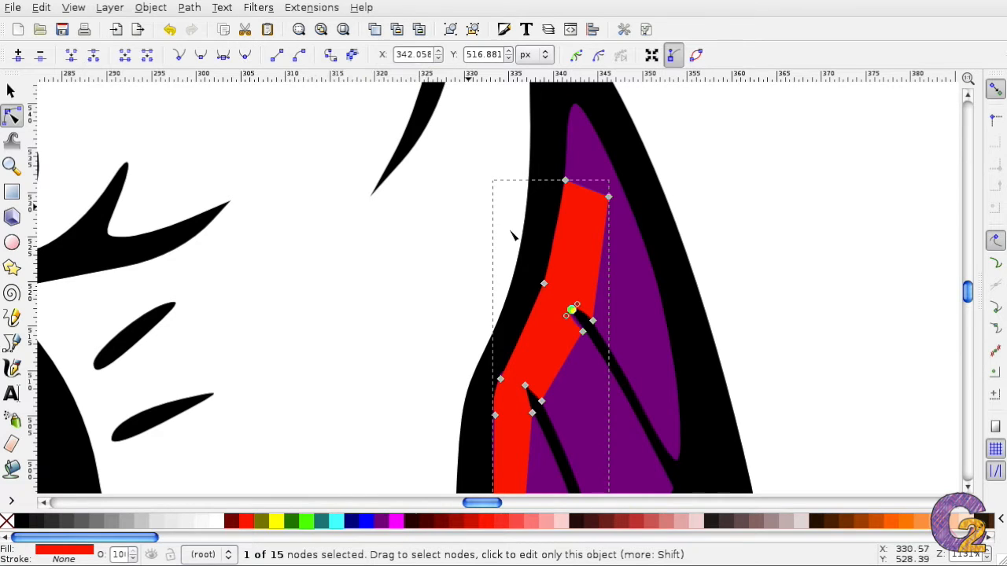
left_click(809, 327)
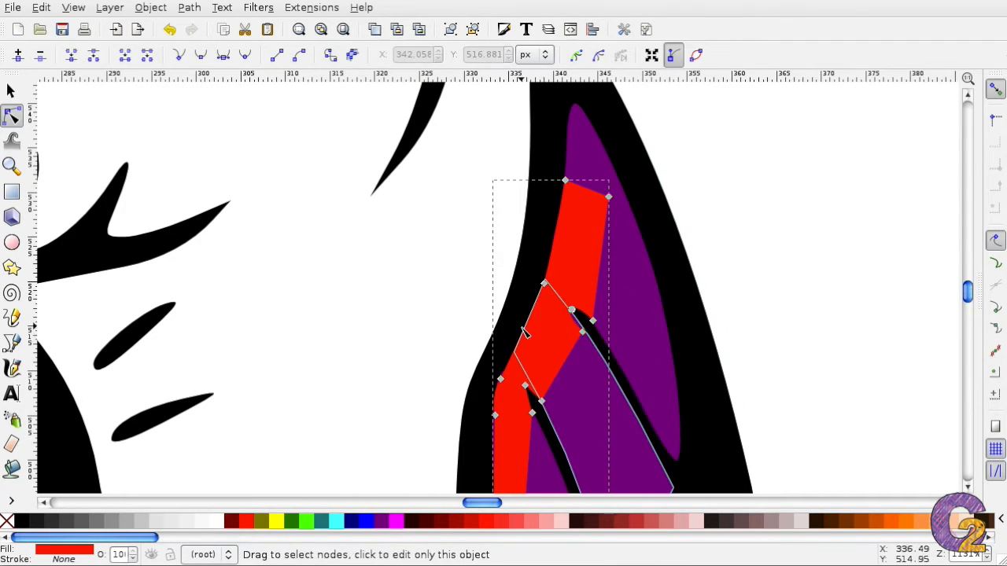
left_click(570, 310)
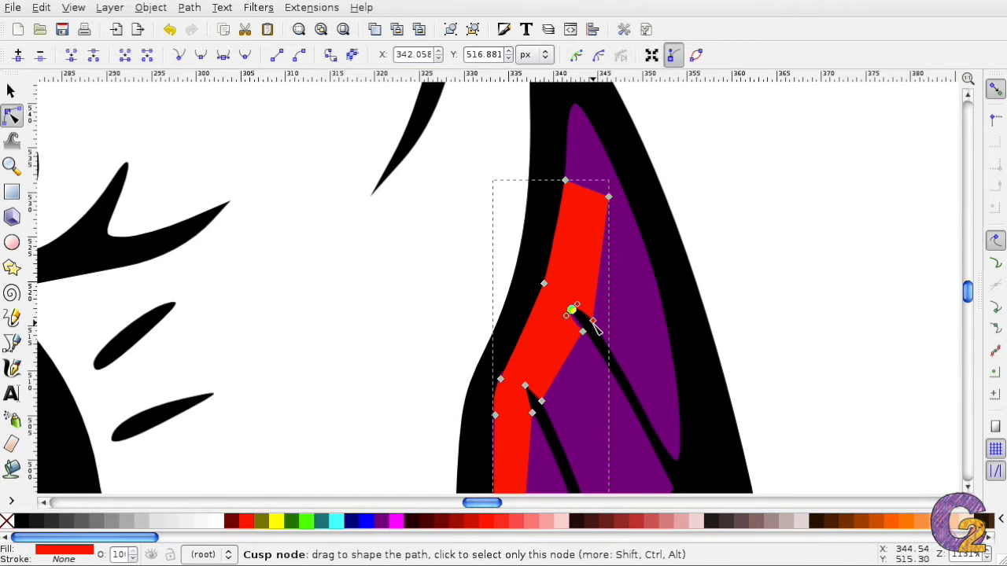
key("shift+a")
mouse_move(572, 313)
left_mouse_down()
mouse_move(585, 330)
mouse_move(579, 314)
left_mouse_up()
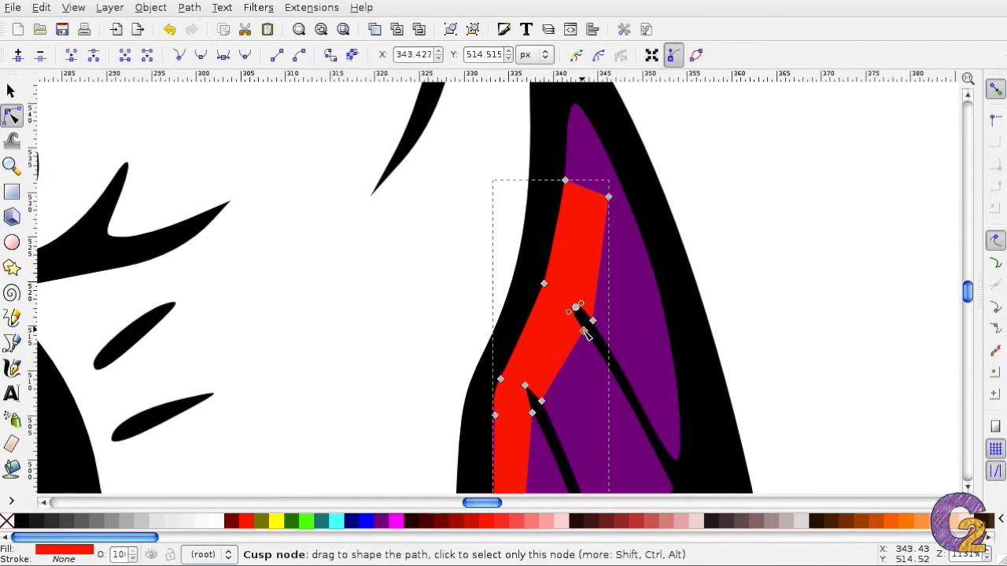
left_click(795, 313)
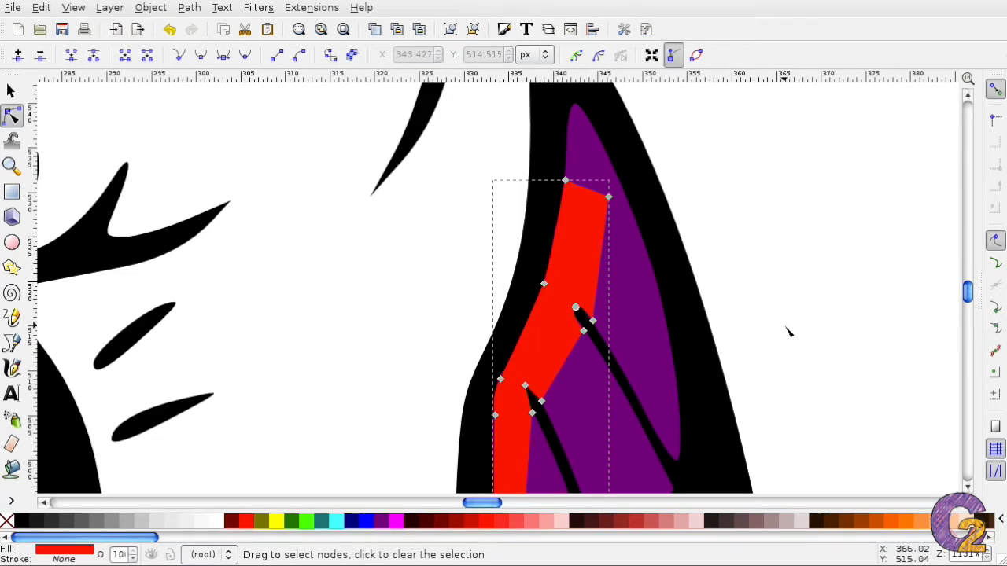
- Align the two side nodes of the rounded upper notch closely with the edges of the black dividing line
left_click(788, 331)
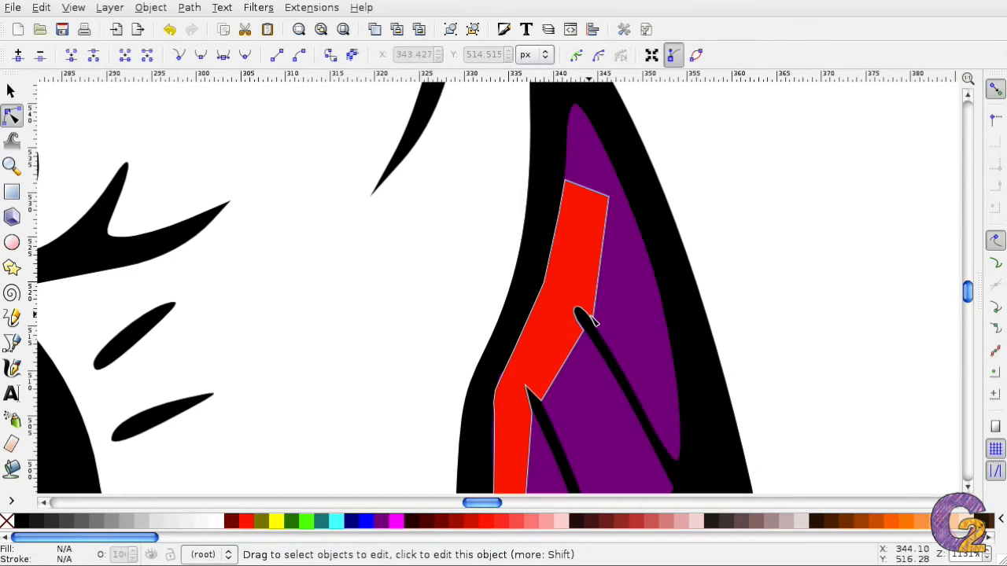
key("plus")
key("plus")
key("plus")
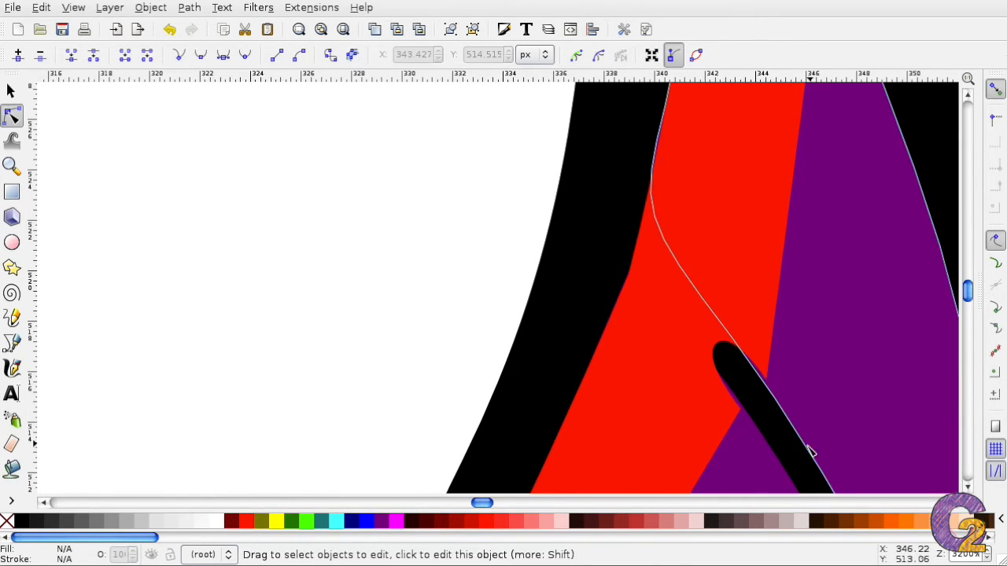
left_click(744, 415)
left_click(742, 412)
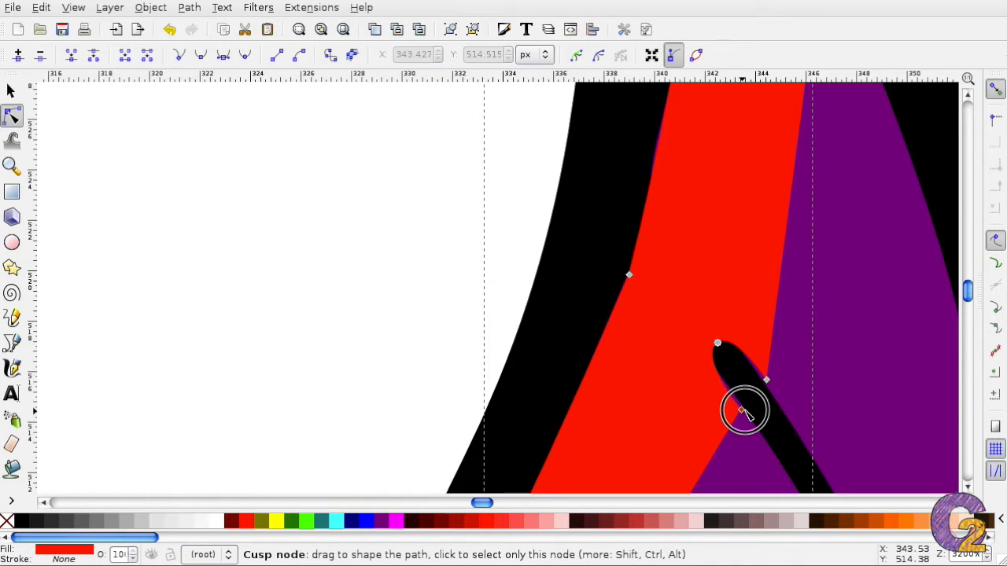
left_click_drag(743, 412, 743, 408)
left_click(765, 382)
left_click_drag(765, 381, 765, 382)
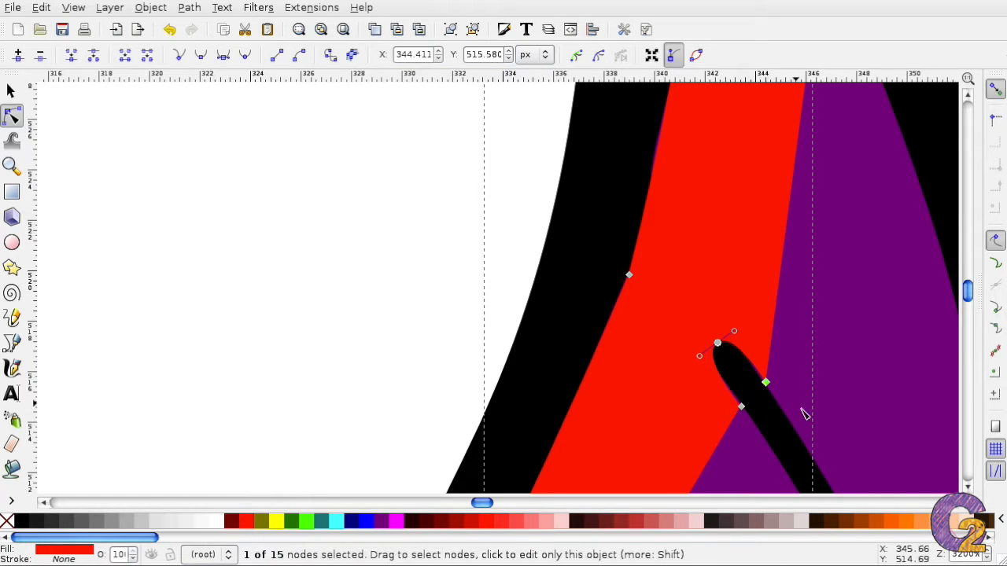
key("plus")
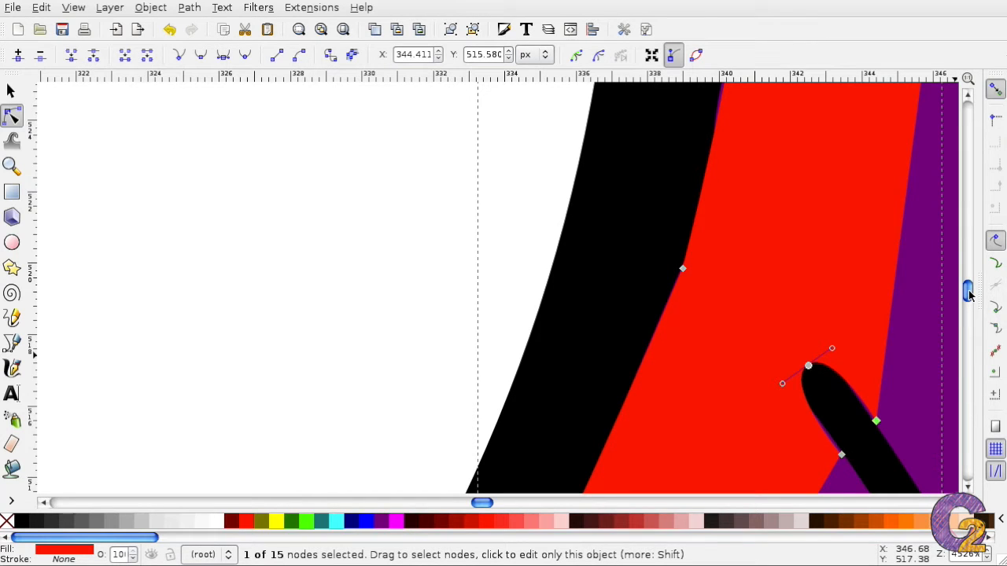
- Make the tip node of the red shape's second notch auto-smooth
key("minus")
key("minus")
key("minus")
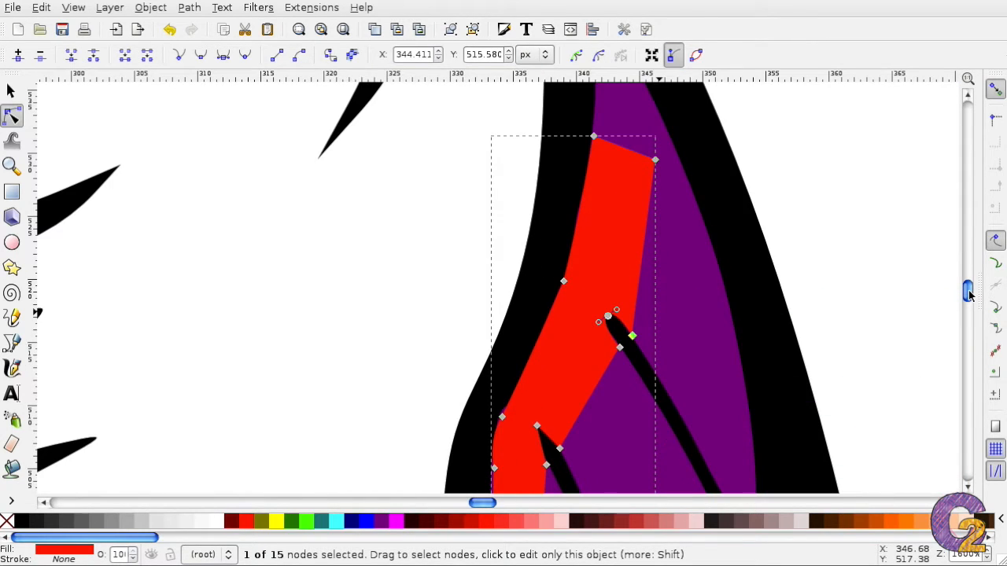
key("minus")
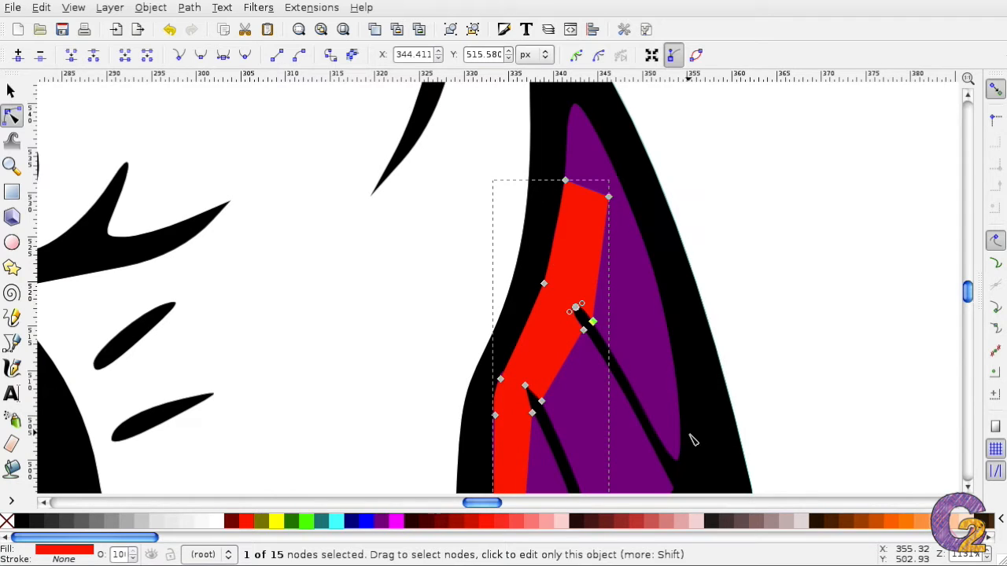
left_click(525, 387)
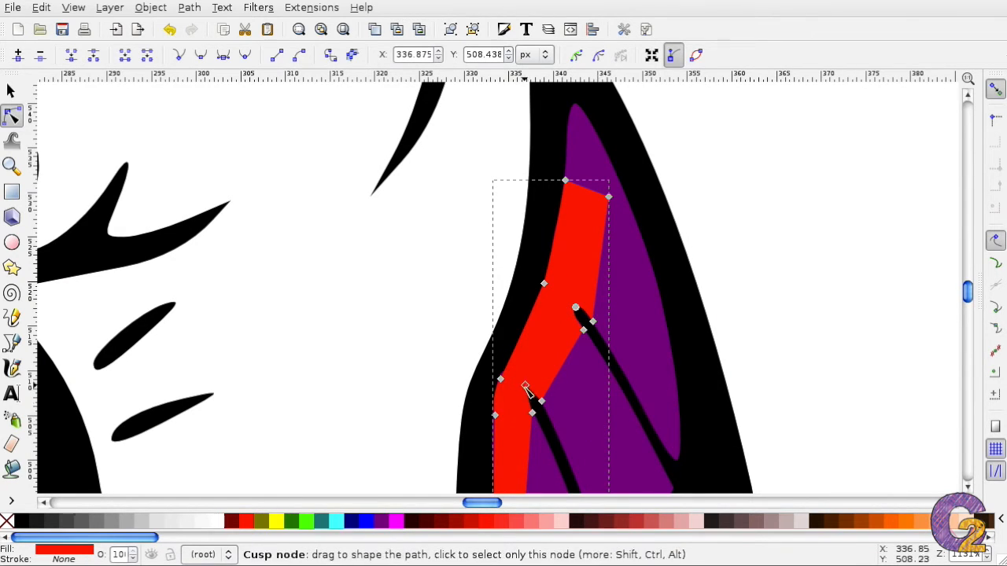
left_click(246, 62)
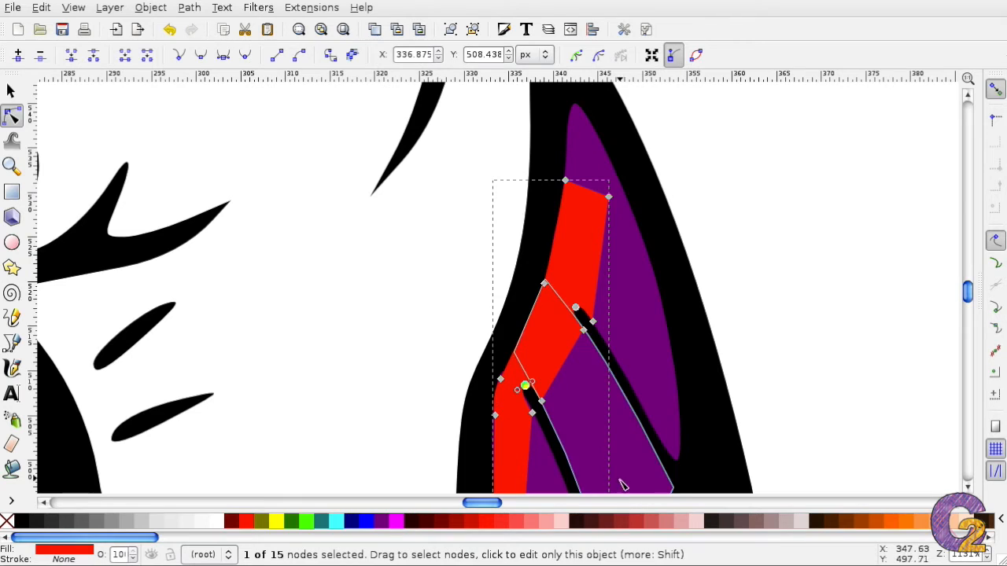
- Align the side nodes of the red shape's second notch with the edges of the black dividing line
left_click(760, 319)
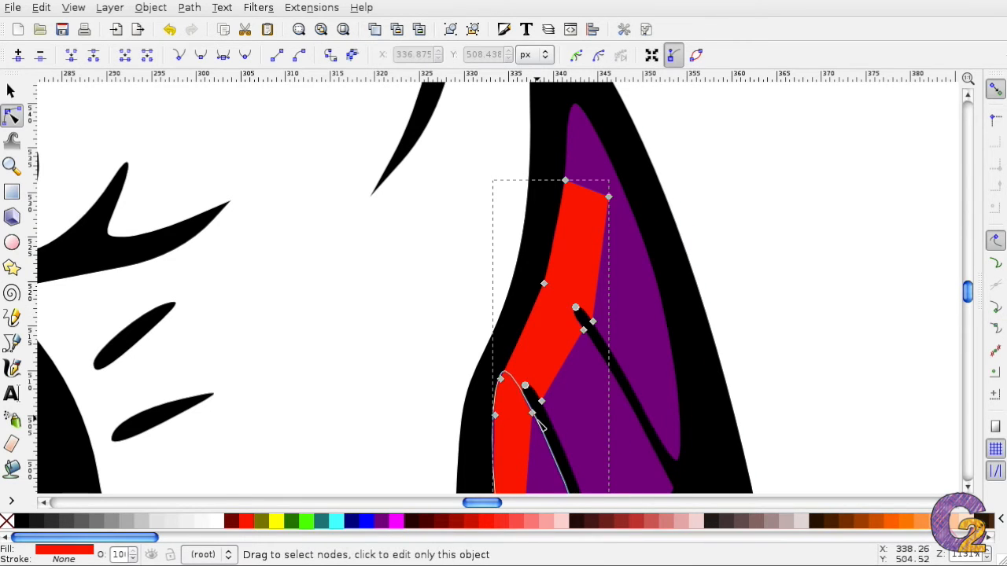
left_click_drag(534, 419, 524, 388)
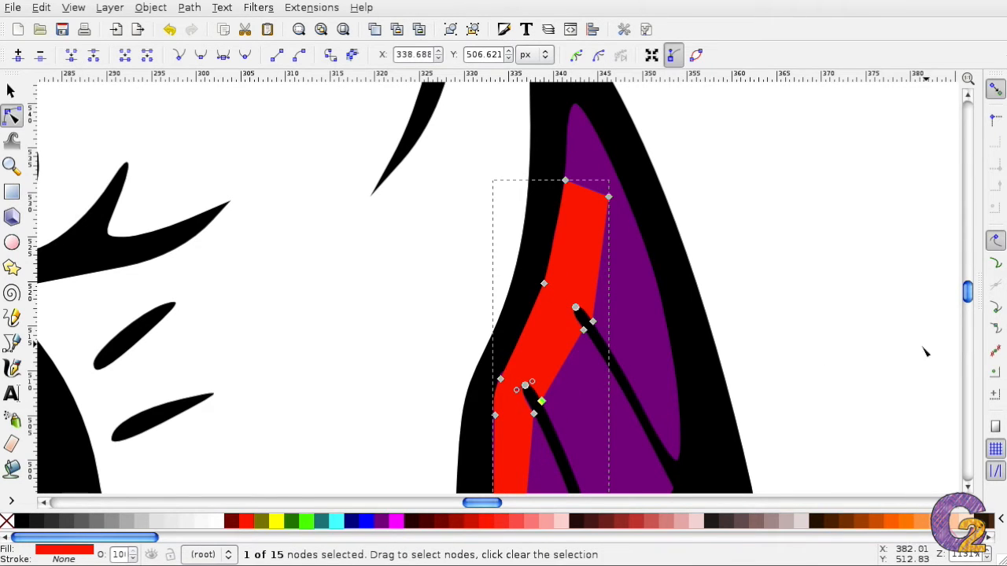
left_click(944, 330)
- Move the red shape's bottom face-side corner node onto the black outline and pull out a handle to curve the adjoining edge
left_click_drag(967, 296, 967, 298)
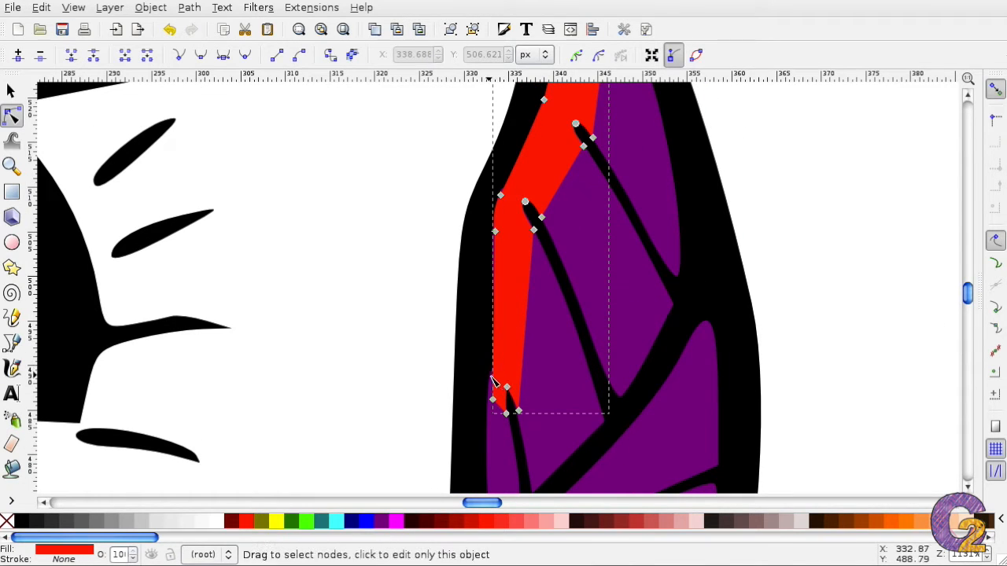
left_click_drag(493, 403, 483, 364, "shift")
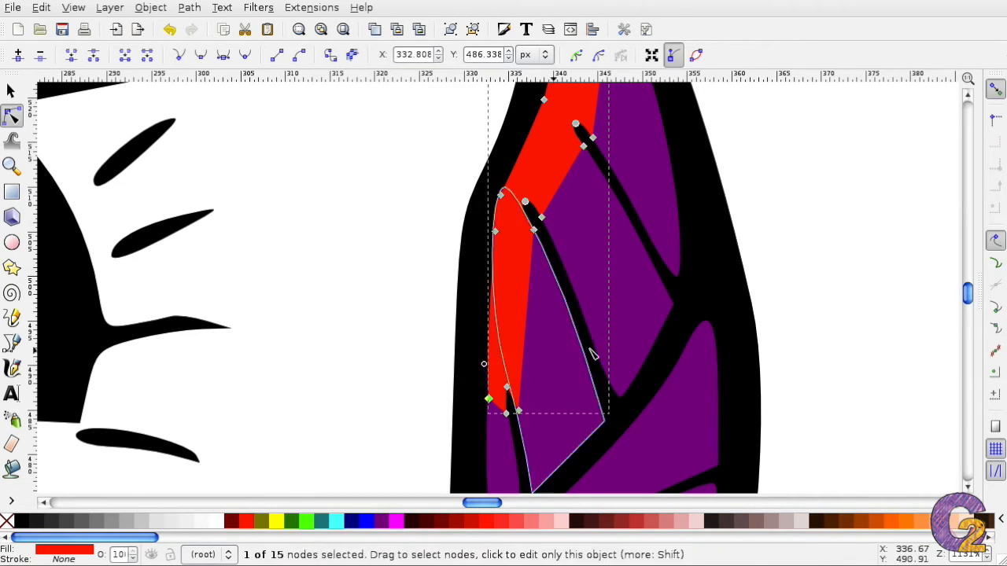
left_click(820, 293)
left_click(818, 294)
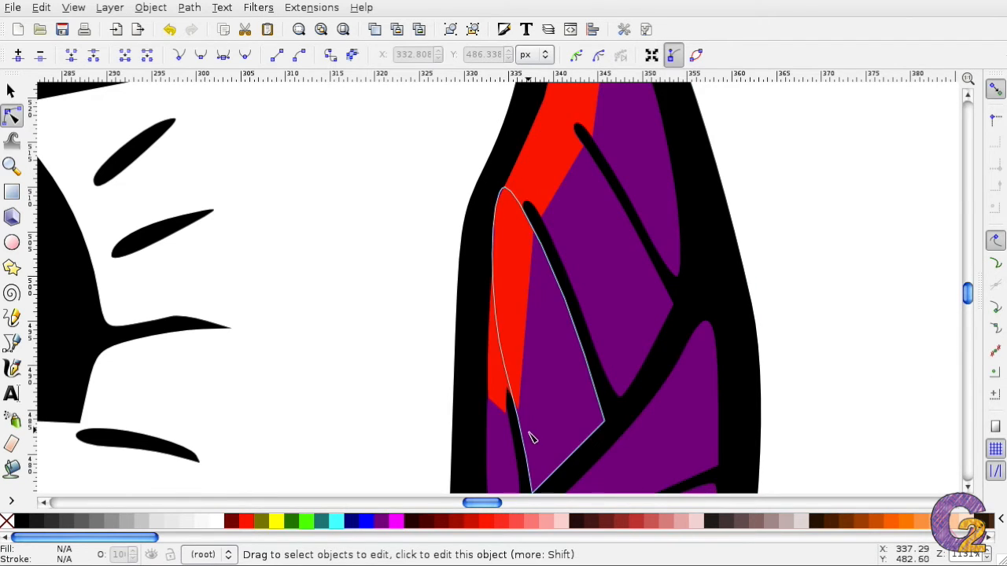
- Make the lowest notch's tip node auto-smooth and align its two side nodes with the edges of the black dividing line
left_click(506, 393)
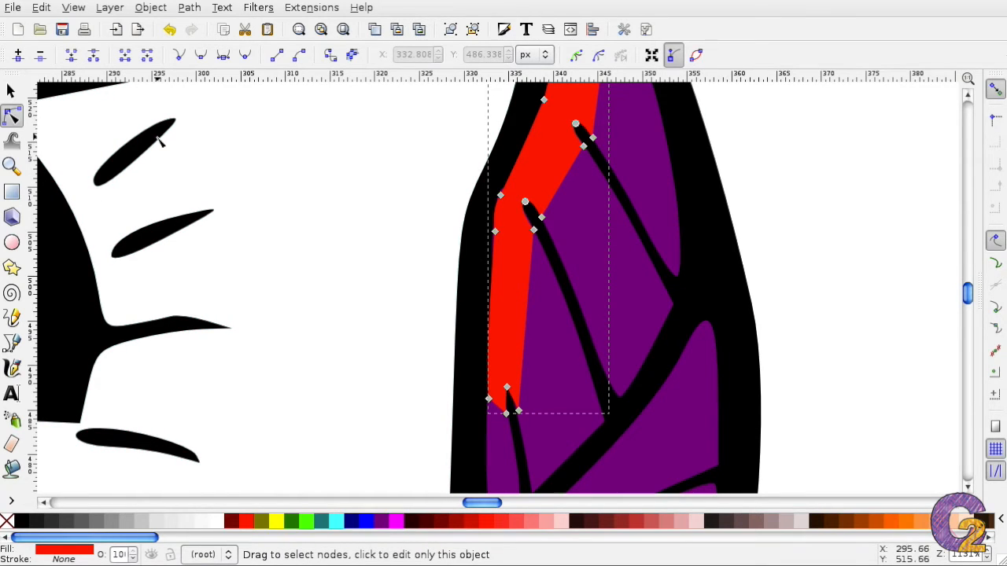
left_click(507, 389)
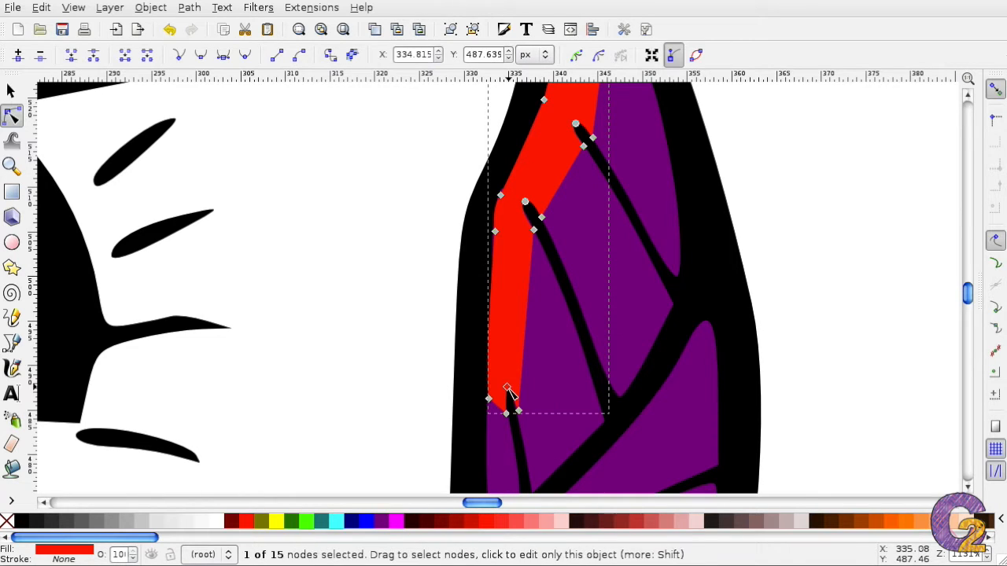
left_click(245, 55)
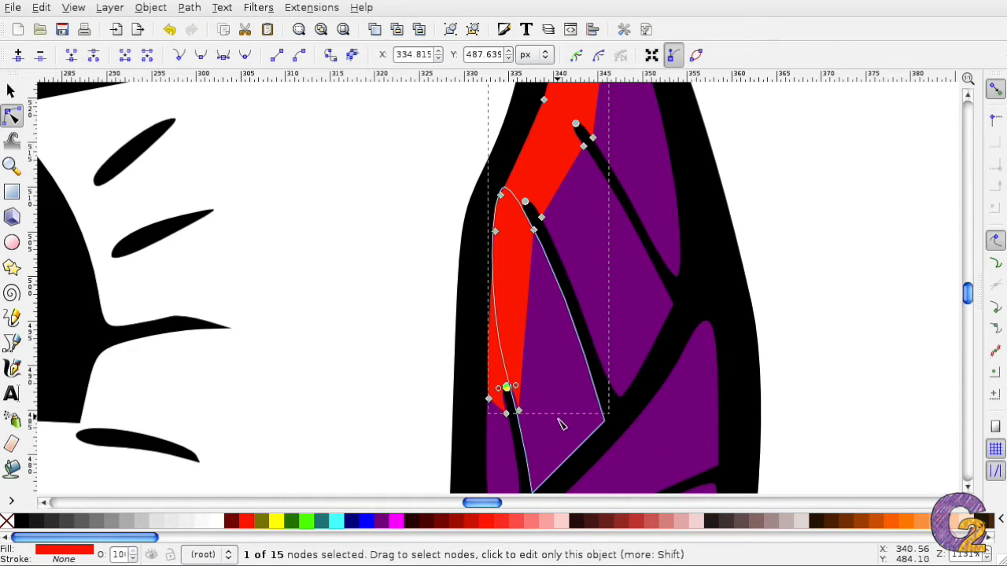
left_click(508, 410)
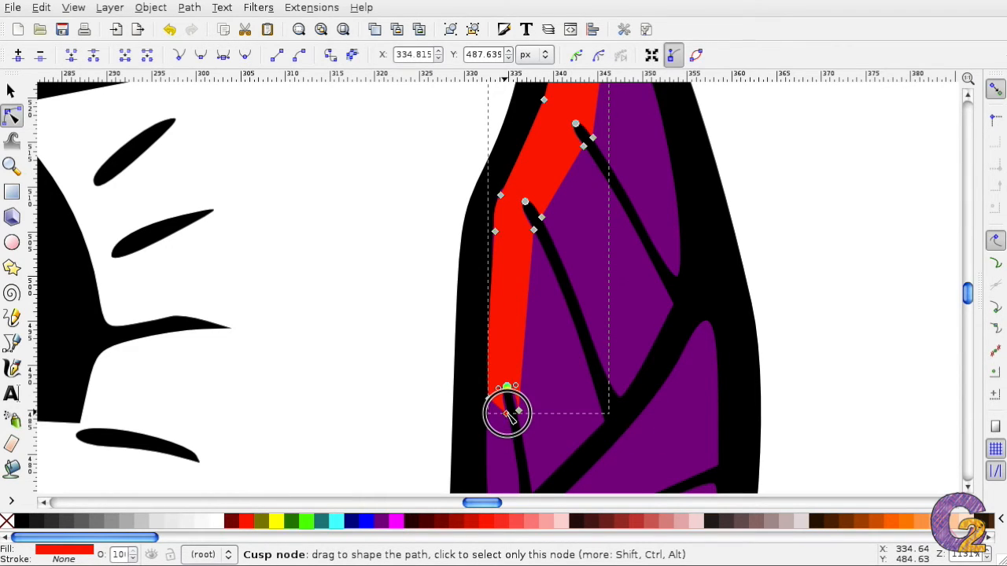
left_click_drag(507, 410, 514, 410)
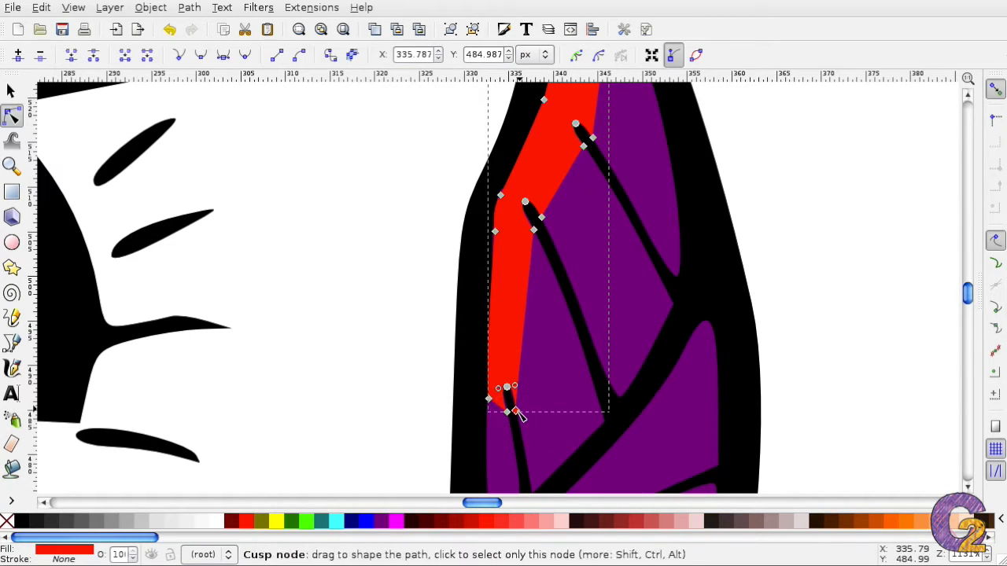
left_click(858, 277)
left_click(859, 278)
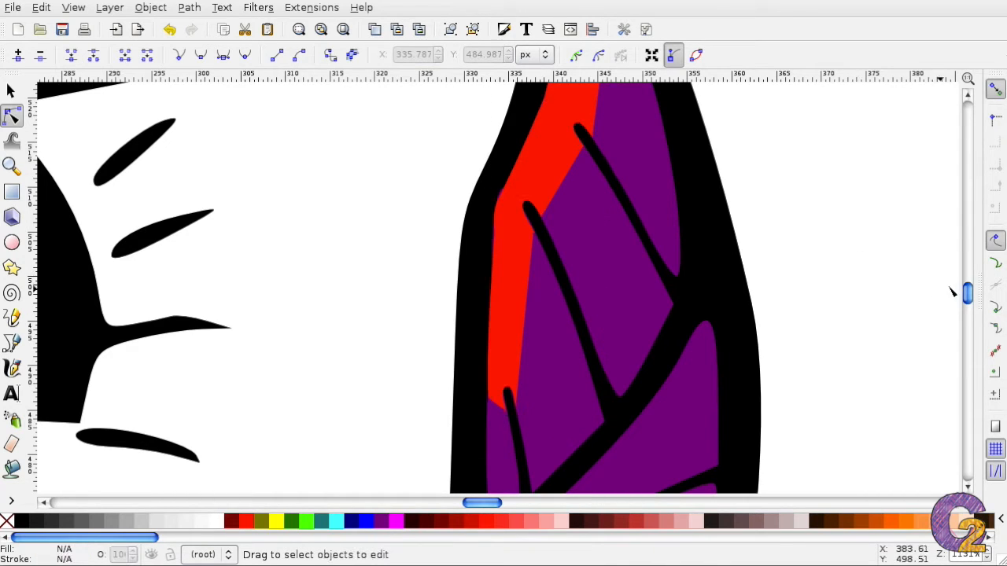
- Examine the red shape's fit and its rounded notches against the whole pony's mane and at close range
key("minus")
key("minus")
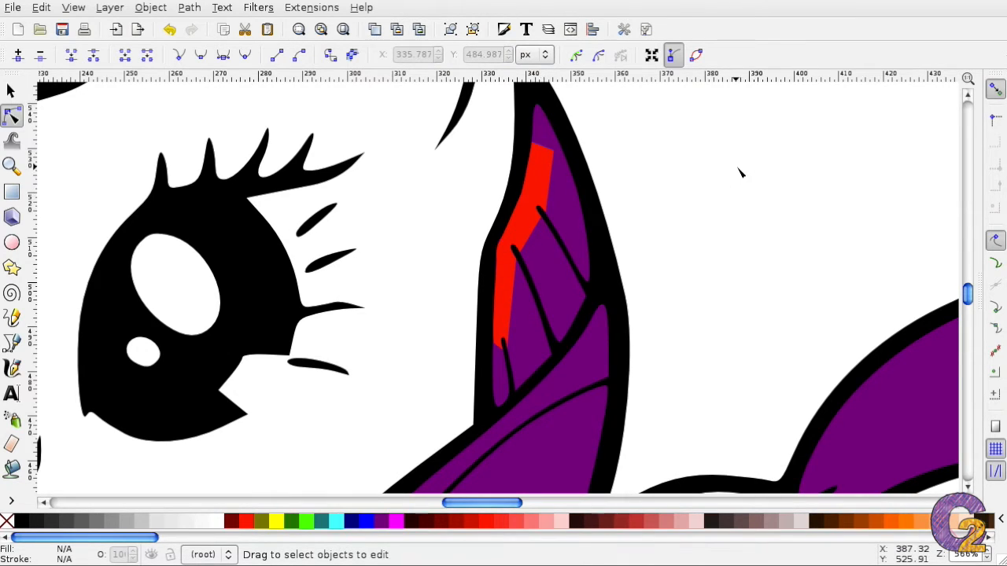
key("minus")
key("minus")
key("minus")
key("minus")
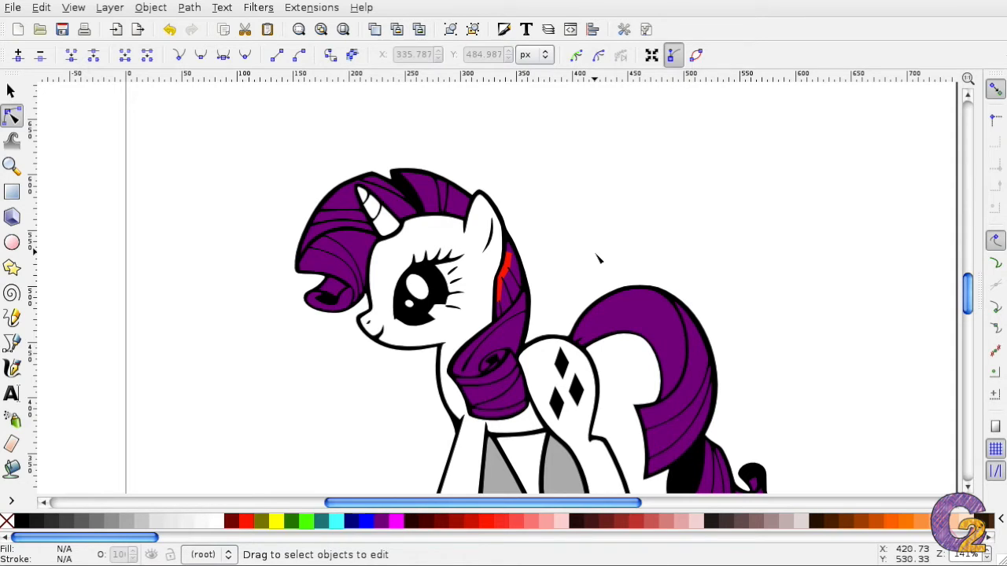
scroll(598, 259, "up", 4)
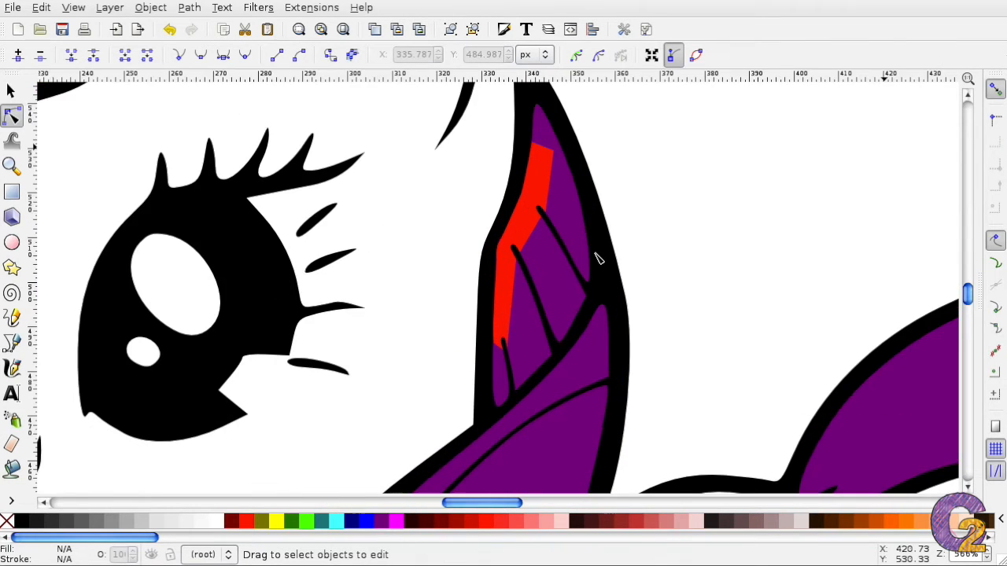
scroll(598, 259, "up", 2)
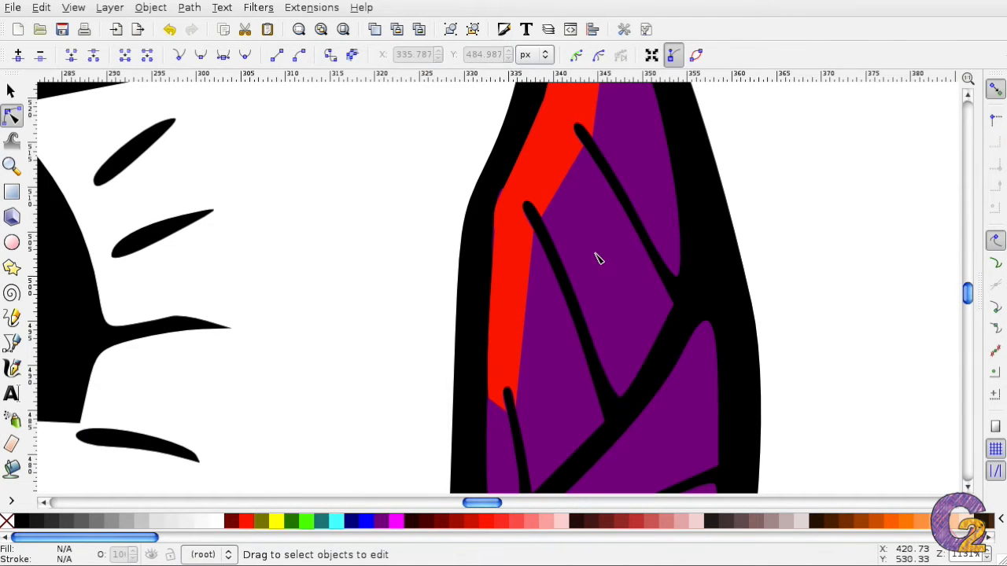
- Shift the tip and side nodes of all three notches slightly down along their dividing lines to widen the red band
left_click(548, 205)
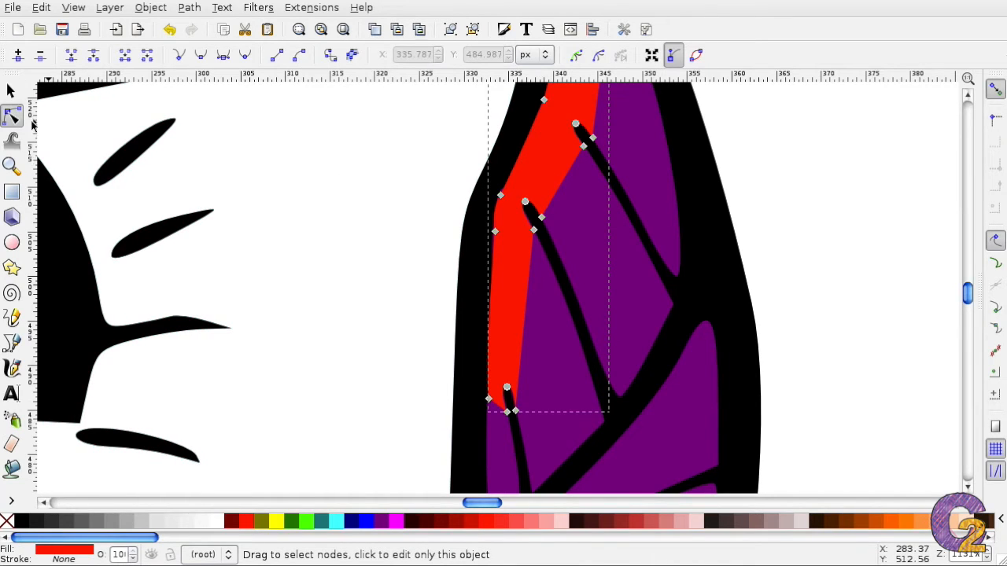
mouse_move(525, 203)
left_mouse_down()
mouse_move(537, 232)
mouse_move(537, 217)
left_mouse_up()
left_click(532, 213)
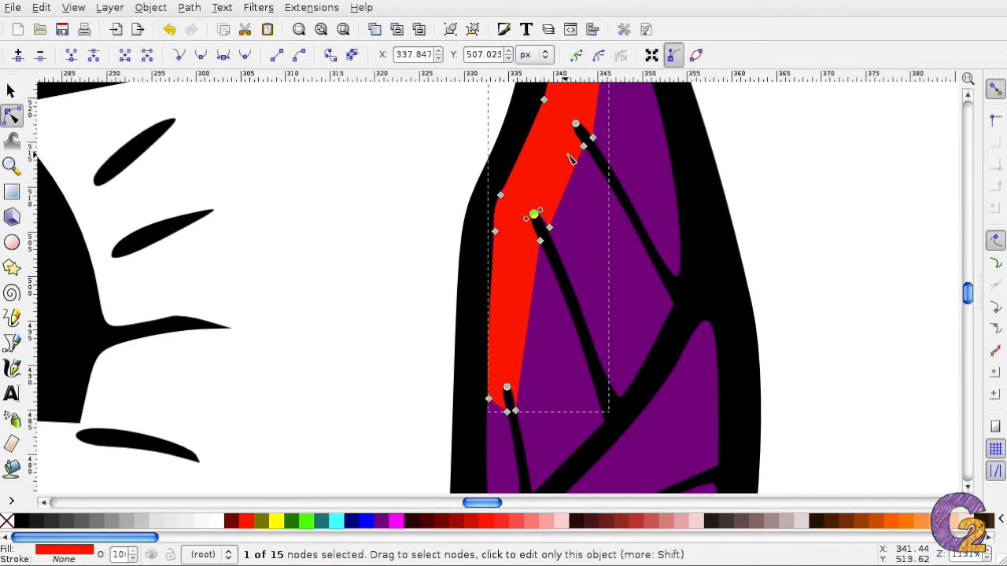
mouse_move(584, 146)
left_mouse_down()
mouse_move(589, 155)
mouse_move(581, 131)
left_mouse_up()
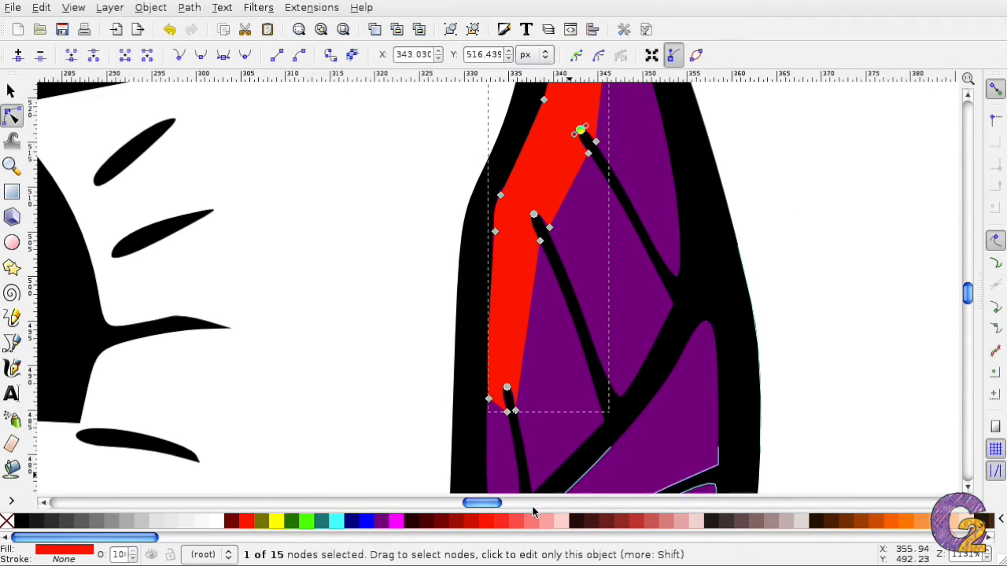
mouse_move(516, 411)
left_mouse_down()
mouse_move(508, 415)
mouse_move(508, 399)
left_mouse_up()
left_click(817, 293)
left_click(817, 292)
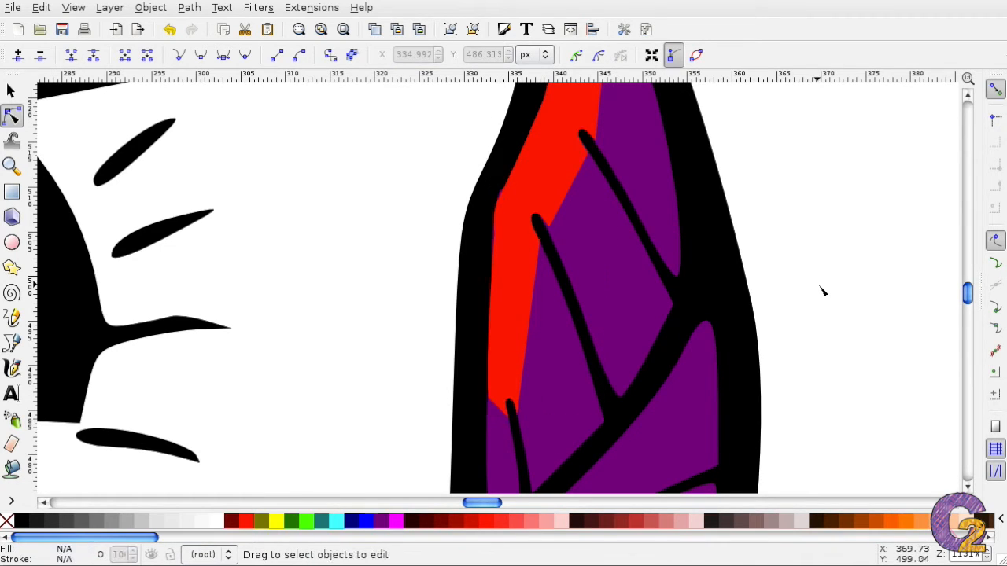
- Merge the red shape and the four adjoining purple mane strands behind the ear into one path with Union
key("minus")
key("minus")
key("minus")
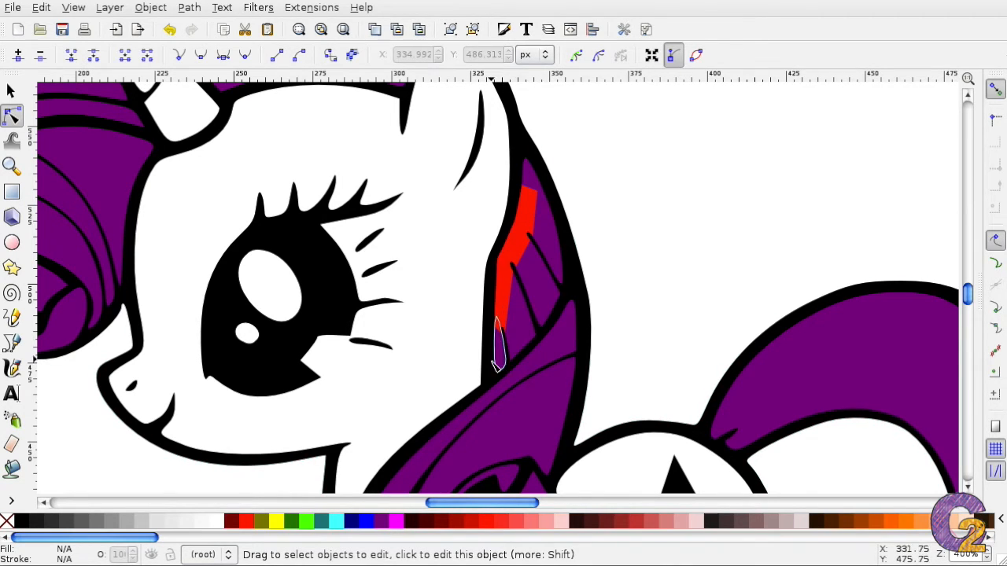
key("s")
key("plus")
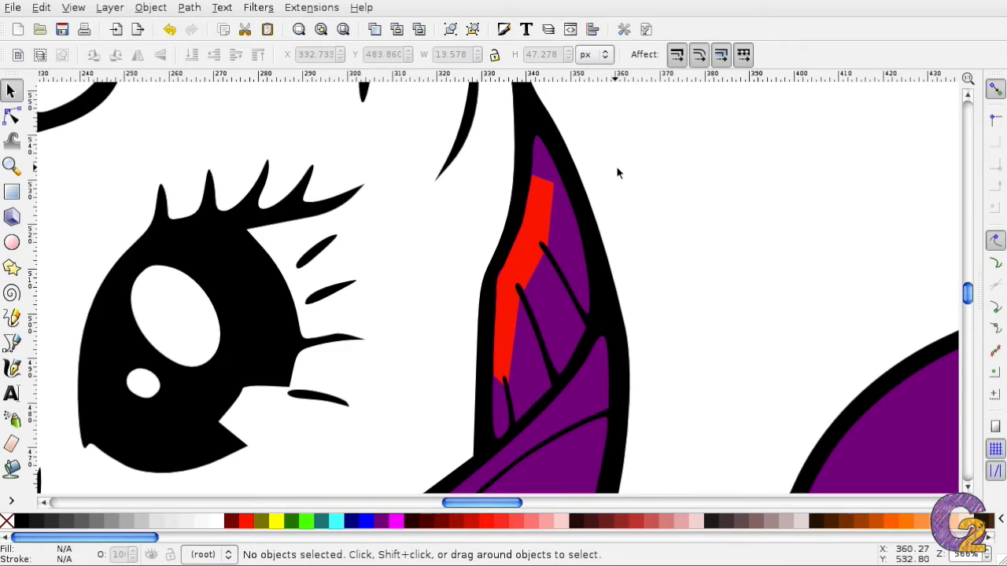
key("shift")
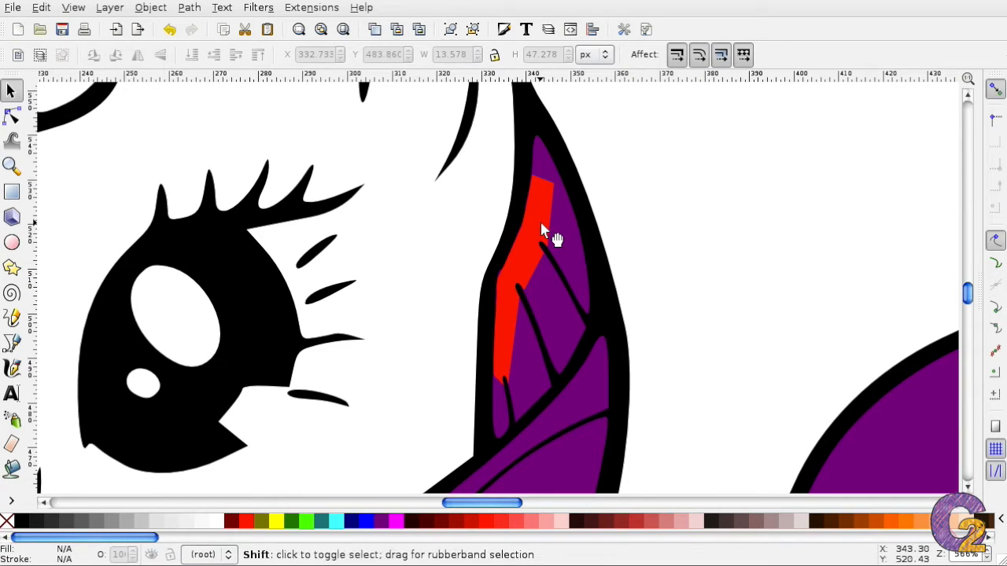
left_click(541, 228, "shift")
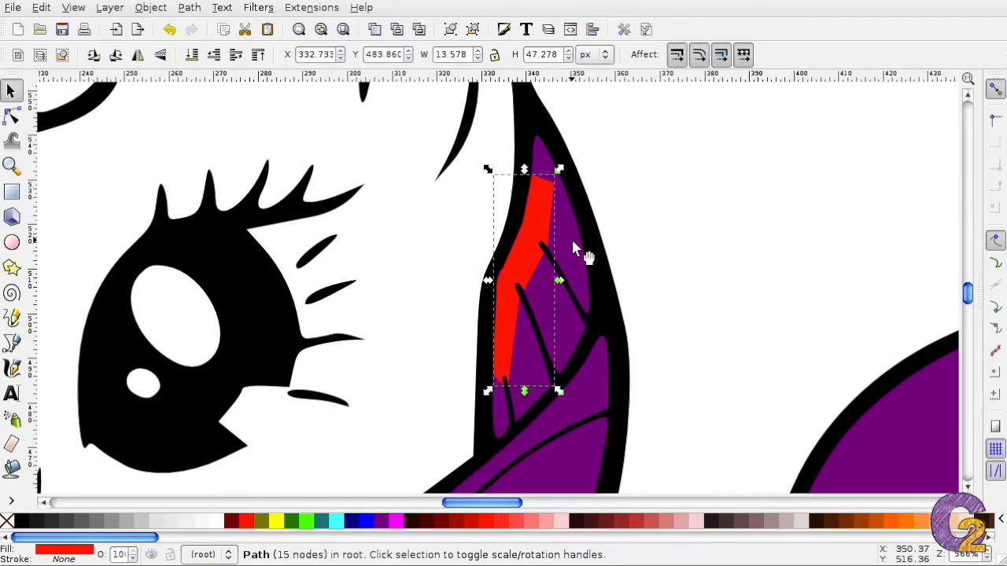
left_click(567, 230, "shift")
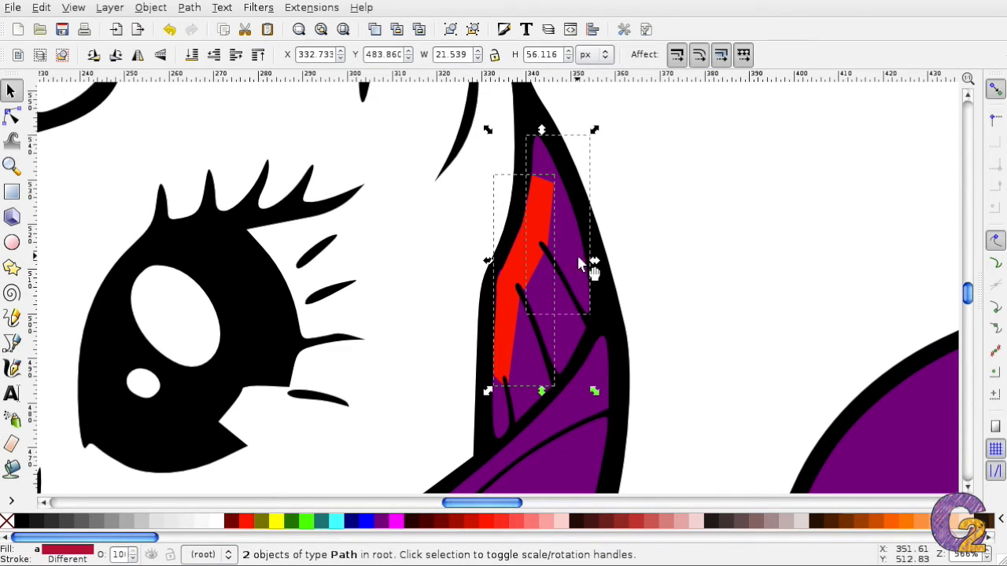
left_click(575, 332, "shift")
left_click(525, 408, "shift")
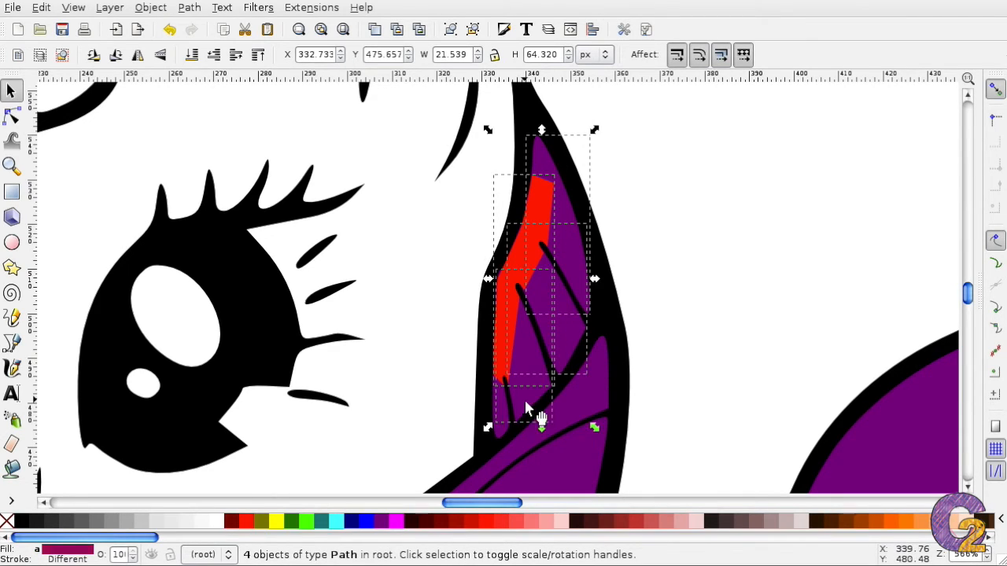
left_click(498, 432, "shift")
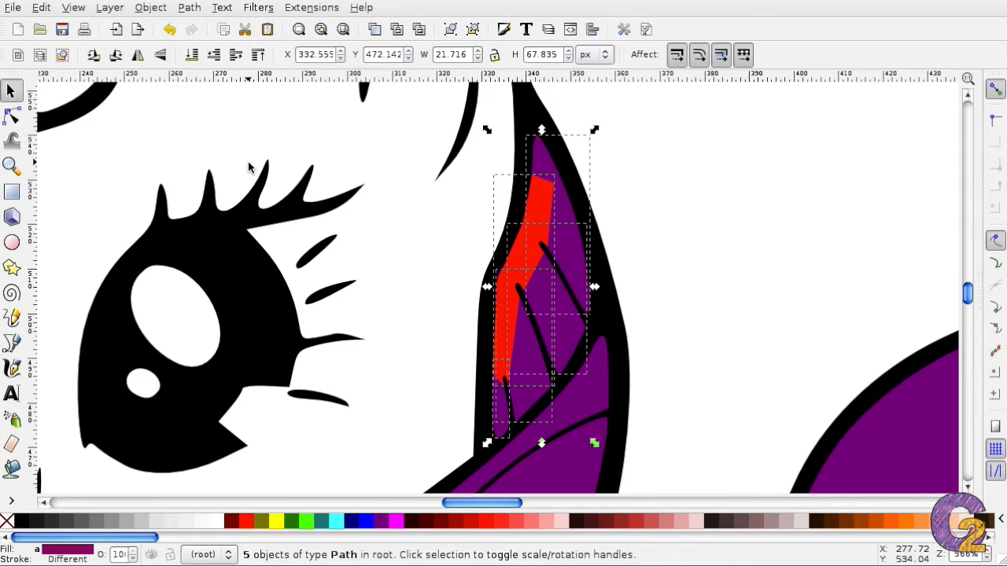
left_click(190, 8)
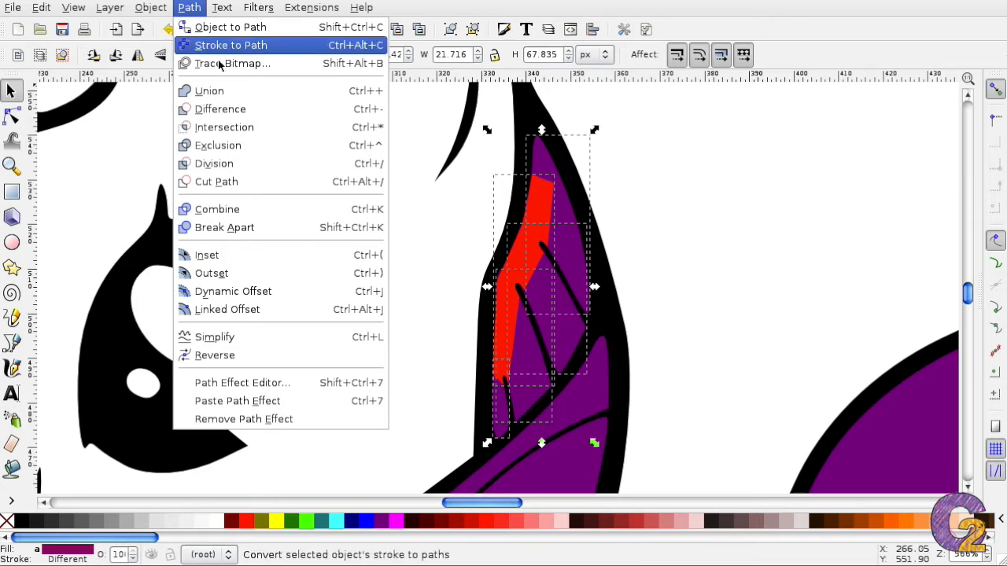
left_click(259, 94)
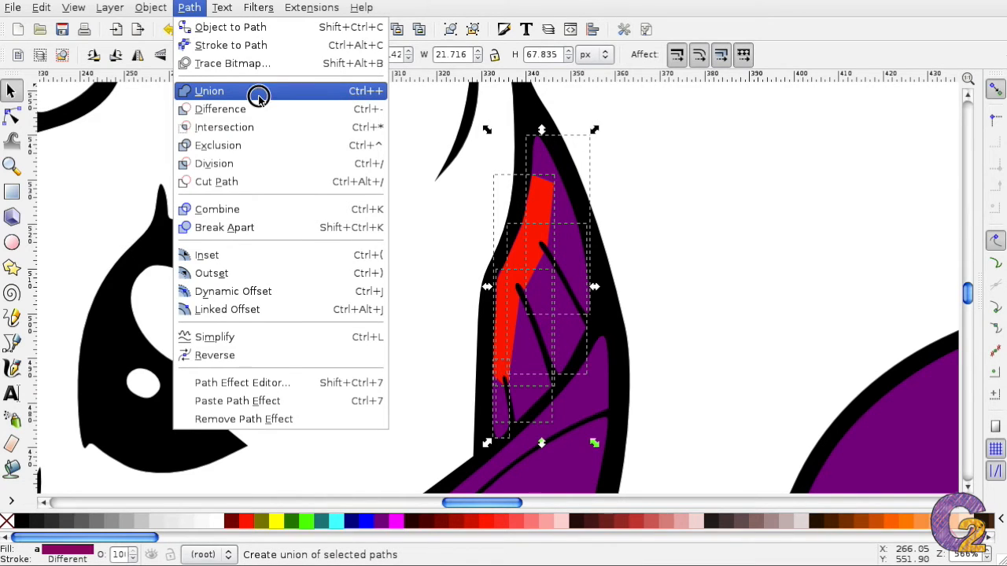
left_click(708, 265)
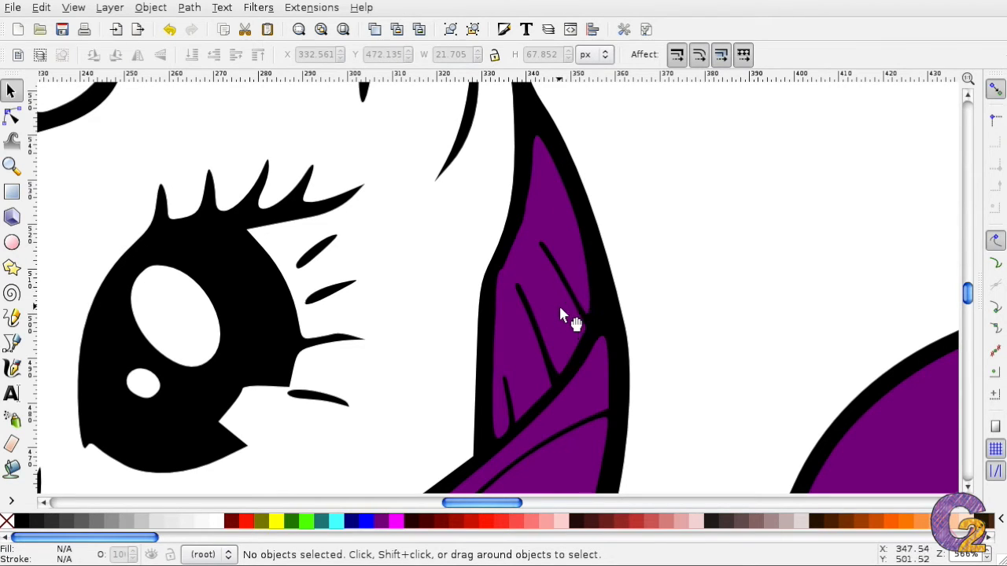
- Show the merged purple mane shape's nodes and examine them closely along its outline and around the dividing lines
left_click(12, 116)
left_click(571, 223)
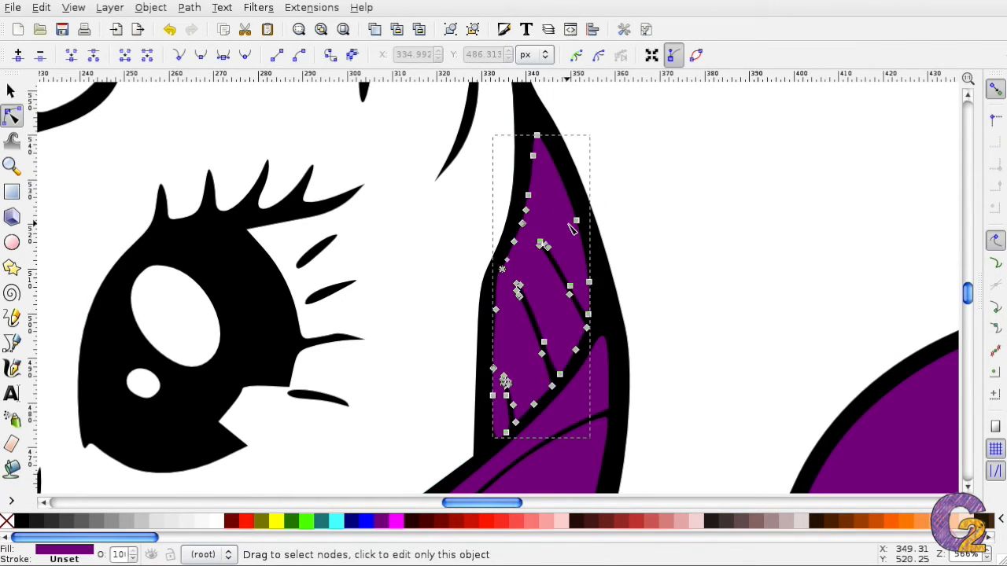
left_click(681, 221)
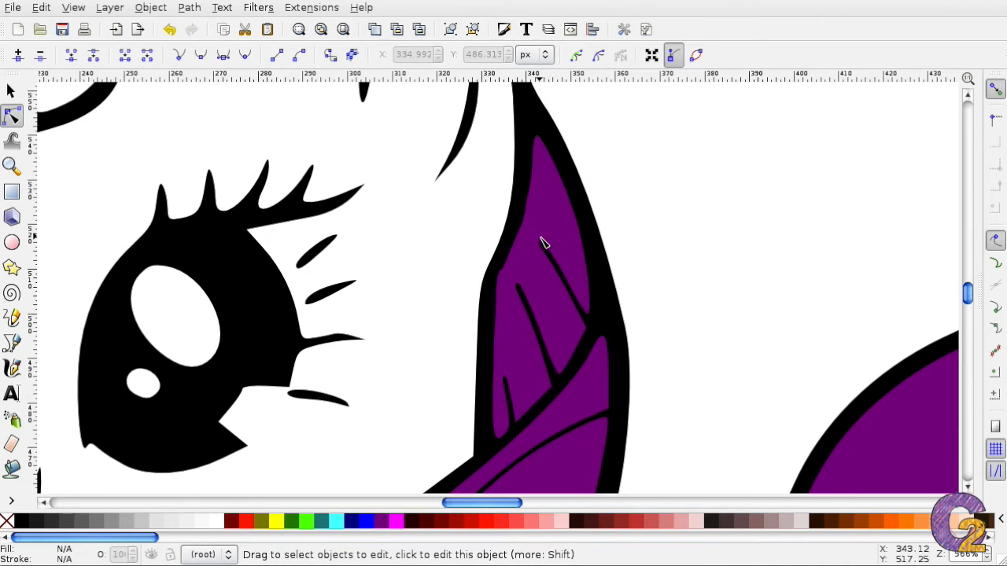
left_click(548, 228)
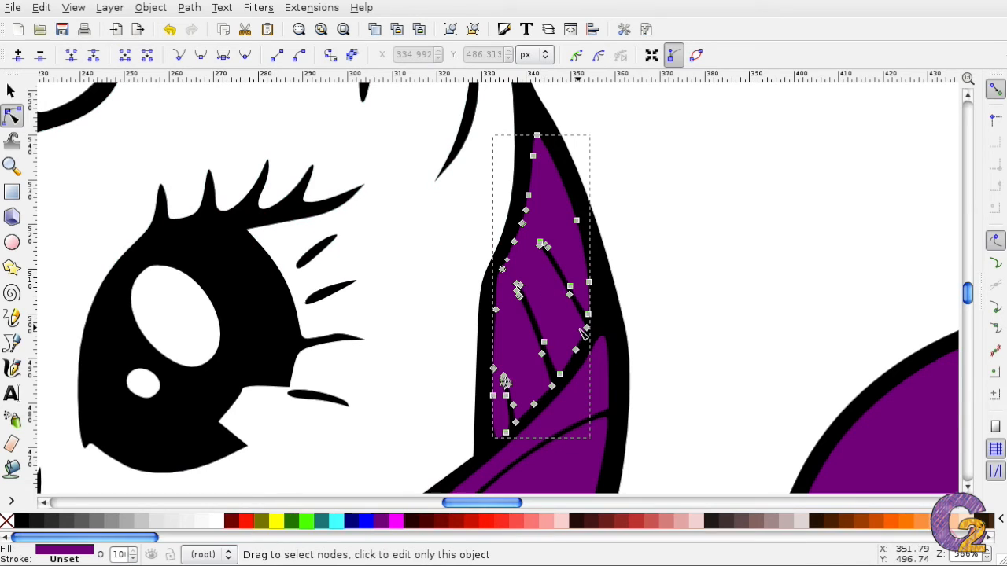
left_click(670, 304)
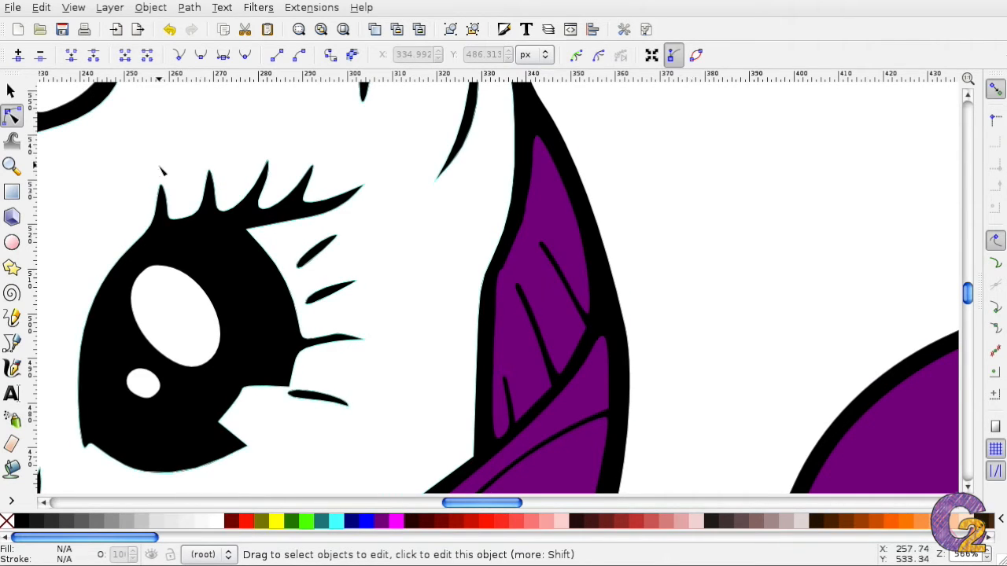
left_click(566, 242)
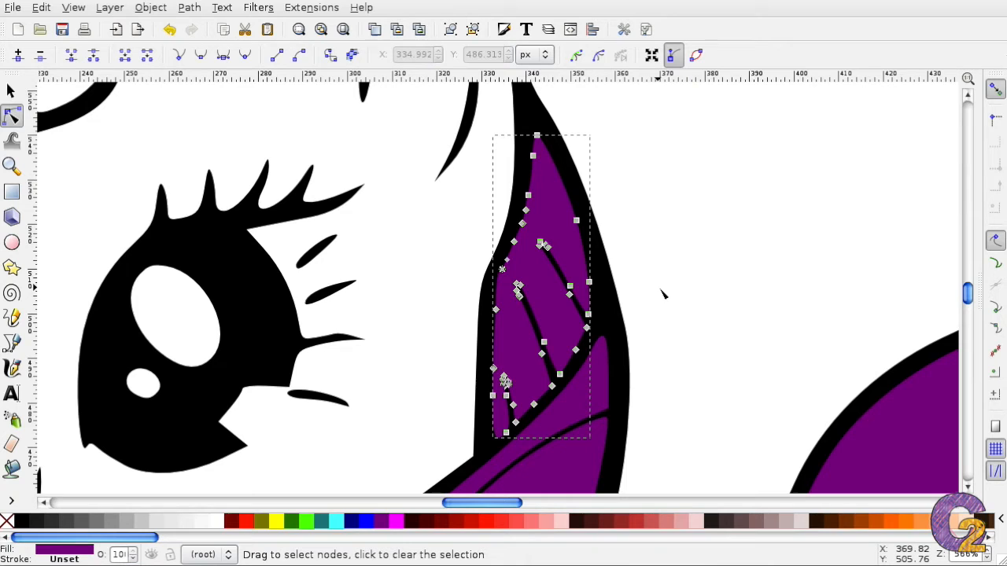
key("plus")
key("plus")
key("plus")
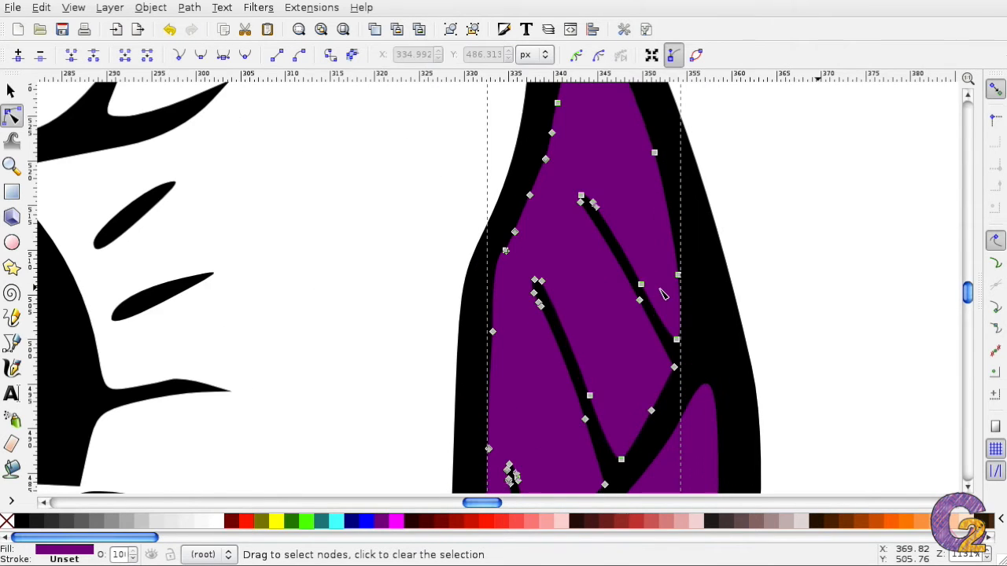
- Delete the redundant overlapping node at the small bump on the merged mane shape's outer edge
key("plus")
key("plus")
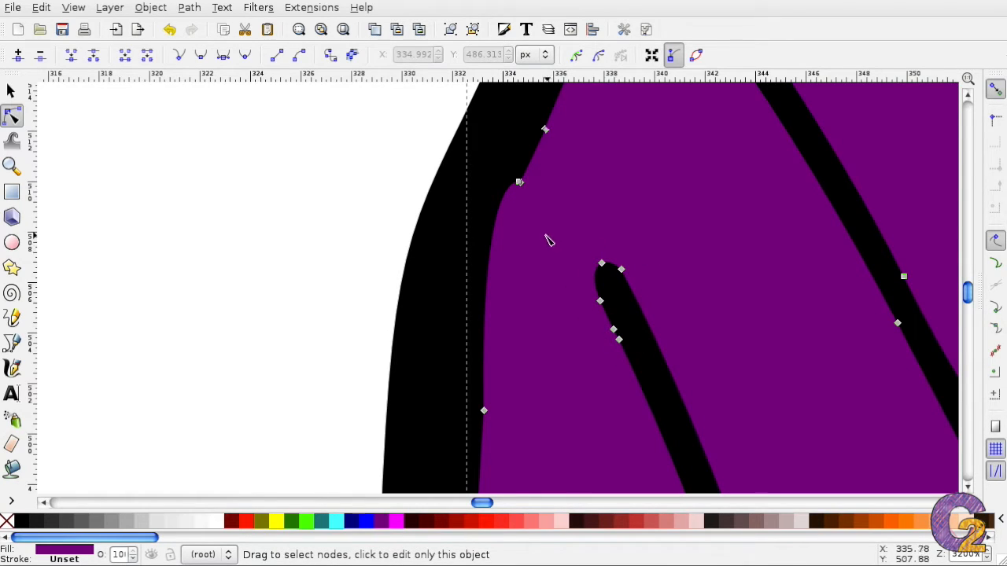
scroll(534, 208, "up", 2)
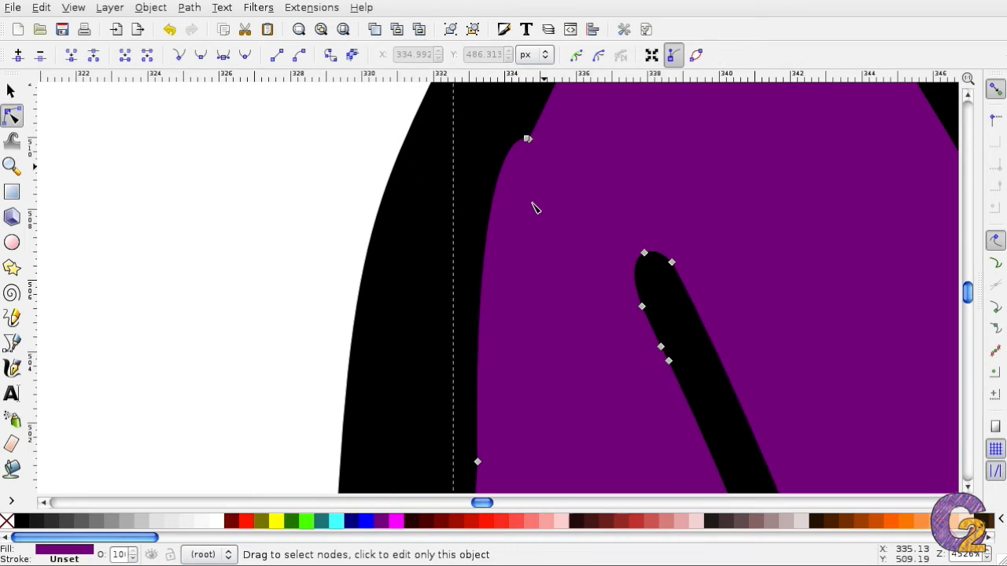
left_click_drag(972, 302, 972, 300)
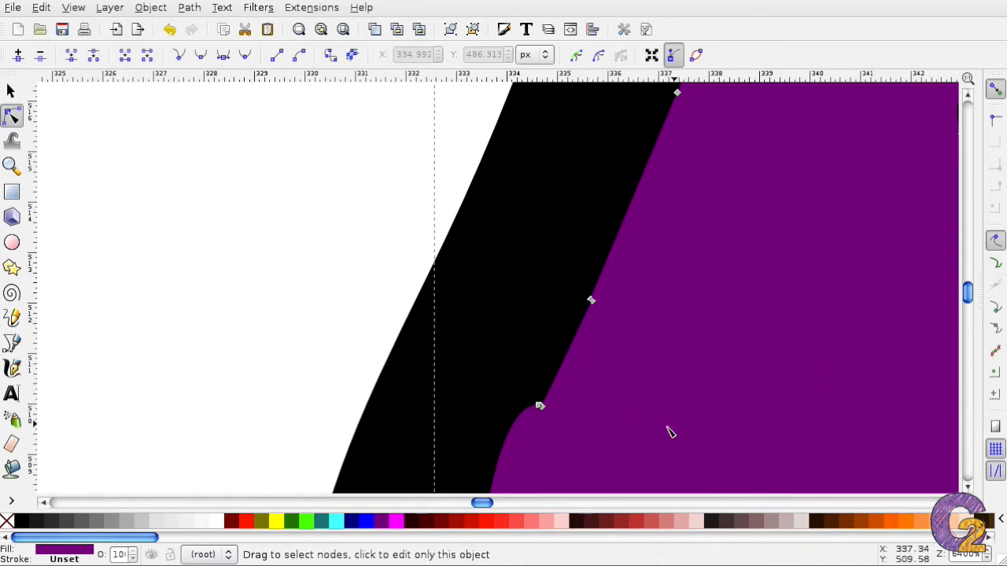
left_click(539, 406, "ctrl")
left_click(540, 408, "ctrl")
left_click(539, 406, "ctrl")
left_click(539, 406)
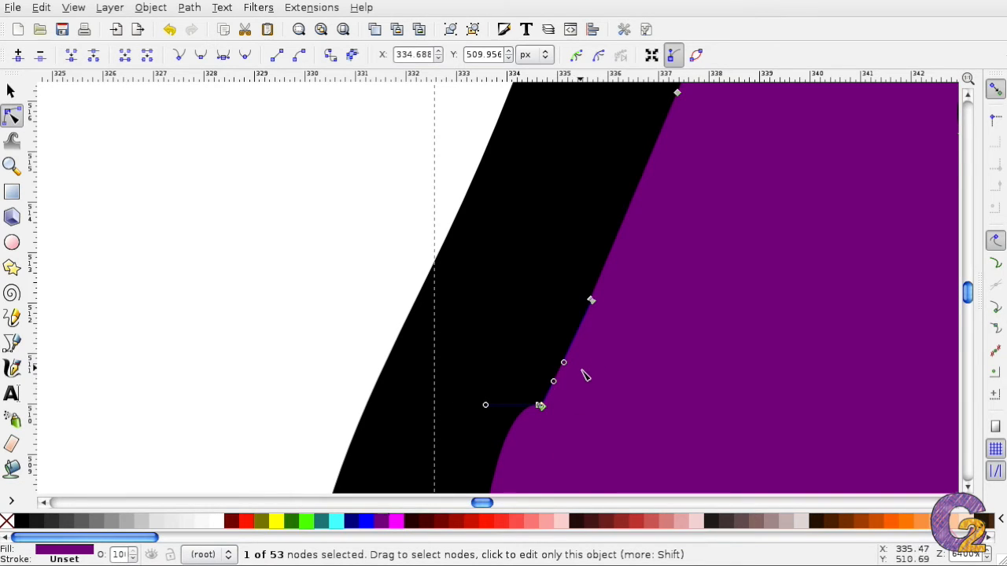
left_click(674, 56)
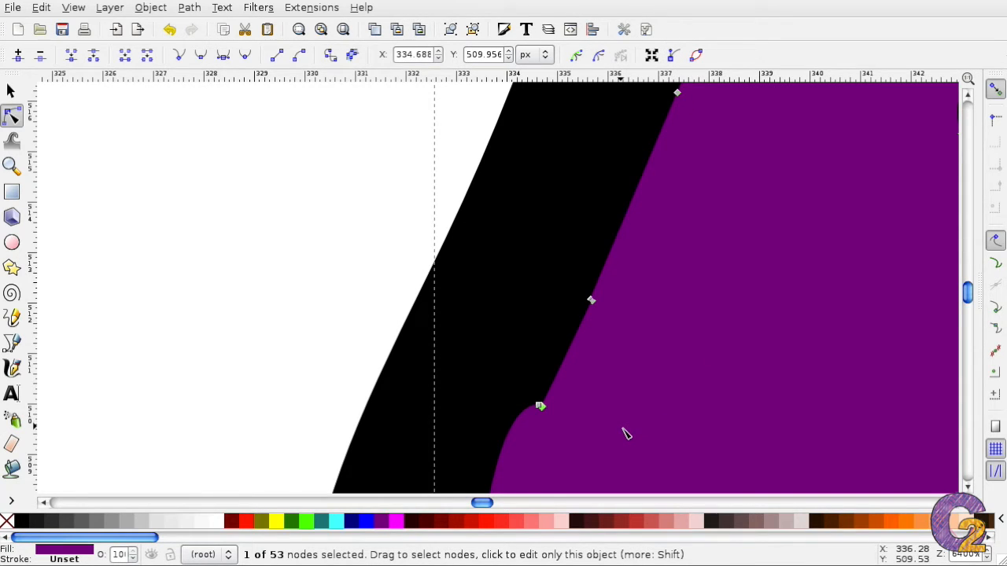
left_click(674, 57)
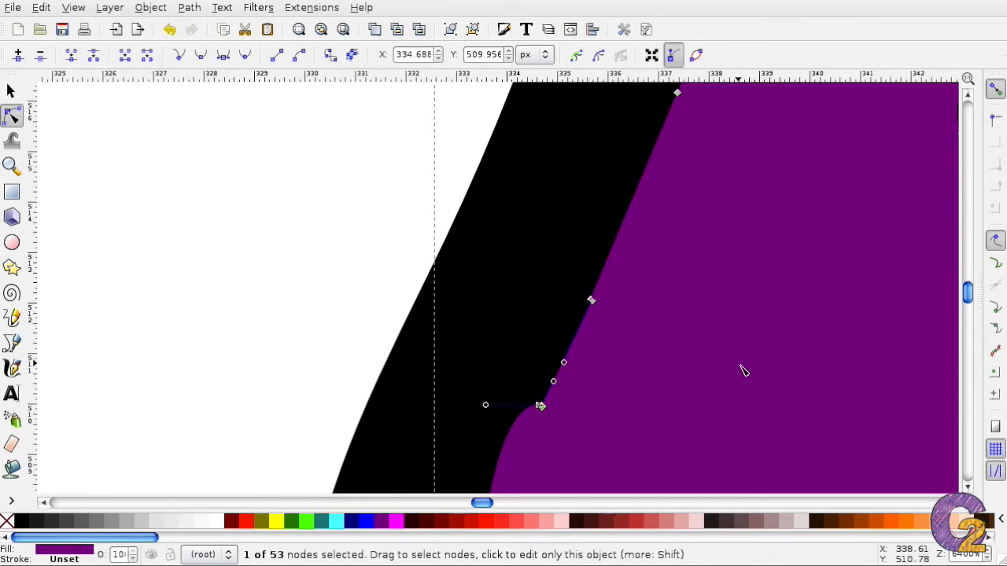
left_click(674, 55)
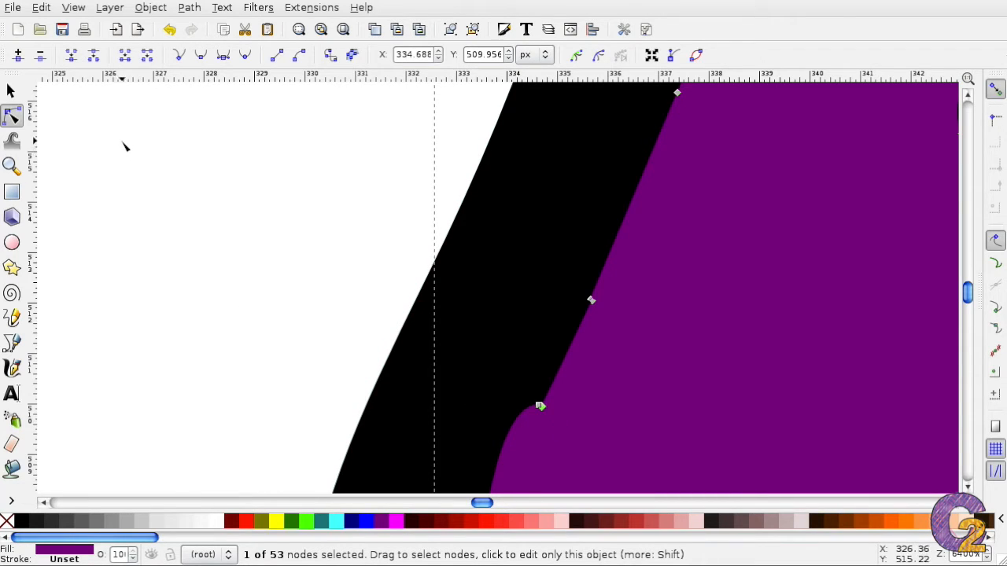
left_click(40, 55)
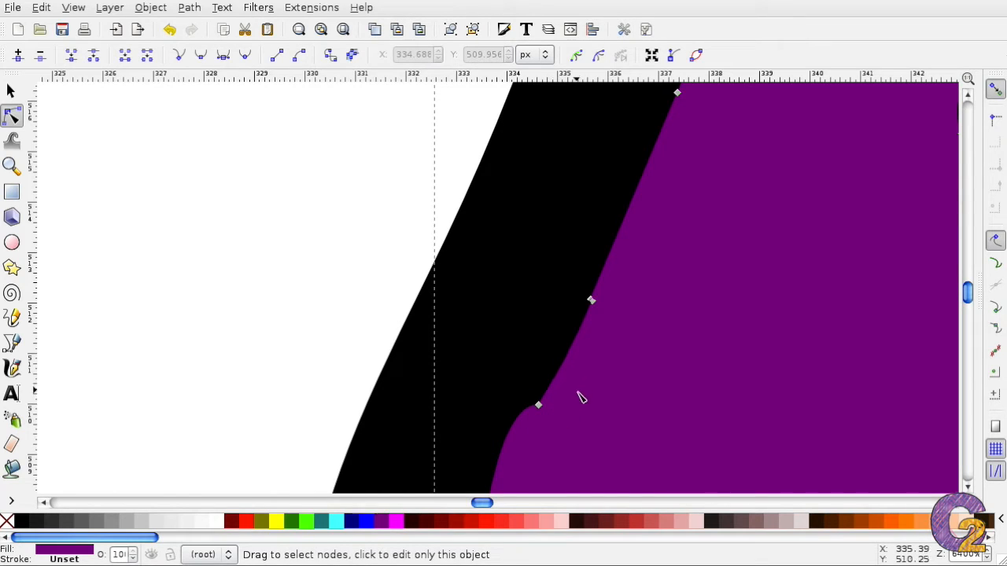
- Smooth the bump on the mane shape's outer edge by adjusting the remaining node's handles to follow the outline
left_click(674, 55)
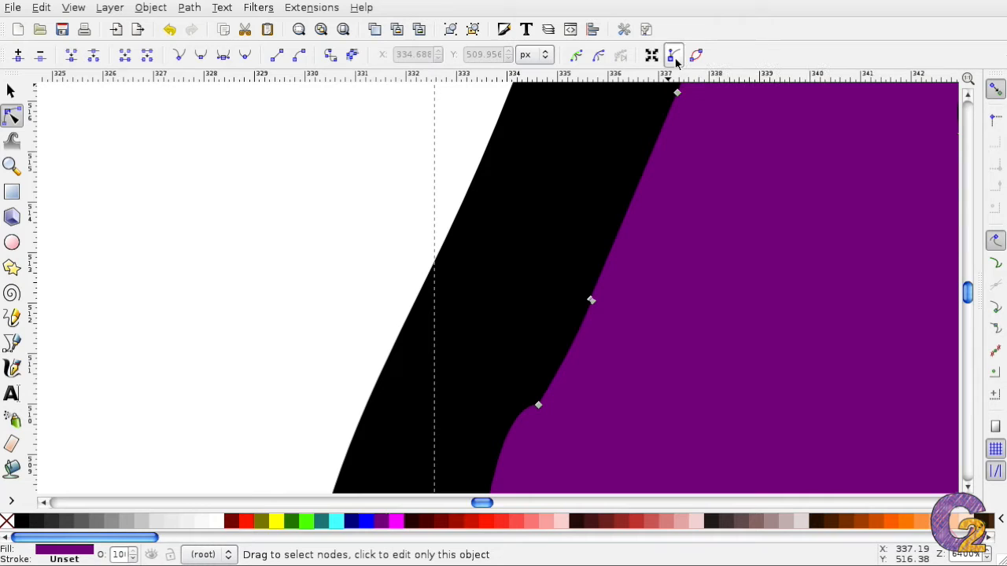
left_click(539, 406)
left_click(485, 405)
left_click_drag(485, 406, 499, 419)
left_click_drag(554, 383, 555, 383)
left_click(500, 424)
left_click_drag(500, 424, 503, 429)
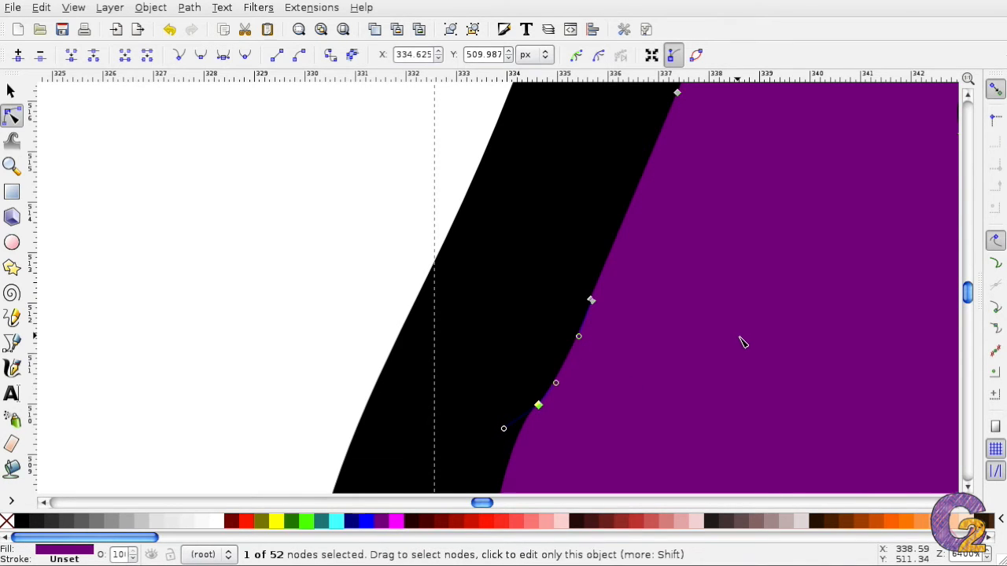
- Deselect the merged mane shape and examine its fill and outline behind the ear at wider views
key("minus")
key("minus")
key("minus")
key("minus")
key("minus")
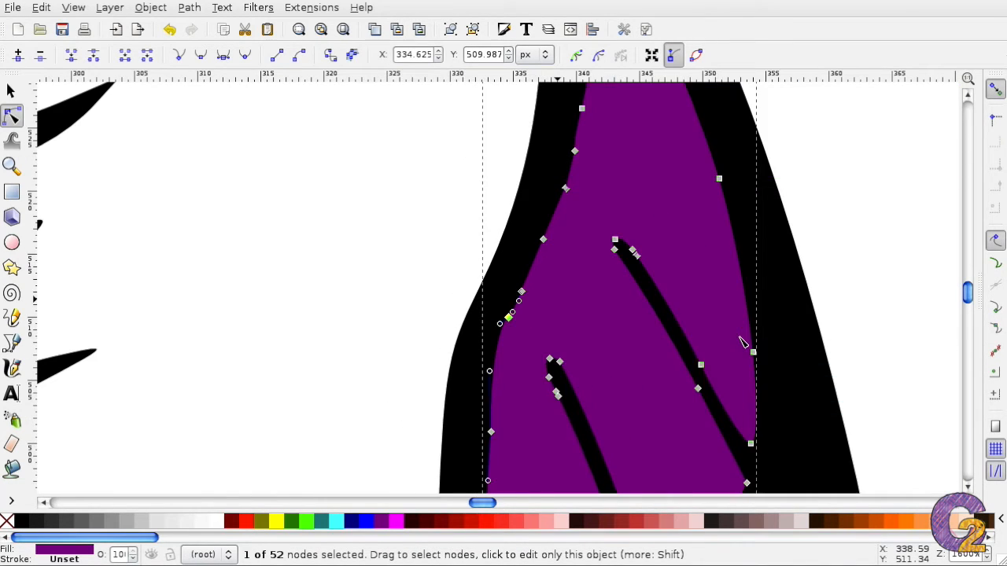
left_click(781, 280)
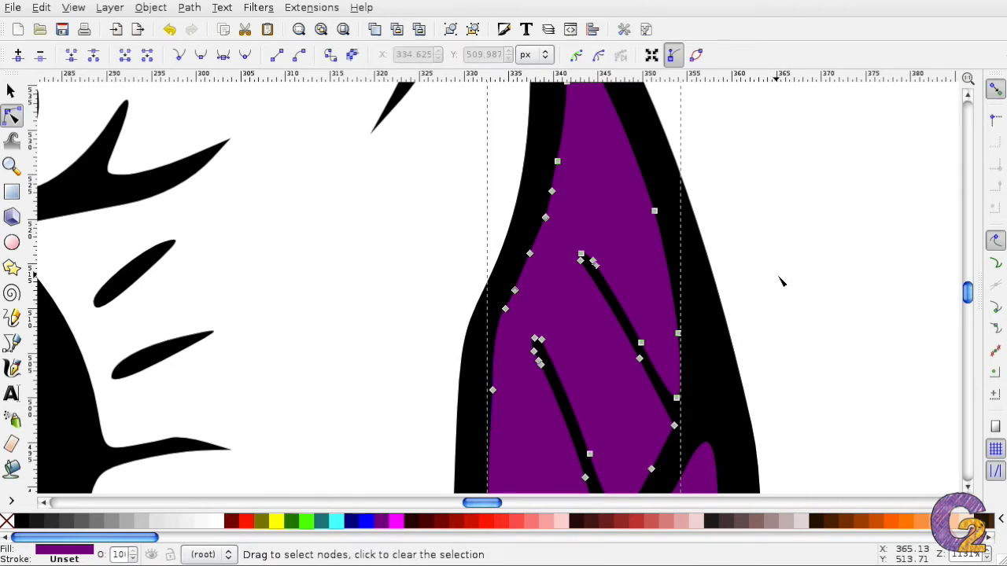
left_click(783, 281)
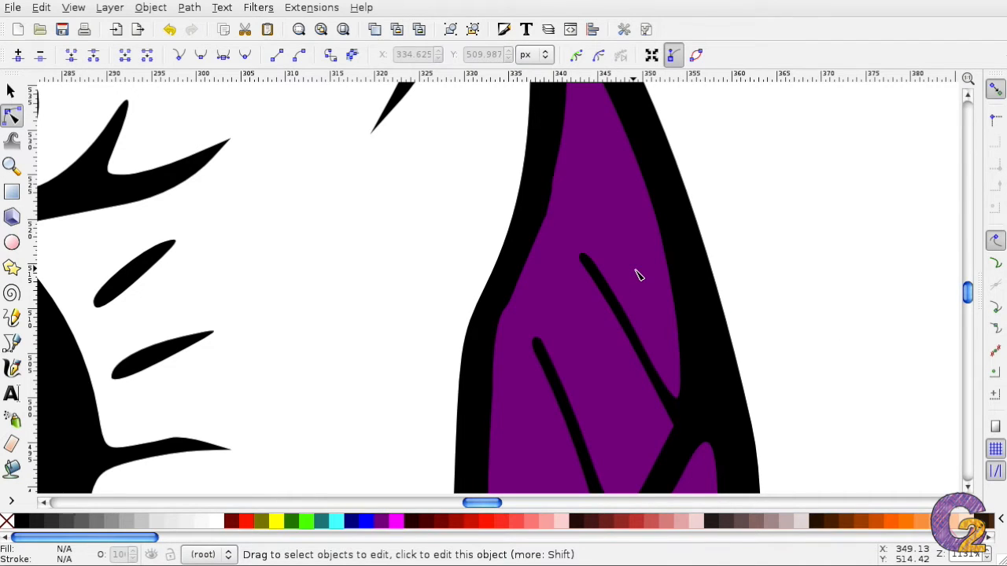
key("minus")
key("minus")
key("minus")
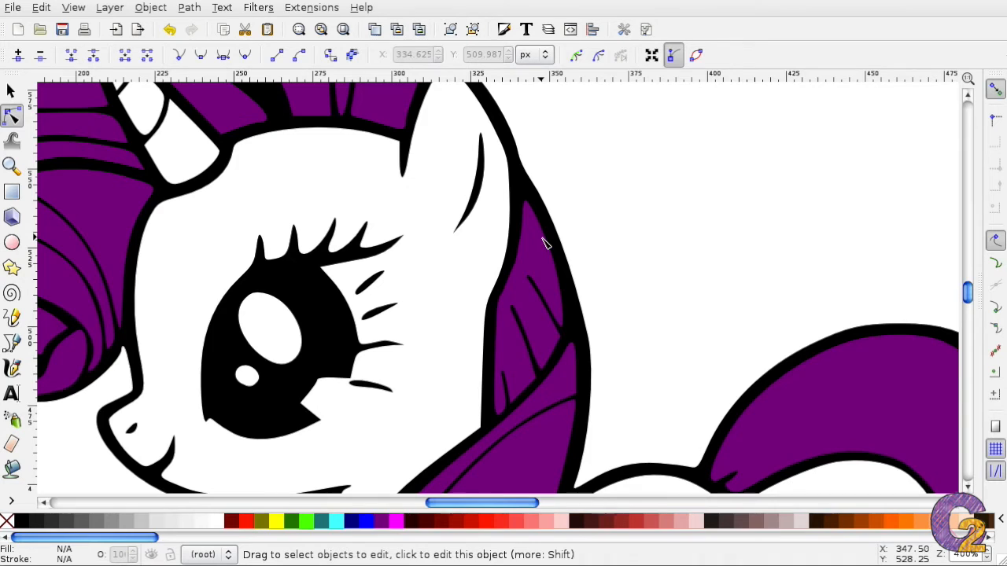
- Begin a straight-segment Bezier path down the outer edge of the rolled mane curl, from the top strand to the bottom strand
key("minus")
scroll(547, 243, "down", 3)
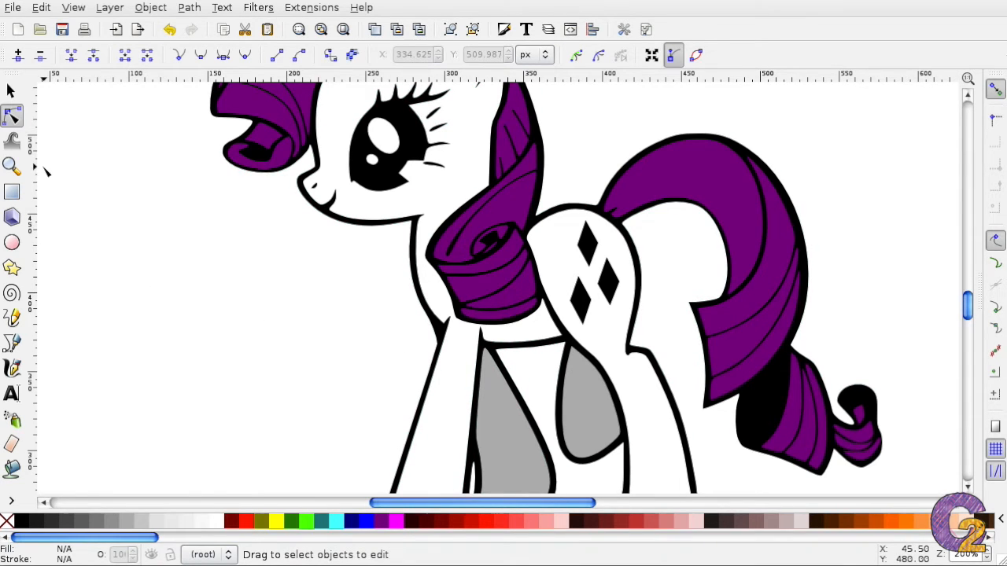
left_click(13, 345)
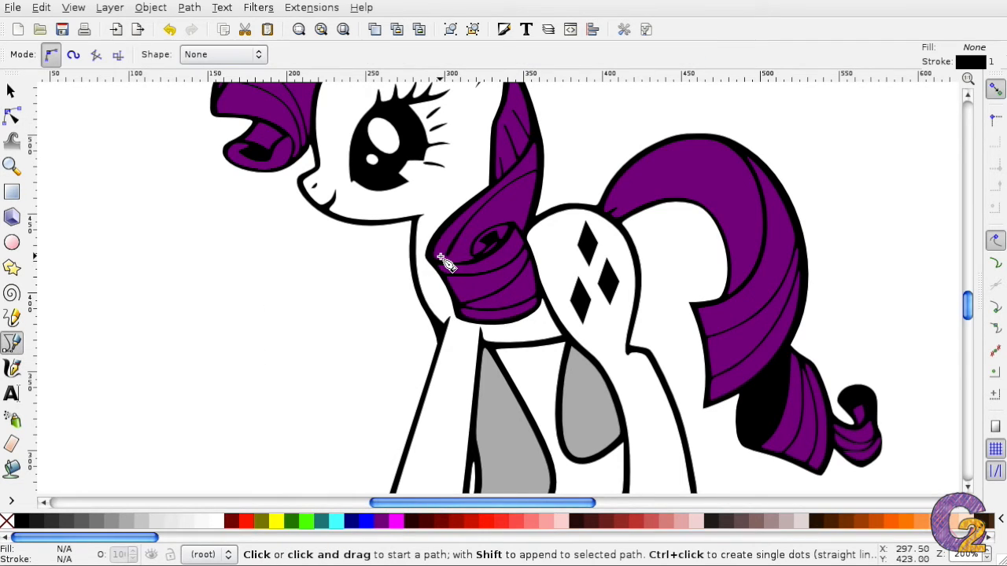
scroll(445, 264, "up", 3)
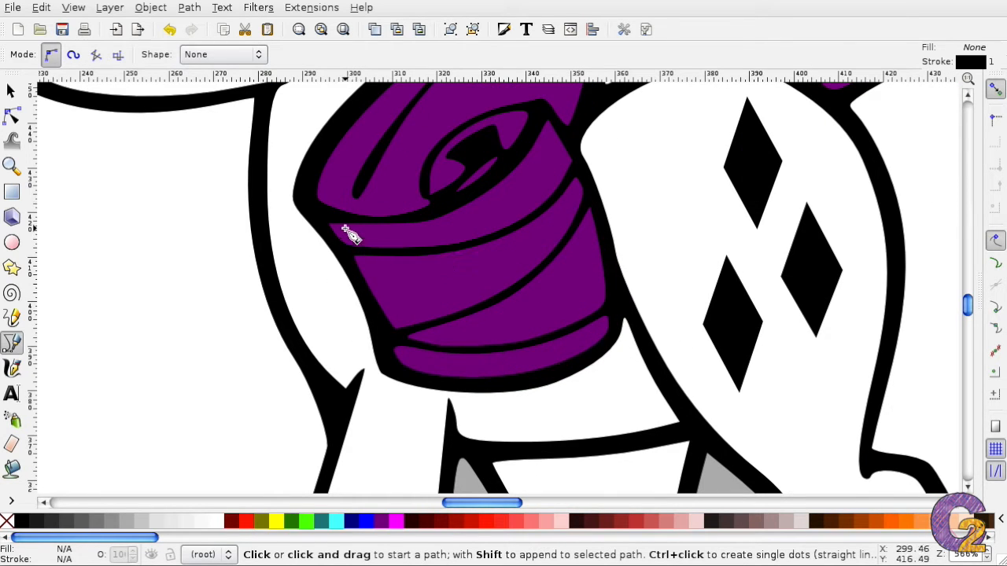
left_click(321, 177)
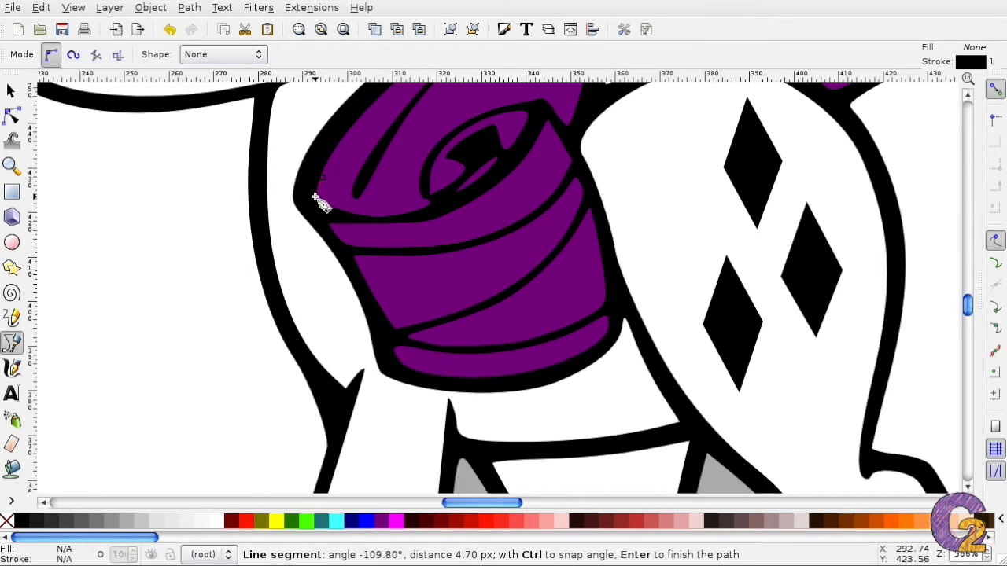
left_click(317, 199)
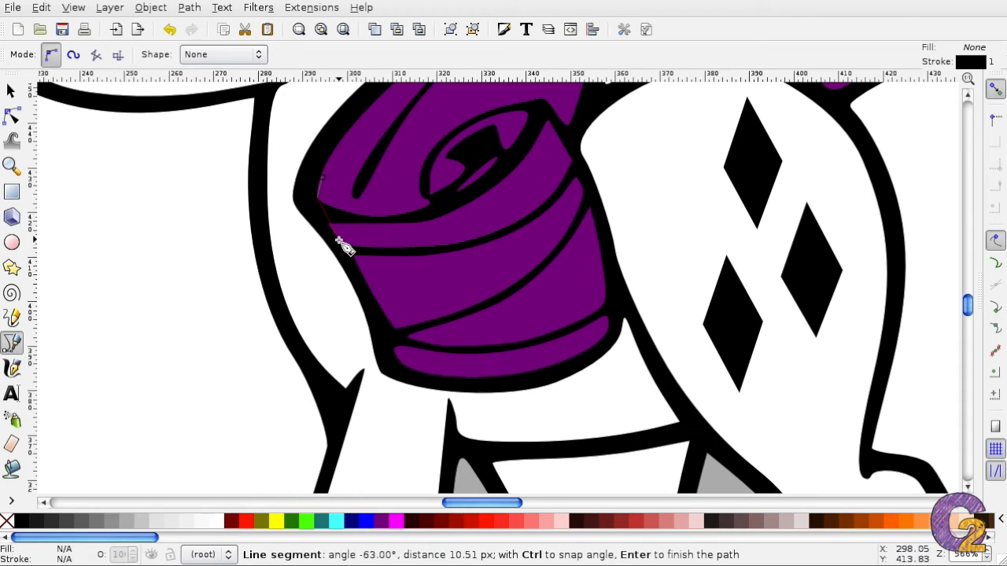
left_click(338, 236)
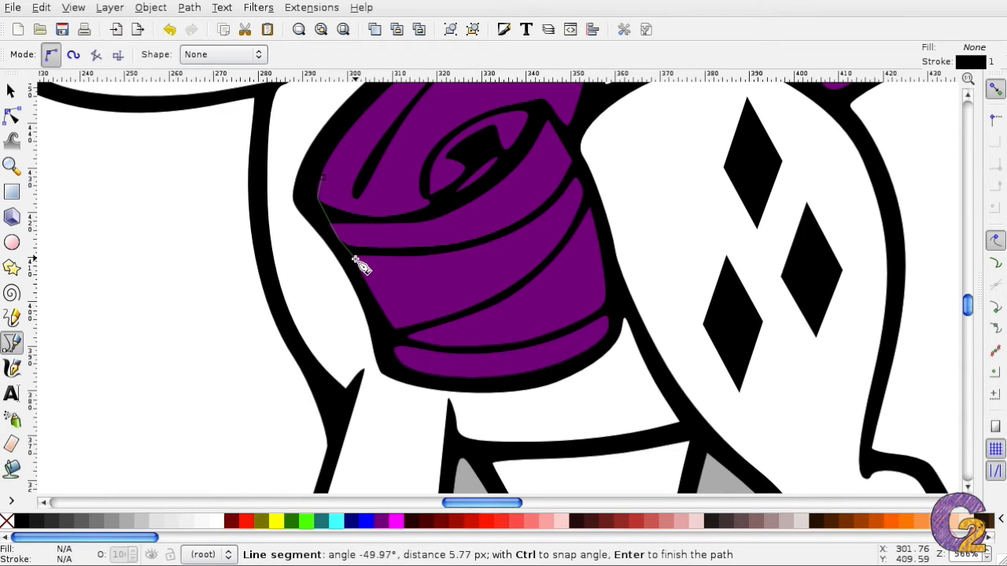
left_click(354, 259)
left_click(396, 330)
left_click(397, 352)
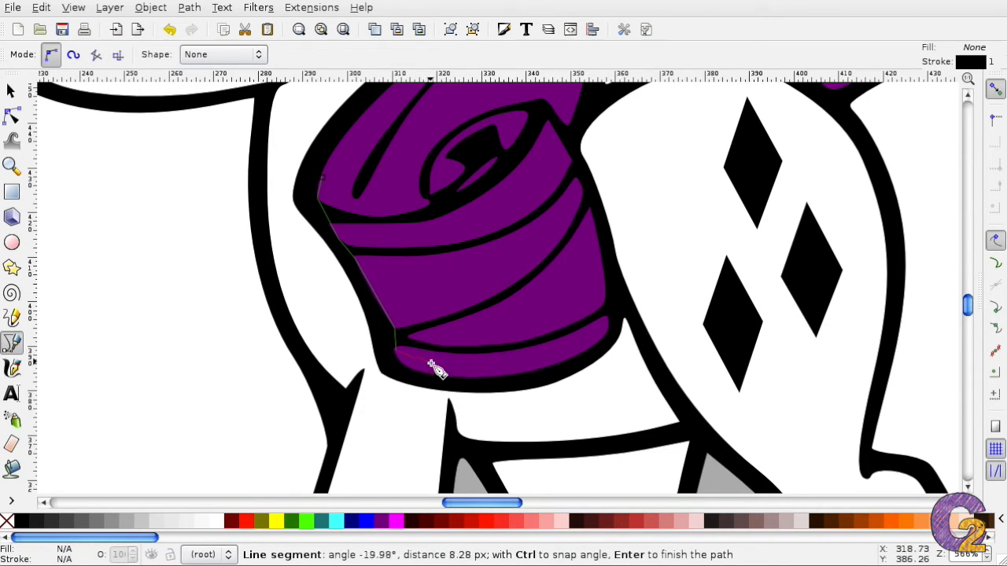
- Run the path back up through the curl's strands with a notch at each of the four dividing lines and close it
left_click(437, 364)
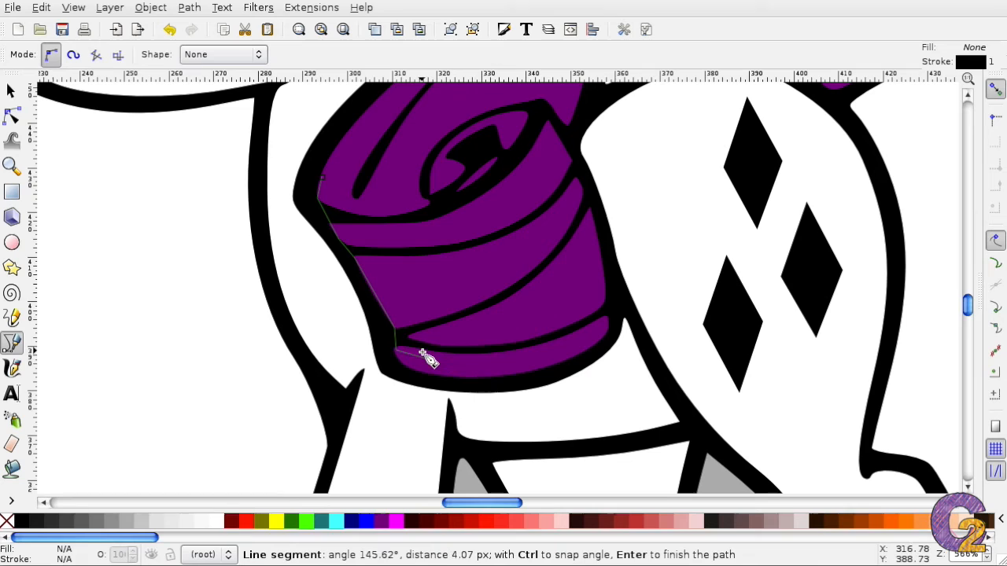
left_click(422, 352)
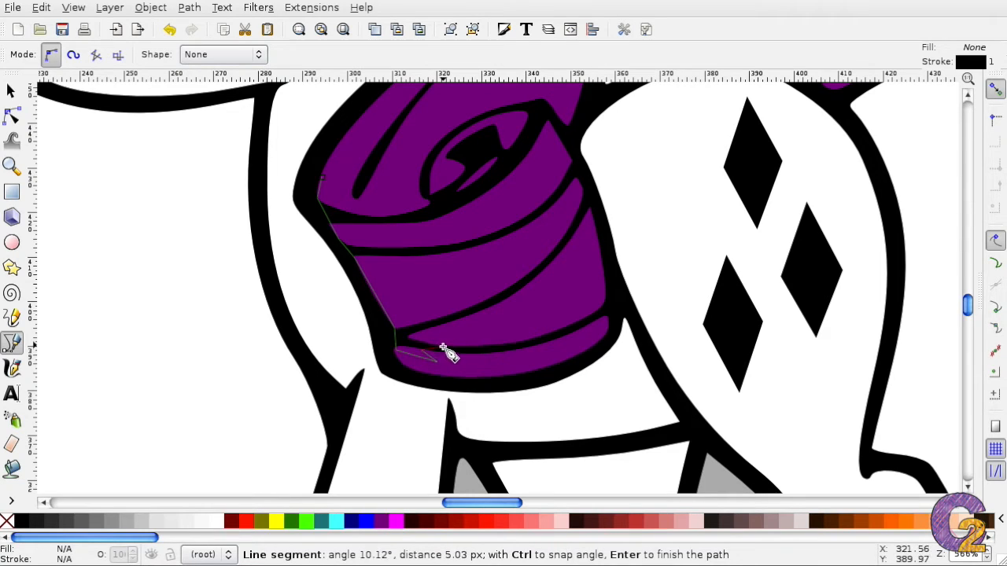
left_click(442, 346)
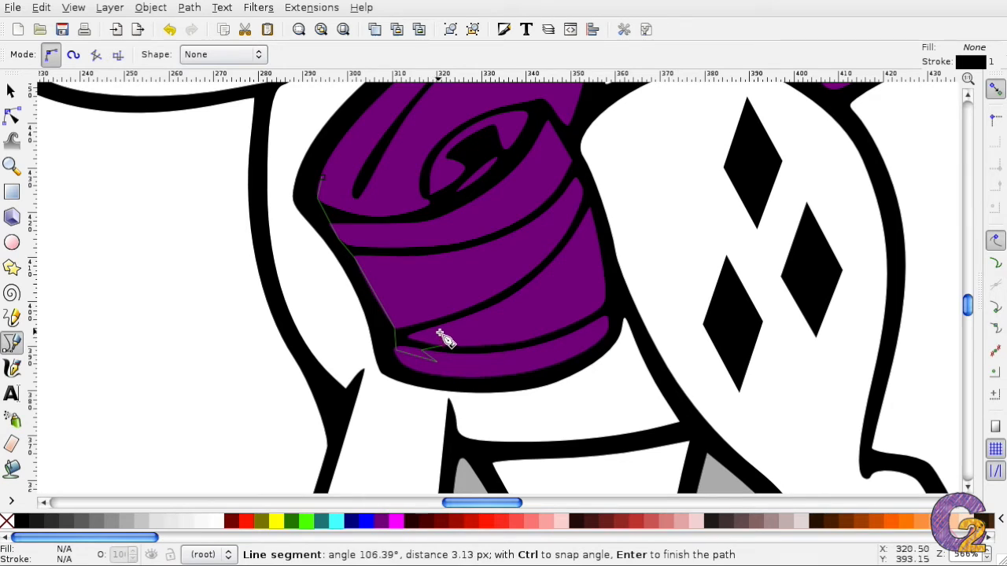
left_click(442, 328)
left_click(422, 329)
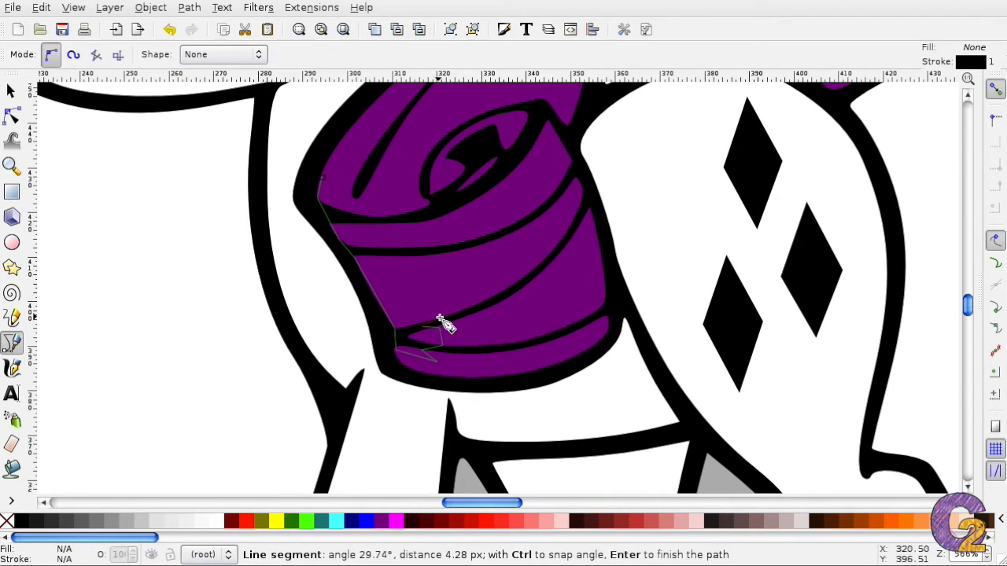
left_click(438, 317)
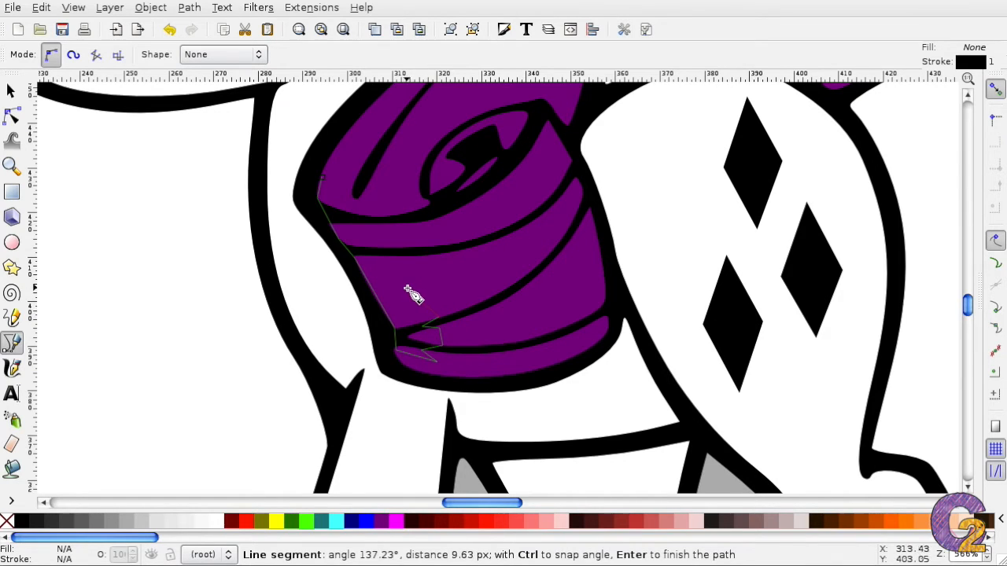
left_click(381, 262)
left_click(368, 258)
left_click(354, 226)
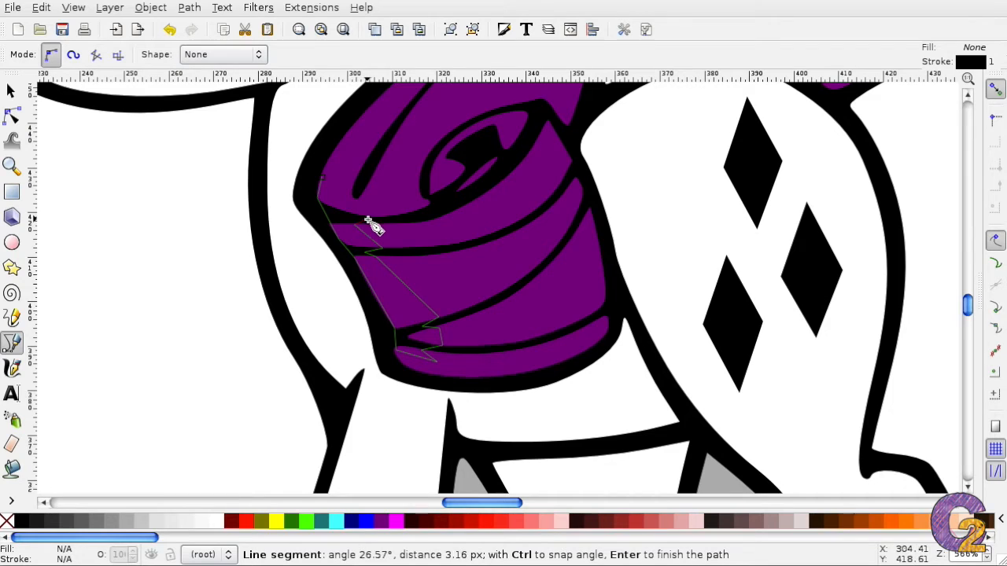
left_click(345, 219)
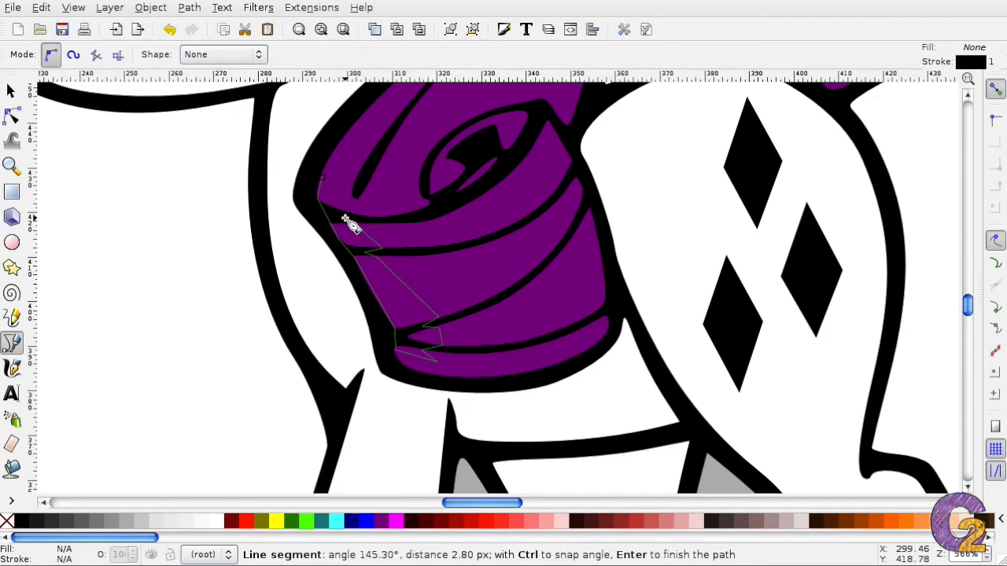
left_click(359, 212)
left_click(322, 177)
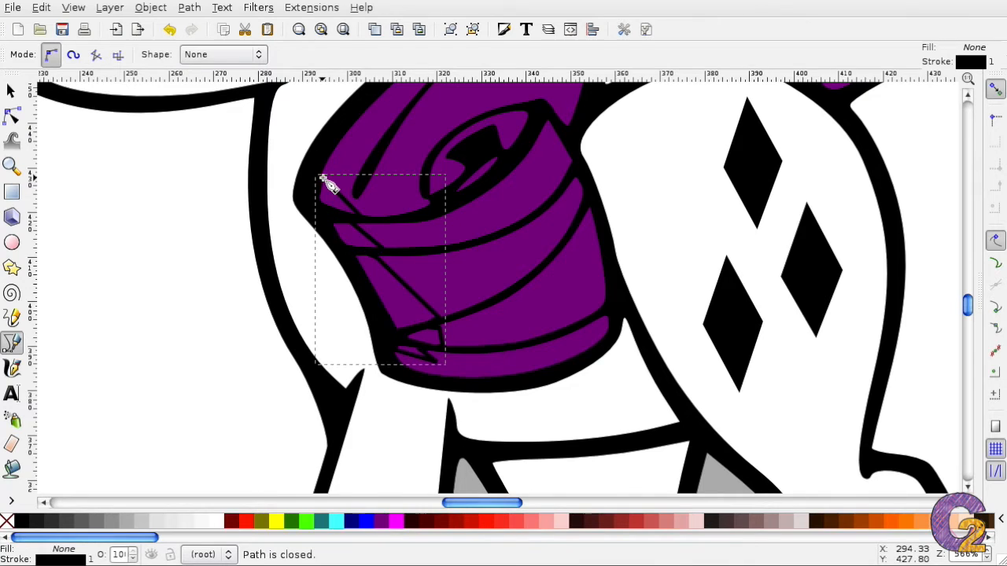
- Fill the notched shape on the mane curl with red and remove its stroke
left_click(247, 522)
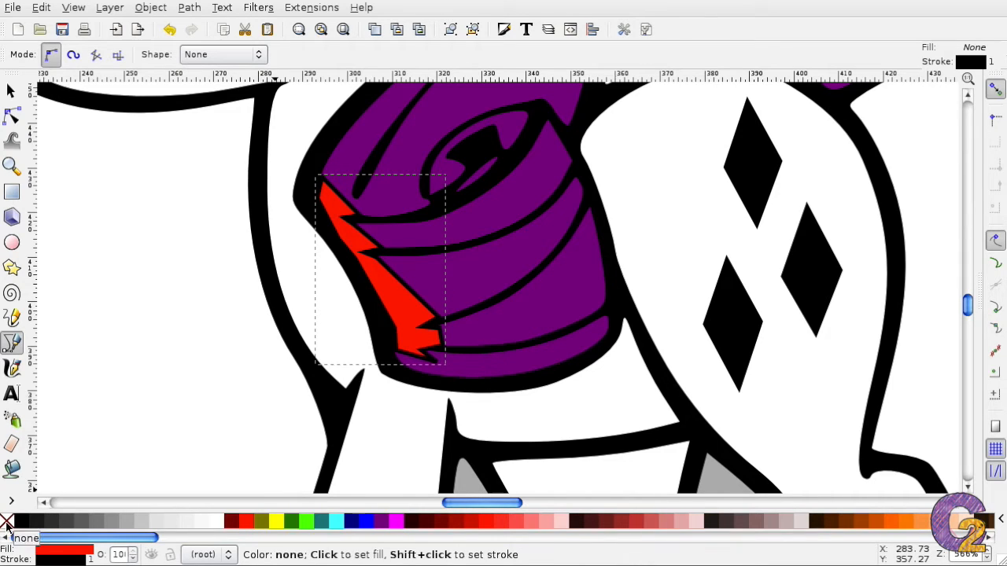
left_click(6, 522, "shift")
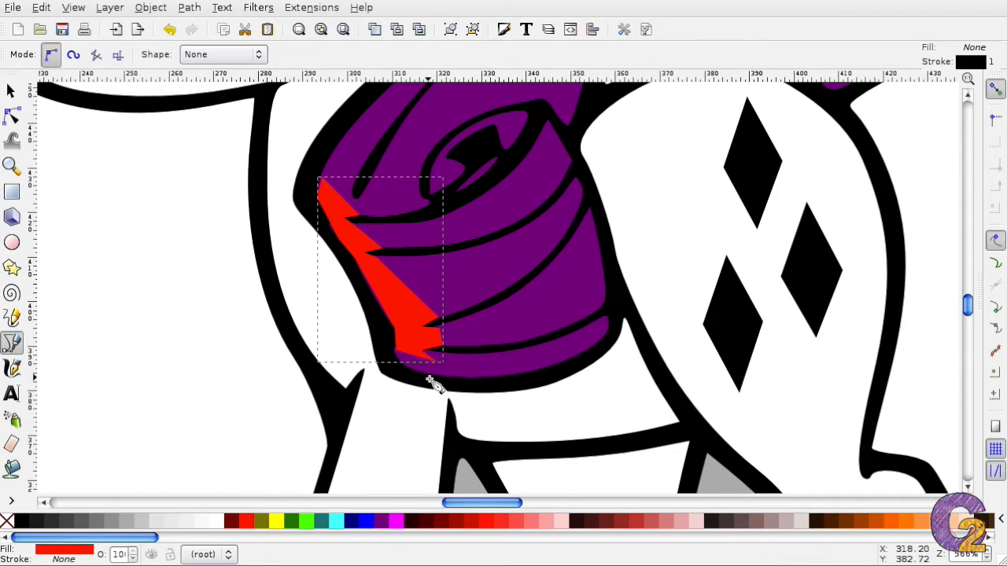
- Move the red overlay's lower outer corner onto the mane outline and curve its outer edge segments to follow the black border
key("plus")
key("plus")
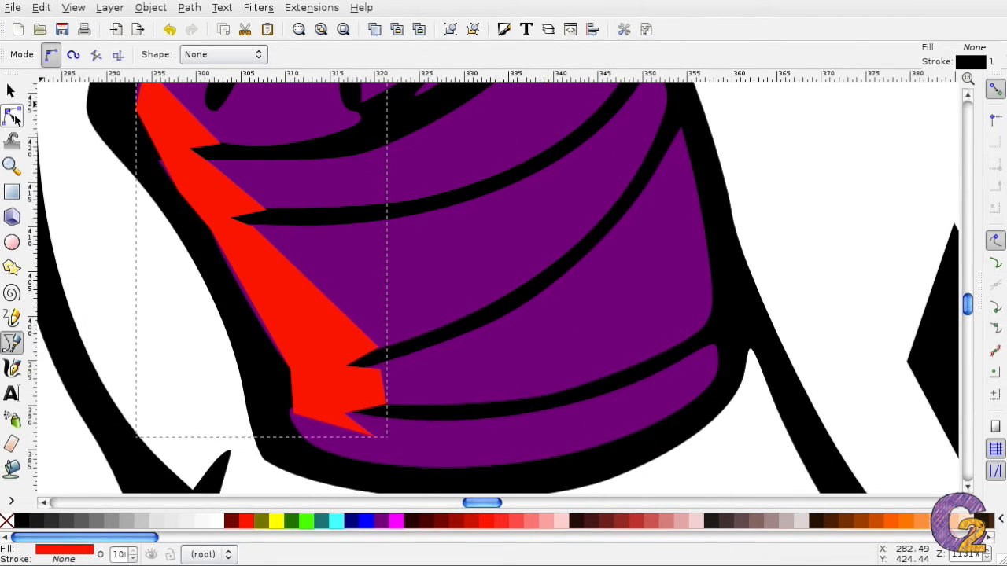
left_click(13, 116)
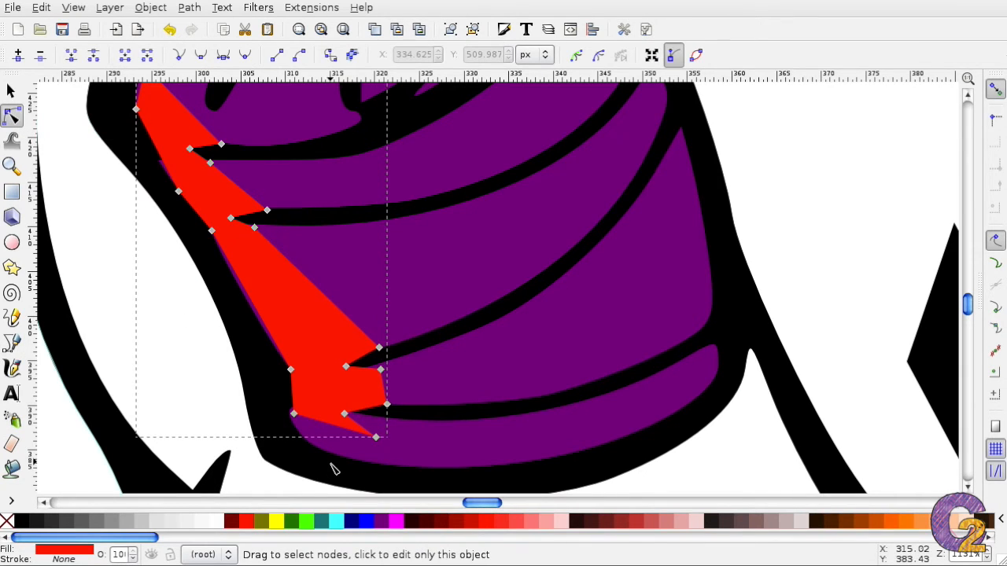
left_click(293, 415)
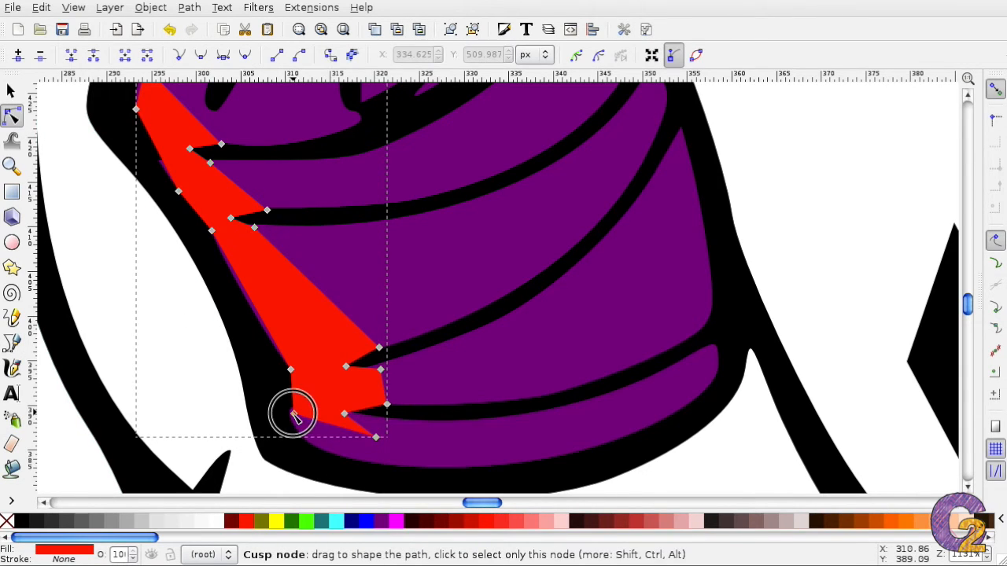
left_click_drag(292, 415, 283, 402)
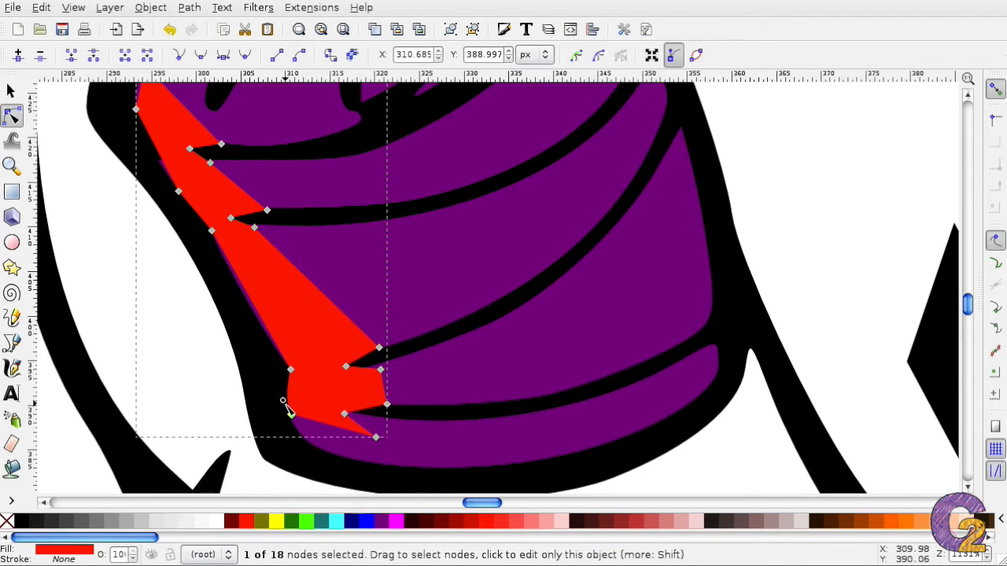
left_click_drag(283, 401, 255, 328)
key("shift")
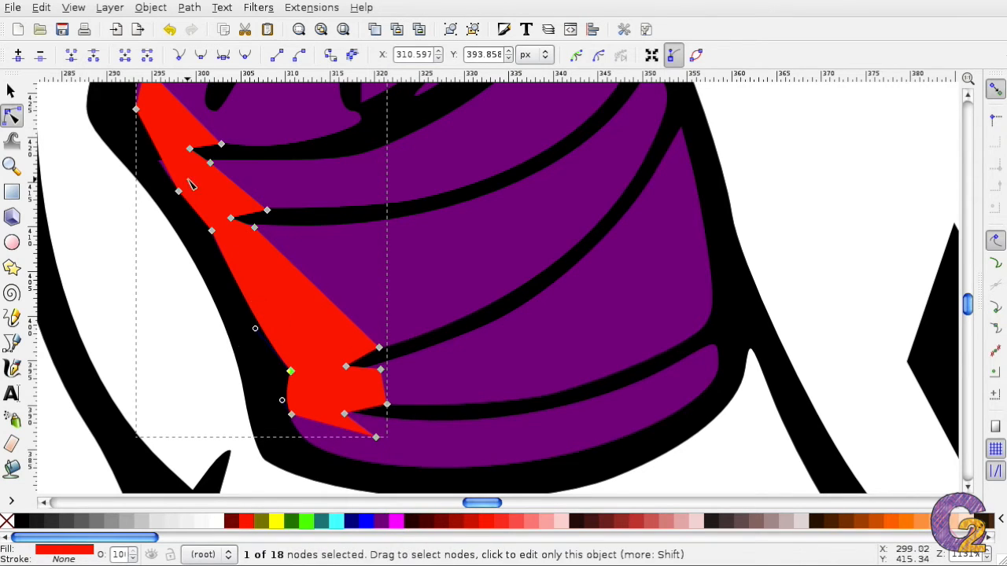
left_click_drag(181, 195, 153, 161)
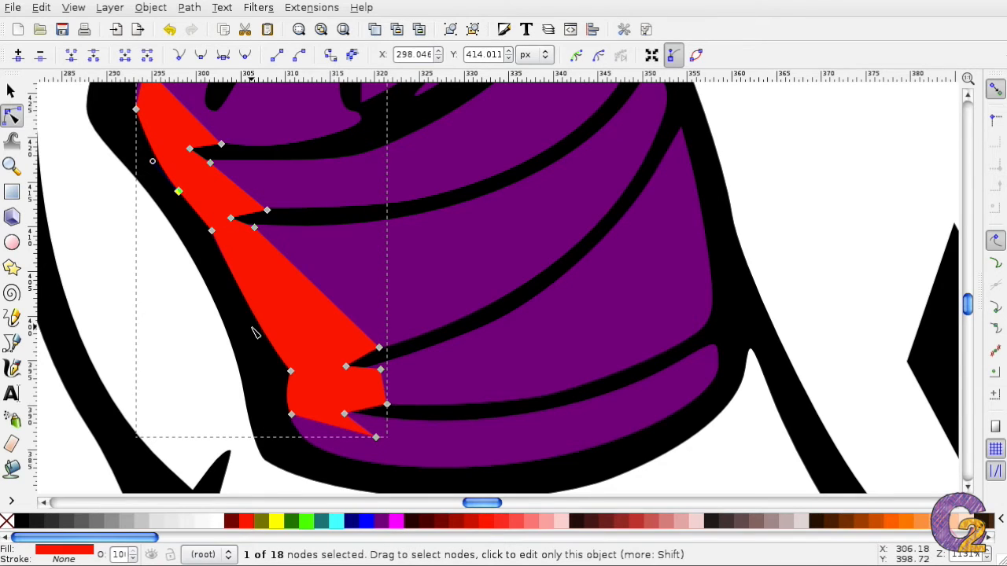
key("Escape")
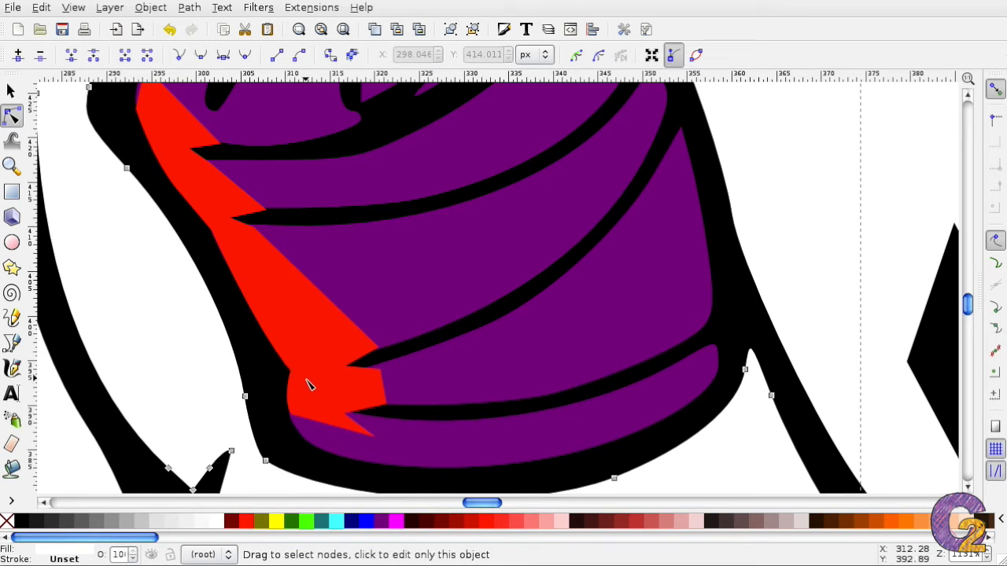
- Fit the overlay's lowest notch to the bottom dividing line, repositioning its corner nodes and rounding the tip with a smooth node
left_click(351, 423)
left_click_drag(377, 439, 351, 407)
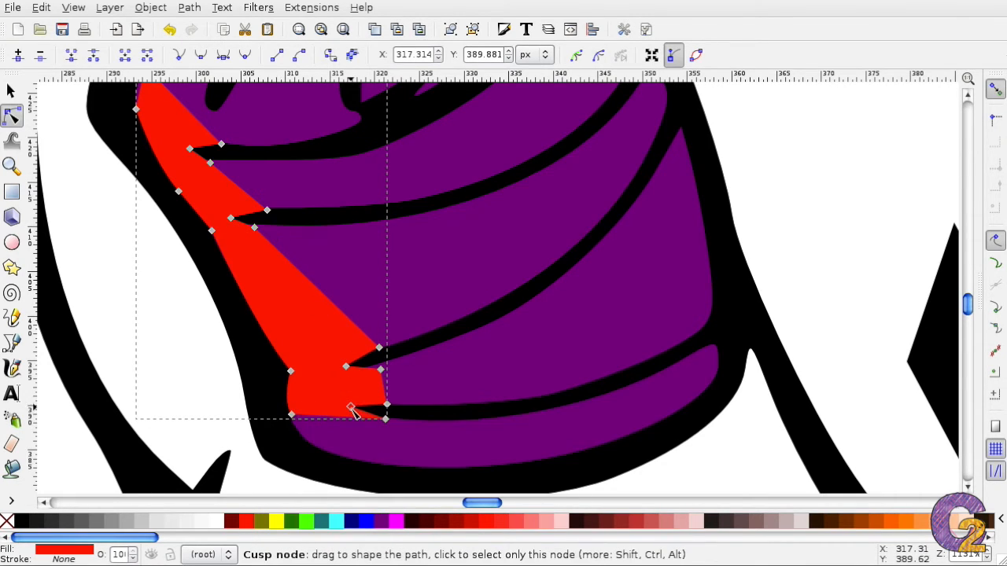
left_click(248, 57)
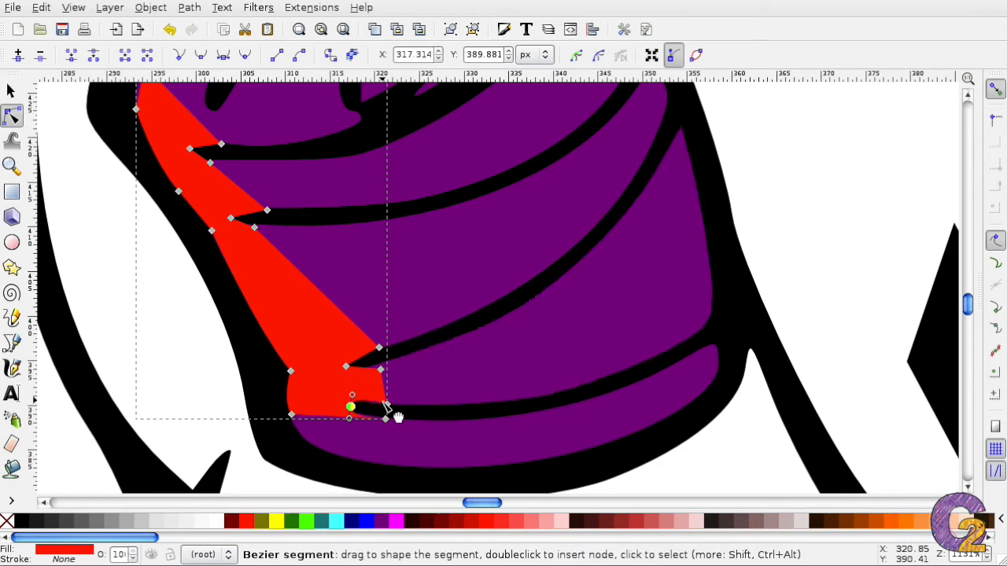
mouse_move(384, 406)
left_mouse_down()
mouse_move(375, 402)
mouse_move(384, 405)
left_mouse_up()
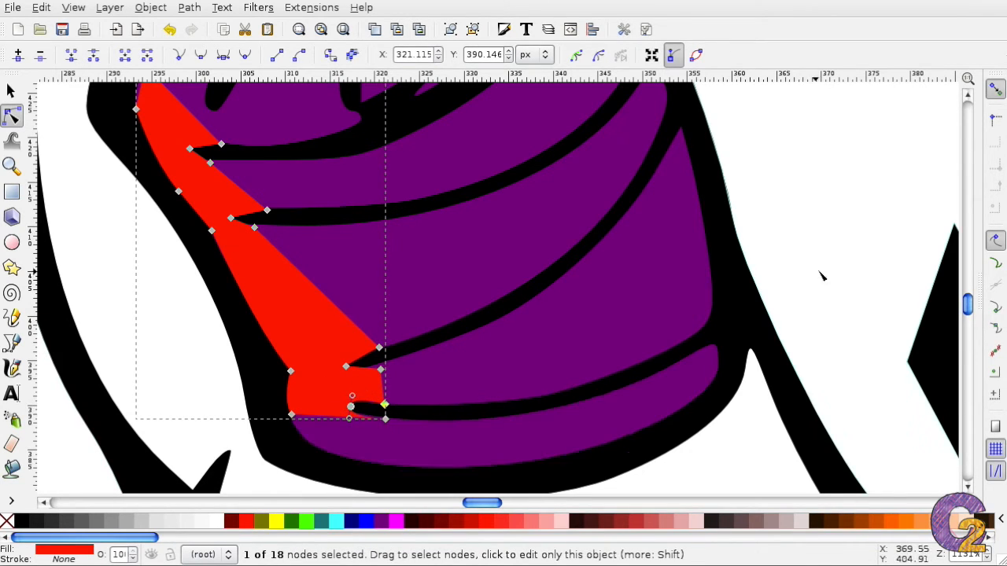
left_click(765, 308)
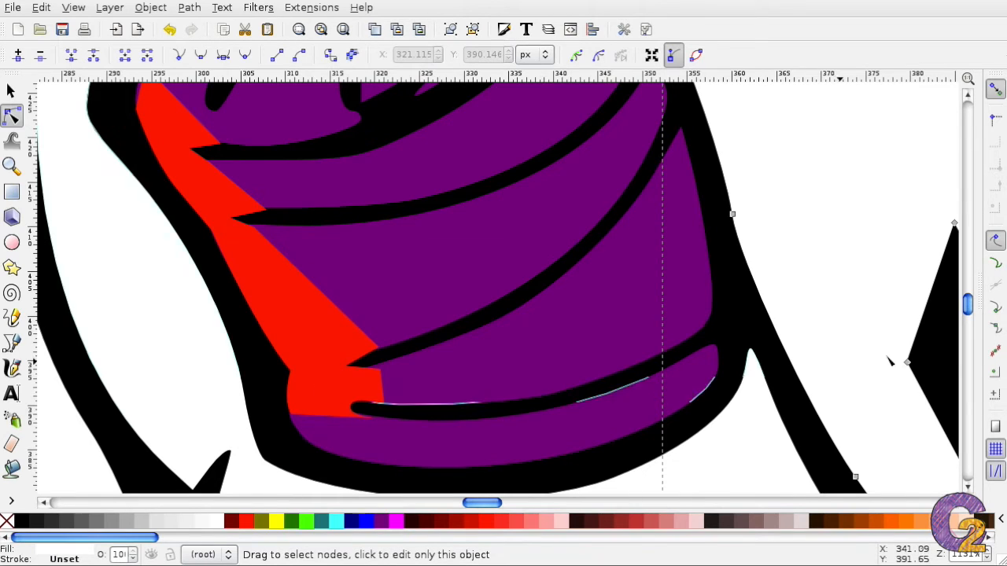
- Fit the overlay's second-lowest notch to its dividing line by moving its corner nodes and curving the tip with handles
left_click(384, 376)
left_click_drag(381, 370, 379, 346)
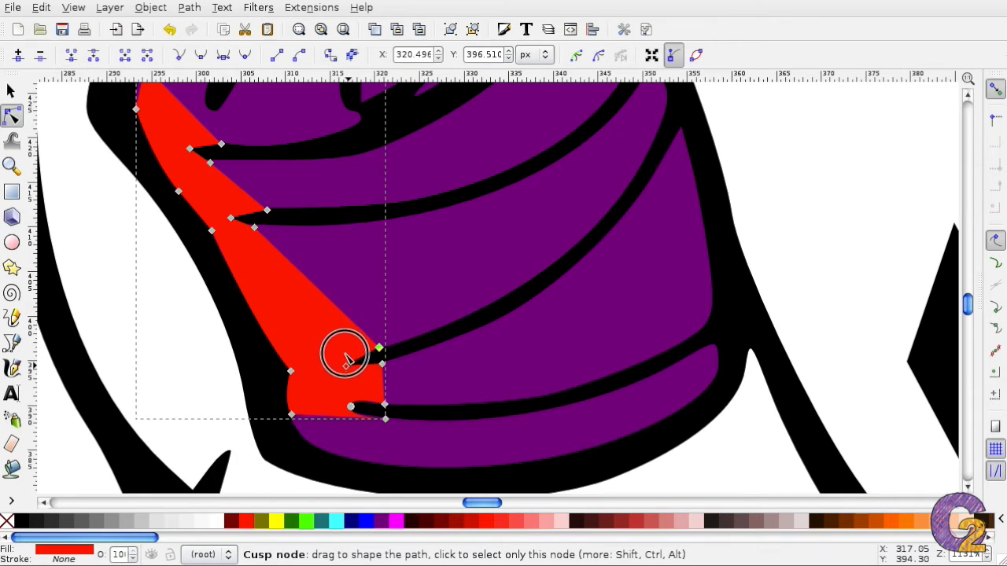
mouse_move(347, 363)
left_mouse_down()
mouse_move(361, 374)
mouse_move(361, 352)
mouse_move(351, 360)
mouse_move(382, 348)
mouse_move(348, 353)
mouse_move(360, 375)
left_mouse_up()
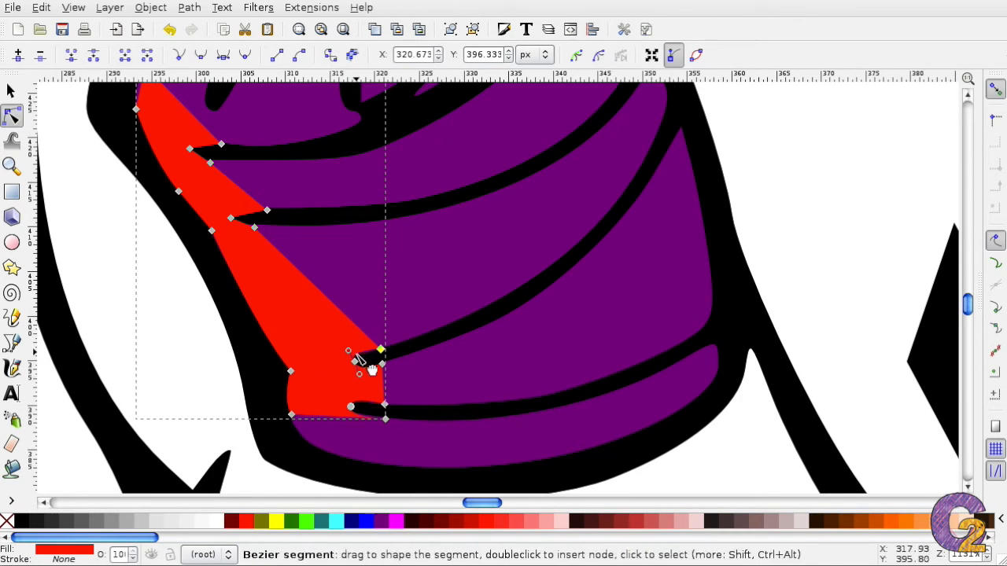
left_click(730, 317)
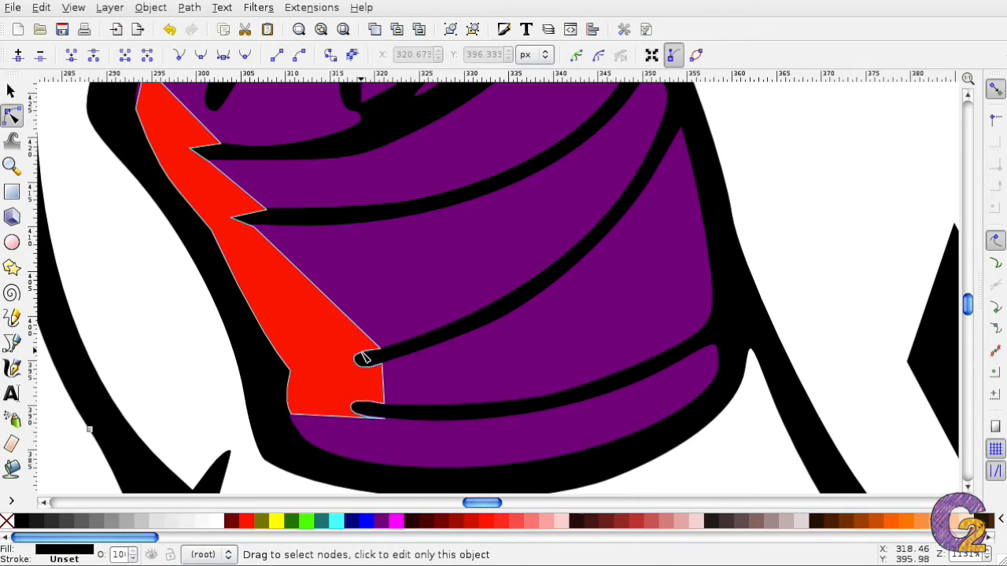
left_click(364, 359)
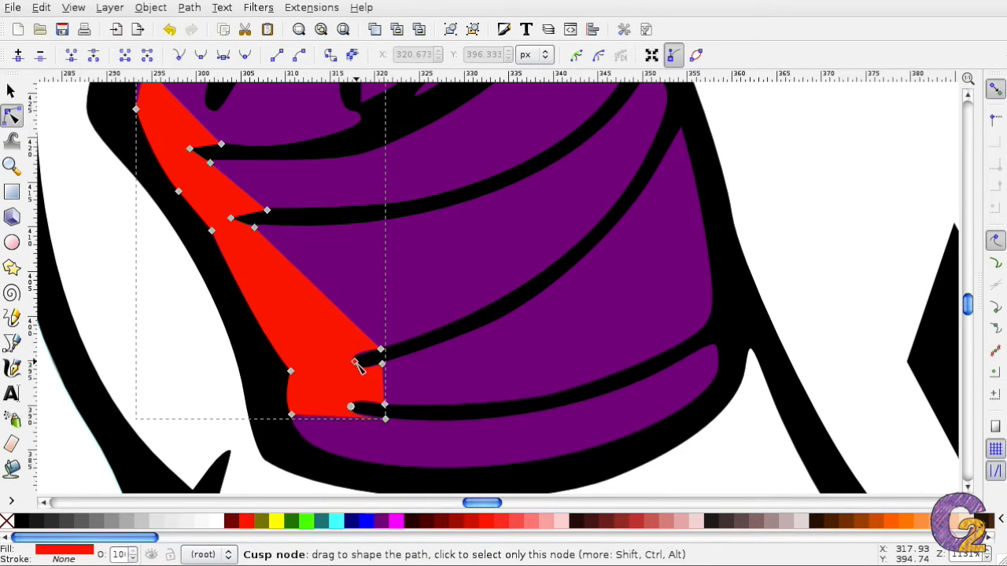
left_click(355, 363)
left_click_drag(348, 352, 351, 355)
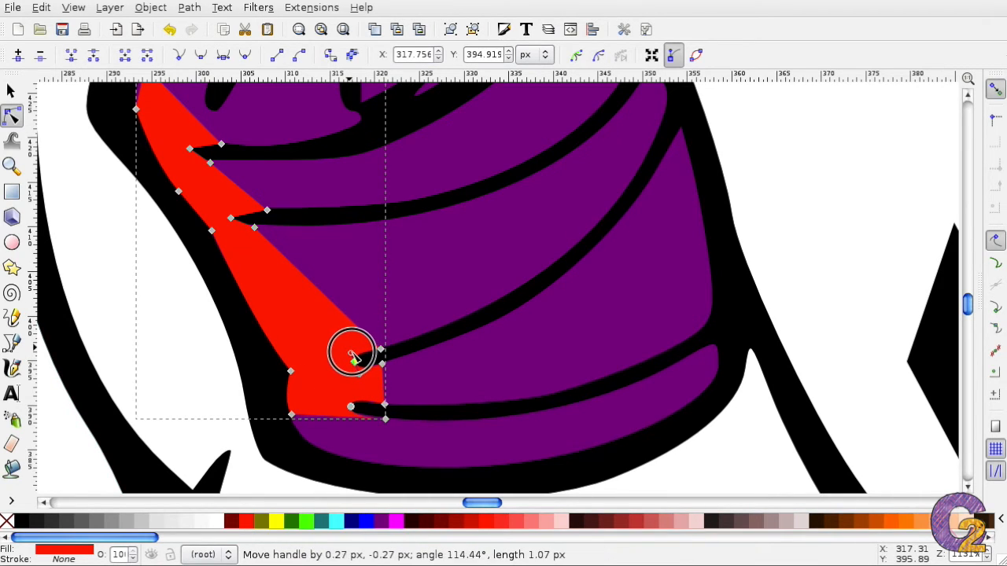
left_click(532, 367)
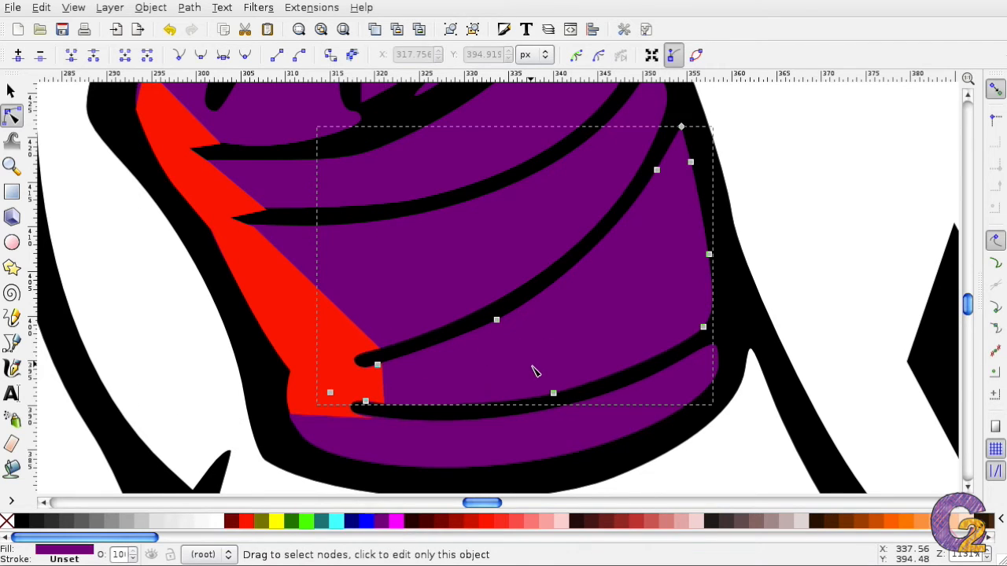
- Fit the overlay's two upper notches to their dividing lines and round both tips with smooth nodes
left_click(270, 259)
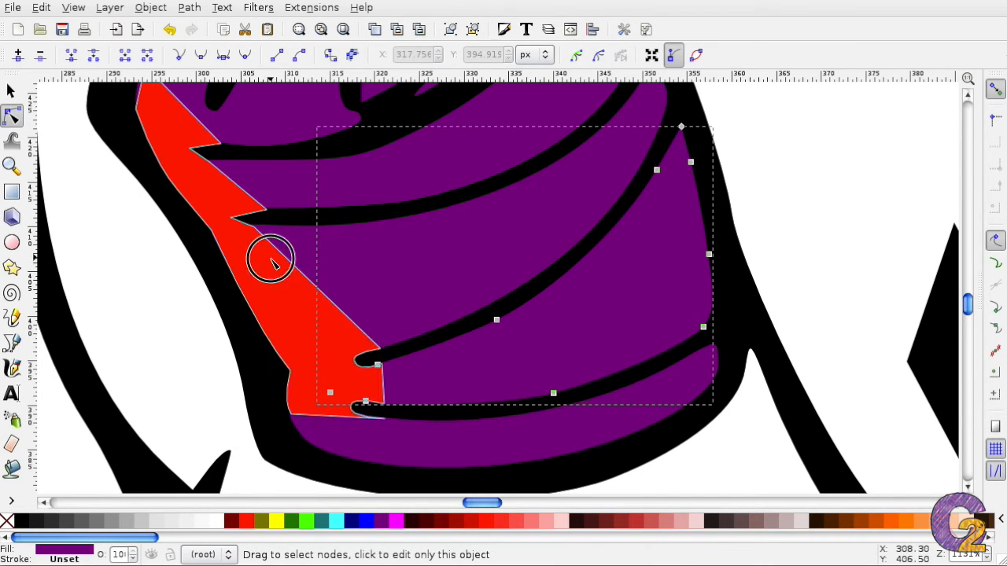
mouse_move(255, 229)
left_mouse_down()
mouse_move(276, 209)
mouse_move(240, 218)
left_mouse_up()
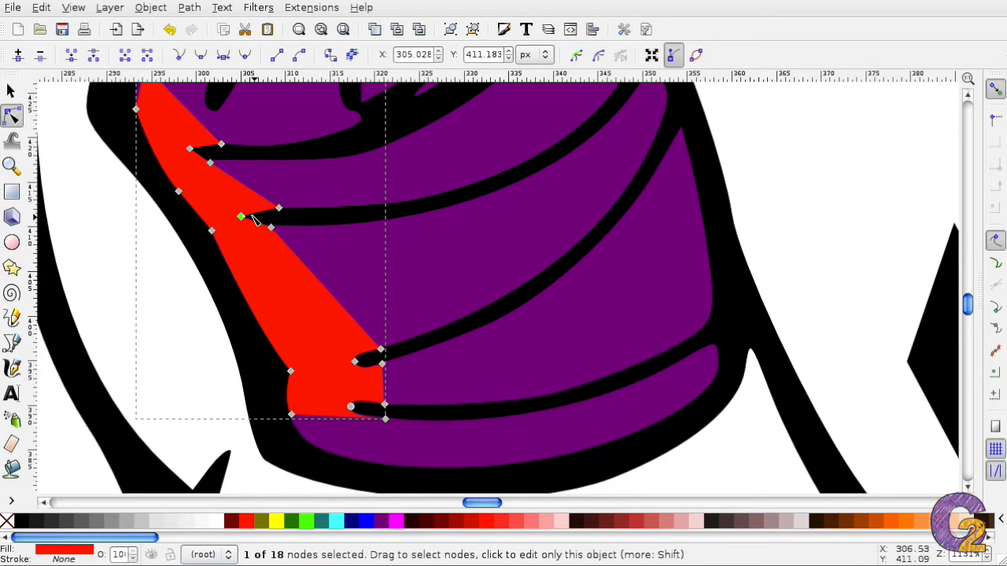
left_click(247, 58)
left_click_drag(210, 164, 222, 160)
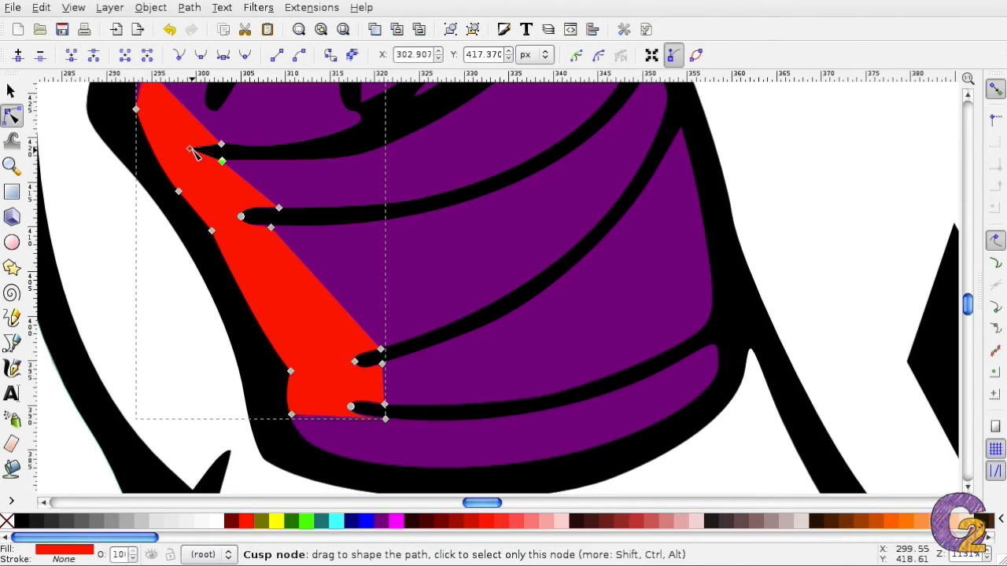
left_click(190, 149)
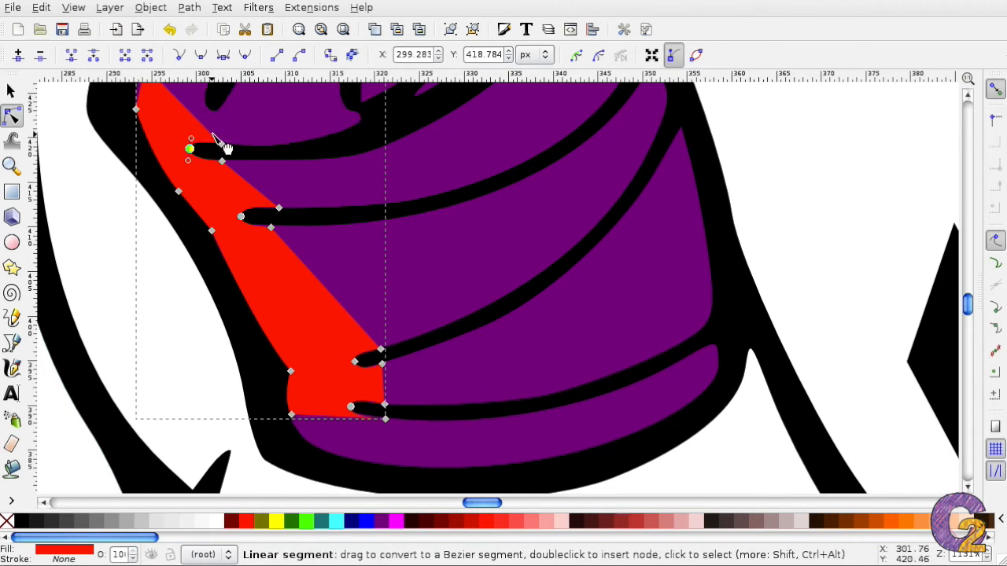
left_click_drag(190, 149, 199, 149)
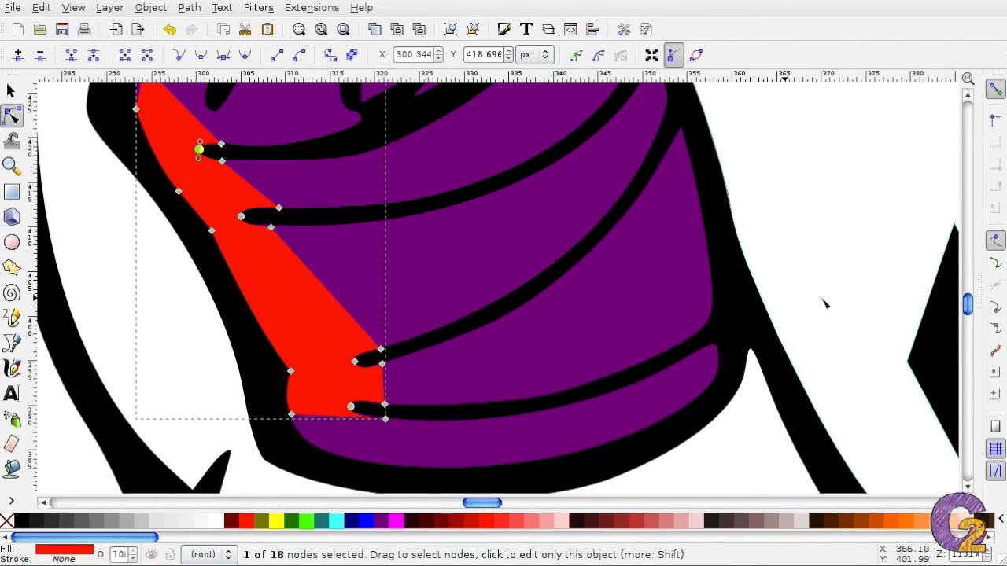
- Nudge the node on the overlay's upper outer edge into line with the purple strand's border, then deselect the overlay
left_click_drag(968, 307, 968, 307)
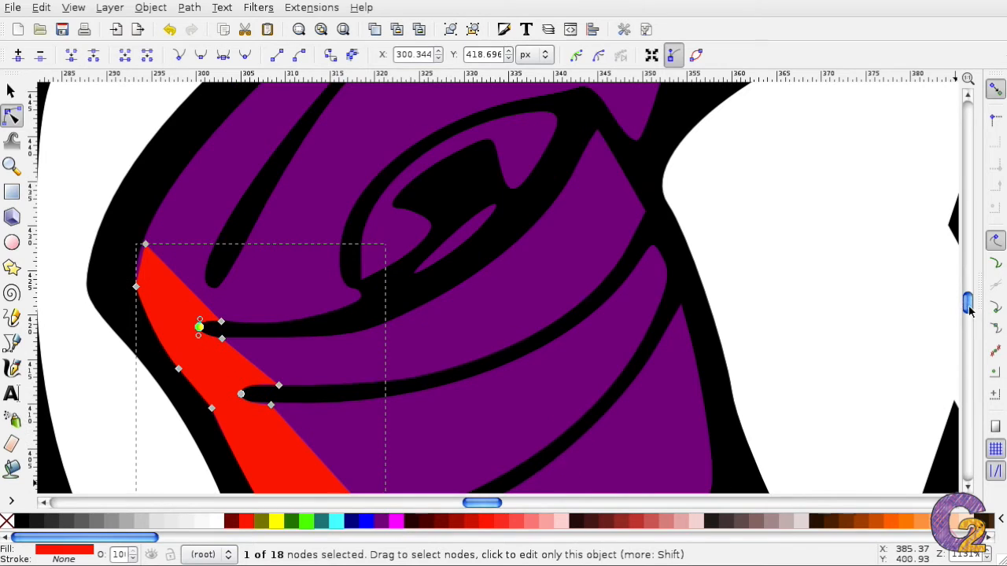
left_click(114, 256)
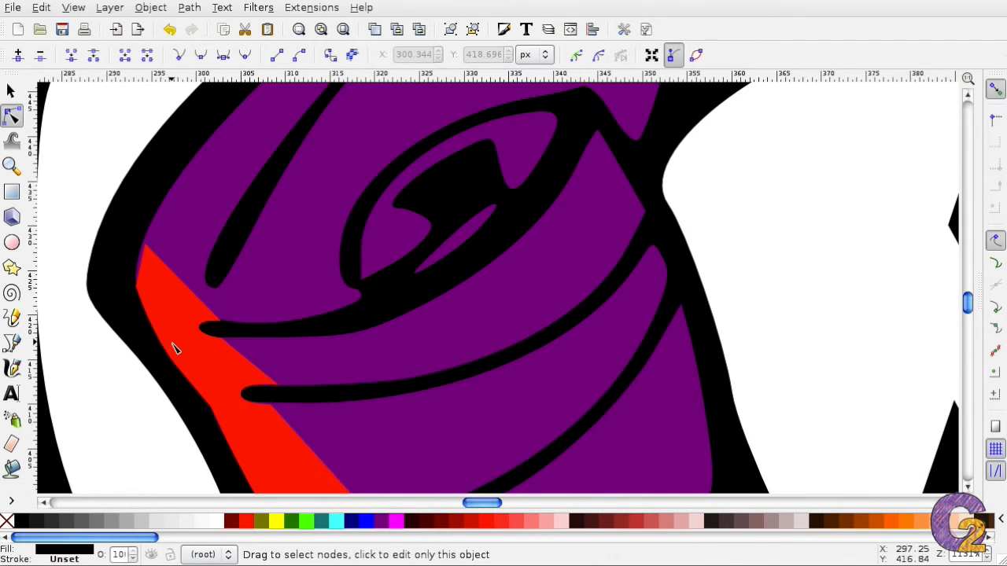
left_click(151, 293)
left_click_drag(141, 284, 137, 281)
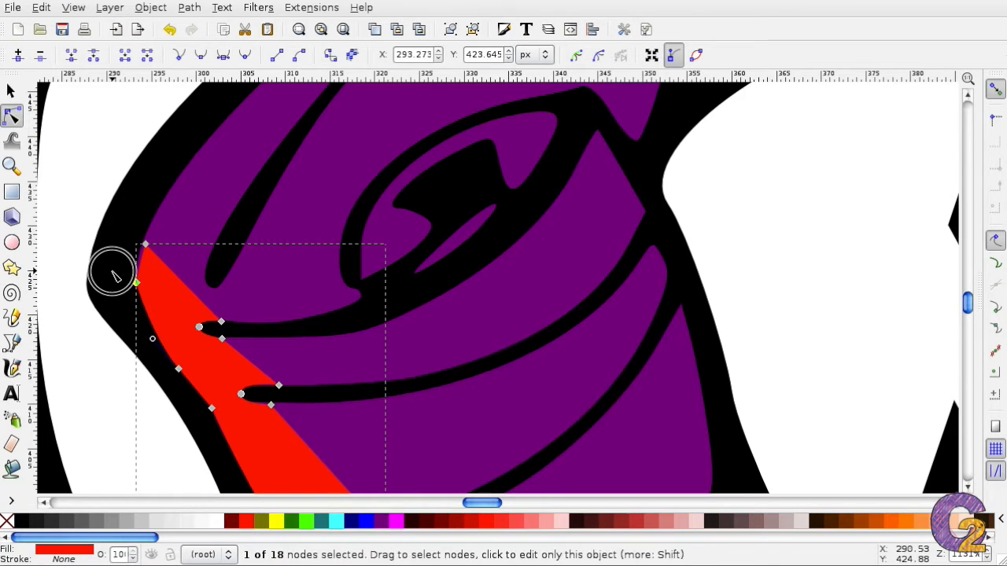
left_click(114, 276)
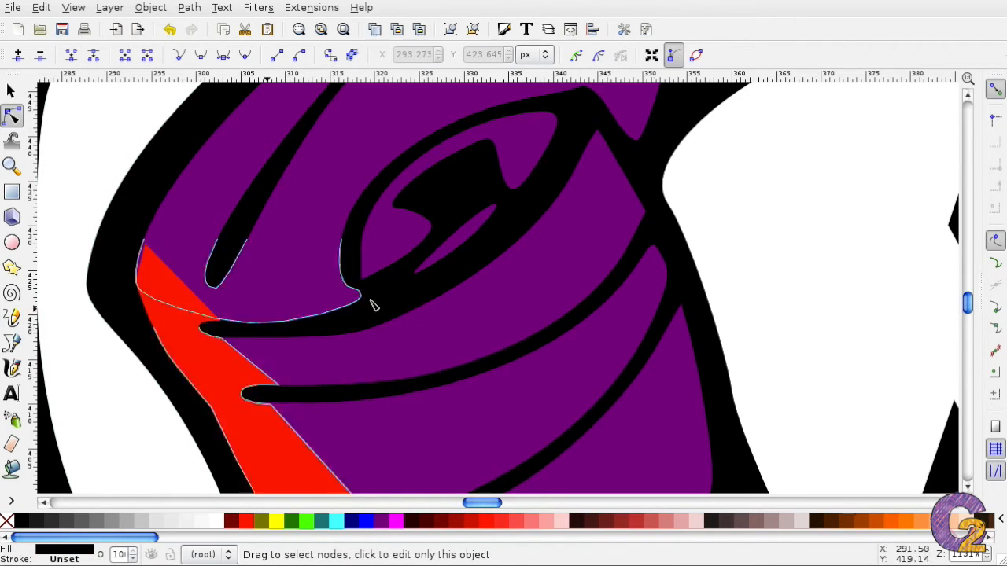
key("minus")
key("minus")
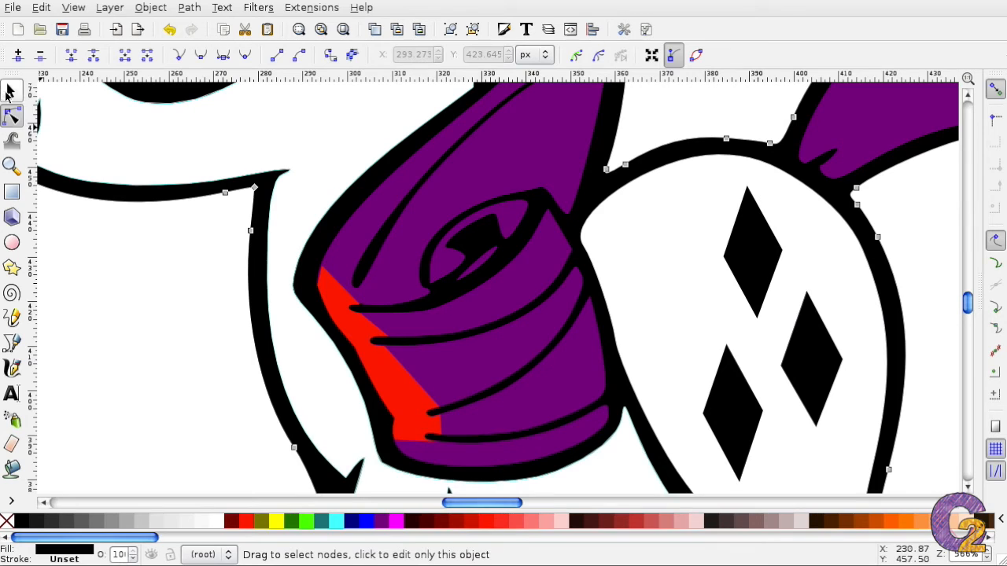
- Select the red overlay together with the five purple strands of the curl and merge them with a Union
left_click(11, 93)
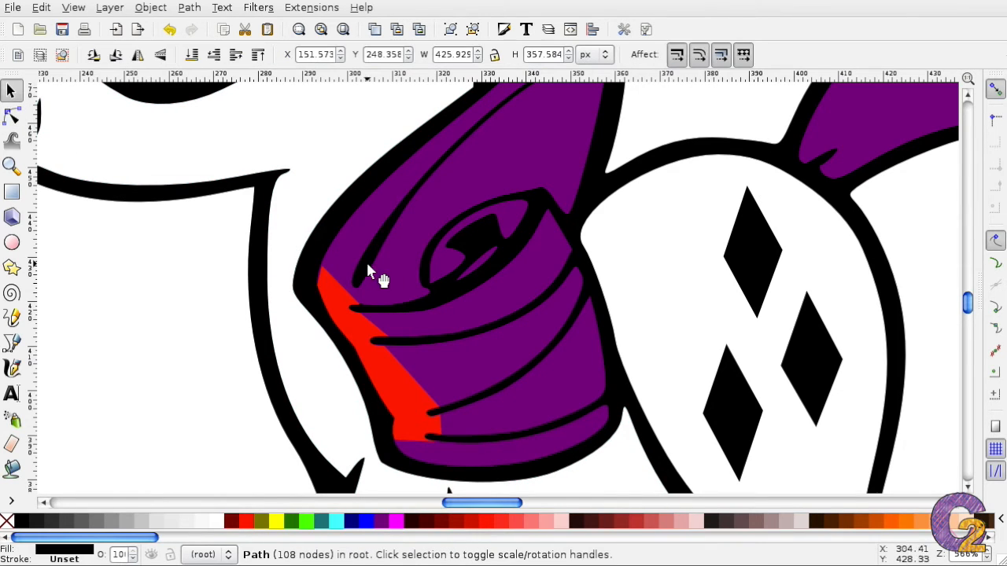
left_click(347, 246)
left_click(355, 316, "shift")
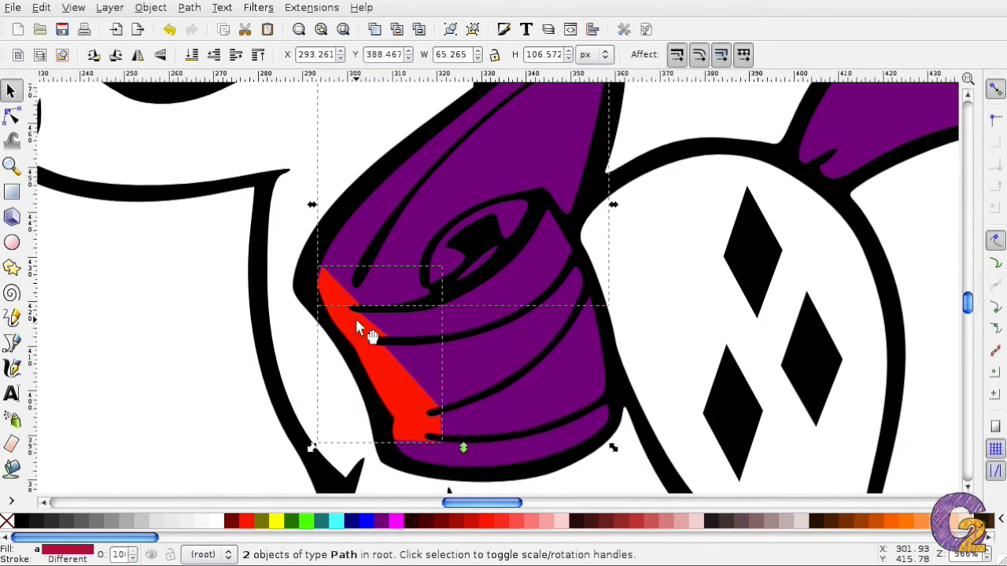
left_click(462, 329, "shift")
left_click(476, 429, "shift")
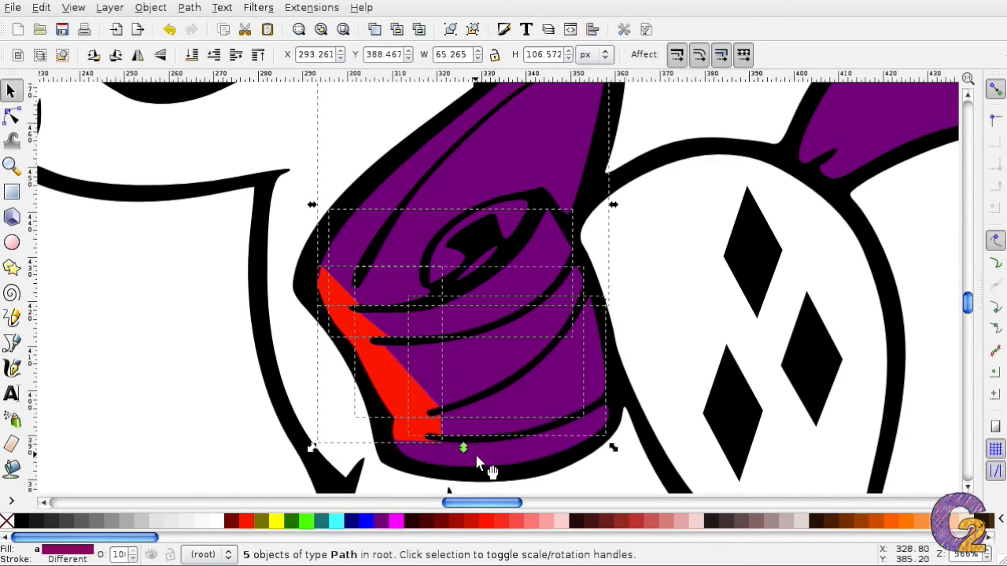
left_click(520, 442, "shift")
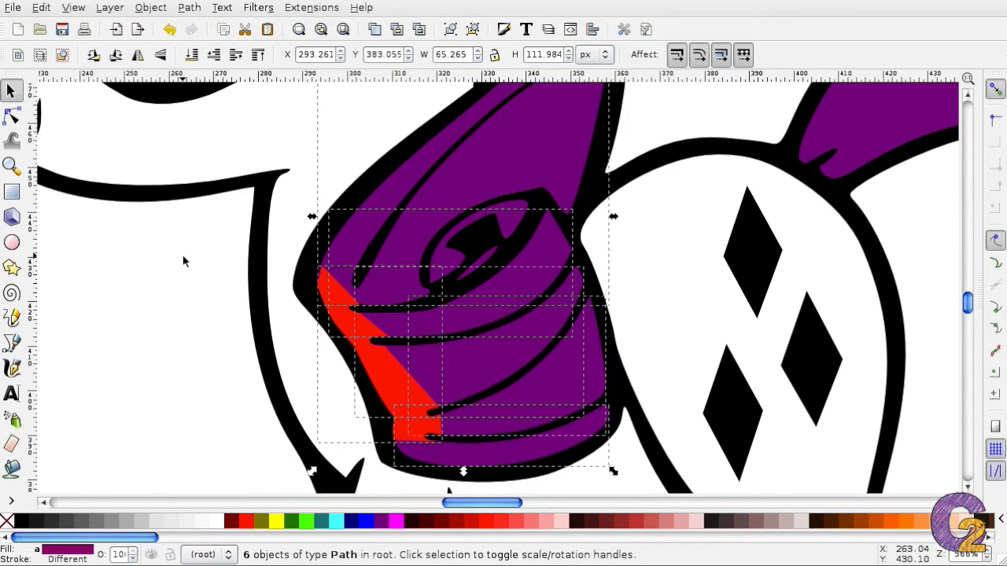
left_click(182, 7)
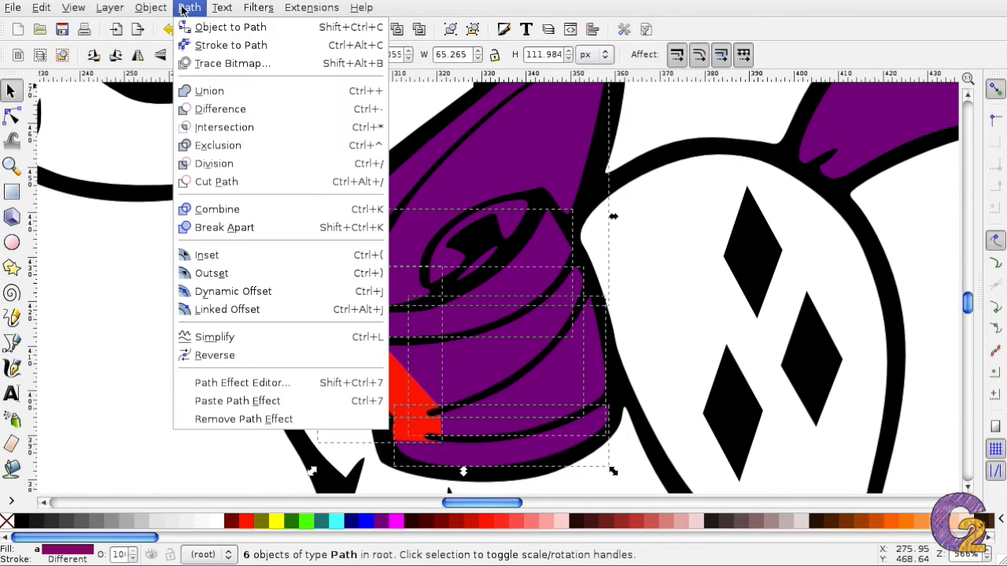
left_click(209, 91)
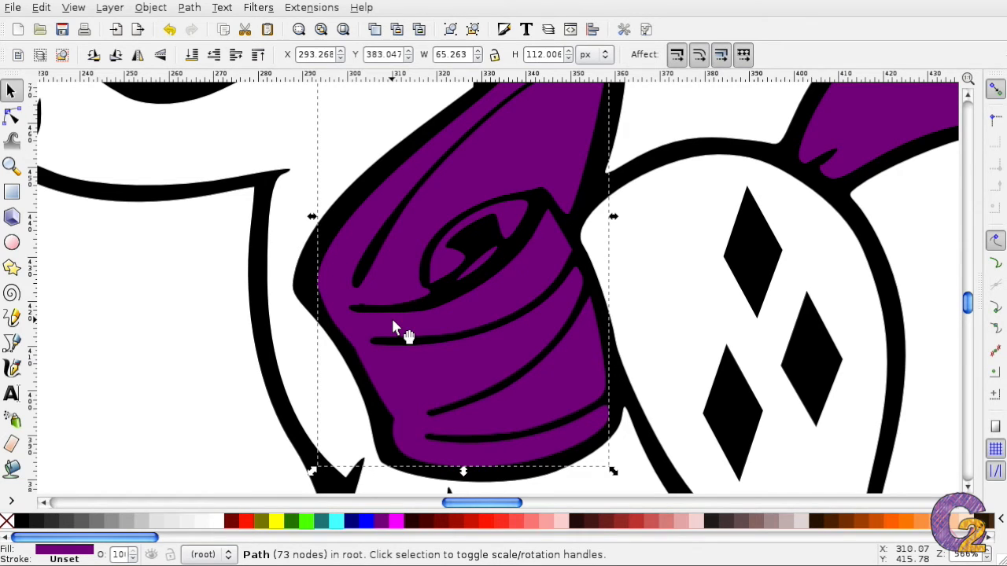
- Delete the surplus node at the tip of the merged curl's uppermost long dividing line, then deselect the shape
key("plus")
key("plus")
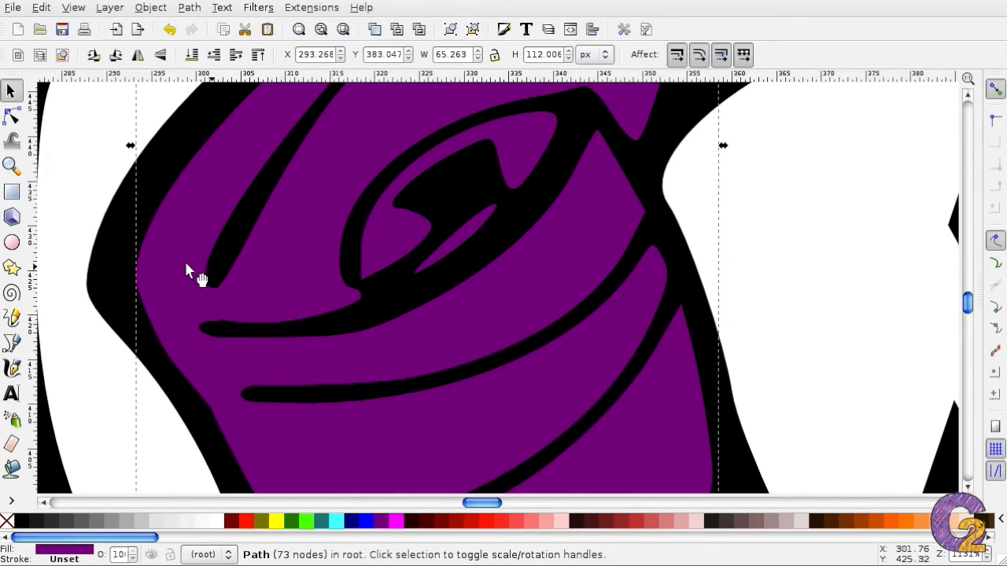
left_click(11, 117)
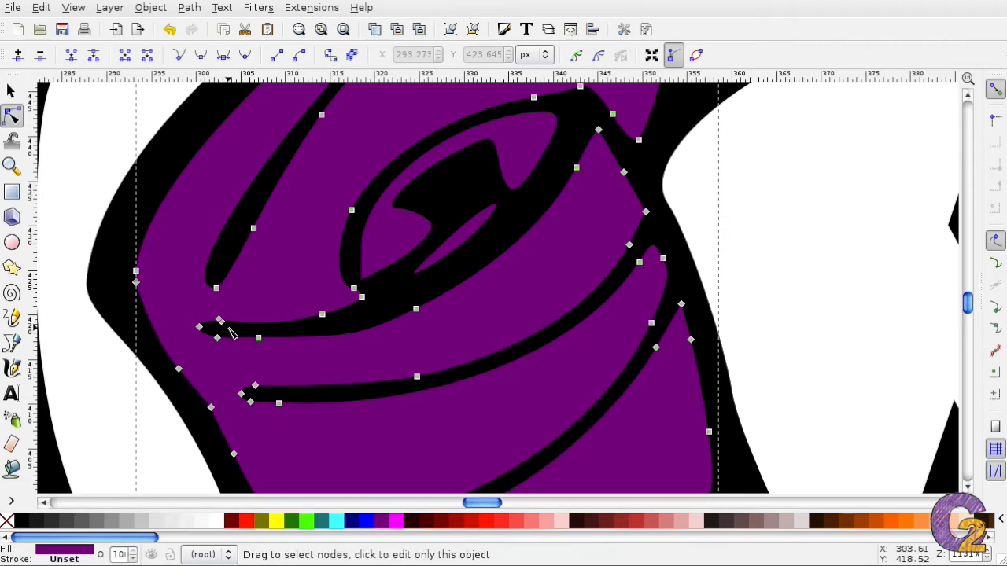
key("plus")
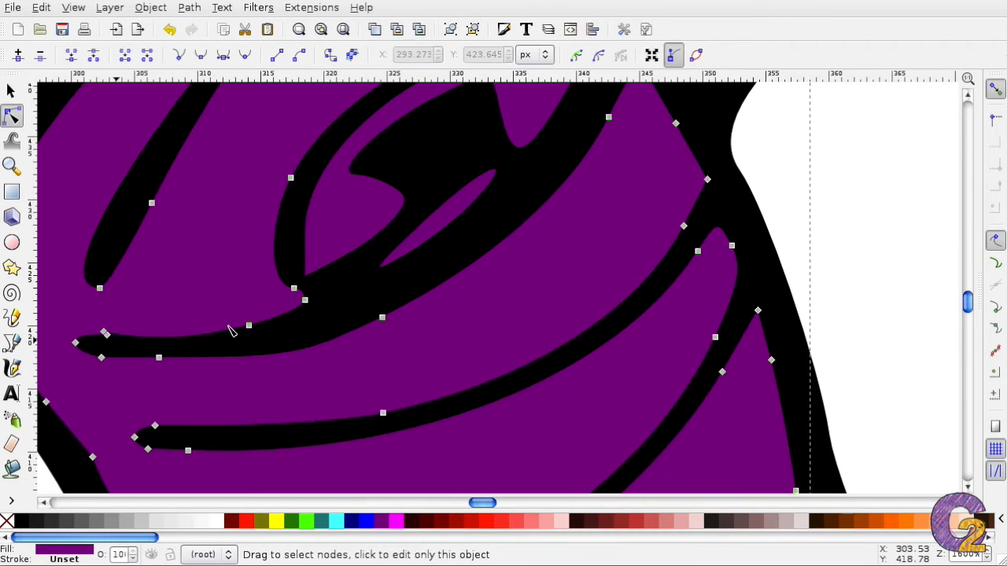
left_click(104, 334)
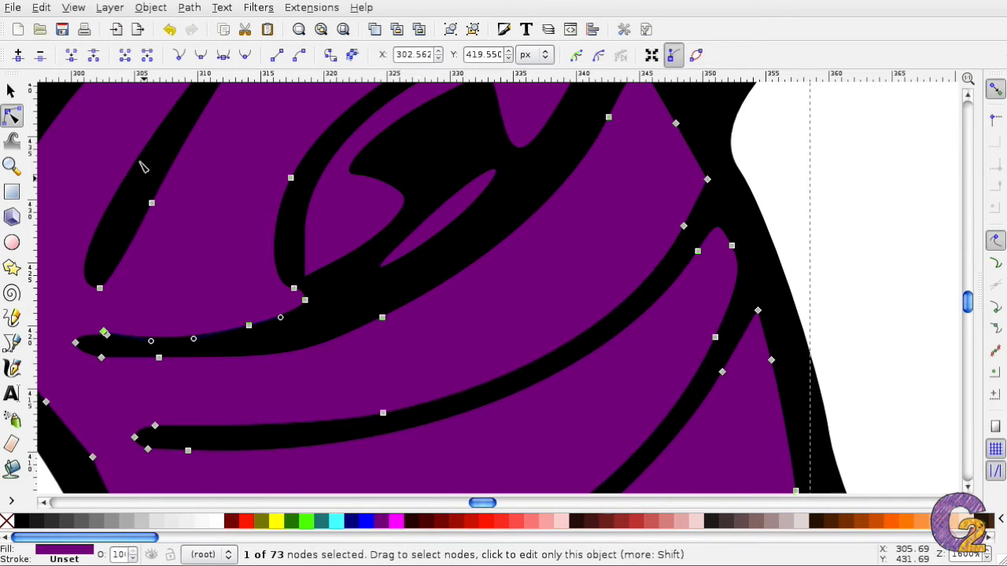
left_click(40, 55)
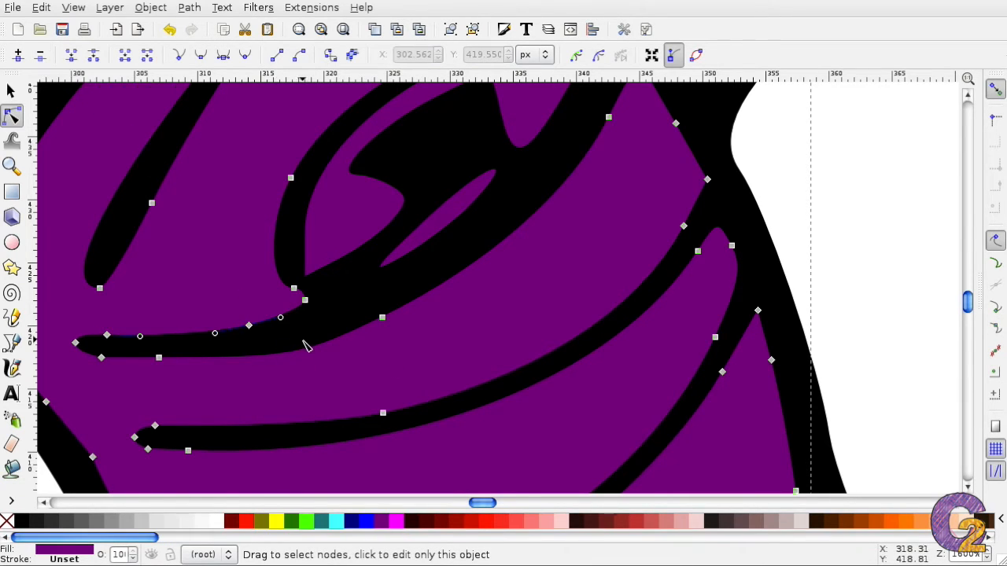
left_click(367, 313)
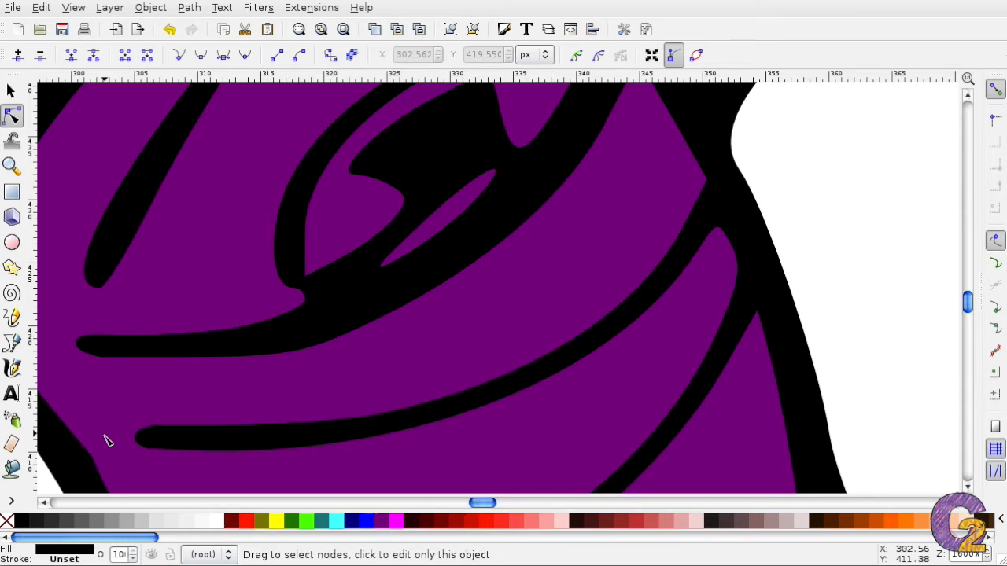
- Draw a closed five-point overlay across the gap at the upper end of the curl's inner spiral and fill it red
key("minus")
key("minus")
key("minus")
key("minus")
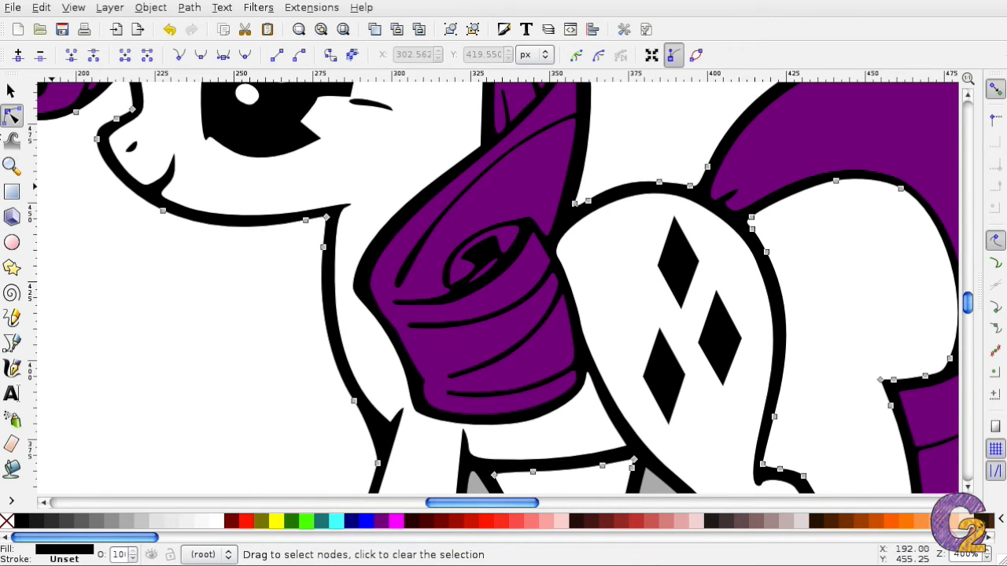
left_click(9, 340)
scroll(519, 236, "up", 2)
left_click(535, 167)
left_click(571, 183)
left_click(551, 221)
left_click(543, 202)
left_click(516, 215)
left_click(535, 169)
left_click(244, 521)
- Bend the red overlay's upper edge into an arc and align its outer corner with the curl's purple border
left_click(11, 116)
left_click_drag(536, 167, 573, 184)
left_click_drag(570, 181, 561, 170)
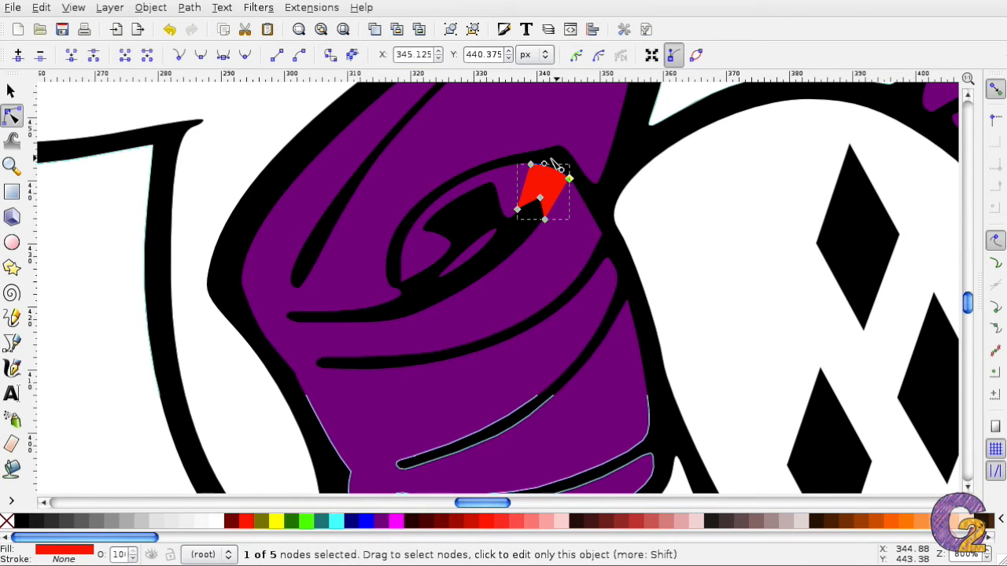
left_click(599, 203)
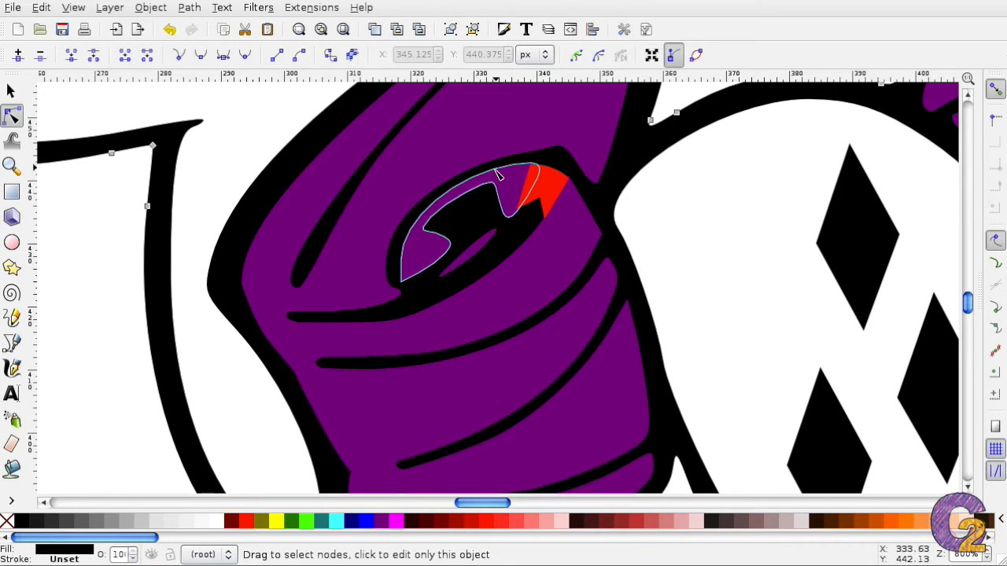
left_click(552, 182)
left_click_drag(571, 182, 572, 178)
- Lower the red overlay's notch node and fit the notch around the tip of the black spiral line
left_click(541, 200)
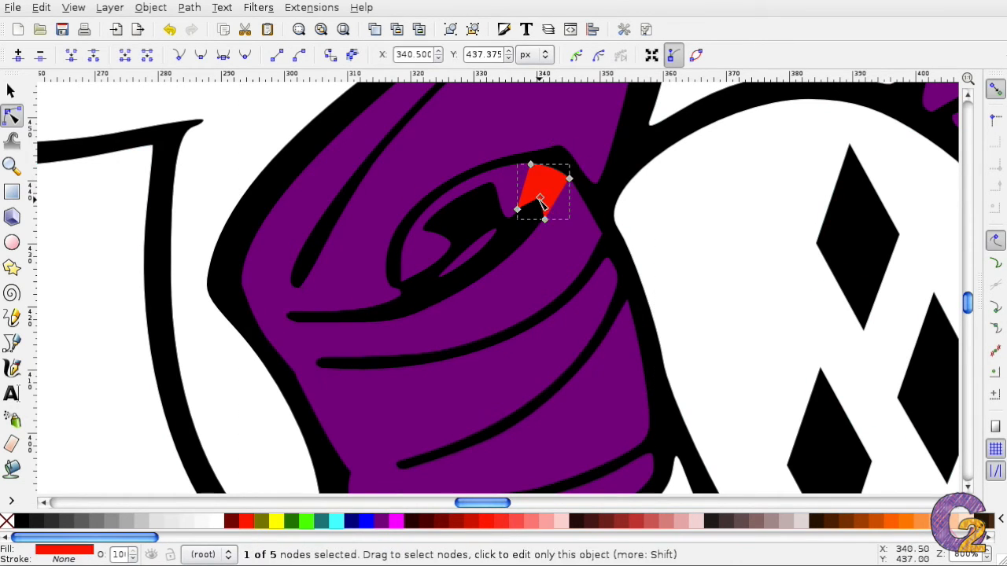
left_click_drag(540, 200, 542, 224)
left_click(616, 188)
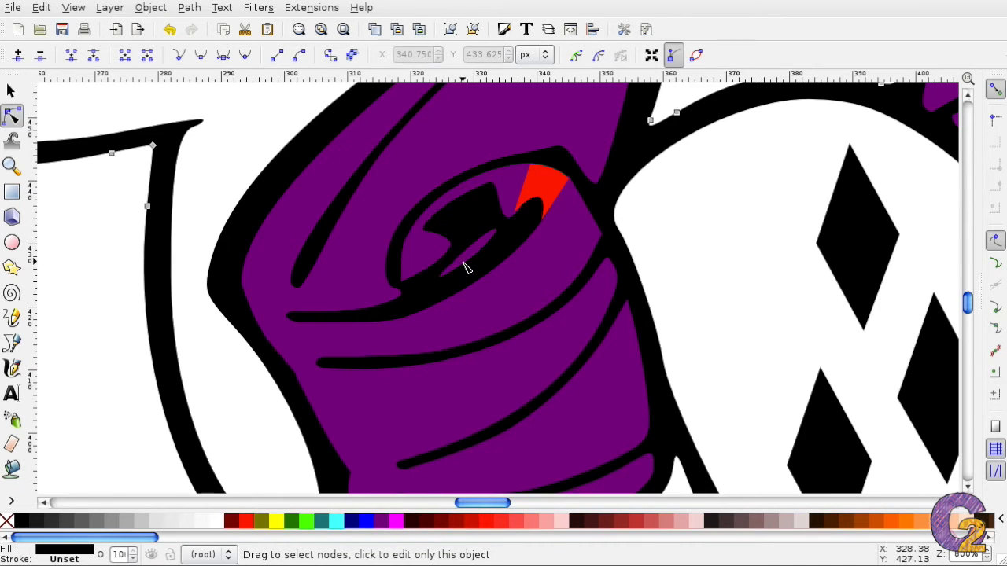
- Reshape the thin purple sliver inside the spiral with its node handles so it overlaps the neighbouring inner strand
left_click(456, 263)
left_click_drag(463, 256, 437, 254)
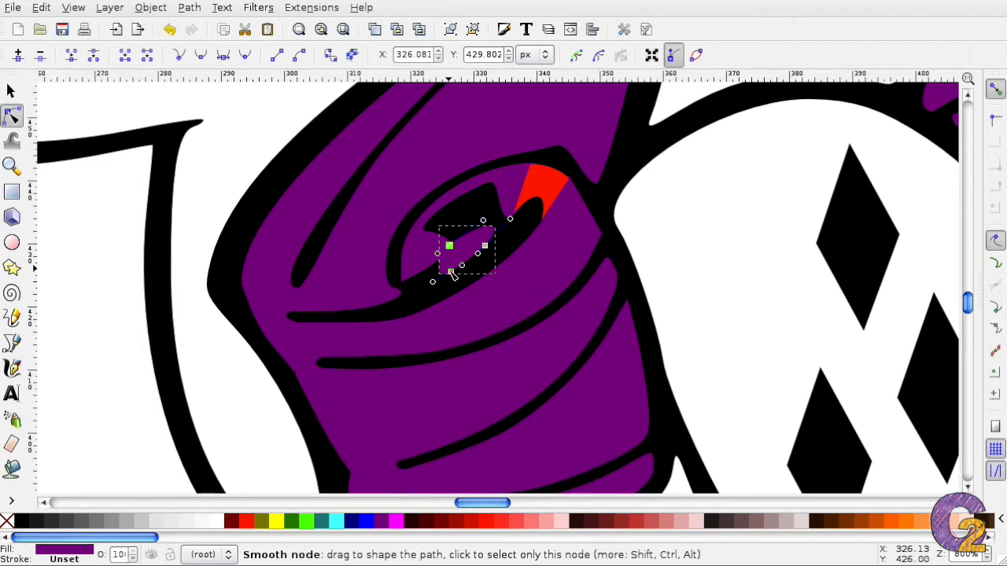
left_click_drag(449, 271, 398, 274)
left_click(634, 165)
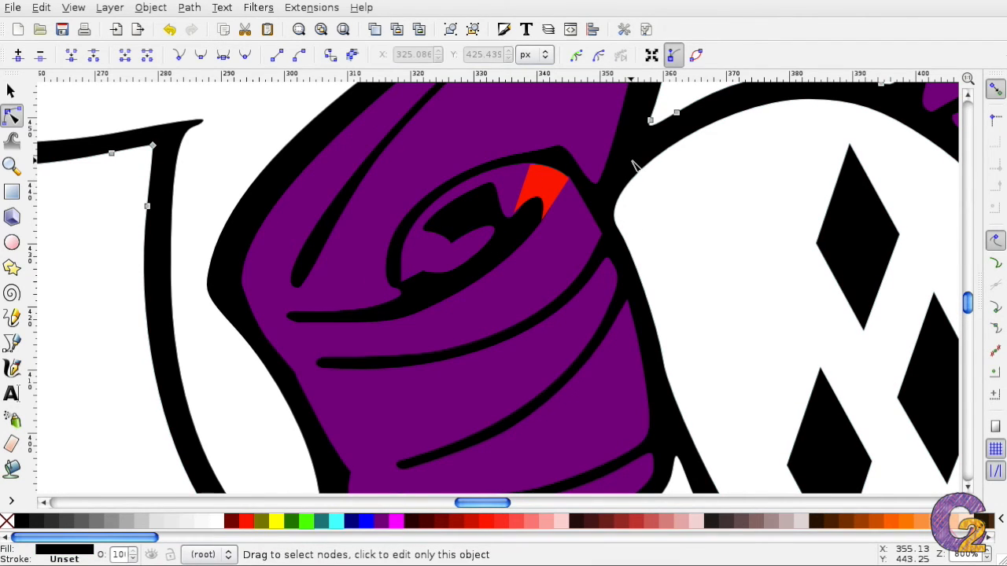
- Make the sliver's upper middle node a cusp, then adjust its position and handles to join the inner strand's upper edge
left_click(461, 248)
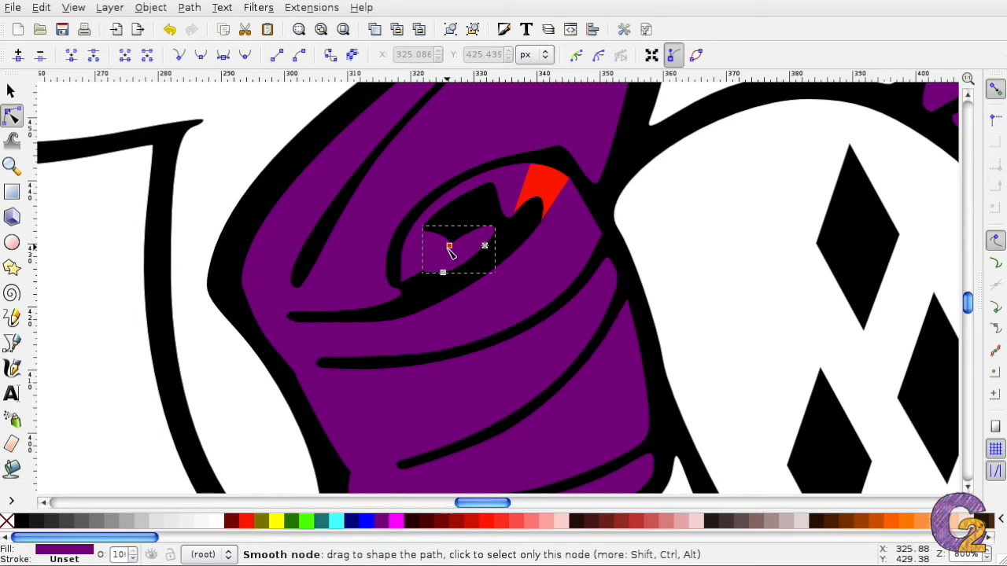
left_click(451, 249)
left_click_drag(437, 254, 437, 248)
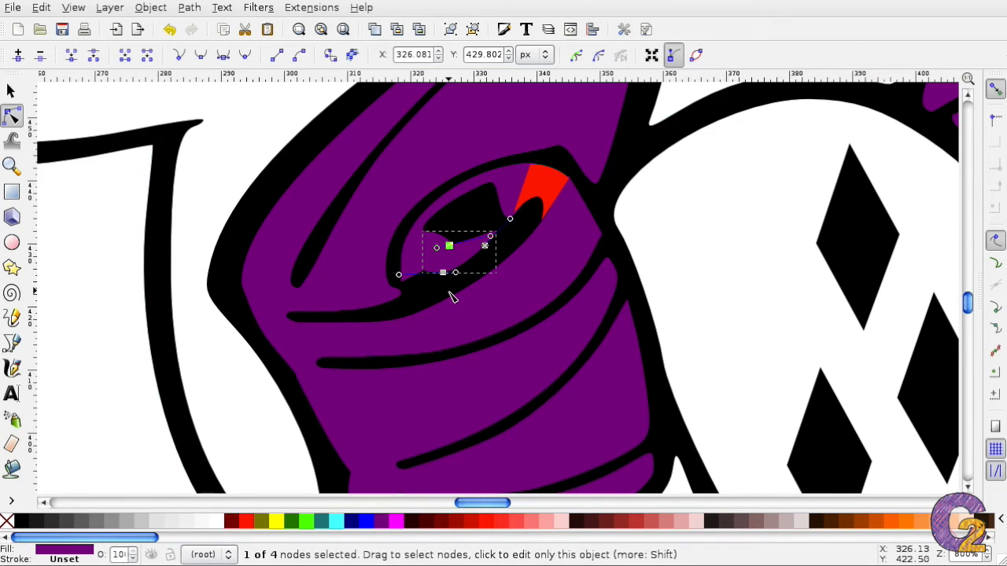
mouse_move(437, 248)
left_mouse_down()
mouse_move(444, 256)
mouse_move(438, 242)
mouse_move(421, 253)
mouse_move(426, 238)
mouse_move(436, 257)
mouse_move(429, 252)
left_mouse_up()
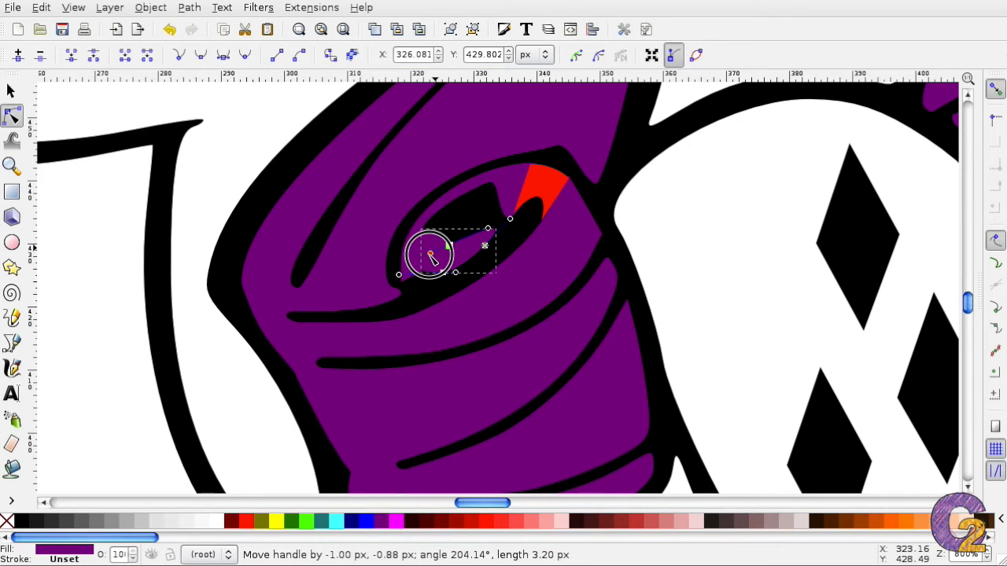
left_click_drag(433, 253, 432, 249)
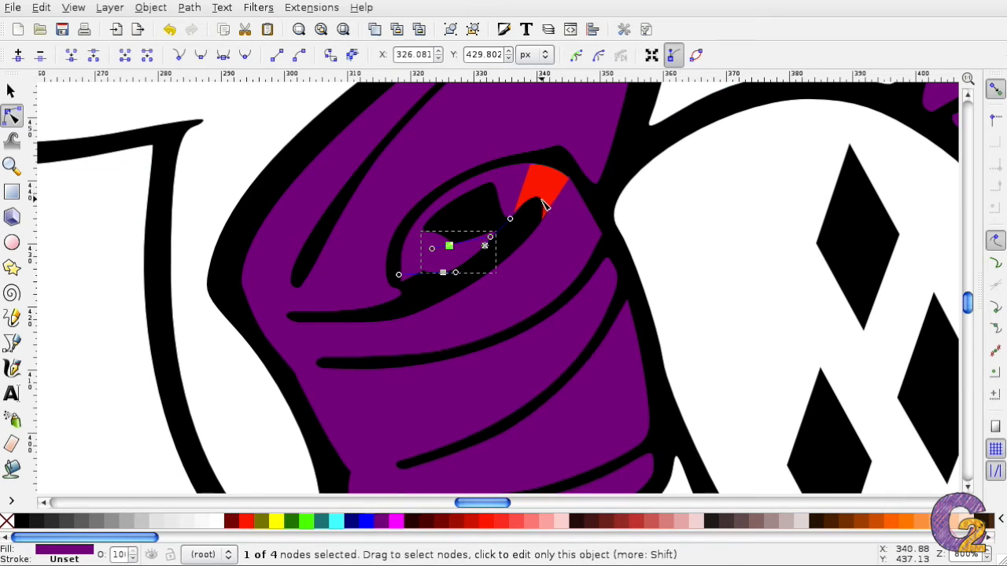
left_click(434, 251)
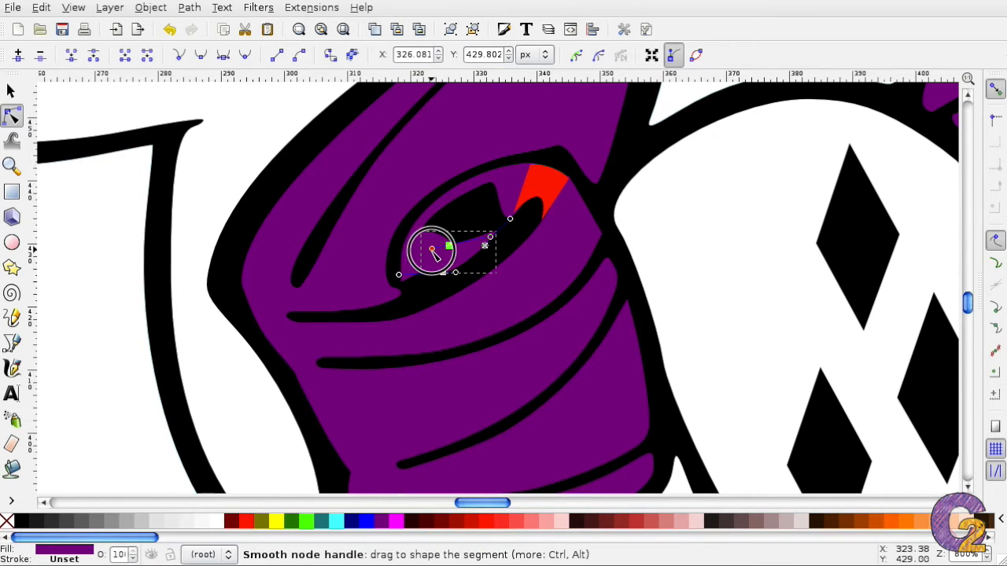
left_click_drag(433, 252, 431, 250)
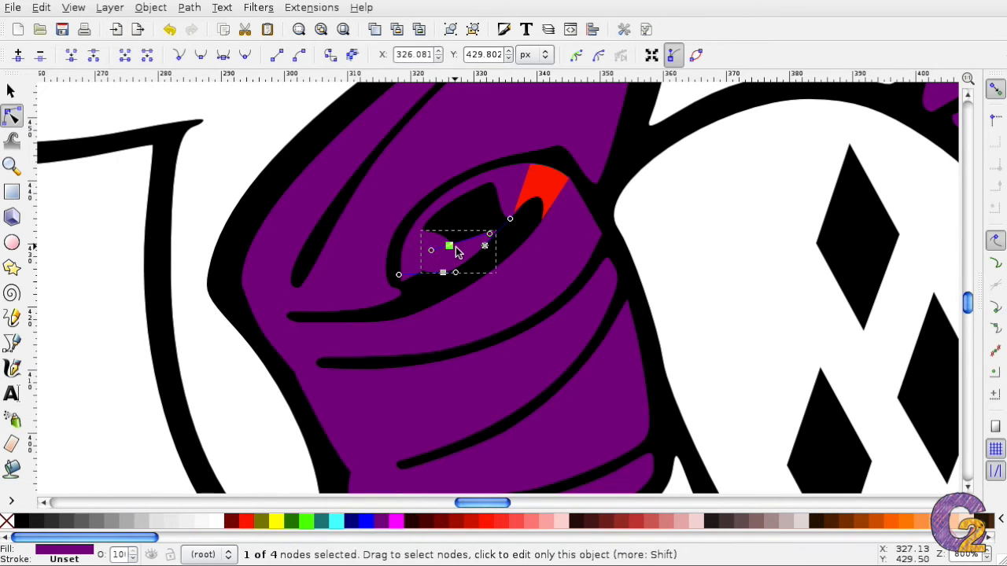
left_click(179, 57)
left_click(179, 56)
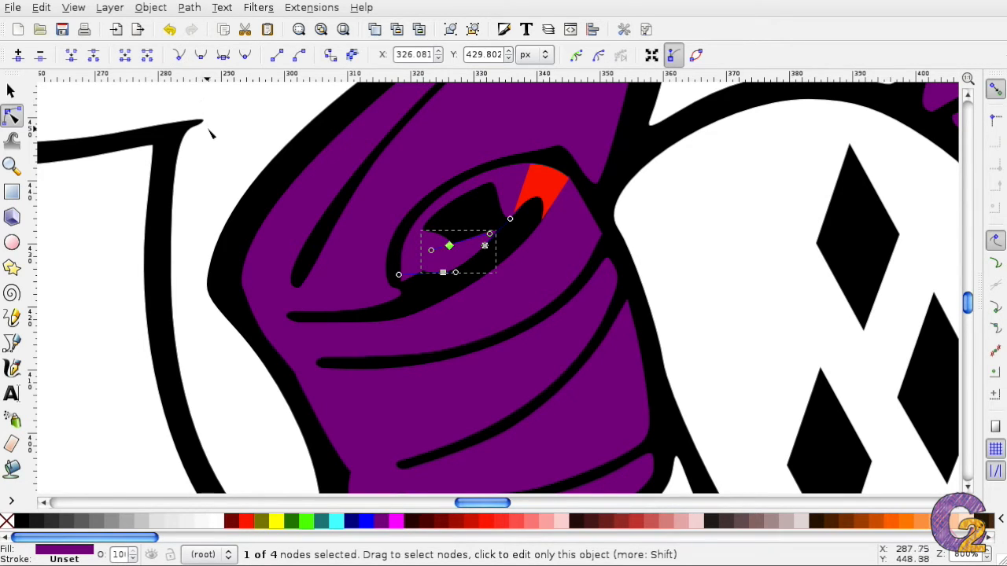
left_click(431, 250)
mouse_move(432, 251)
left_mouse_down()
mouse_move(446, 227)
mouse_move(478, 219)
mouse_move(440, 232)
mouse_move(449, 249)
mouse_move(442, 229)
mouse_move(434, 234)
left_mouse_up()
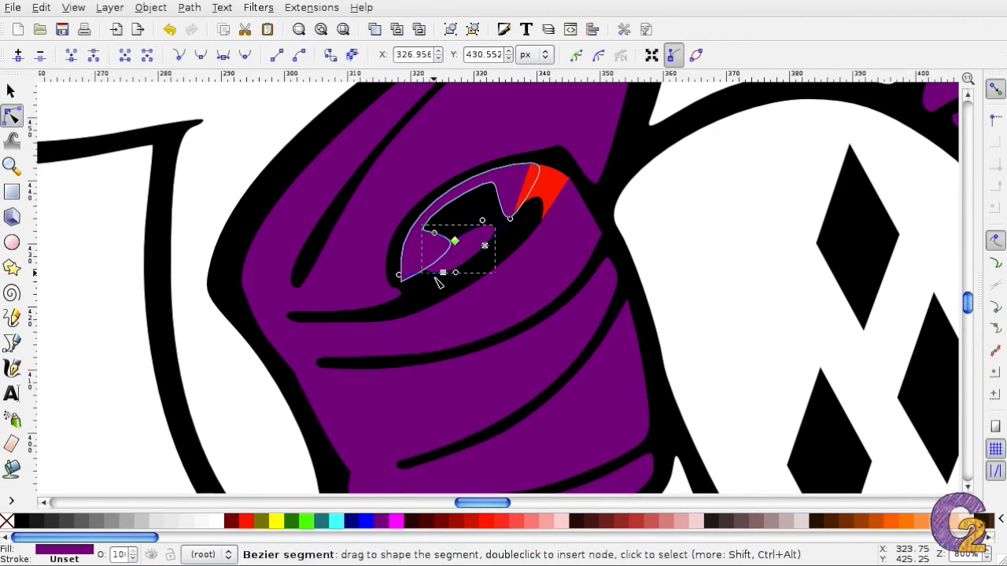
- Extend the handle of the sliver's lower node outward to carry its bottom edge further into the inner strand
left_click(443, 274)
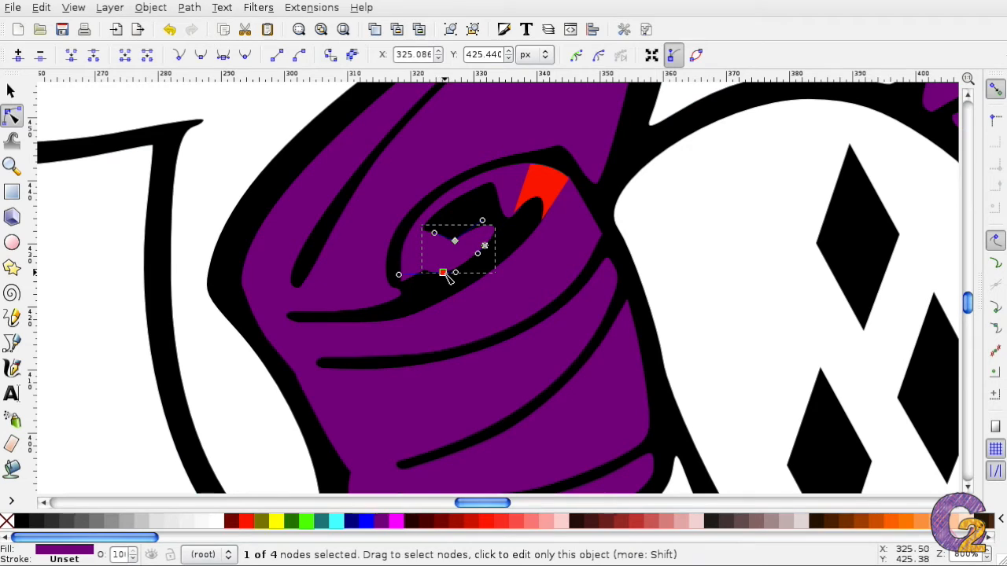
left_click_drag(399, 274, 383, 276)
left_click(612, 198)
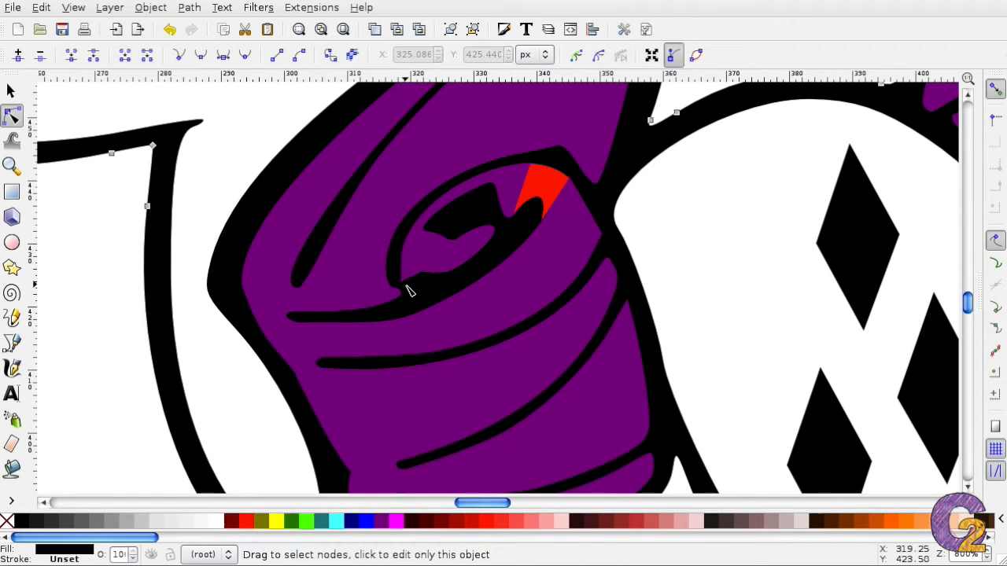
- Pull in the inner strand's pointed lower corner node and round the corner by adjusting its curve
left_click(406, 277)
left_click(401, 284)
left_click_drag(401, 284, 405, 281)
left_click(430, 272)
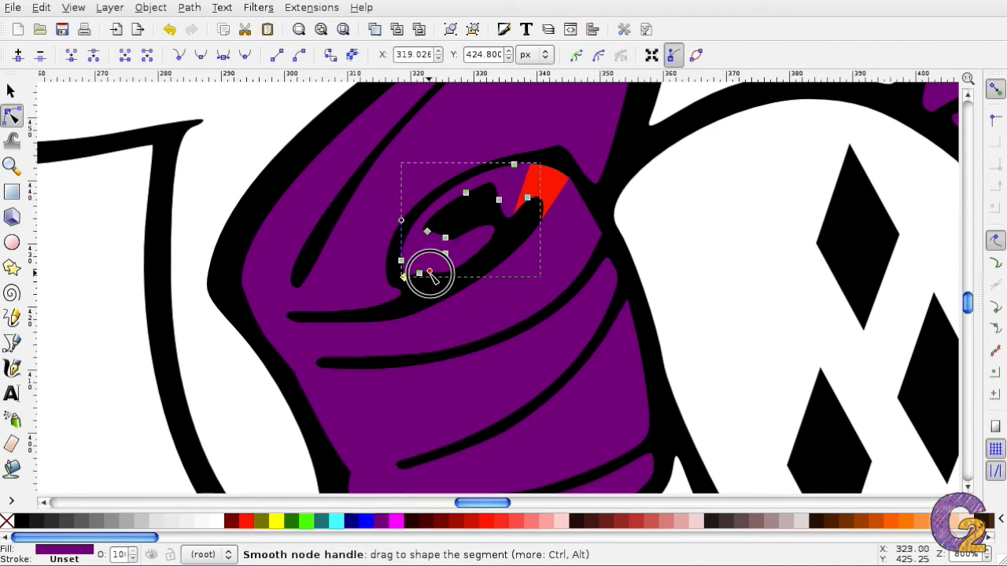
left_click(611, 165)
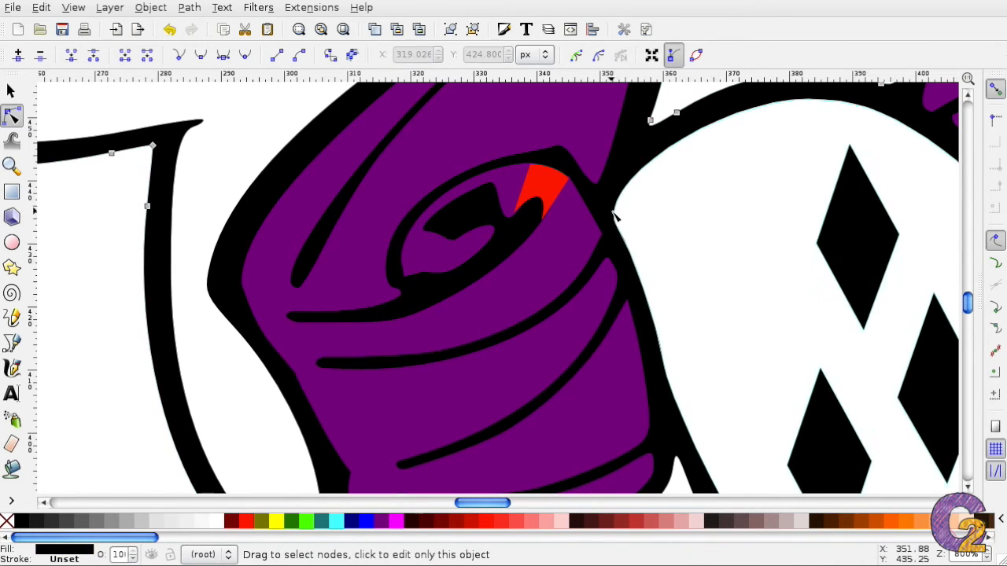
left_click(459, 287)
mouse_move(406, 282)
left_mouse_down()
mouse_move(414, 291)
mouse_move(401, 277)
left_mouse_up()
left_click(644, 157)
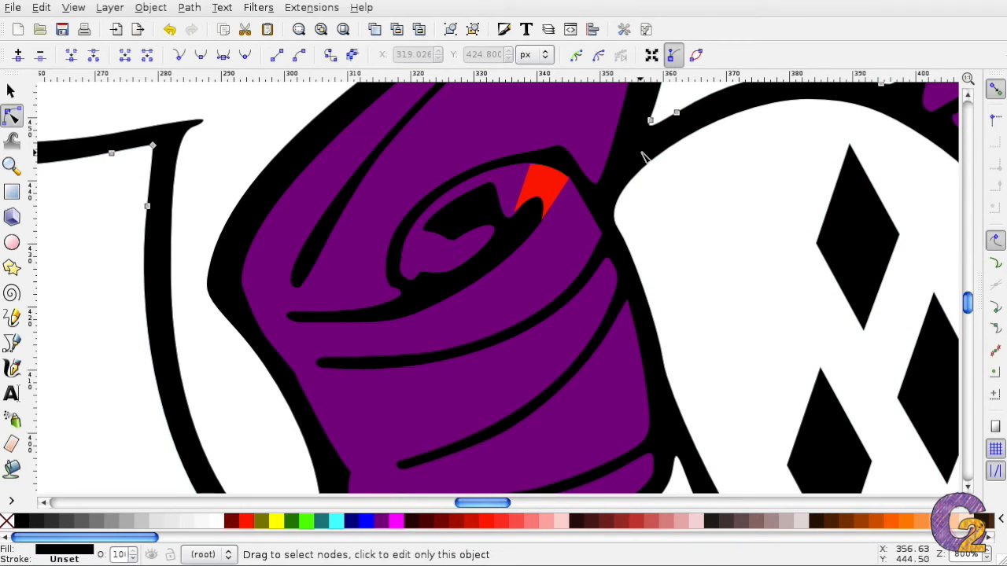
left_click(11, 92)
left_click(458, 248, "shift")
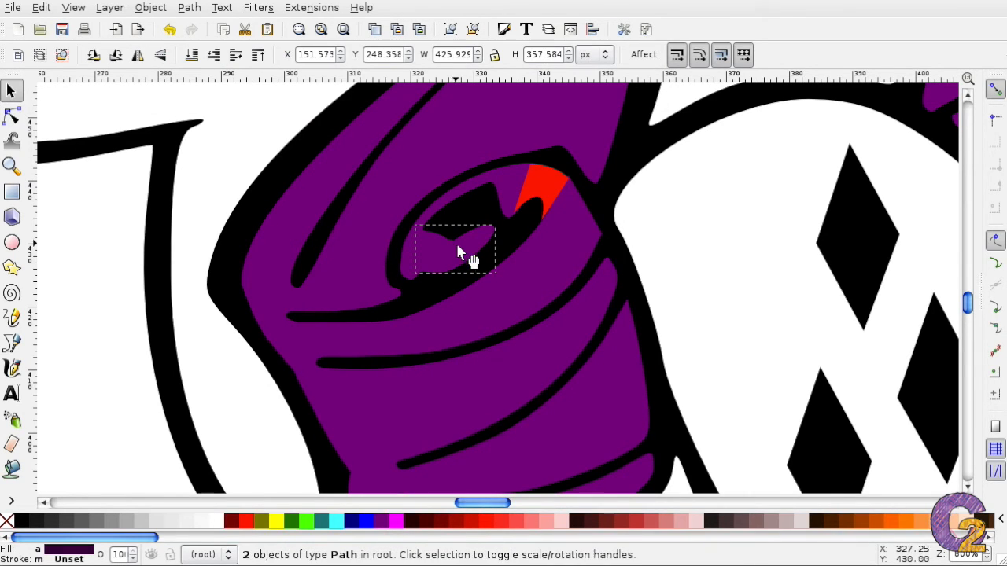
left_click(494, 184, "shift")
left_click(555, 190, "shift")
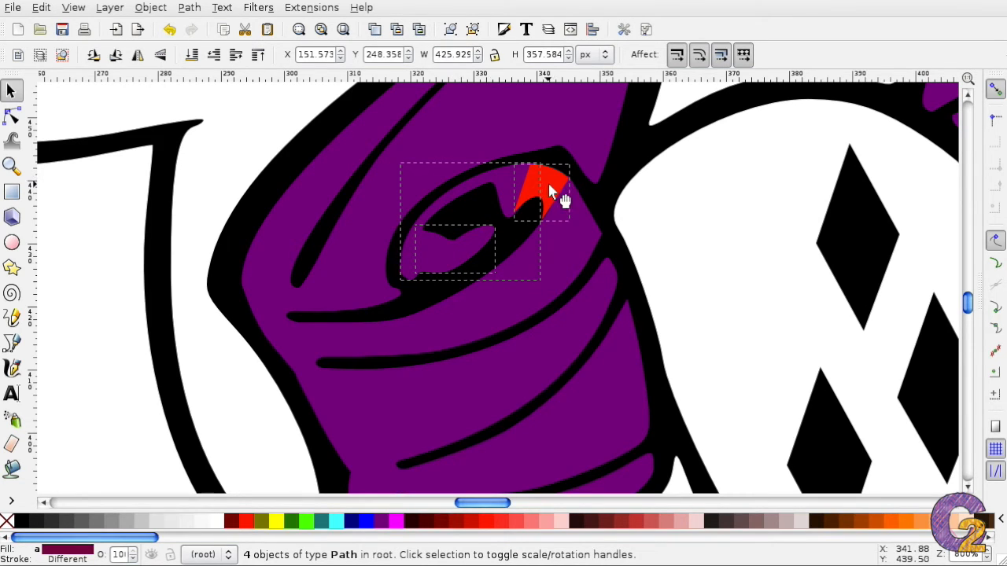
left_click(557, 316, "shift")
left_click(188, 8)
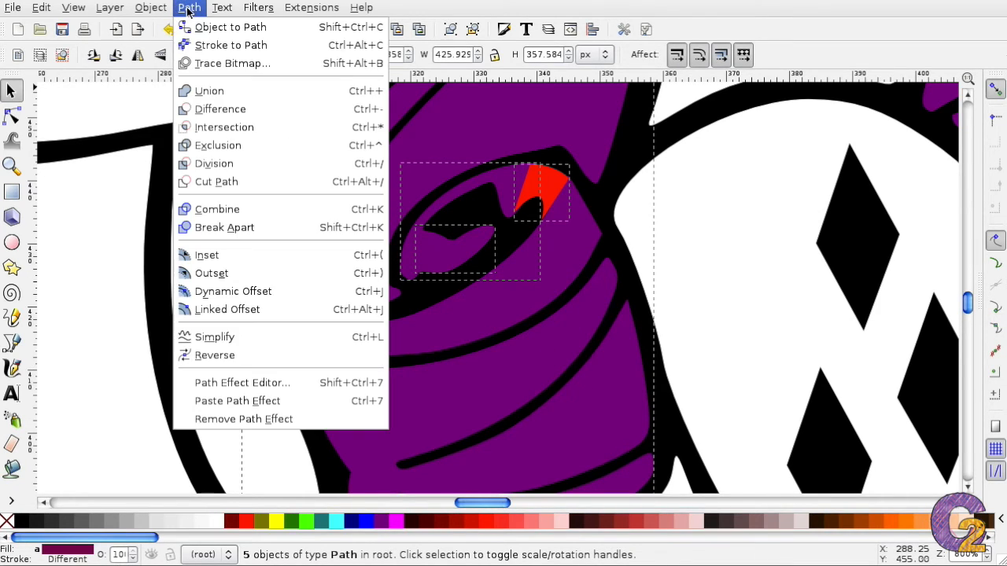
left_click(208, 91)
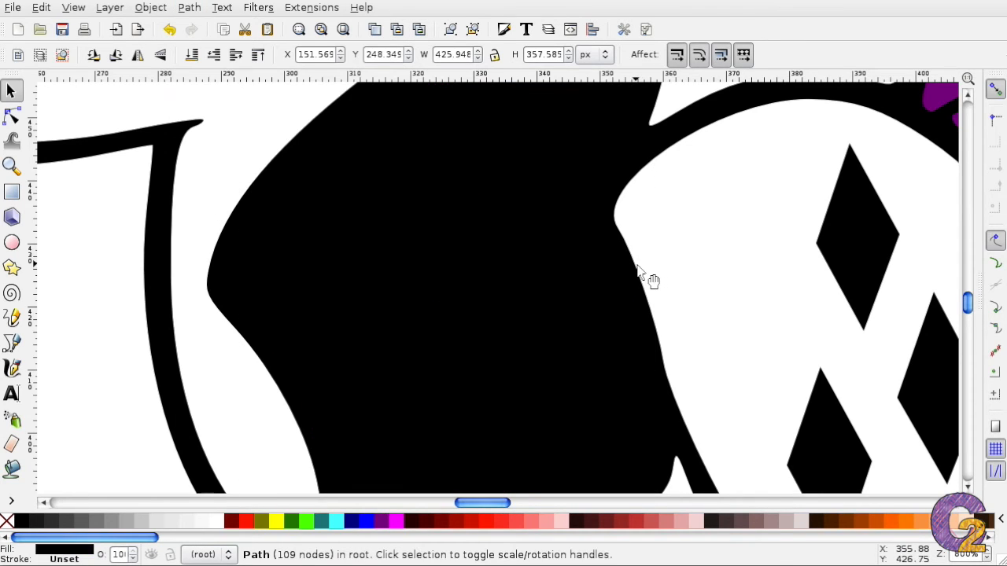
key("ctrl+z")
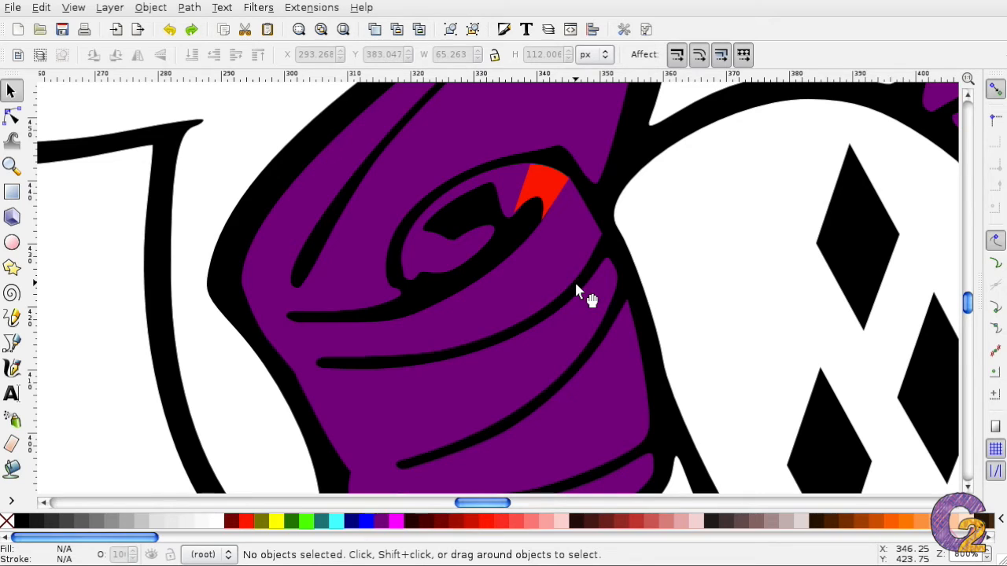
left_click(41, 7)
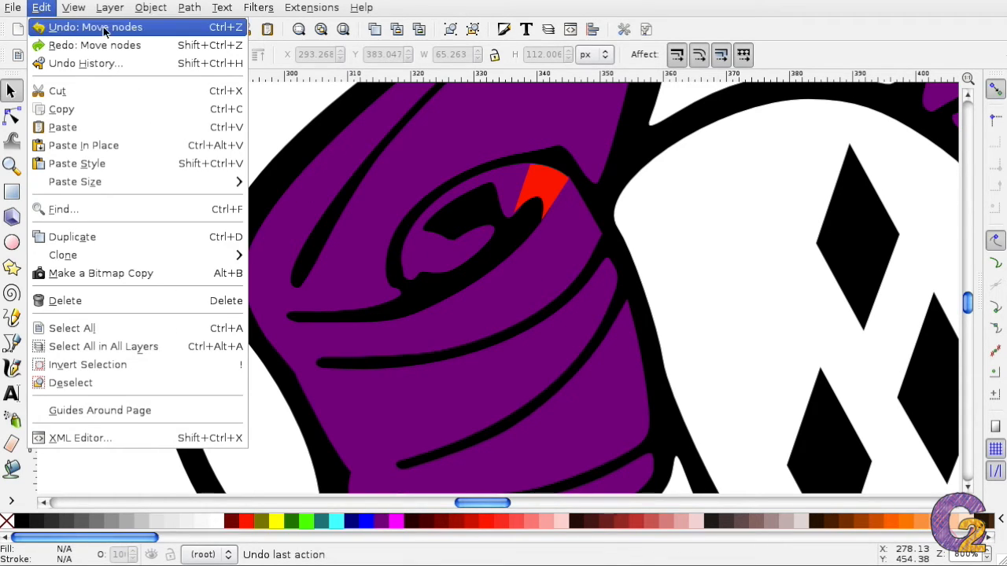
key("Escape")
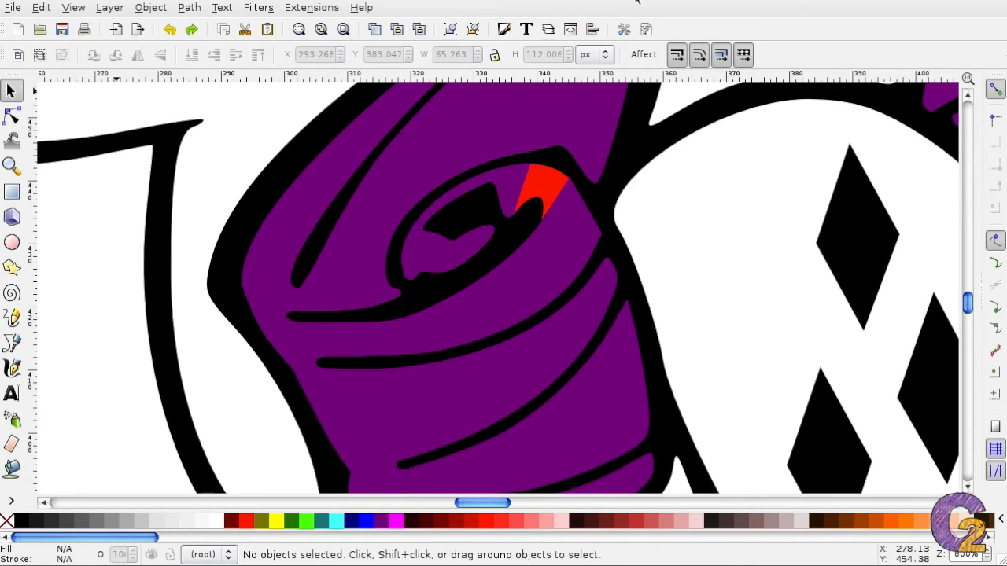
- Union the two inner spiral strands, the red overlay and the large curl into one purple shape
left_click(468, 237)
left_click(404, 258, "shift")
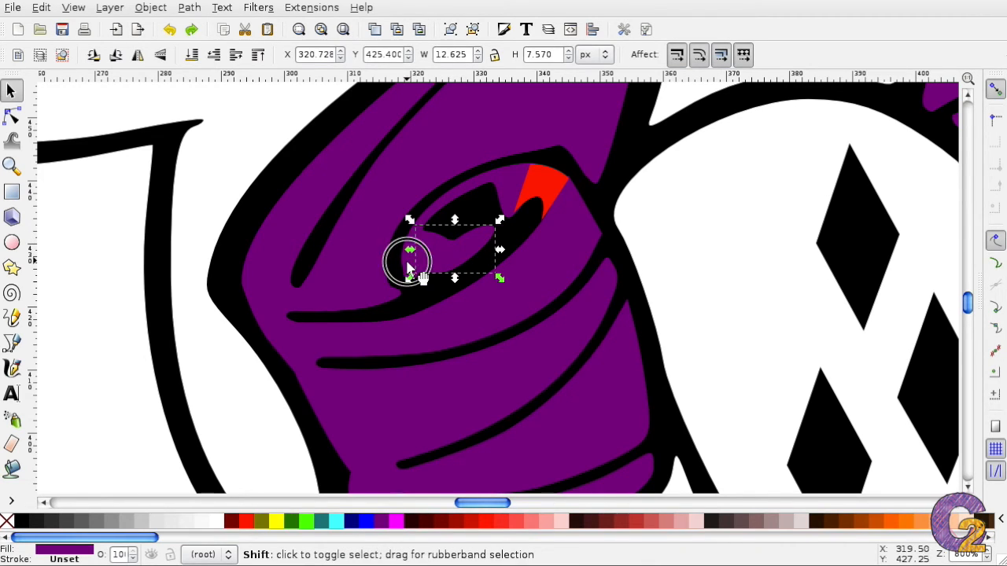
left_click(551, 193, "shift")
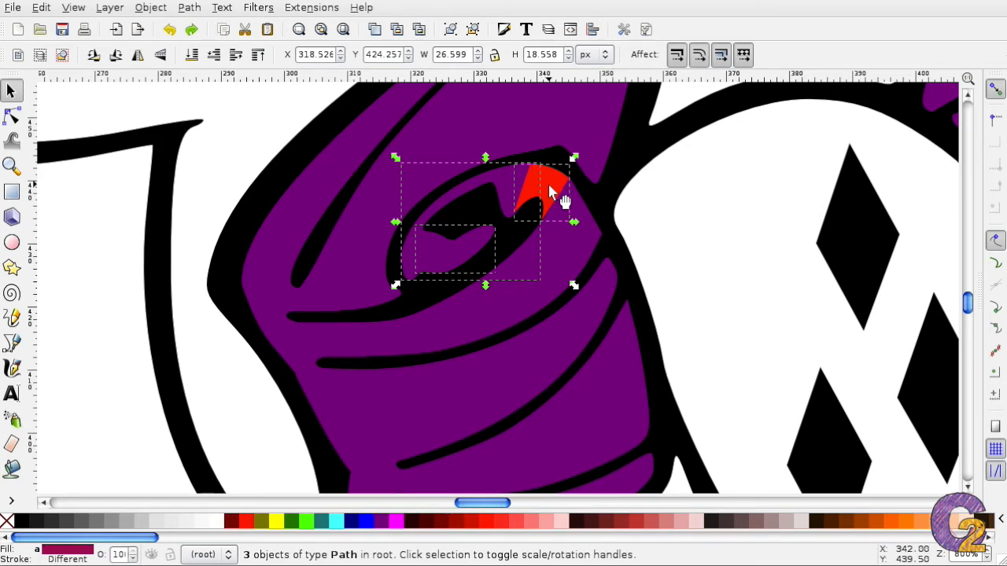
left_click(589, 248, "shift")
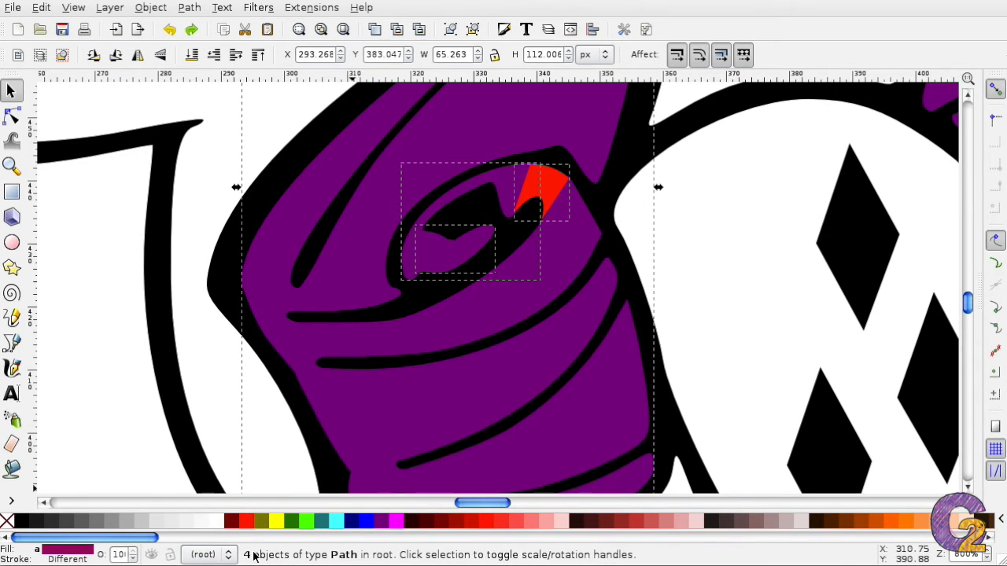
left_click(189, 8)
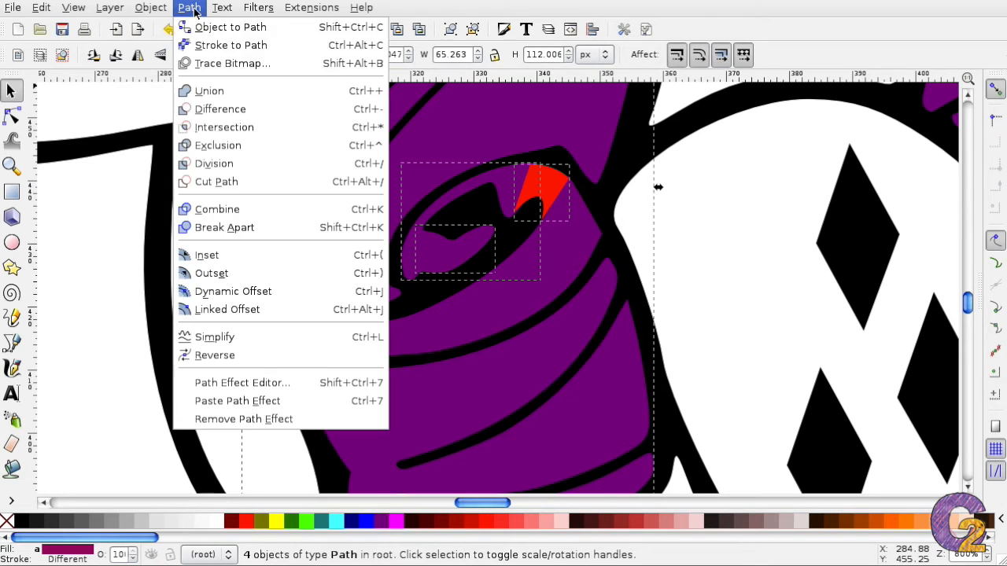
left_click(250, 96)
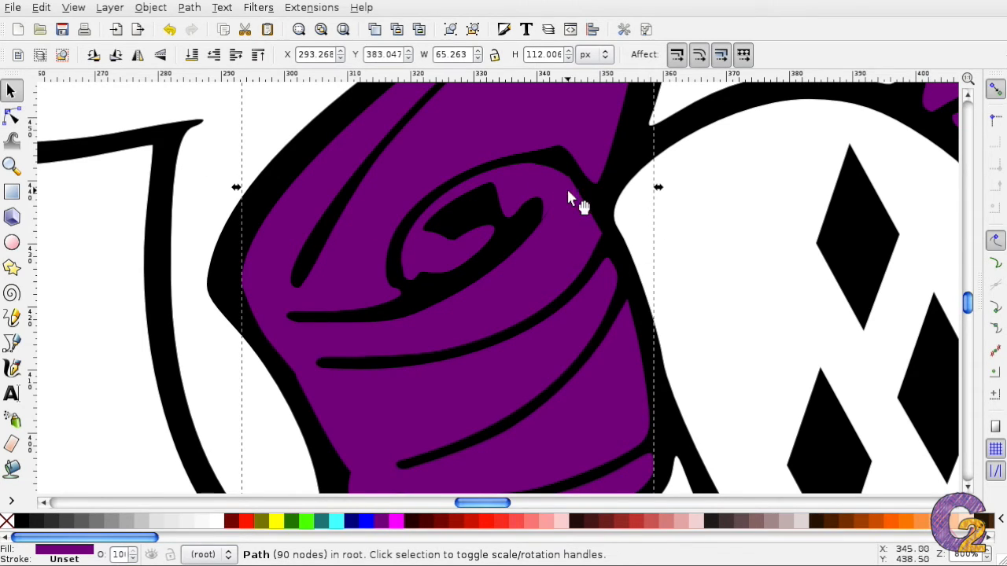
- Delete the leftover node just beyond the rounded end of the spiral's black line in the merged curl
key("n")
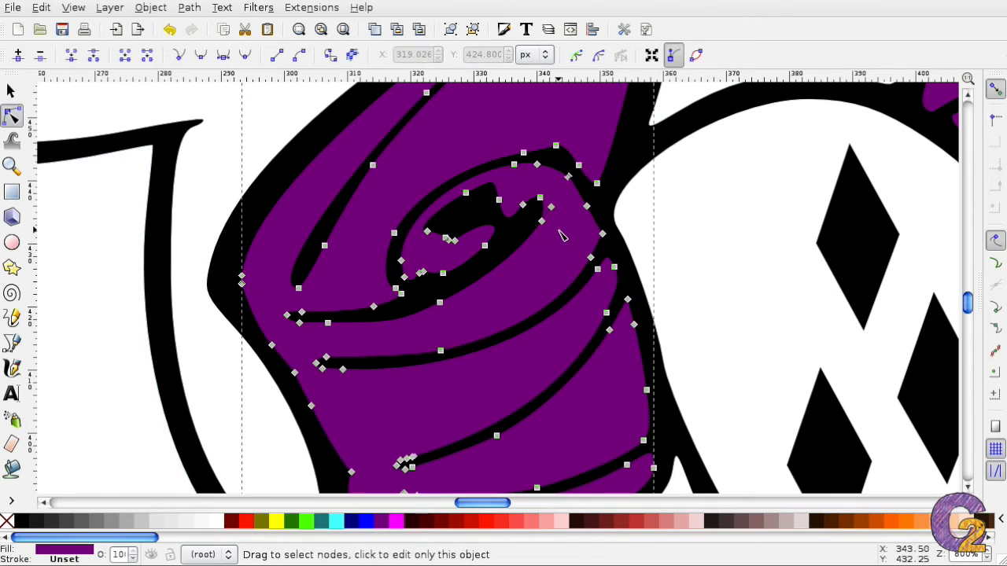
left_click(551, 208)
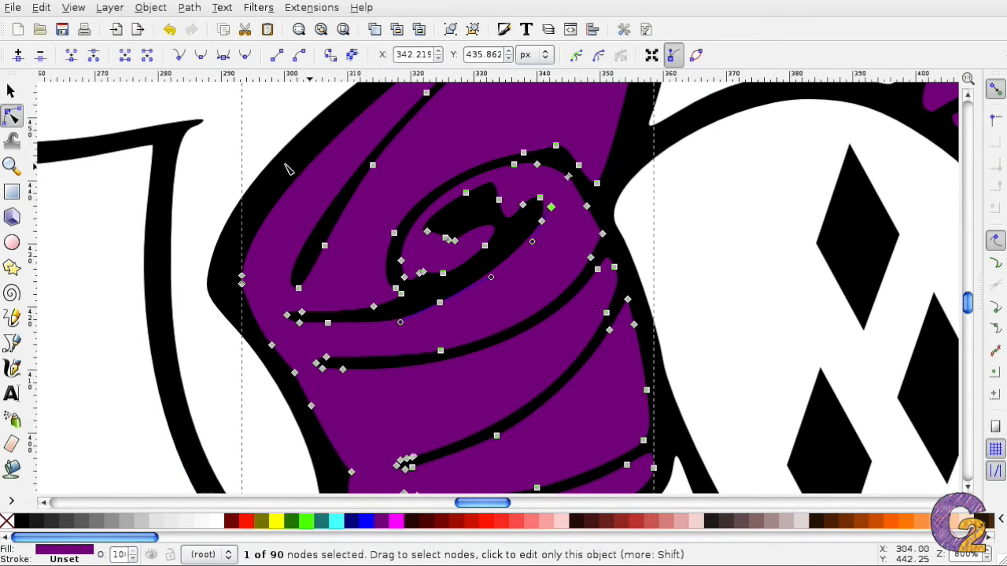
left_click(38, 58)
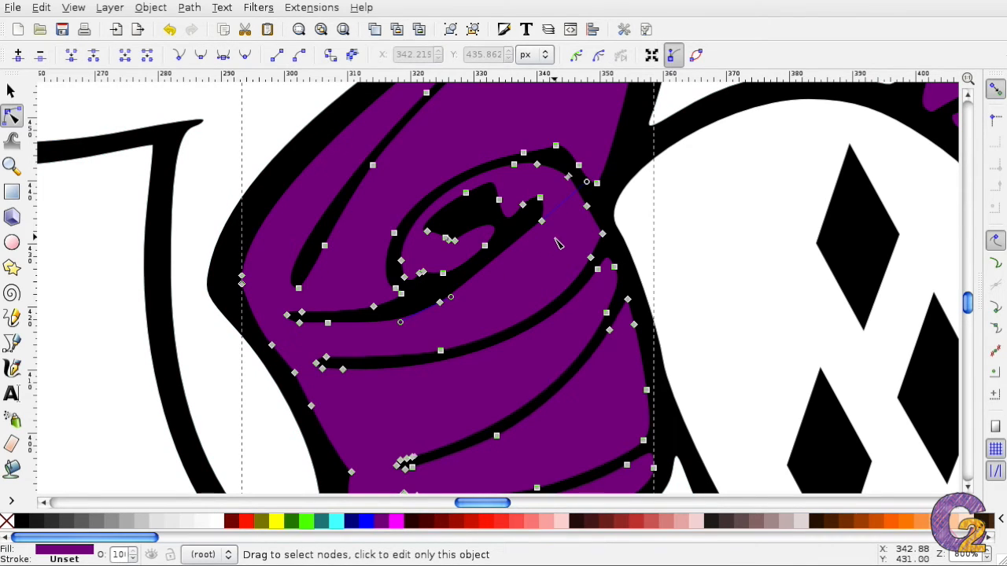
left_click(722, 195)
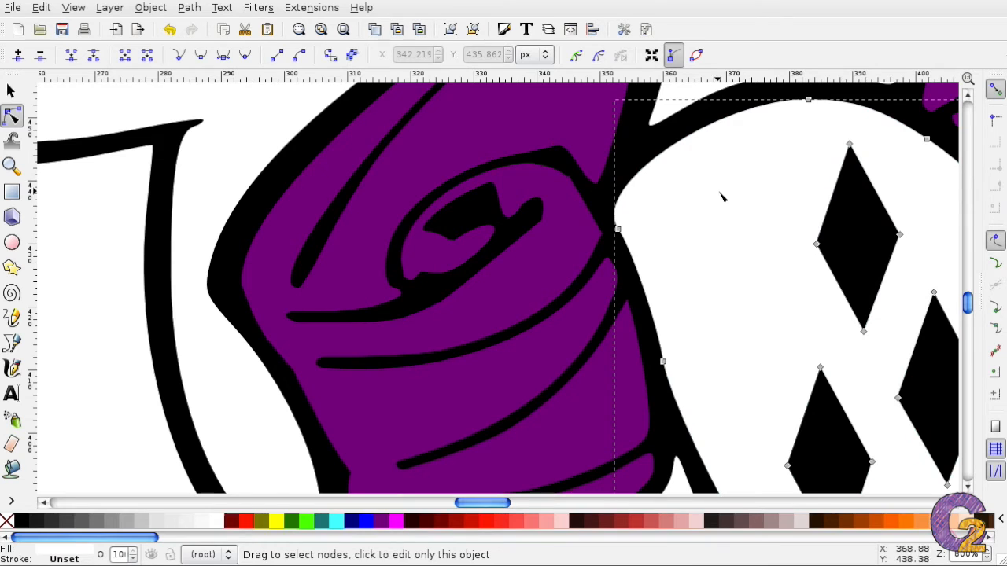
- Adjust the handle at the end of the spiral's black line so its lower edge curves smoothly
left_click(548, 226)
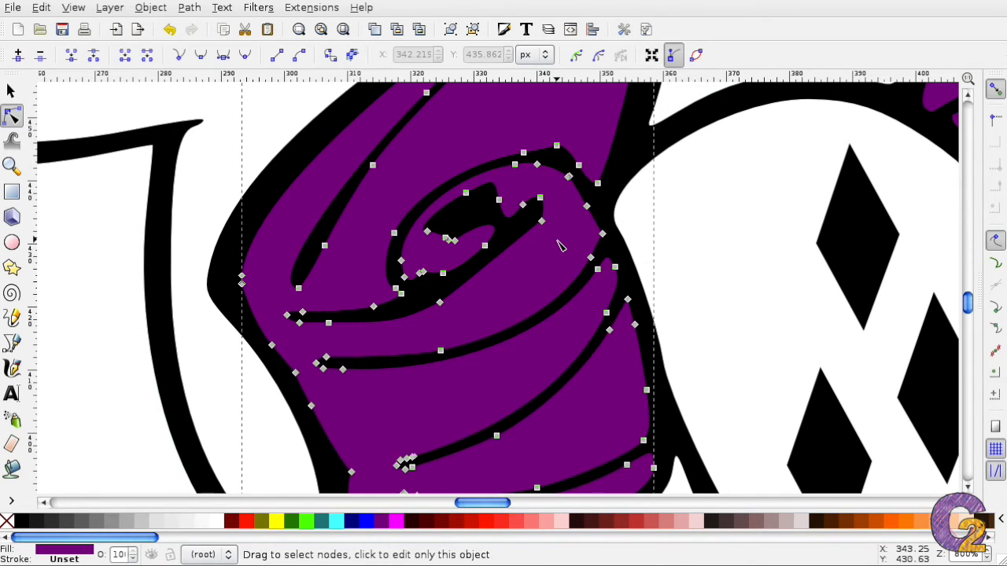
key("plus")
key("plus")
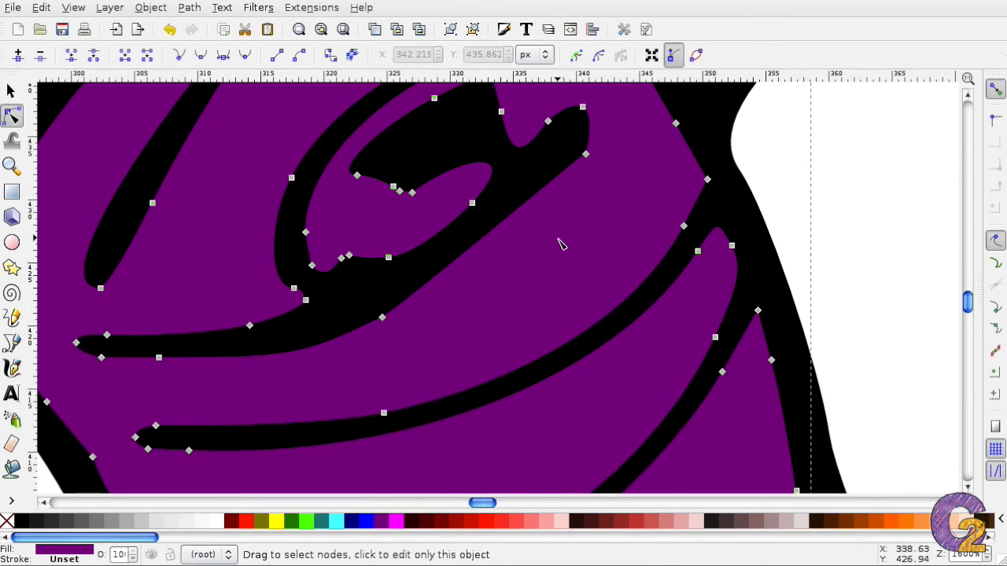
left_click_drag(968, 302, 968, 305)
left_click(586, 236)
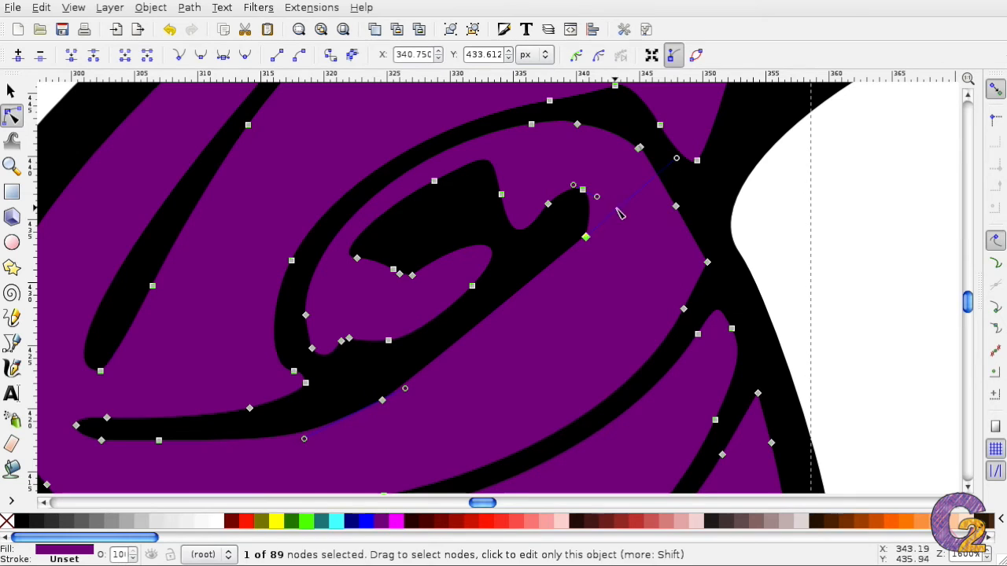
left_click_drag(677, 159, 748, 180)
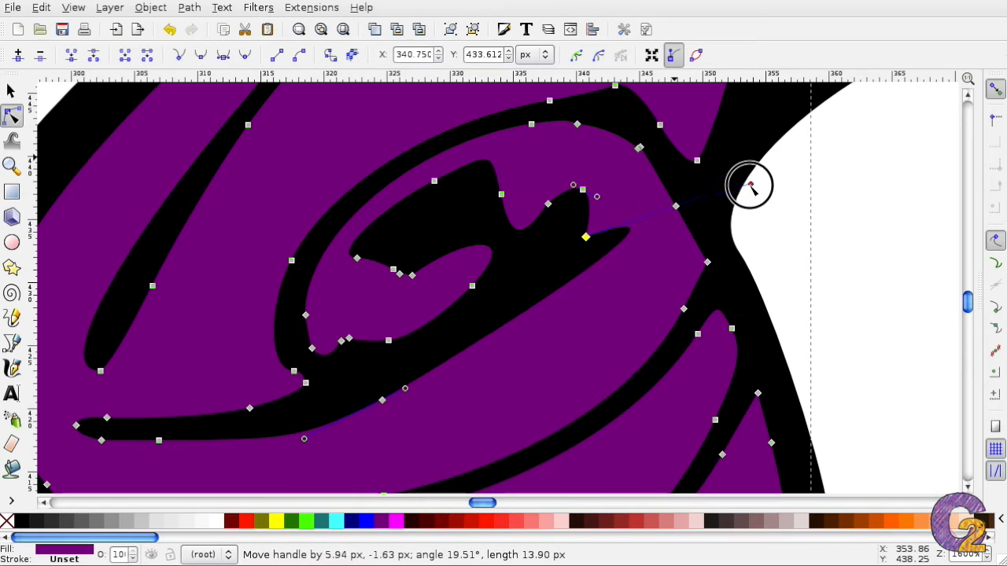
mouse_move(568, 264)
left_mouse_down()
mouse_move(551, 269)
mouse_move(563, 278)
left_mouse_up()
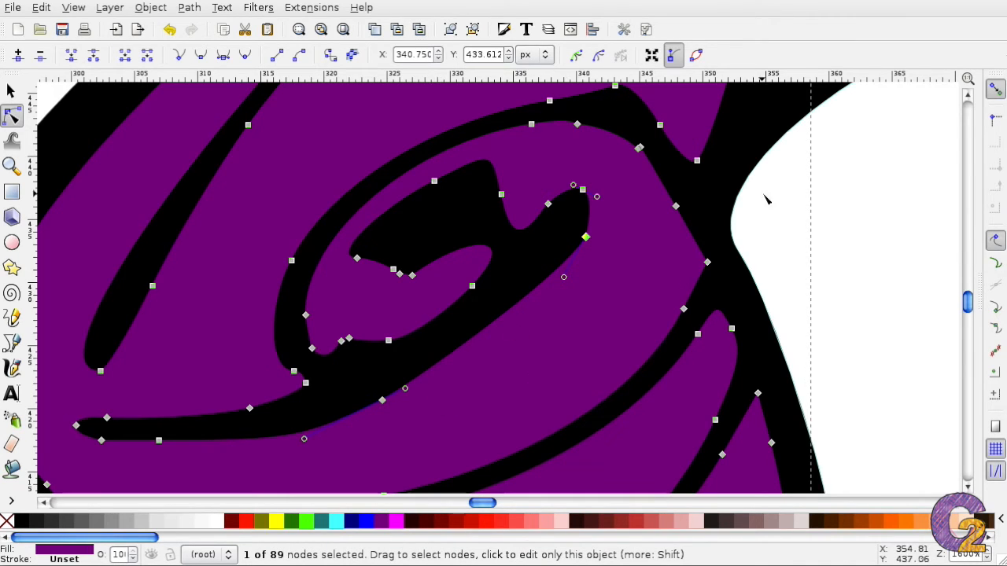
left_click(751, 155)
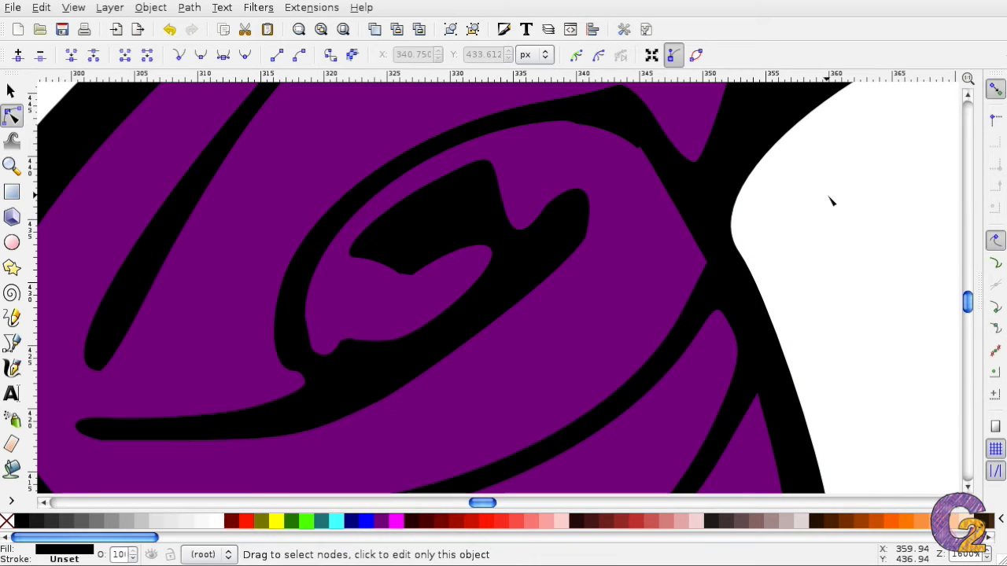
- Remove the duplicate node at the upper outer corner of the curl's inner strand
left_click(639, 151)
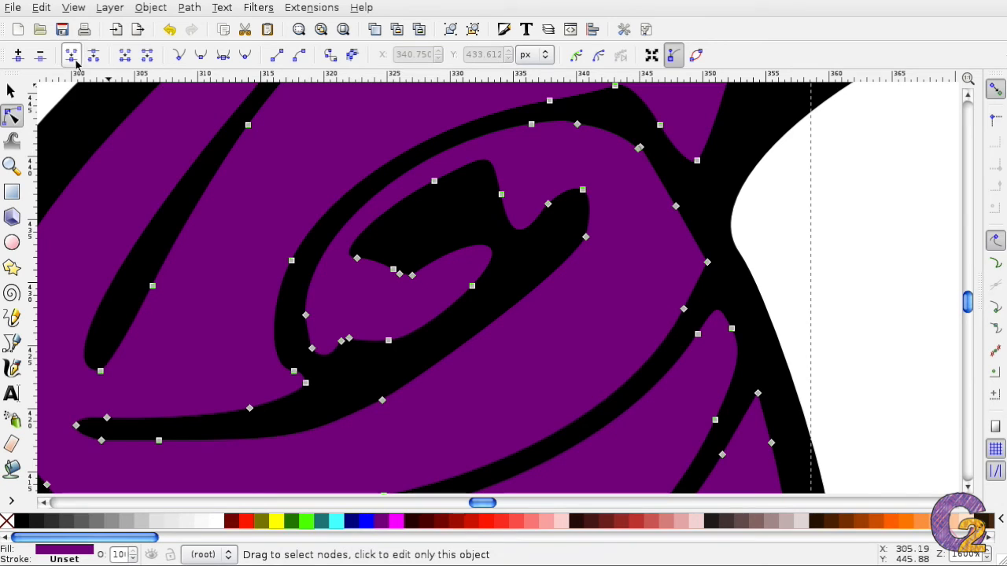
left_click(639, 149)
key("Escape")
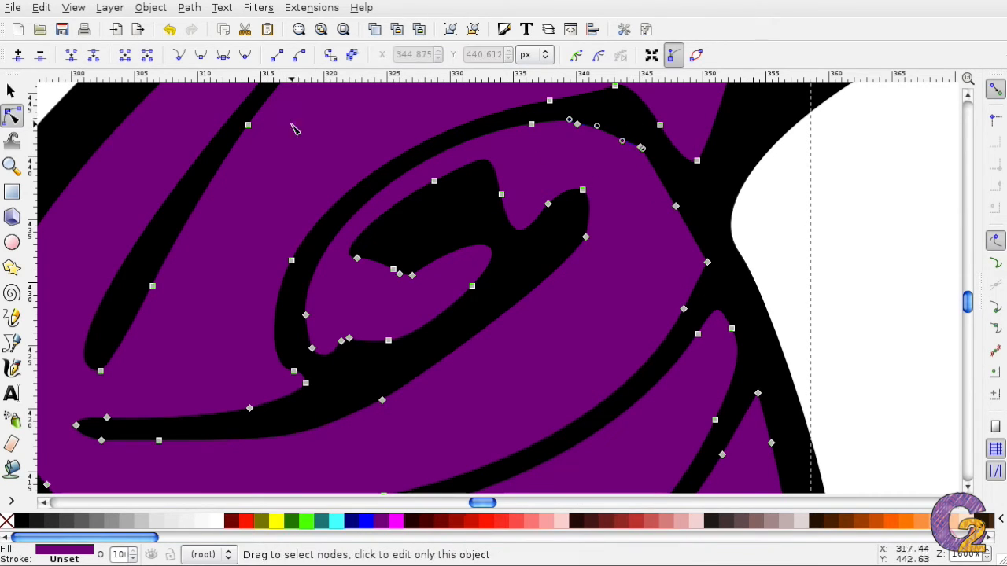
left_click(725, 175)
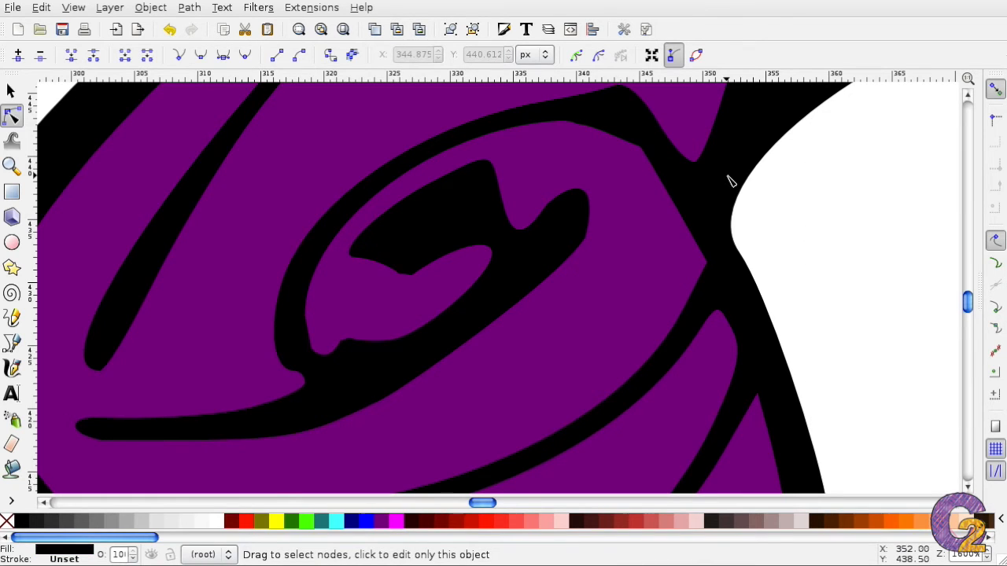
- Raise the remaining corner node's handle to round the inner strand's upper edge
left_click(621, 145)
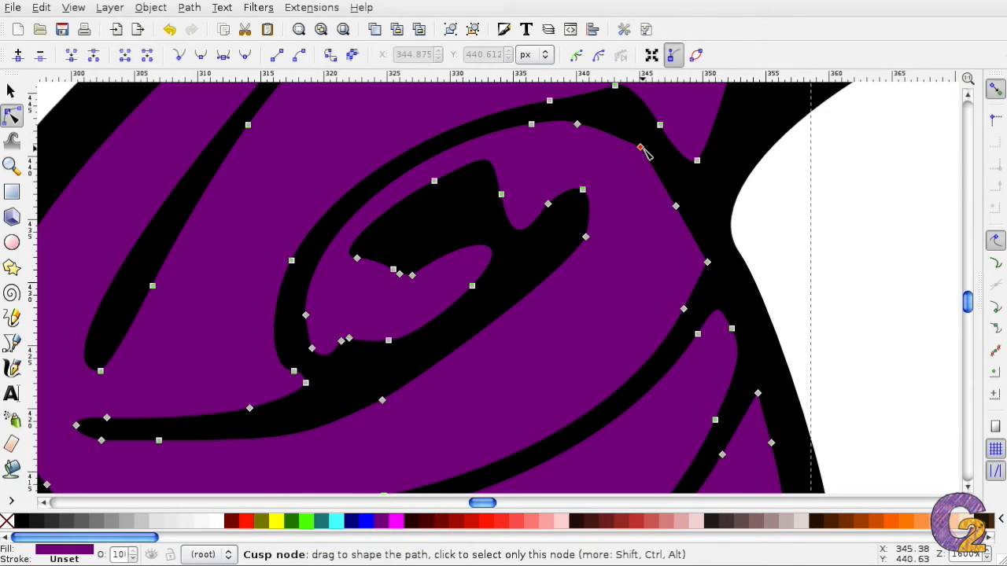
left_click(639, 148)
left_click_drag(622, 142, 622, 134)
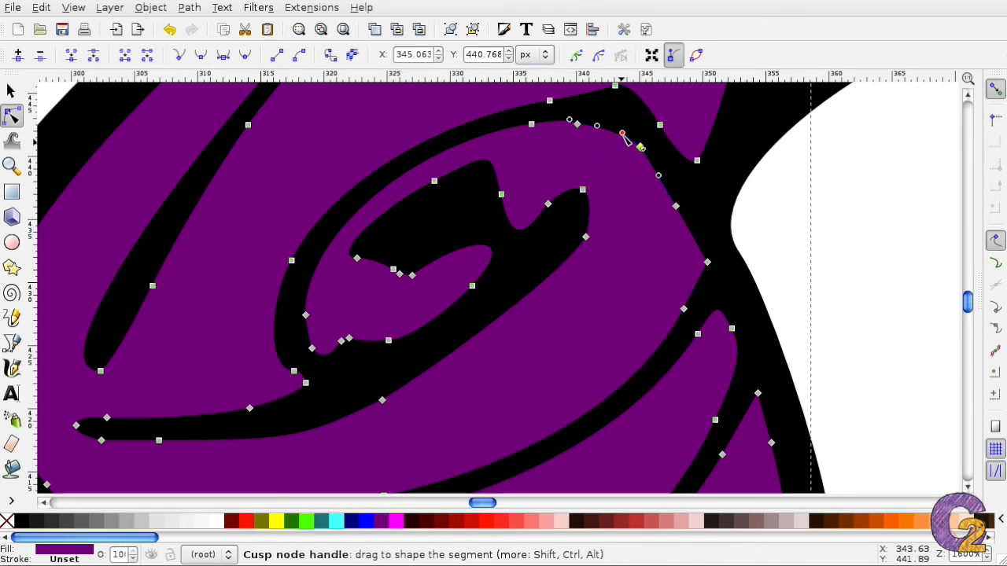
left_click(832, 180)
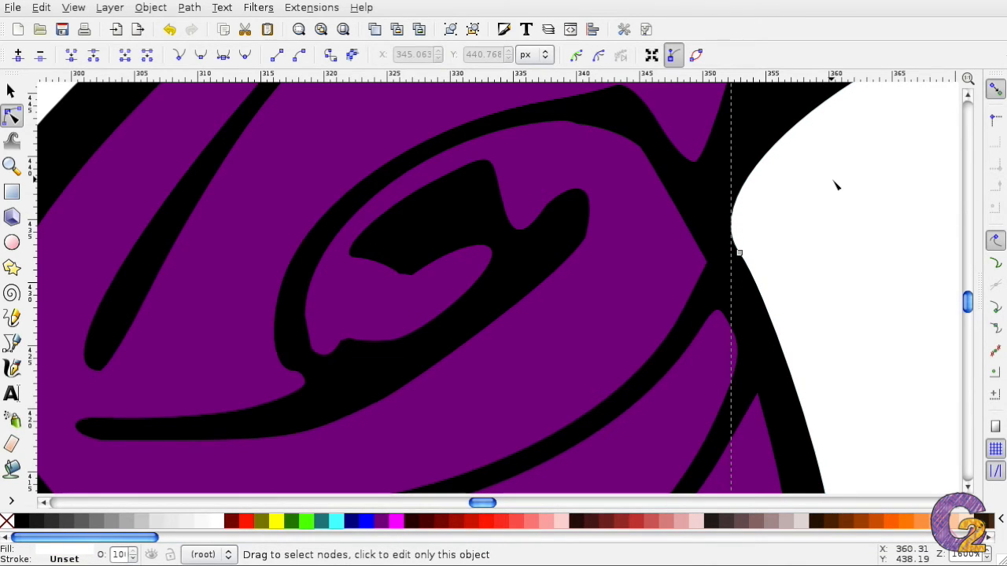
- Review the merged curl on the whole pony and examine the tail, particularly the notch at its base
key("minus")
key("minus")
key("minus")
key("minus")
key("minus")
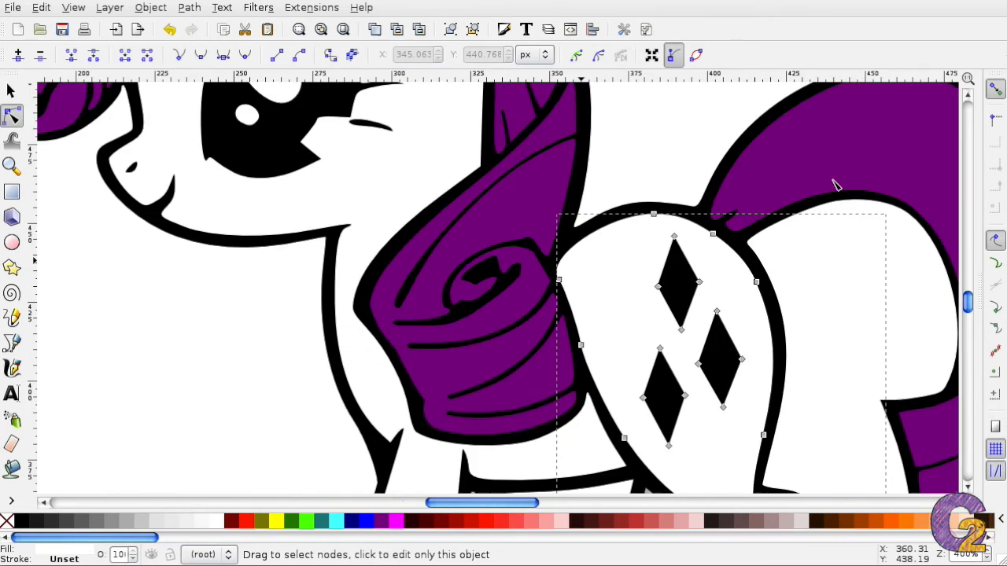
key("minus")
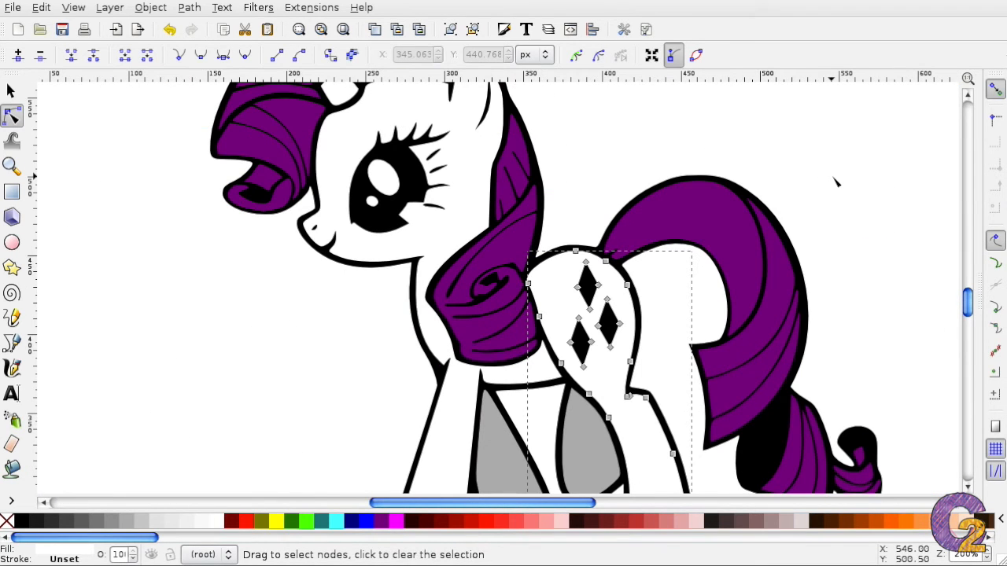
left_click(836, 183)
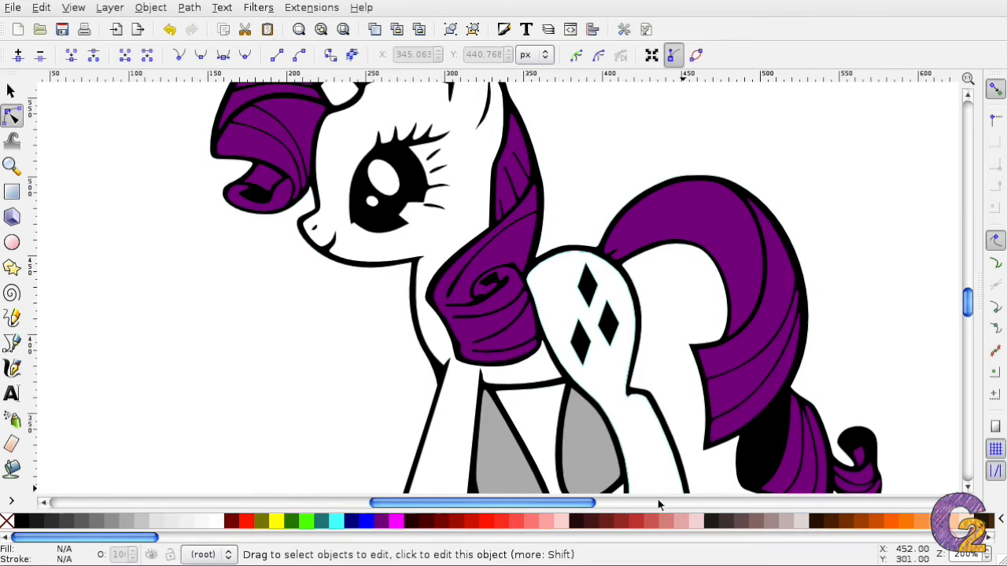
left_click_drag(576, 502, 612, 504)
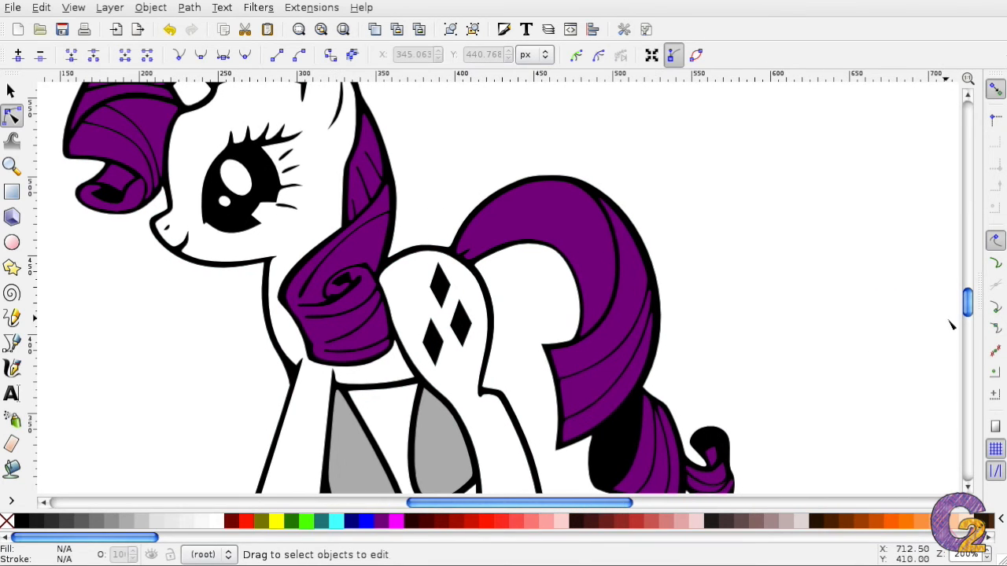
key("minus")
key("plus")
key("plus")
key("plus")
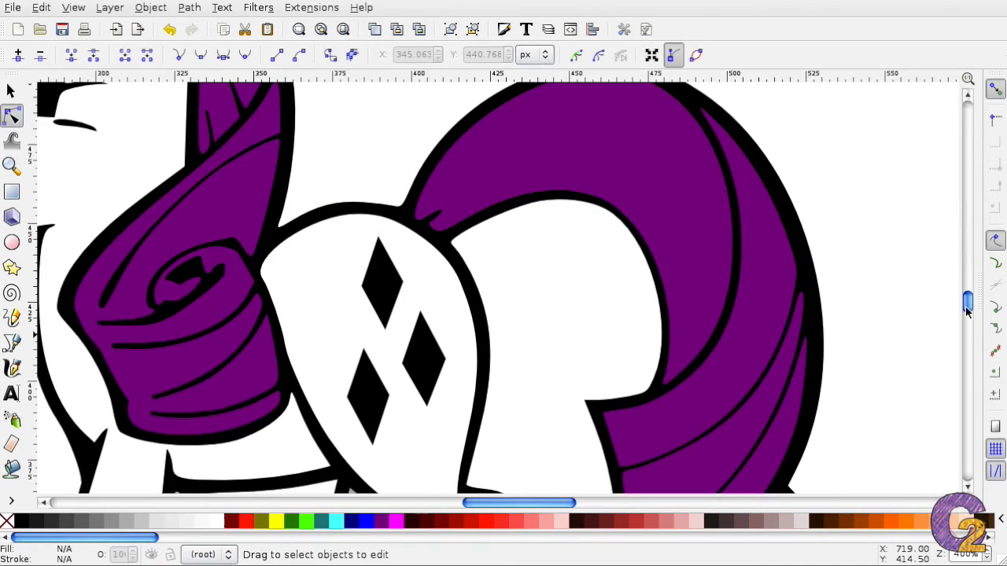
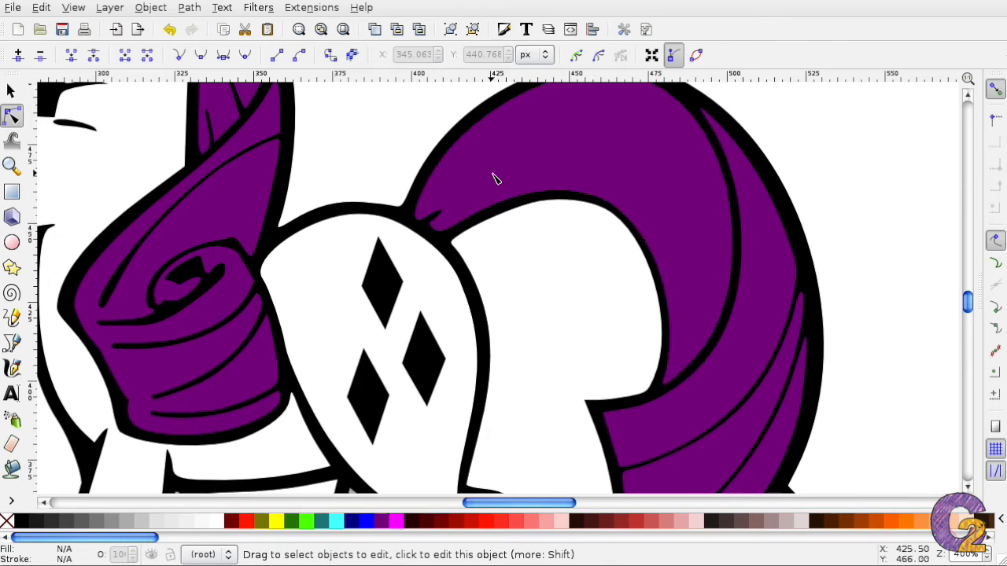
- Insert extra nodes along the black notch at the tail's base, between its two corner nodes
left_click(441, 225)
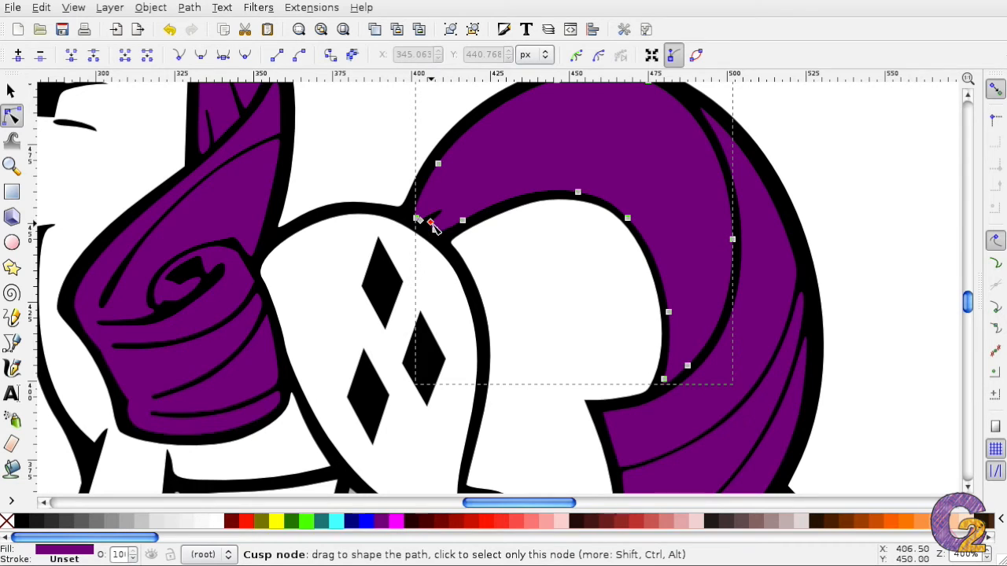
key("plus")
key("plus")
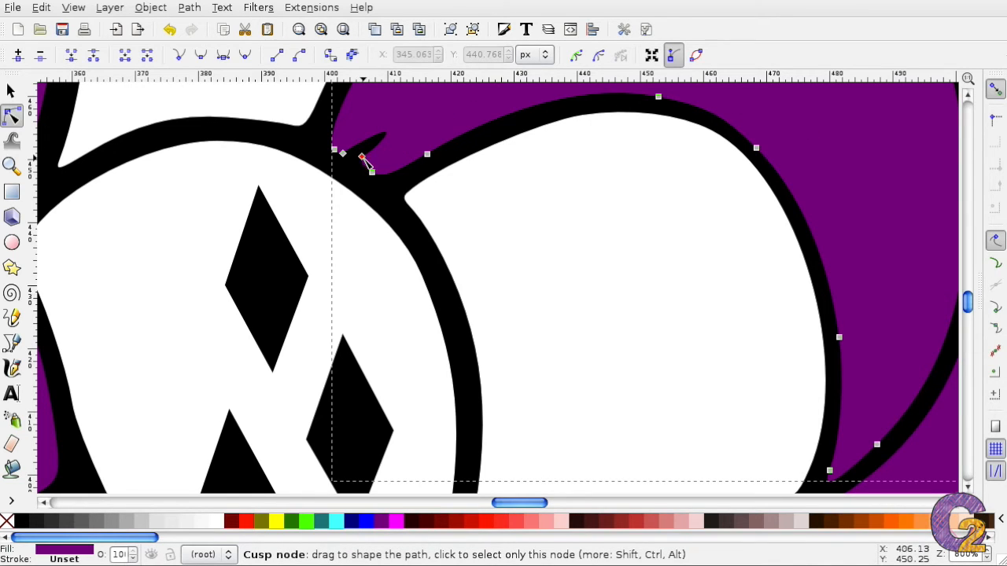
key("Escape")
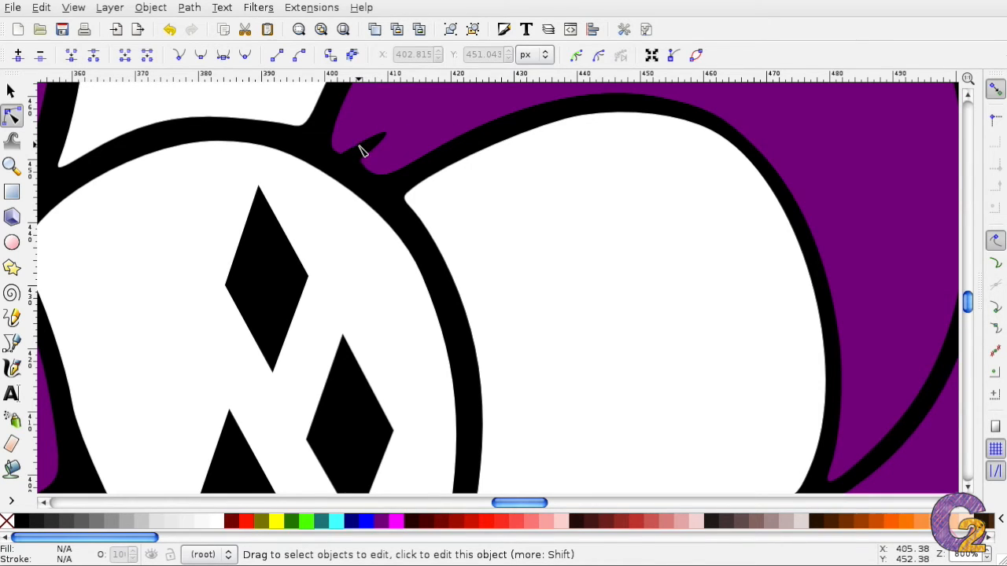
left_click(378, 151)
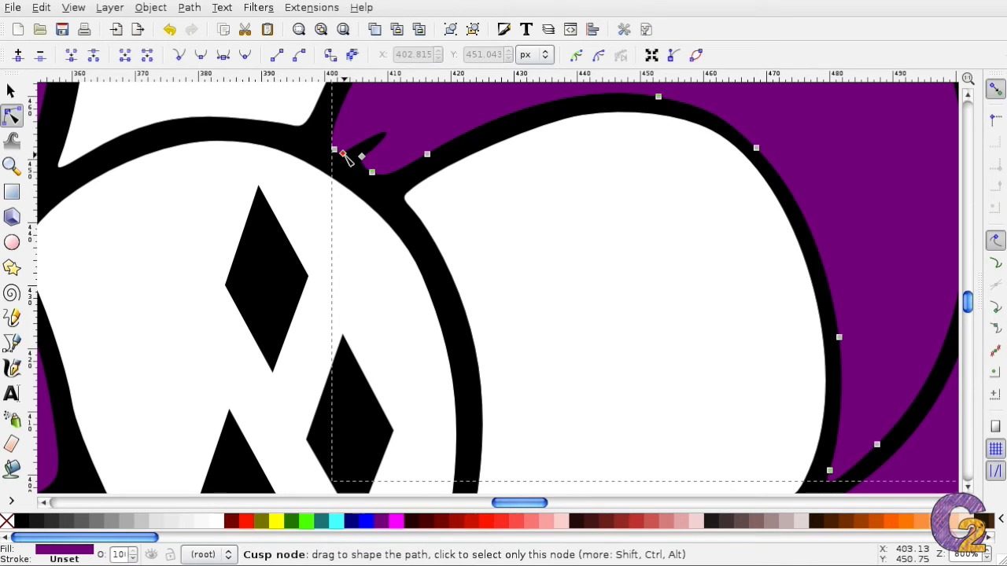
left_click(343, 155)
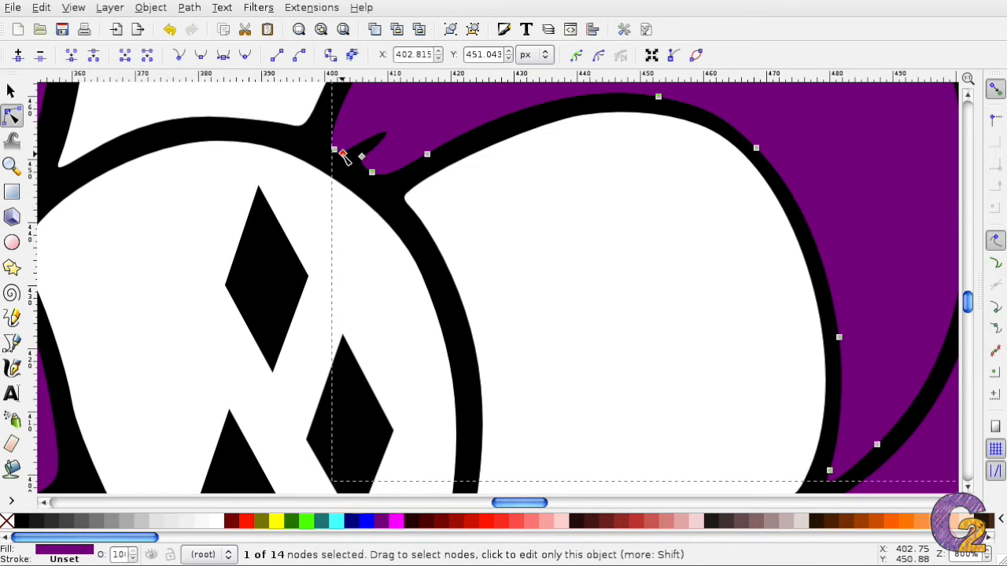
left_click(362, 157, "shift")
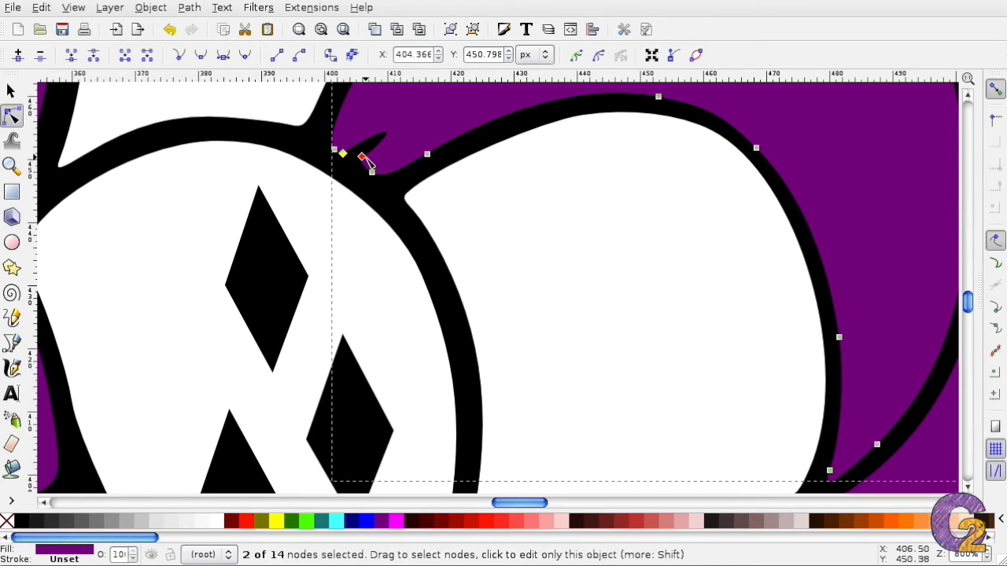
left_click(18, 57)
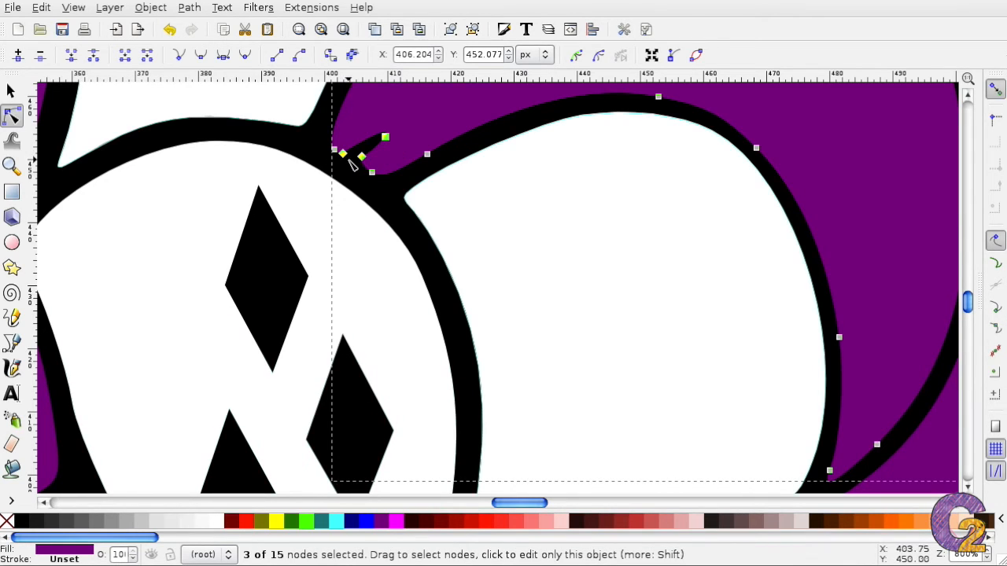
left_click(18, 55)
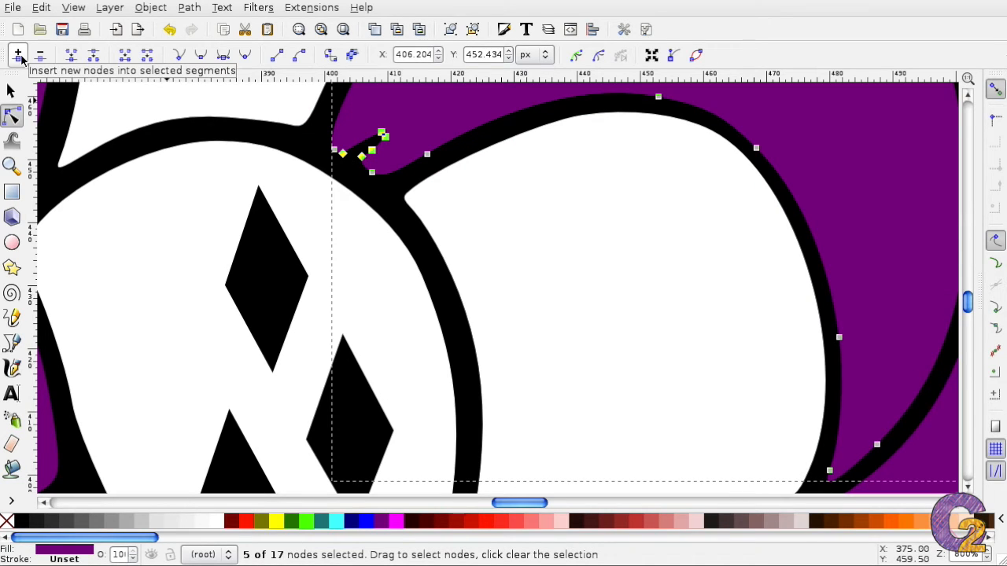
- Add more nodes along the black notch at the tail's base and shift the selected nodes slightly deeper into the purple fill
left_click(18, 55)
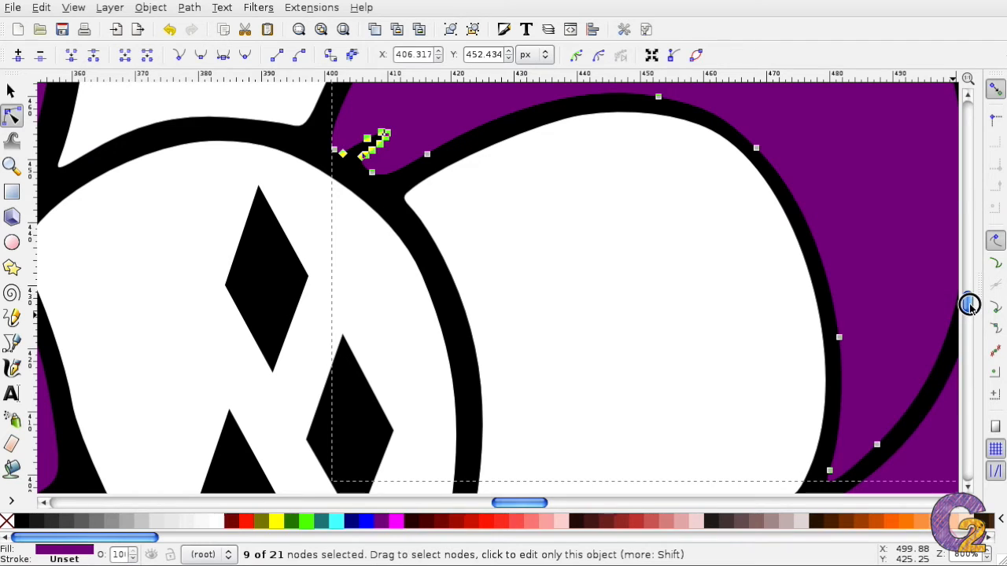
scroll(968, 305, "up", 7)
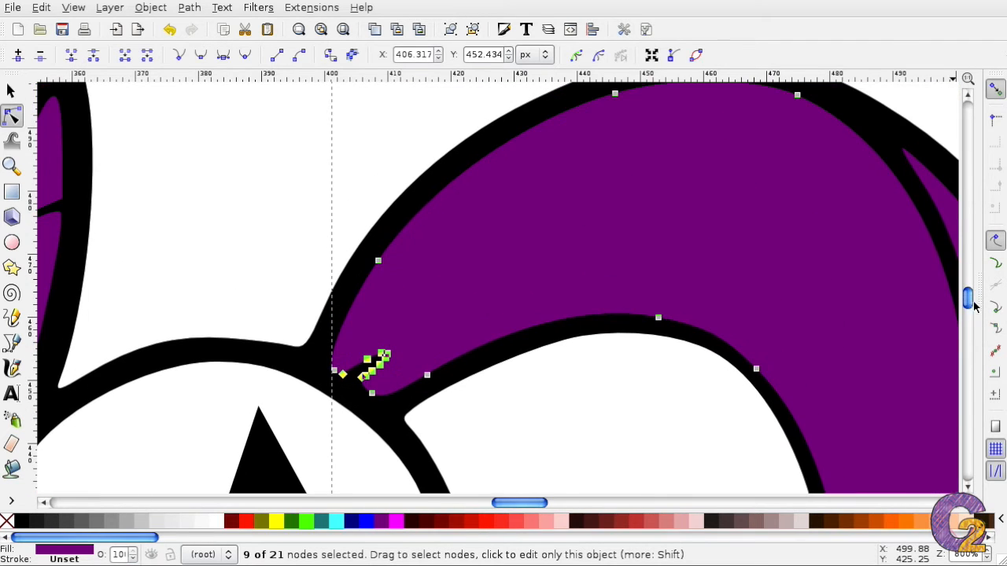
mouse_move(368, 356)
left_mouse_down()
mouse_move(371, 340)
mouse_move(382, 346)
left_mouse_up()
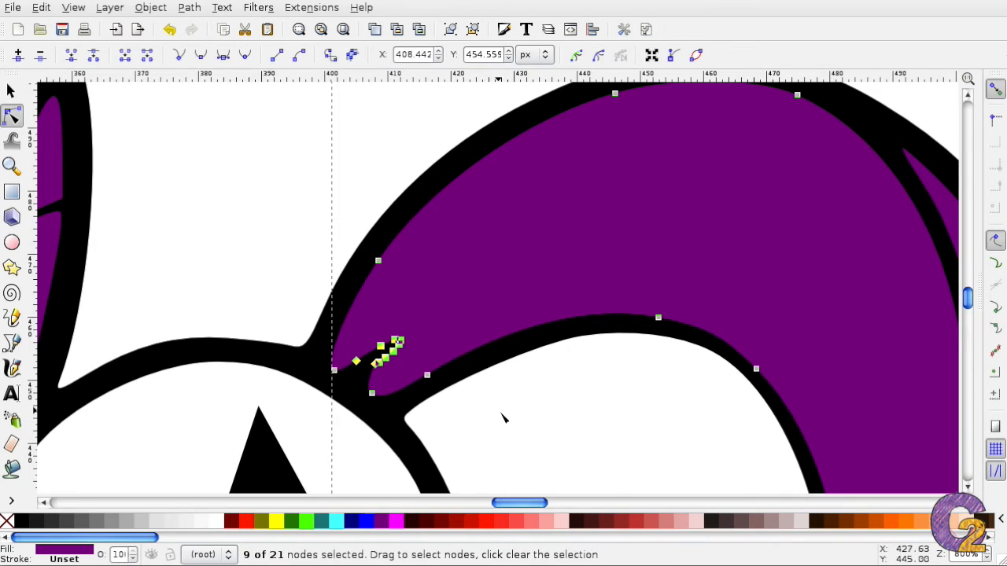
left_click(469, 408)
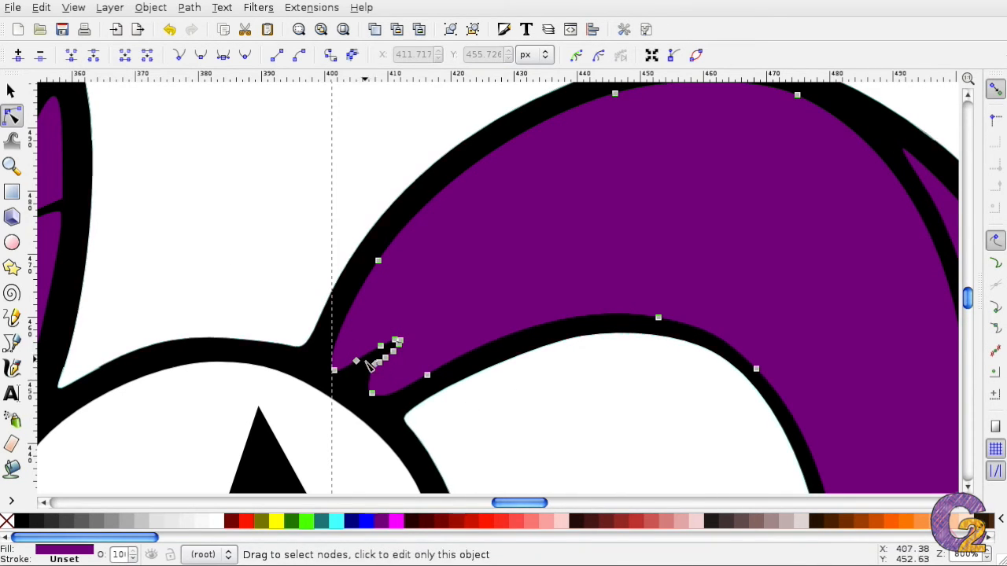
- Pull the notch's individual nodes far into the purple tail fill to form two long pointed black strands, one above the other
left_click_drag(356, 362, 578, 197)
left_click_drag(400, 342, 795, 191)
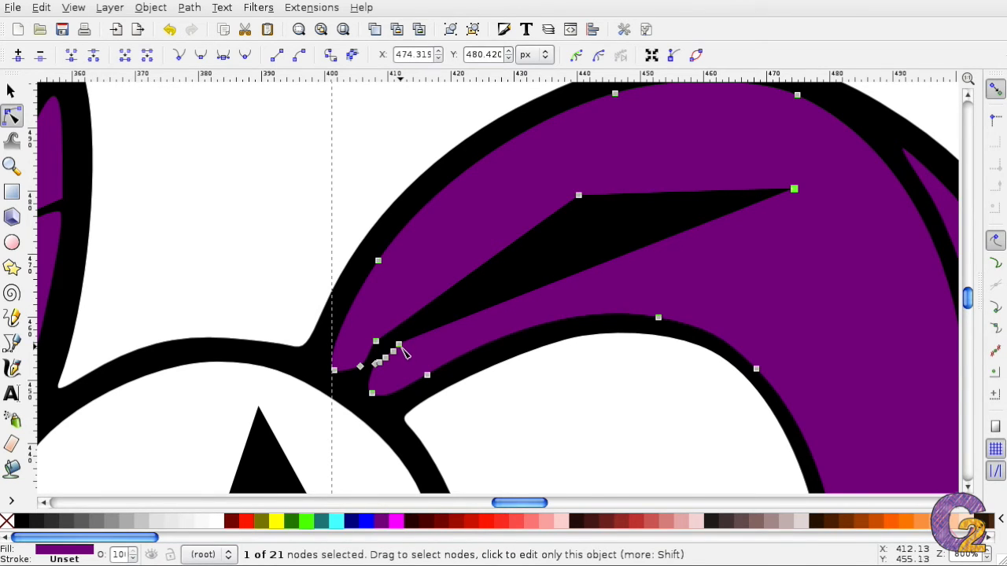
mouse_move(400, 346)
left_mouse_down()
mouse_move(564, 270)
mouse_move(590, 230)
mouse_move(580, 210)
left_mouse_up()
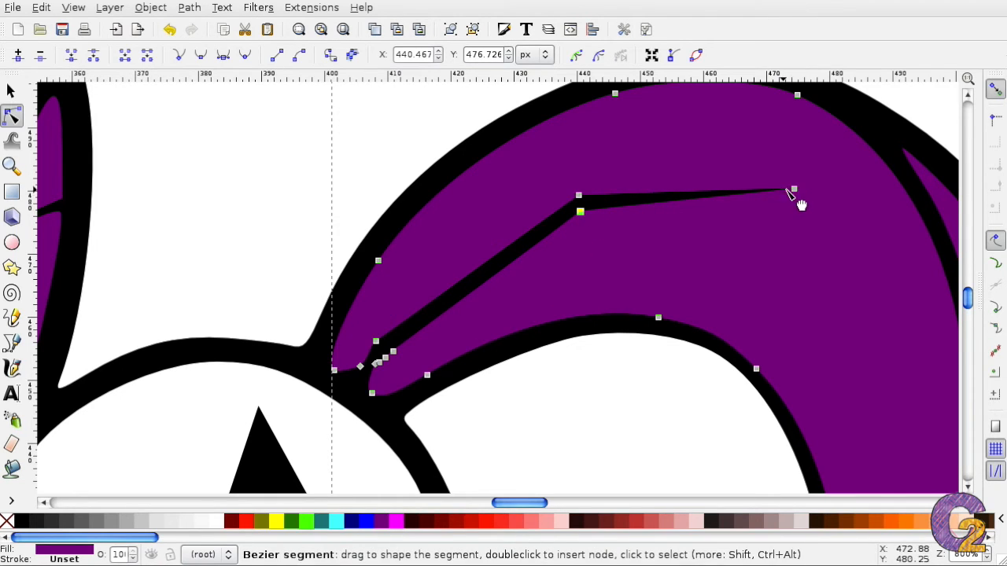
mouse_move(386, 357)
left_mouse_down()
mouse_move(420, 366)
mouse_move(388, 356)
mouse_move(397, 349)
mouse_move(386, 355)
mouse_move(426, 356)
mouse_move(526, 291)
mouse_move(575, 245)
left_mouse_up()
mouse_move(442, 359)
left_mouse_down()
mouse_move(650, 243)
mouse_move(812, 227)
left_mouse_up()
left_click_drag(377, 371, 377, 366)
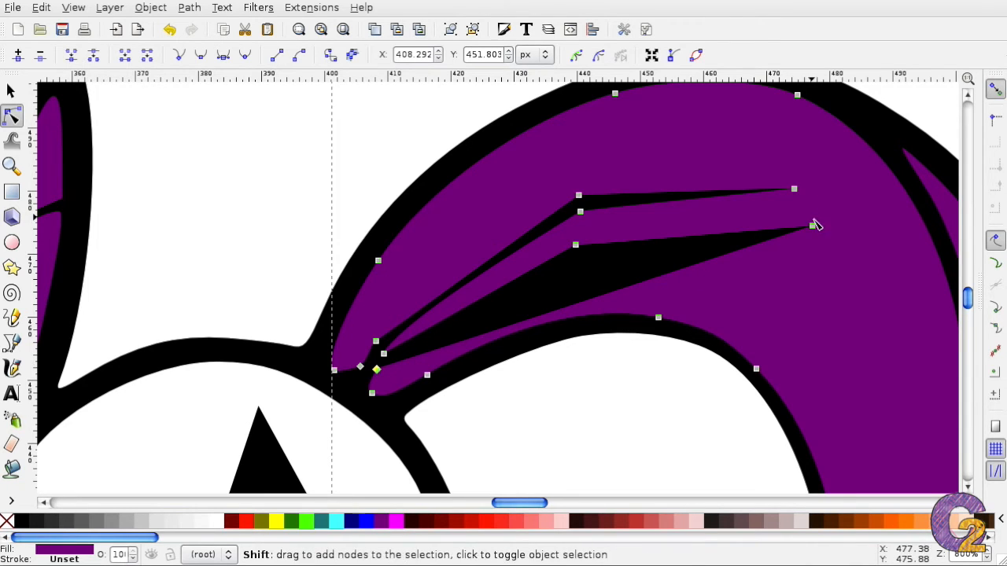
- Insert a node on the lower strand's bottom edge and move it up toward the top edge to make the strand slim
left_click(812, 226, "shift")
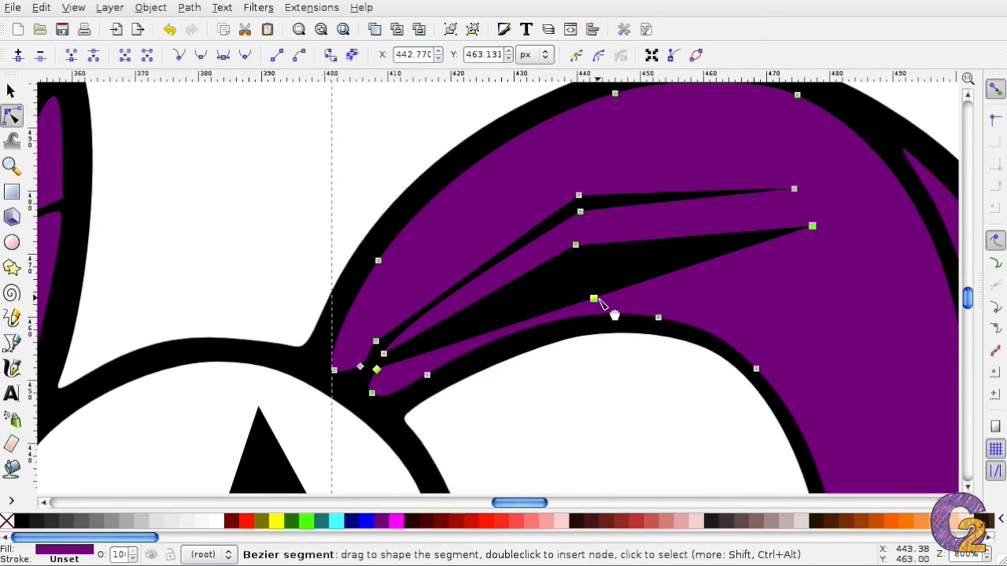
mouse_move(593, 299)
left_mouse_down()
mouse_move(586, 273)
mouse_move(603, 293)
left_mouse_up()
left_click(574, 273)
left_click(603, 292)
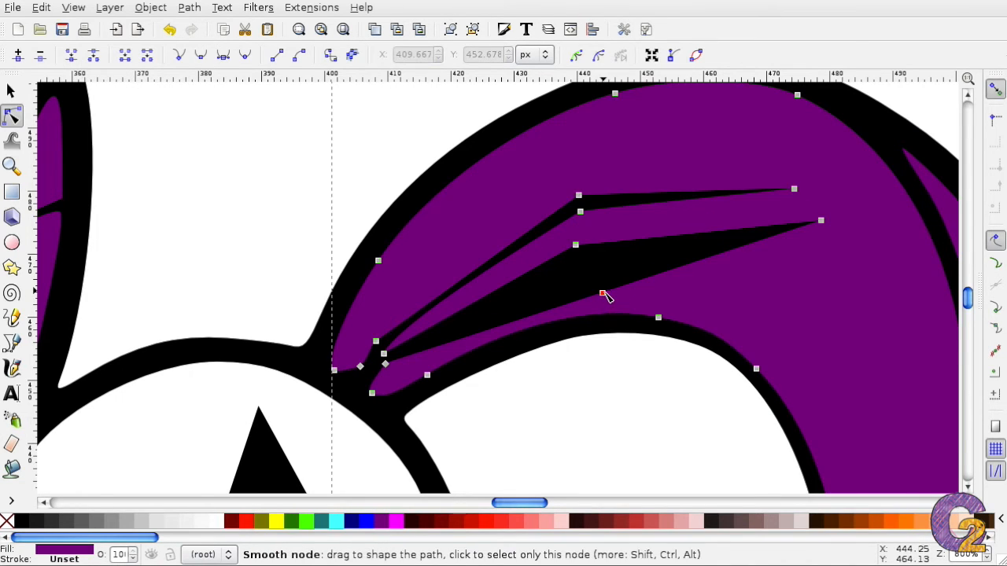
left_click_drag(601, 295, 581, 270)
left_click_drag(820, 221, 820, 223)
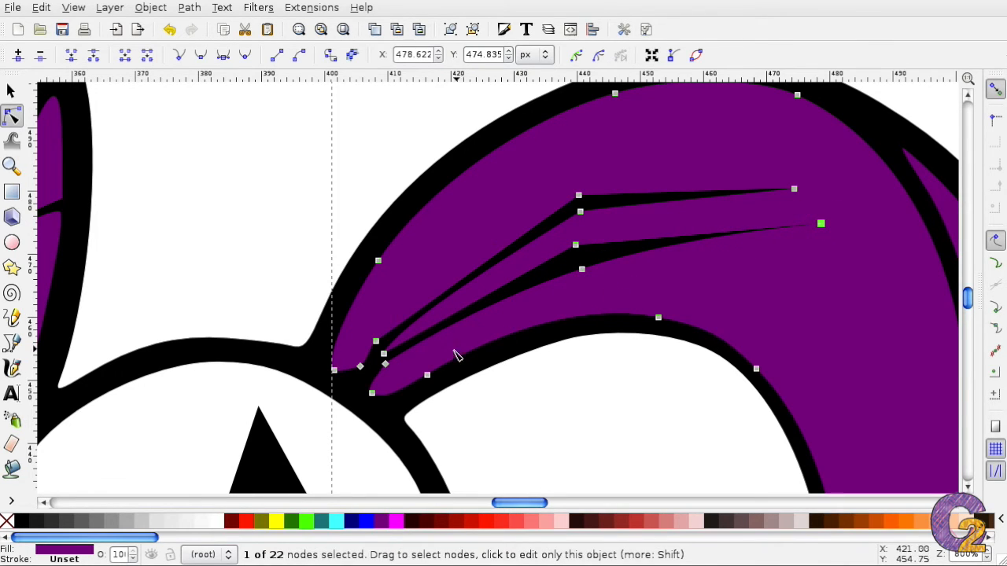
left_click(384, 364)
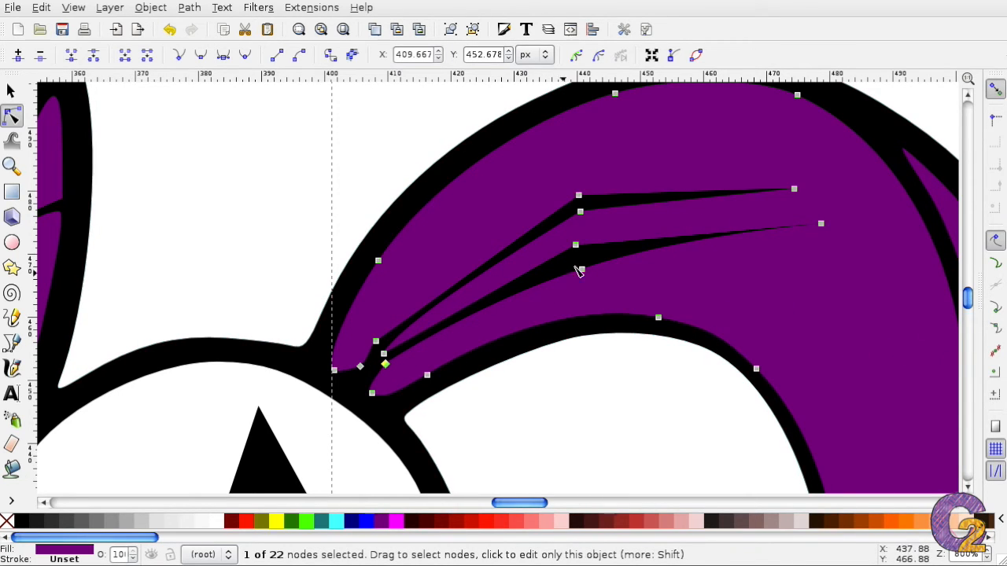
- Pull the lower strand's tip back toward the tail's base to shorten the strand
left_click_drag(534, 505, 554, 504)
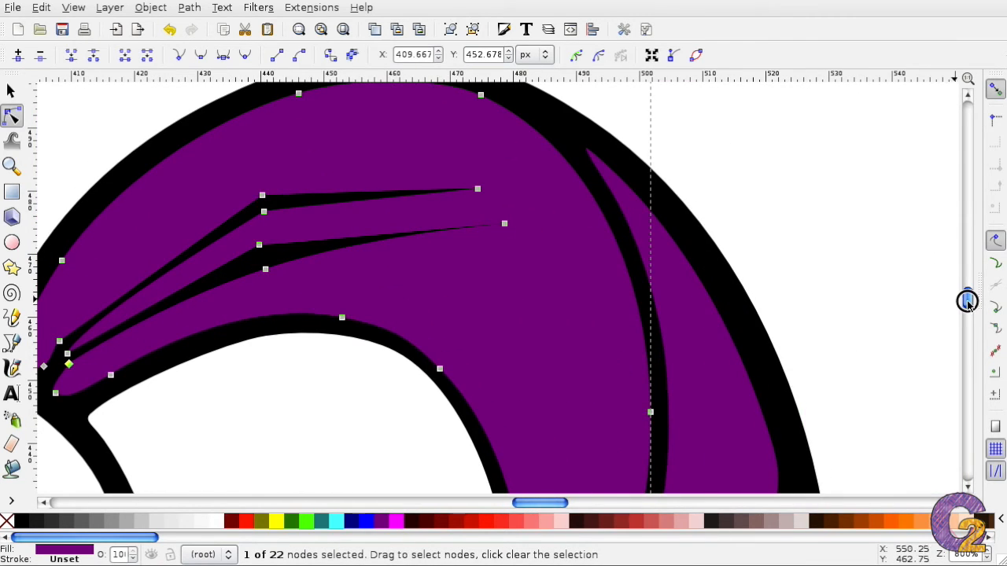
left_click_drag(967, 305, 968, 299)
scroll(967, 300, "down", 3)
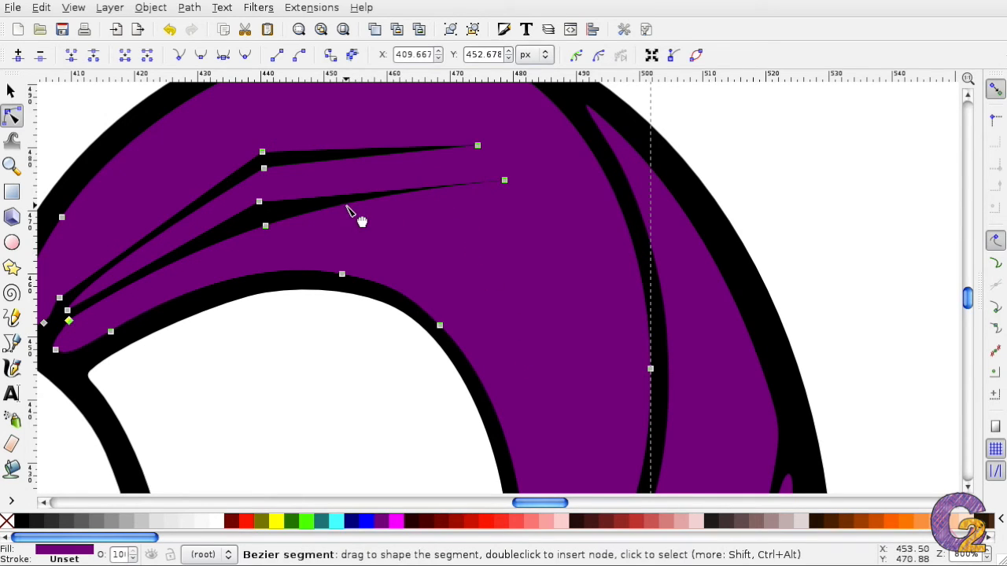
left_click_drag(507, 180, 397, 197)
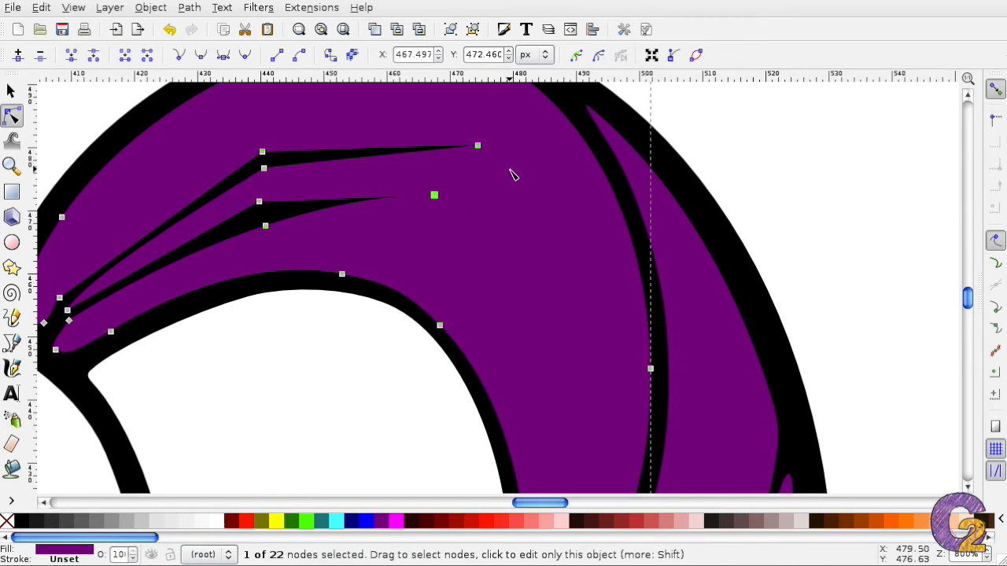
- Insert a node on the upper strand's bottom edge and extend it outward and down as a new tip near the tail's outer curve
left_click(263, 169)
left_click(477, 147, "shift")
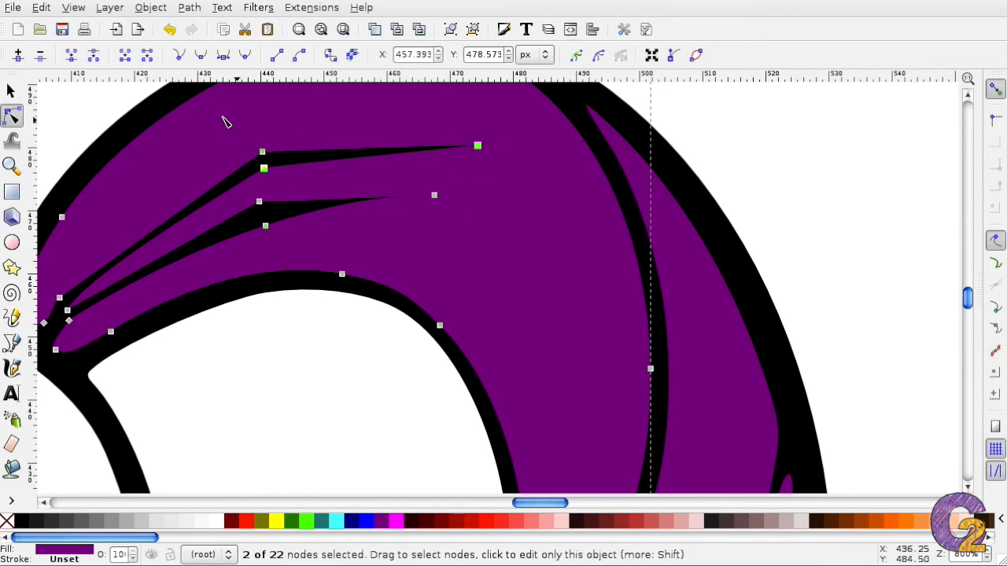
left_click(18, 54)
mouse_move(372, 158)
left_mouse_down()
mouse_move(467, 164)
mouse_move(378, 157)
left_mouse_up()
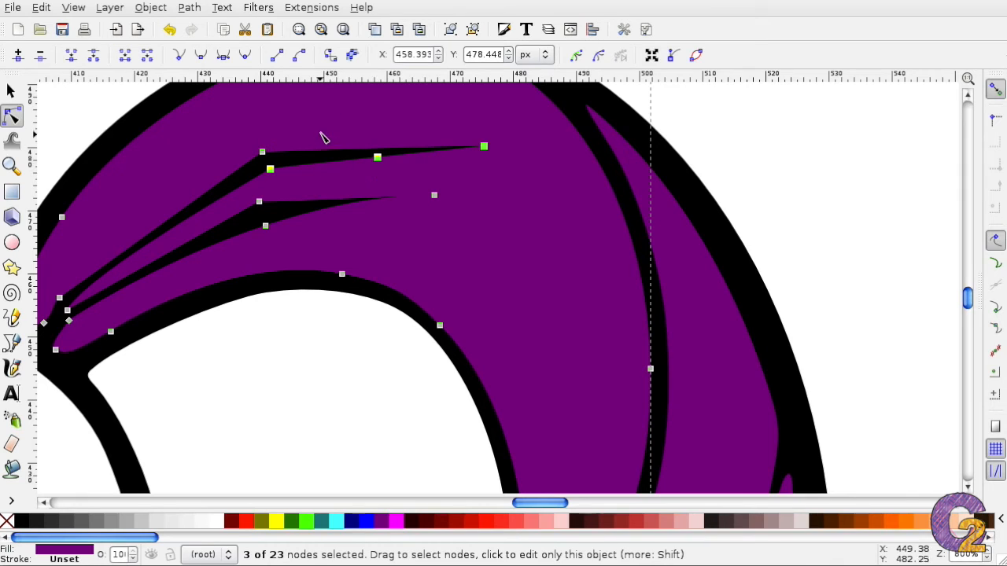
left_click(378, 158)
left_click_drag(377, 158, 583, 230)
left_click_drag(270, 169, 292, 164)
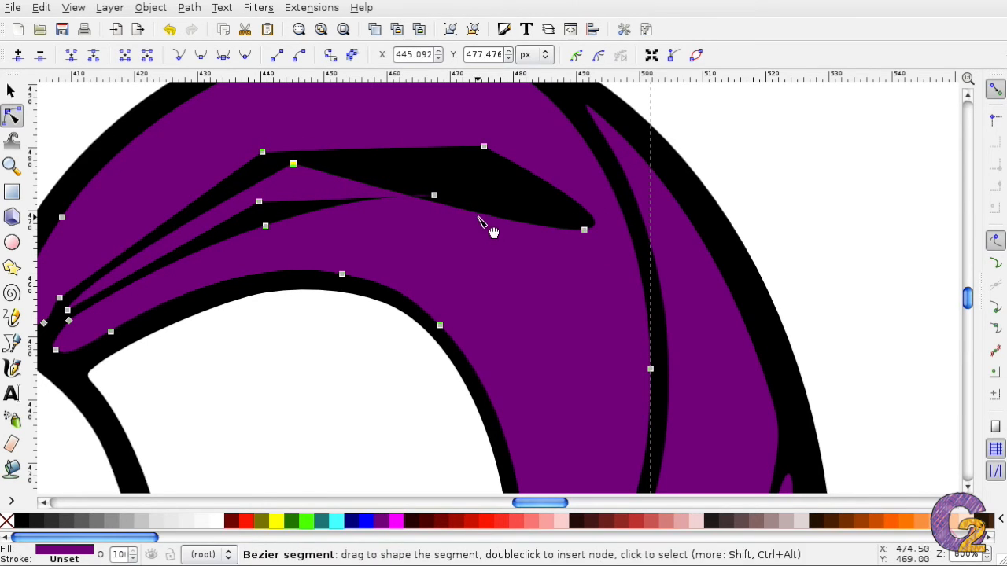
- Insert a node near the lower strand's end, bend that strand down to a new tip, and lower the upper strand's tip to match
left_click(267, 226)
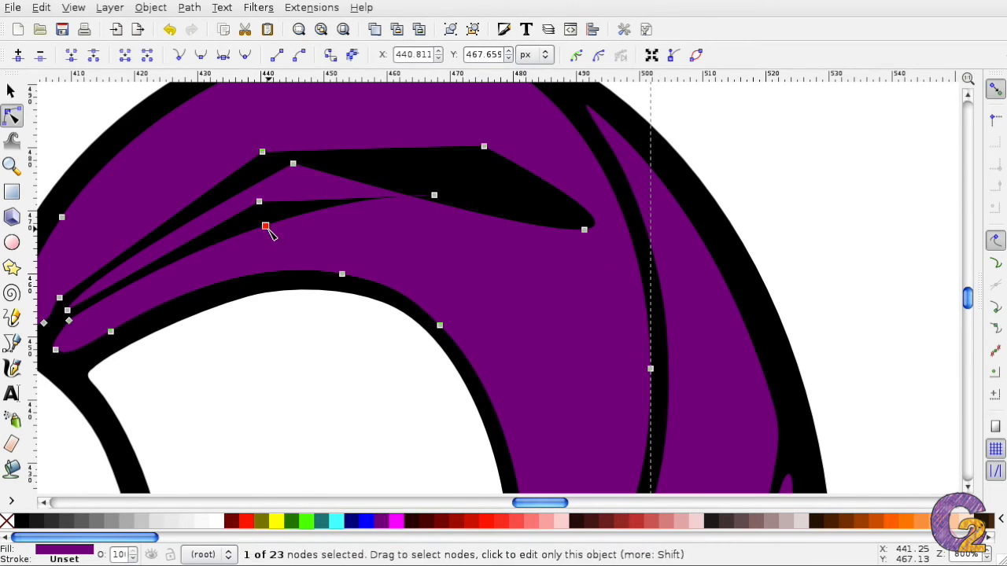
left_click(433, 195, "shift")
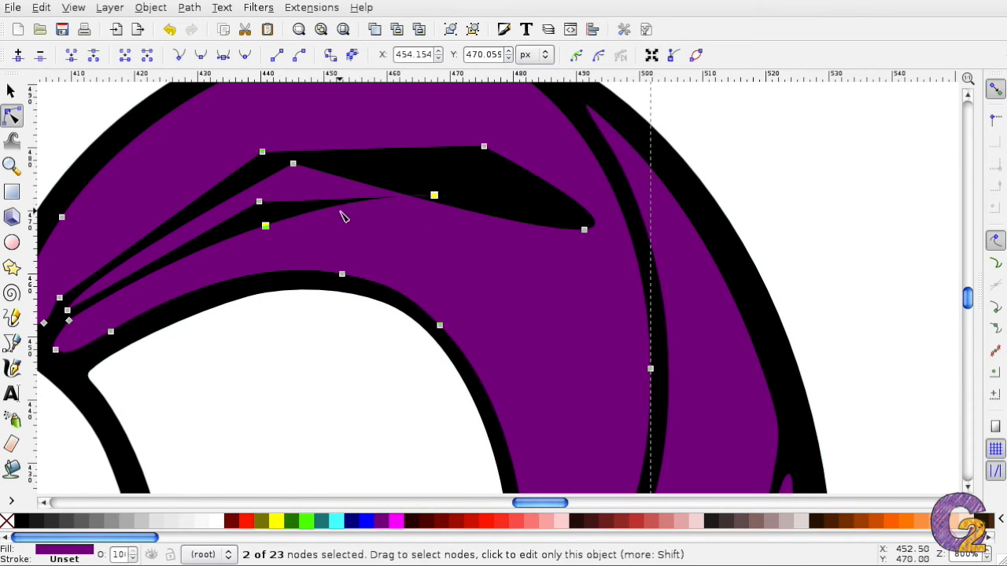
left_click(18, 55)
mouse_move(390, 198)
left_mouse_down()
mouse_move(421, 211)
mouse_move(404, 207)
left_mouse_up()
left_click(432, 200)
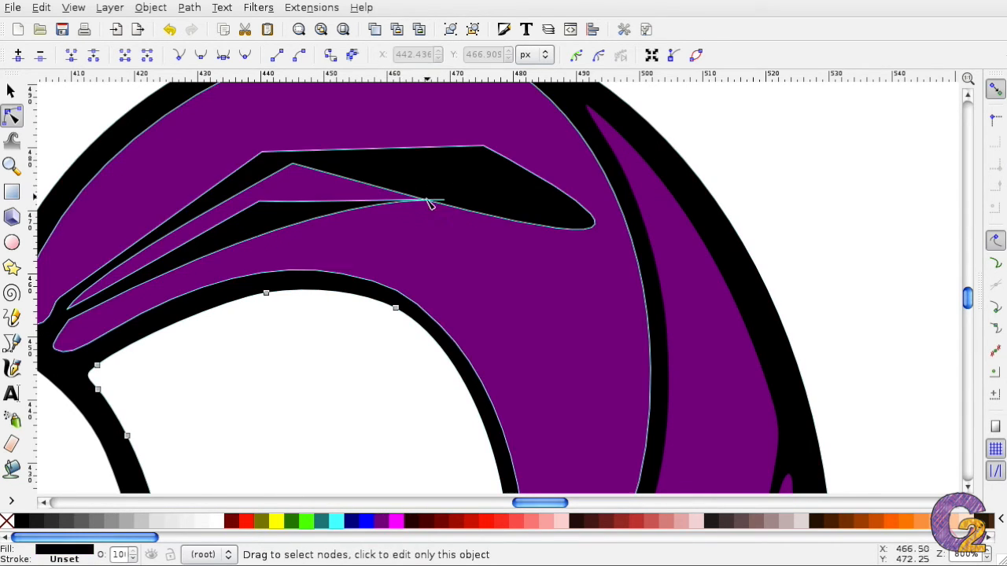
left_click(356, 210)
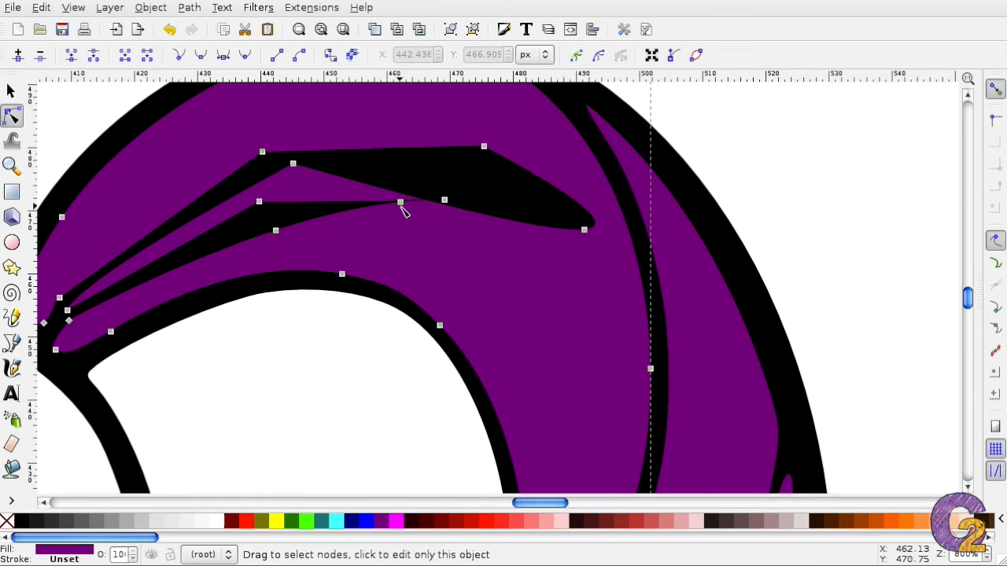
left_click_drag(401, 206, 587, 351)
left_click_drag(444, 203, 445, 248)
left_click_drag(584, 231, 588, 261)
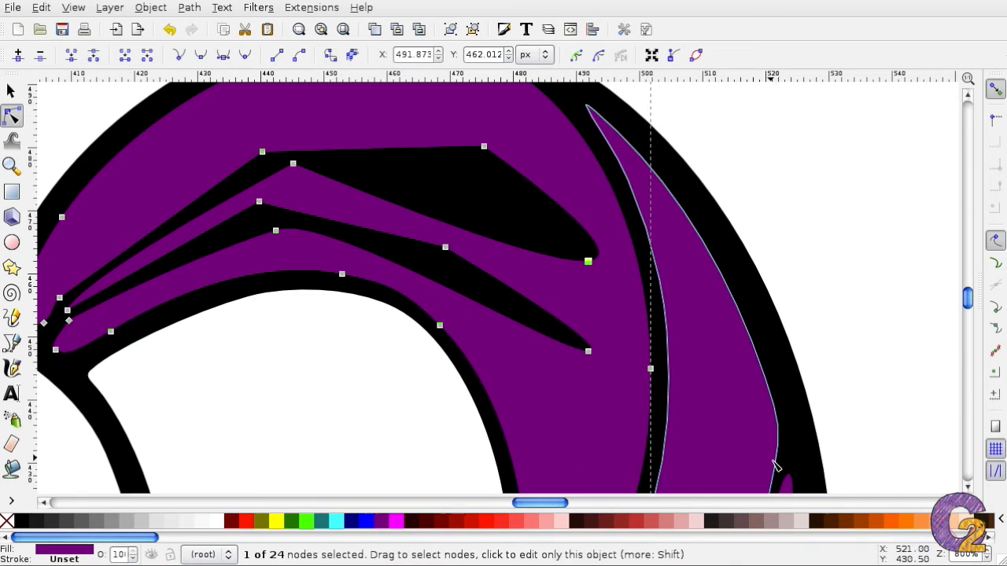
- Move the upper strand's top-edge nodes at its base and at its bend outward to thicken the strand
left_click_drag(549, 503, 540, 503)
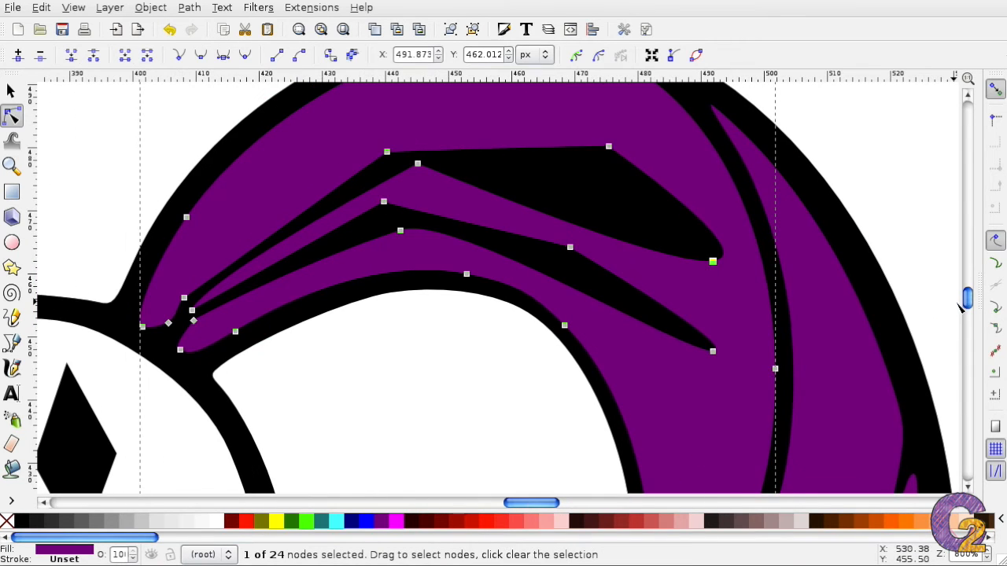
key("minus")
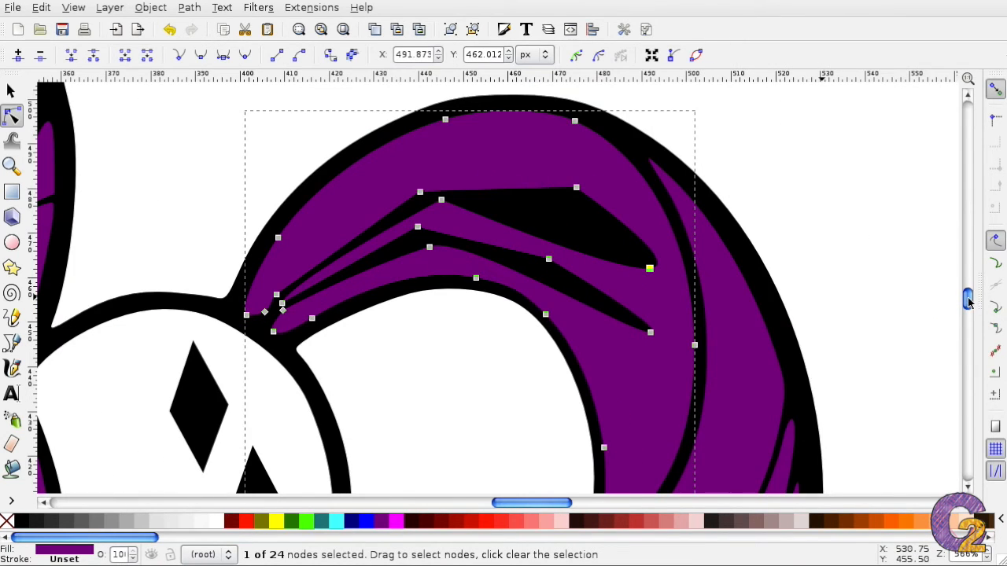
key("Escape")
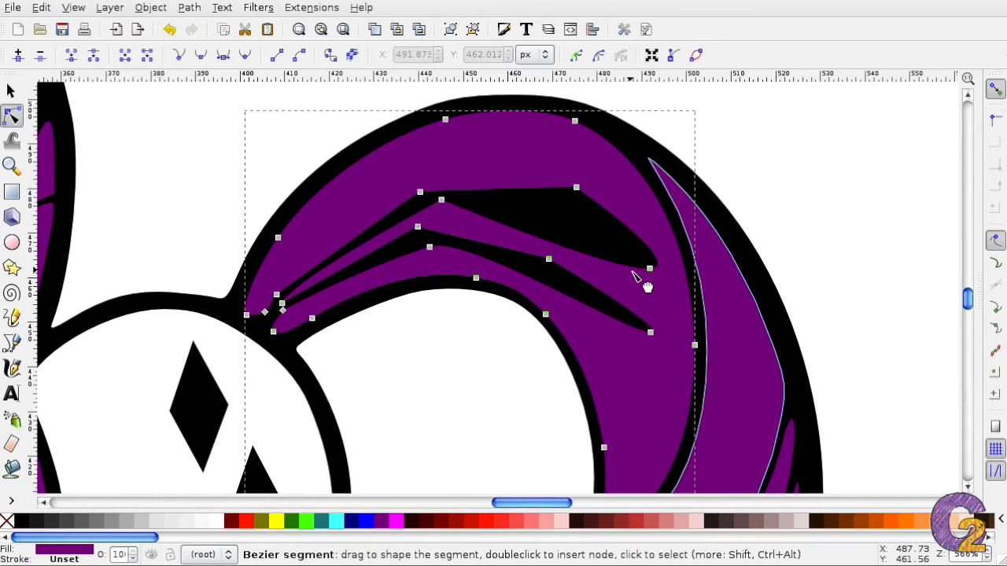
left_click(281, 304)
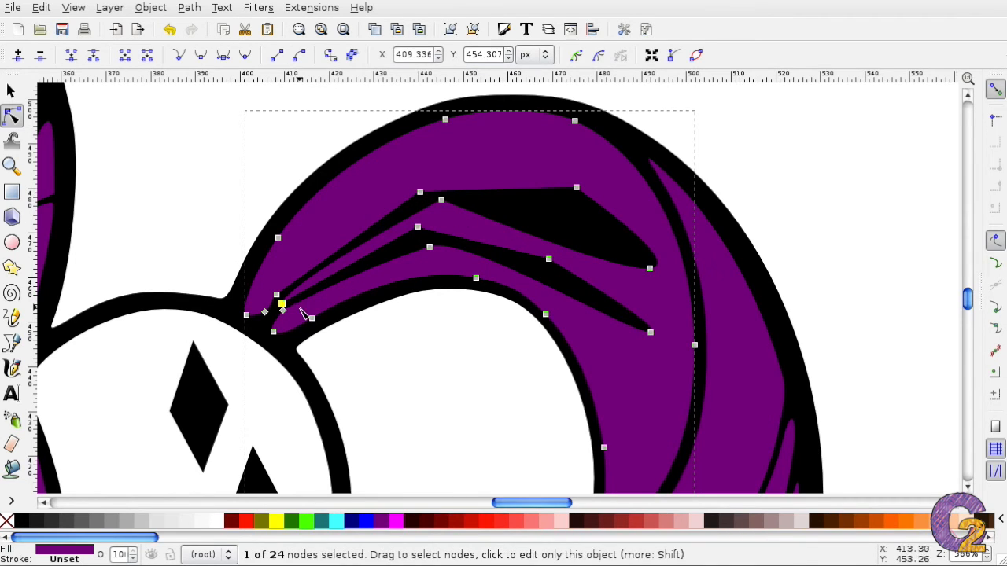
left_click_drag(276, 294, 293, 277)
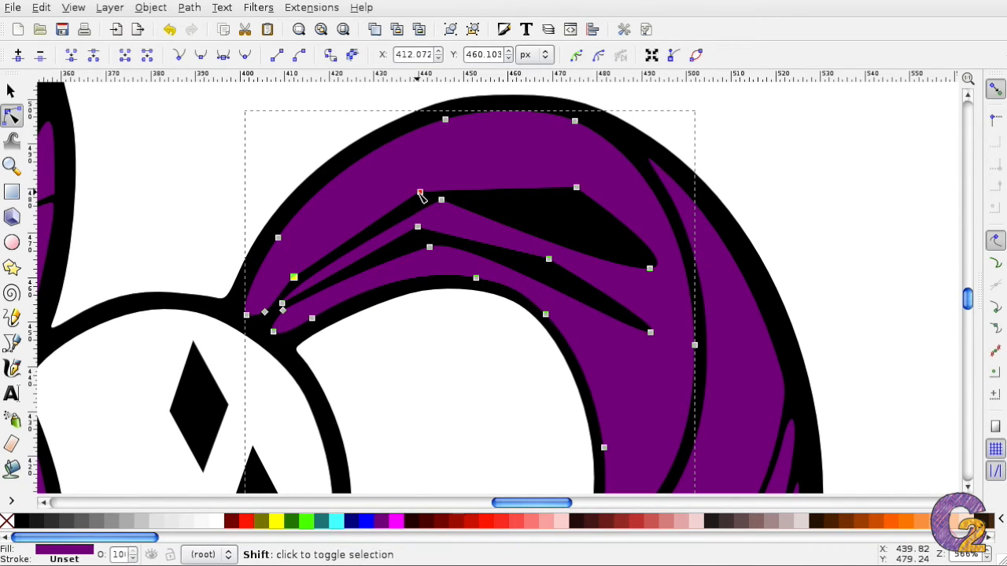
mouse_move(421, 195)
left_mouse_down()
mouse_move(396, 207)
mouse_move(425, 187)
left_mouse_up()
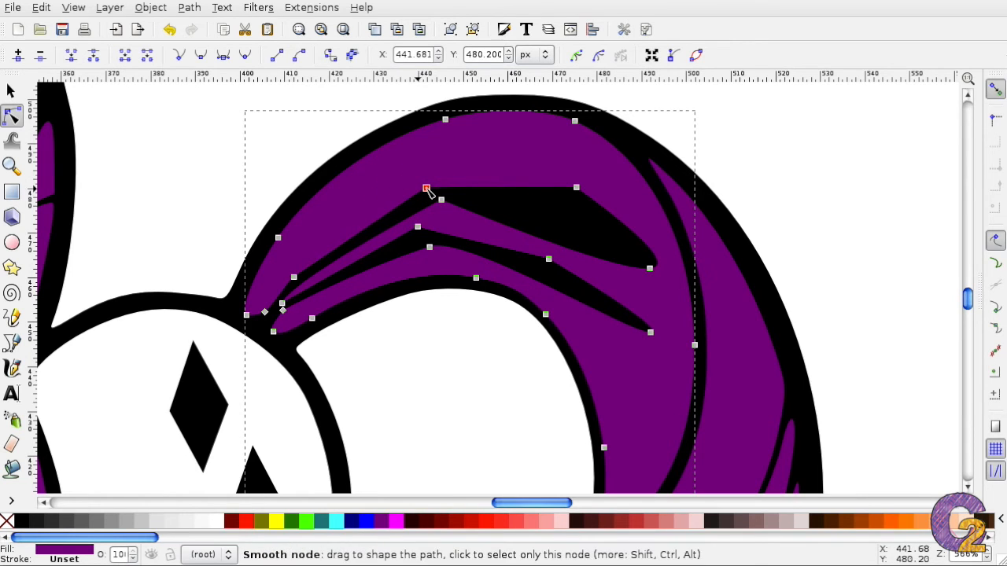
left_click(443, 203)
left_click(430, 197)
left_click_drag(426, 190, 433, 186)
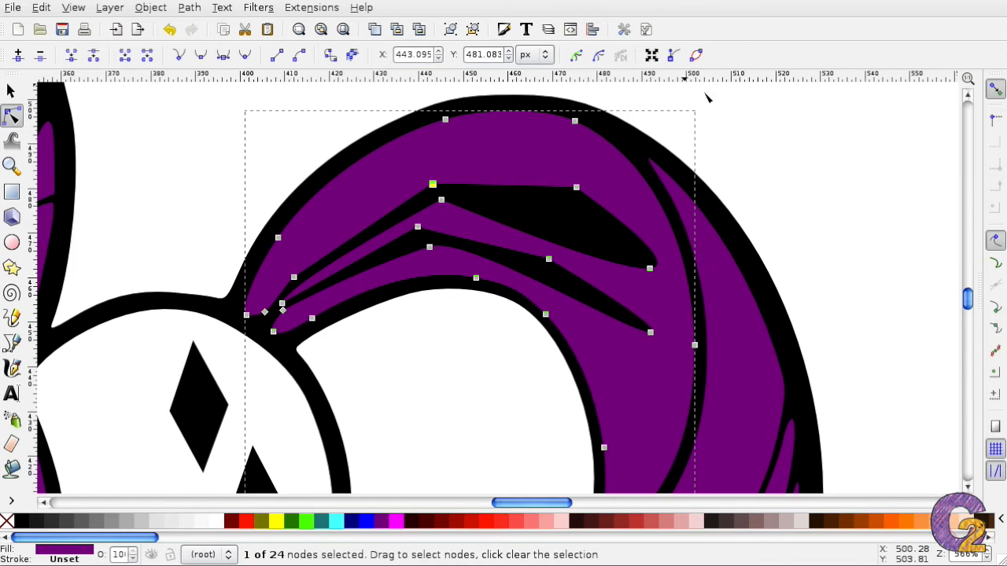
- Show the Bezier handles and reposition the upper strand's bend node and its handle to curve the top edge
left_click(798, 202)
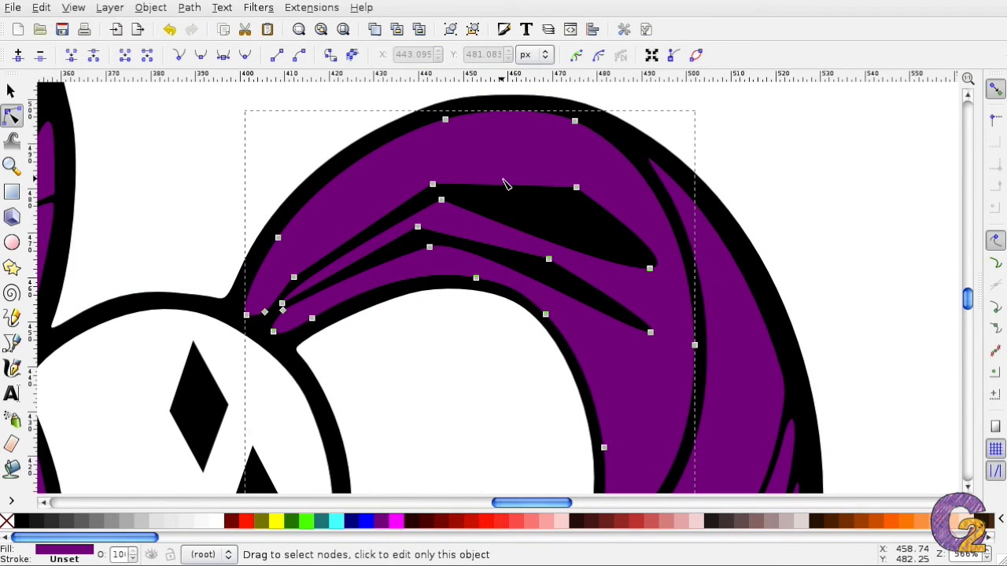
left_click(672, 57)
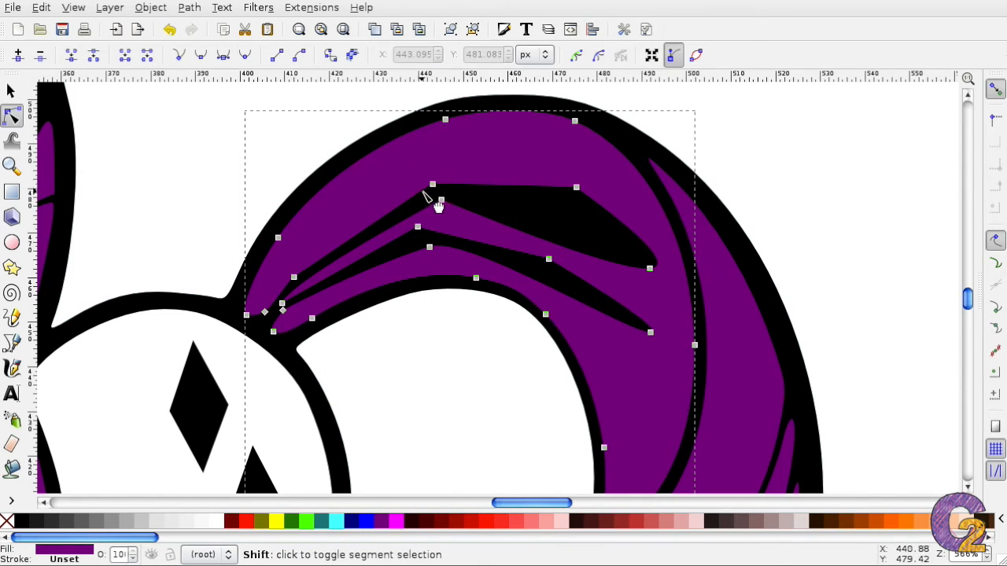
left_click_drag(432, 186, 491, 169)
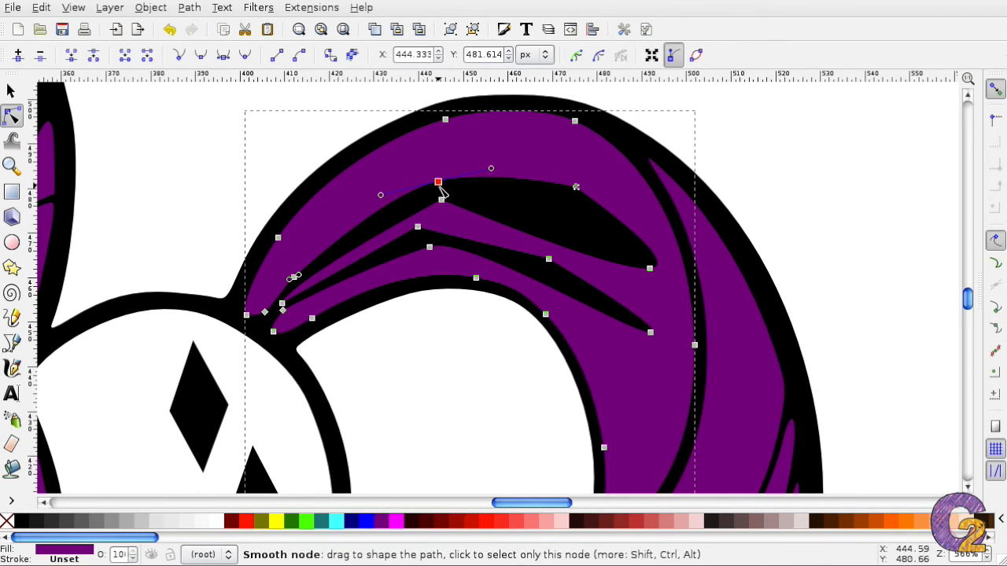
mouse_move(380, 195)
left_mouse_down()
mouse_move(378, 181)
mouse_move(381, 194)
left_mouse_up()
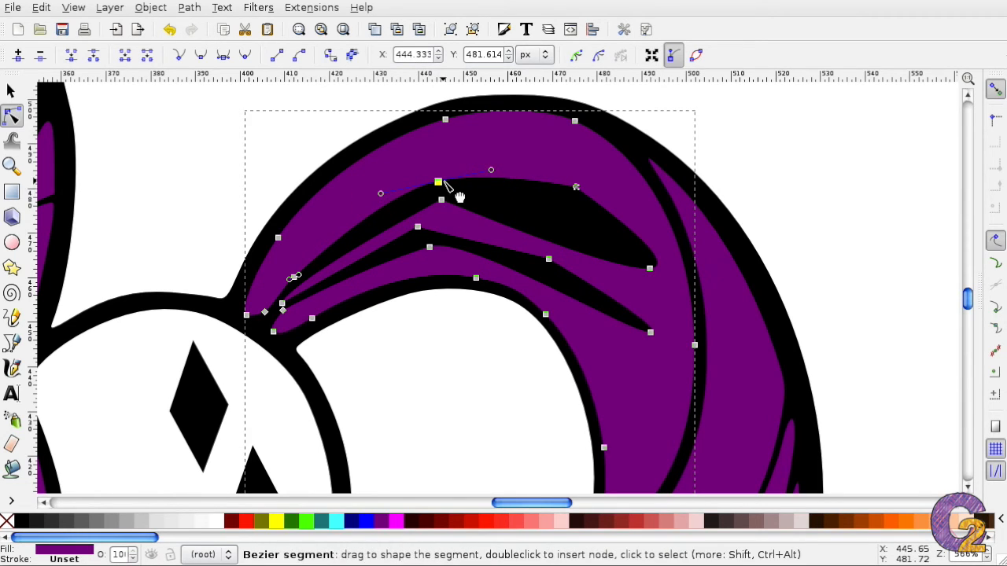
- Convert the upper strand's top-edge bend node to a cusp and adjust the top edge's Bezier handles to smooth its arc
left_click(438, 183)
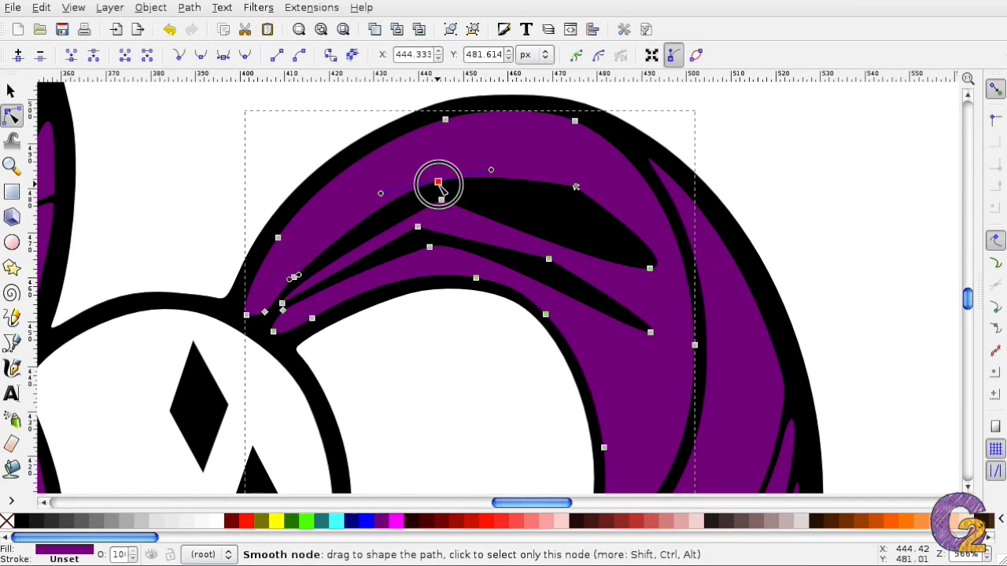
left_click(179, 59)
left_click_drag(381, 194, 387, 205)
key("ctrl+z")
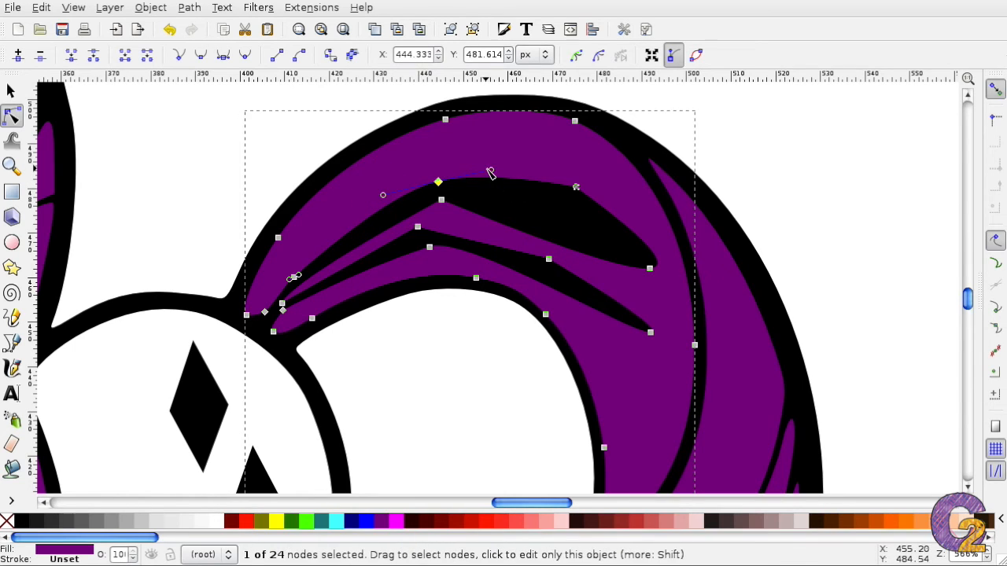
left_click_drag(490, 170, 495, 176)
left_click_drag(578, 188, 613, 203)
- Make the upper strand's tip node a cusp and reshape its handles so the bottom edge arcs parallel to the top edge
mouse_move(652, 269)
left_mouse_down()
mouse_move(644, 254)
mouse_move(619, 271)
mouse_move(641, 255)
mouse_move(652, 269)
mouse_move(638, 276)
left_mouse_up()
left_click(653, 270)
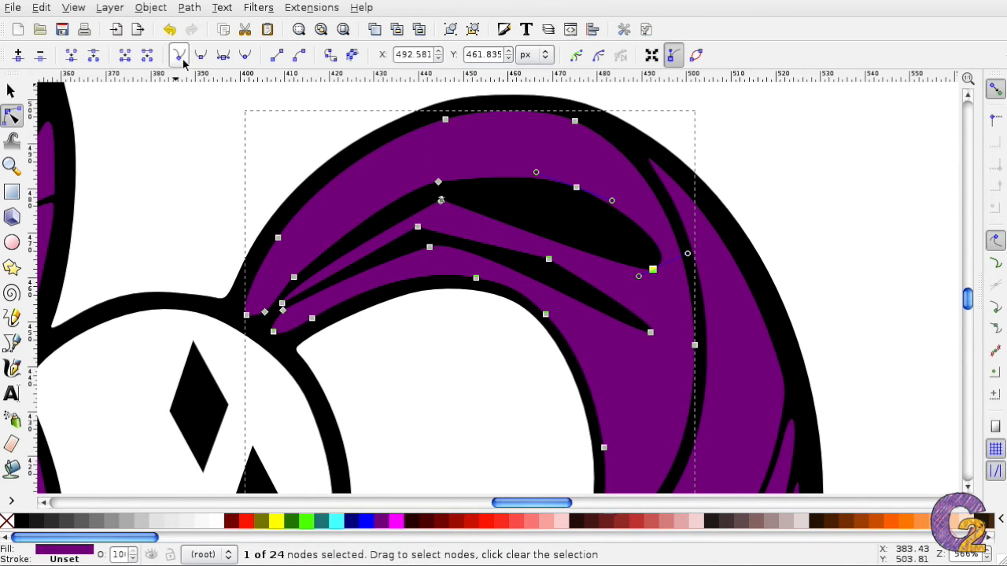
left_click_drag(639, 276, 563, 154)
mouse_move(688, 253)
left_mouse_down()
mouse_move(670, 260)
mouse_move(678, 270)
left_mouse_up()
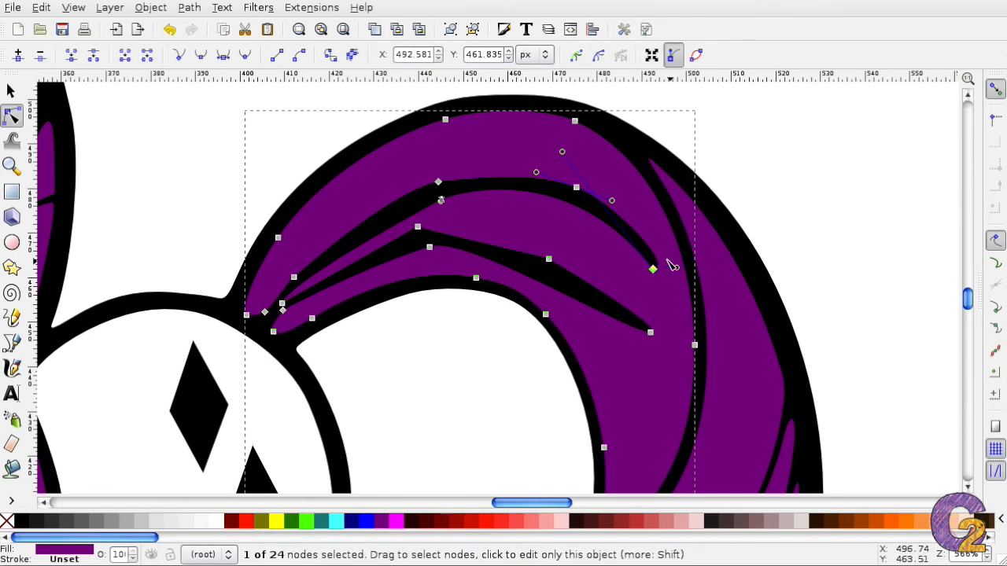
left_click_drag(562, 153, 520, 166)
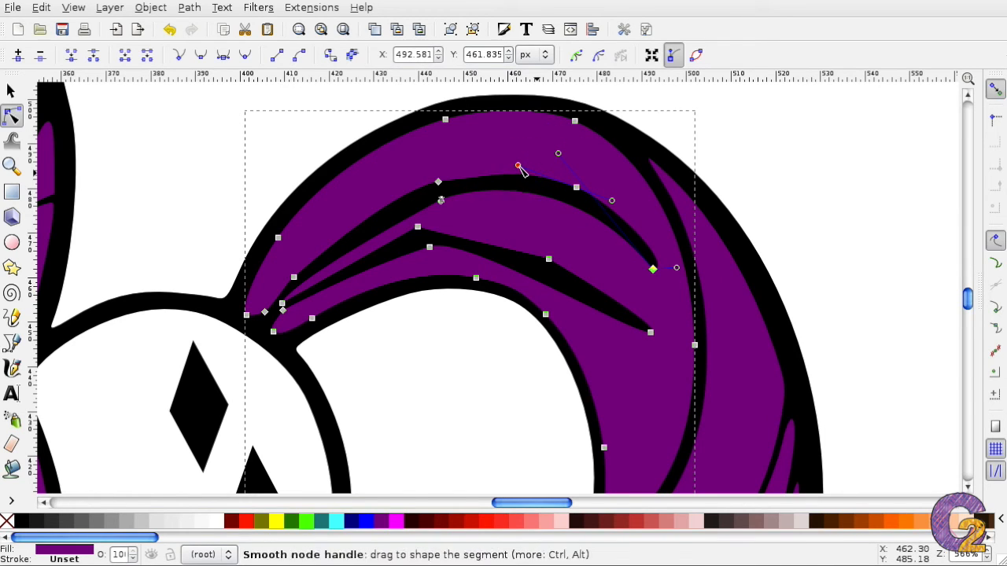
- Reposition the upper strand's inner bend nodes and handles on both edges to even out the line's thickness
left_click_drag(442, 202, 397, 209)
left_click(461, 195)
left_click(439, 182)
left_click_drag(494, 179, 475, 172)
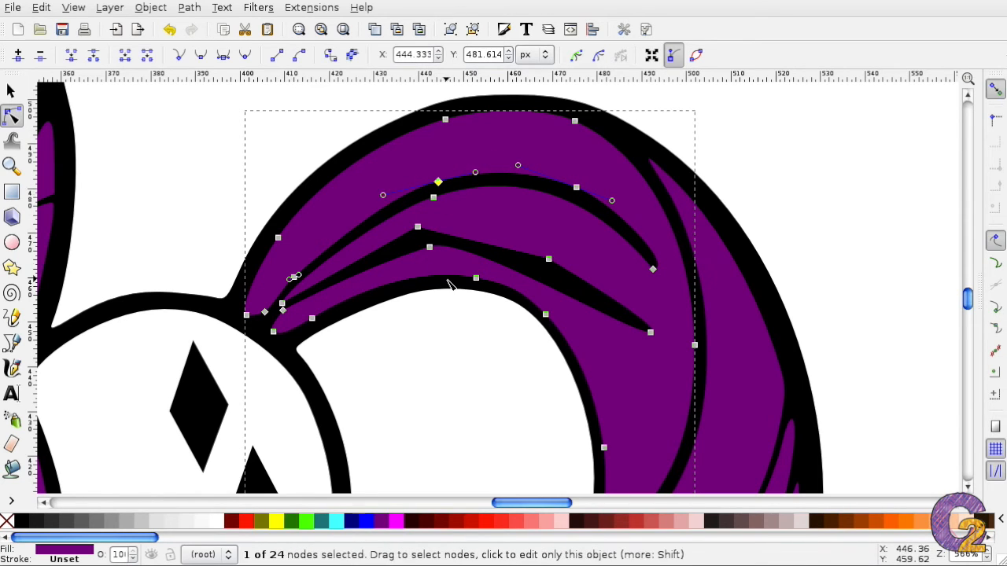
left_click(201, 208)
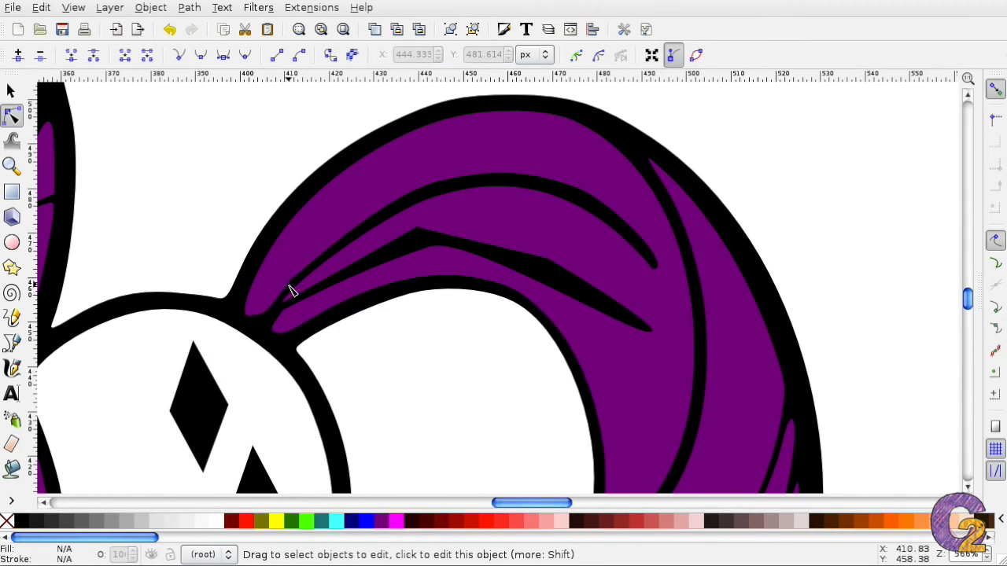
- Show the lower strand's tip handles, curve its outer bottom edge up with the handle, and nudge the bottom bend node
left_click(595, 313)
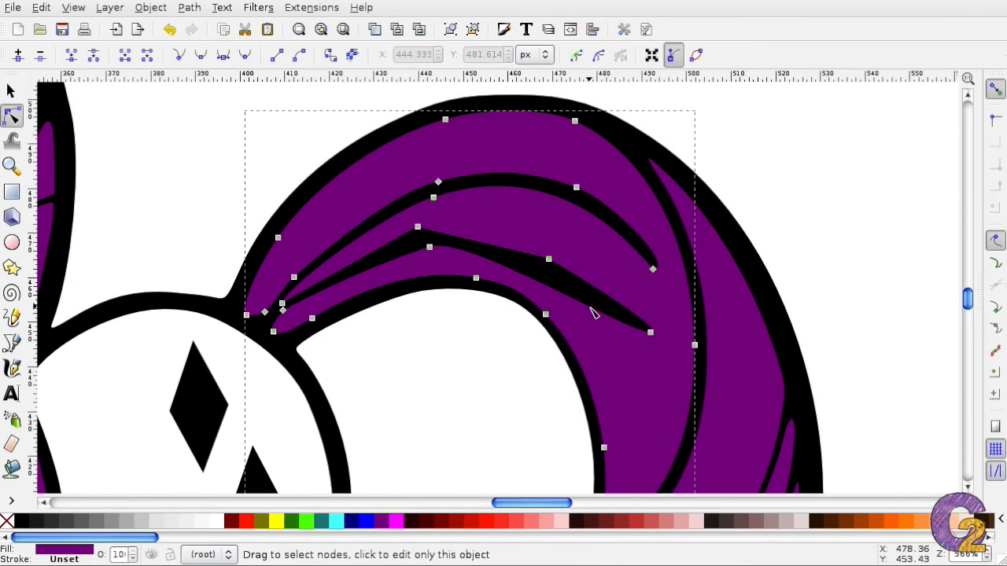
left_click(649, 333)
key("shift+c")
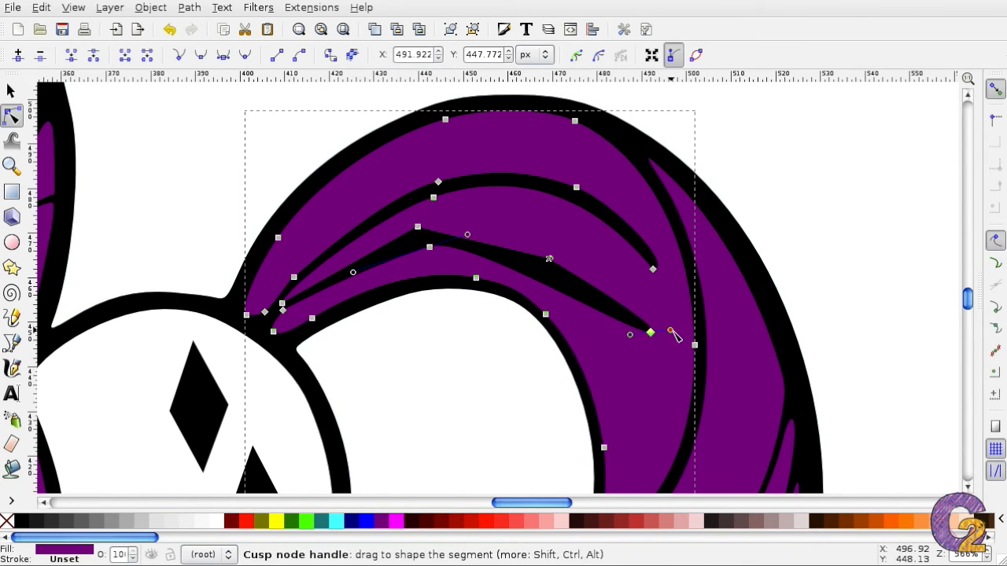
mouse_move(630, 335)
left_mouse_down()
mouse_move(564, 275)
mouse_move(577, 254)
mouse_move(550, 257)
mouse_move(540, 236)
left_mouse_up()
mouse_move(432, 249)
left_mouse_down()
mouse_move(450, 249)
mouse_move(440, 243)
left_mouse_up()
- Reshape the lower strand's top bend with its handle and shift the bottom-edge bend node up and outward to match
left_click(420, 225)
mouse_move(487, 203)
left_mouse_down()
mouse_move(479, 198)
mouse_move(512, 222)
left_mouse_up()
left_click_drag(441, 243, 465, 230)
left_click_drag(389, 257, 420, 238)
left_click(464, 229)
left_click(178, 55)
left_click(456, 338)
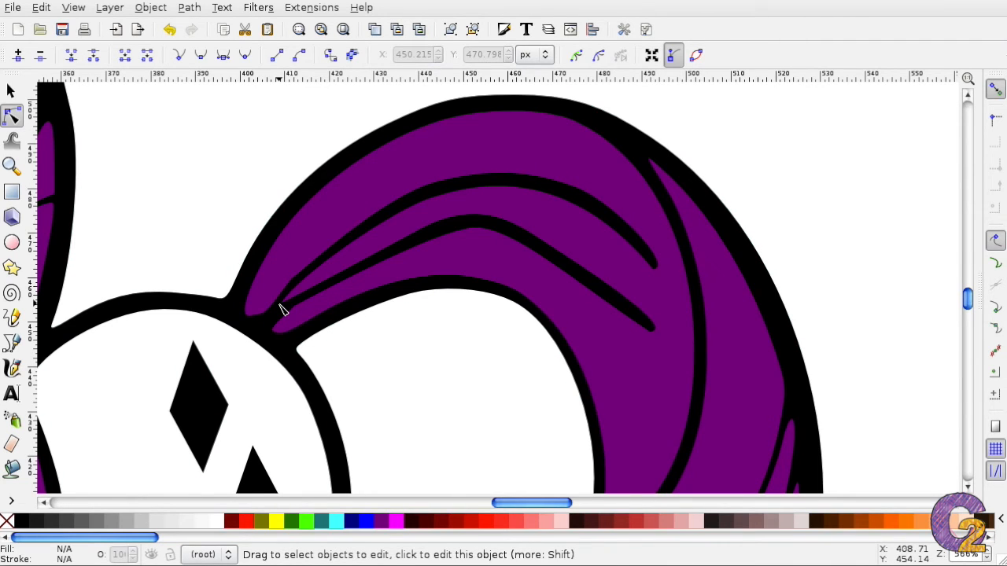
- Adjust the nodes and handles where the two strands meet at the tail's base to refine the purple corners
scroll(284, 310, "up", 2)
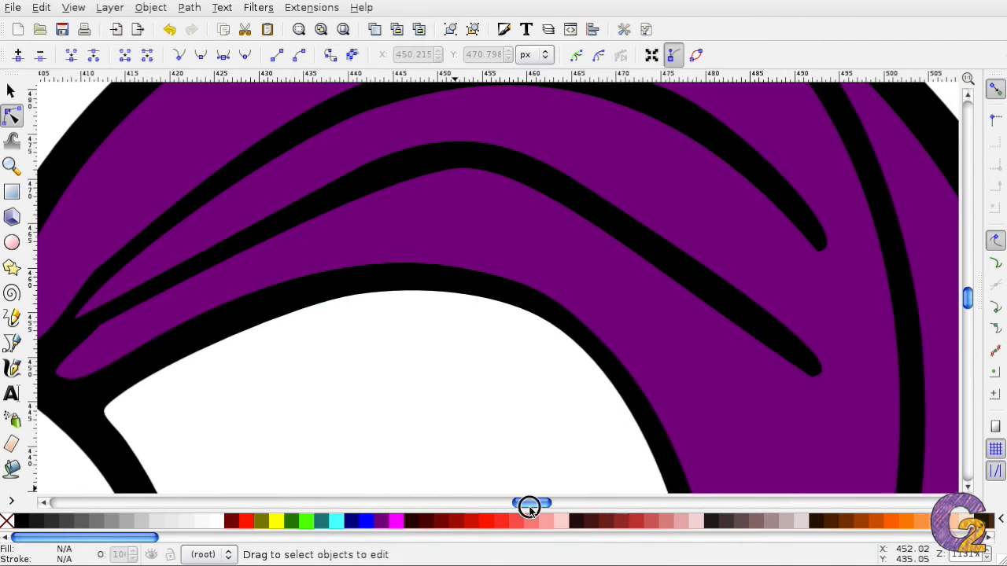
scroll(280, 310, "left", 5)
left_click(582, 318)
left_click_drag(568, 325, 579, 332)
left_click_drag(529, 280, 594, 330)
left_click(532, 337)
left_click_drag(583, 273, 583, 279)
left_click_drag(556, 382, 558, 387)
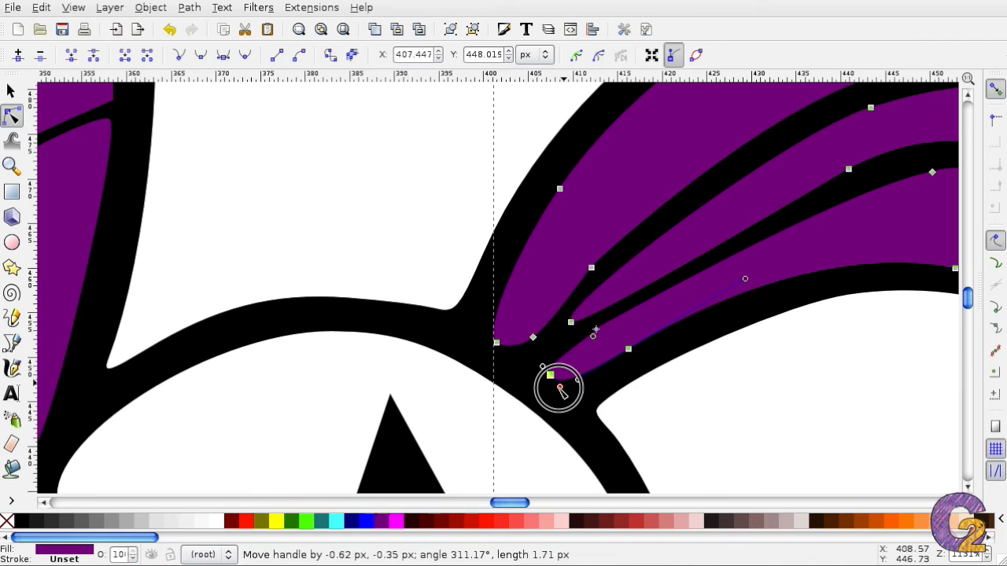
- Smooth the start of the lower strand's bottom edge at the tail's base by adjusting the handle of its node
left_click(705, 413)
left_click(595, 331)
left_click_drag(598, 332, 616, 314)
left_click(732, 401)
key("minus")
key("minus")
key("minus")
key("minus")
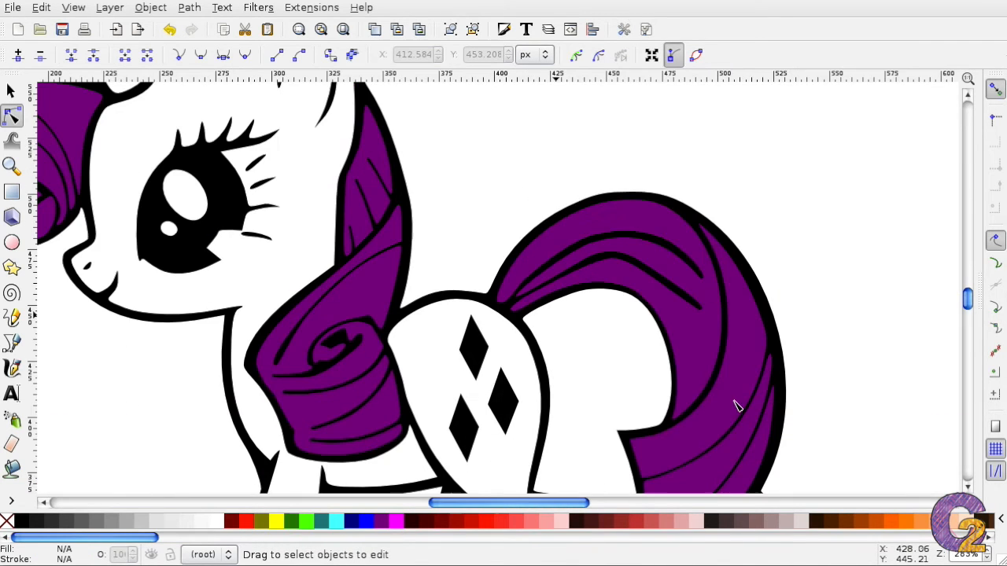
left_click(668, 299)
left_click(821, 236)
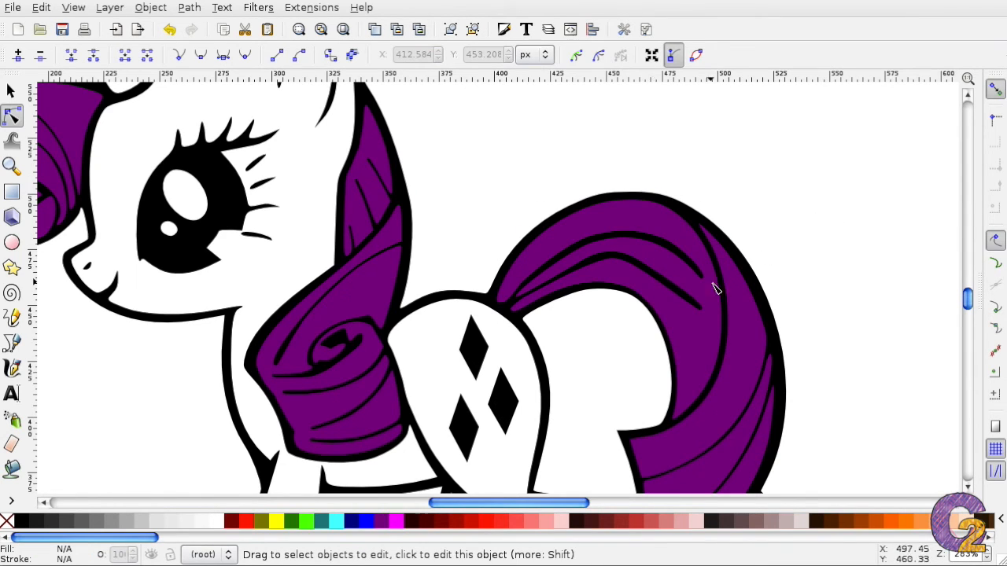
- Adjust the outer node and the inner bend node's handle on the lower strand's top edge to round its curve
left_click(653, 276)
left_click_drag(657, 275, 657, 269)
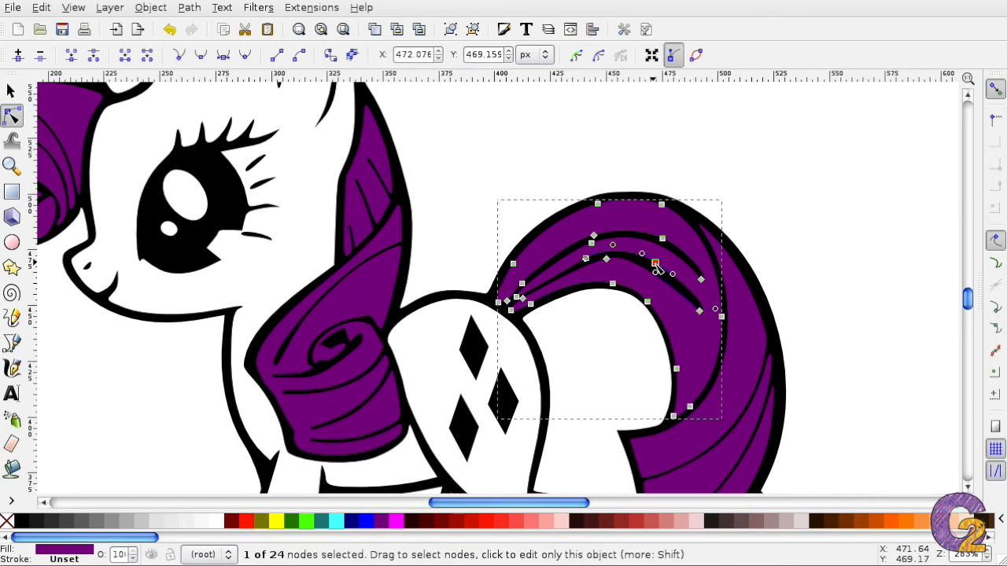
left_click(823, 226)
left_click(602, 260)
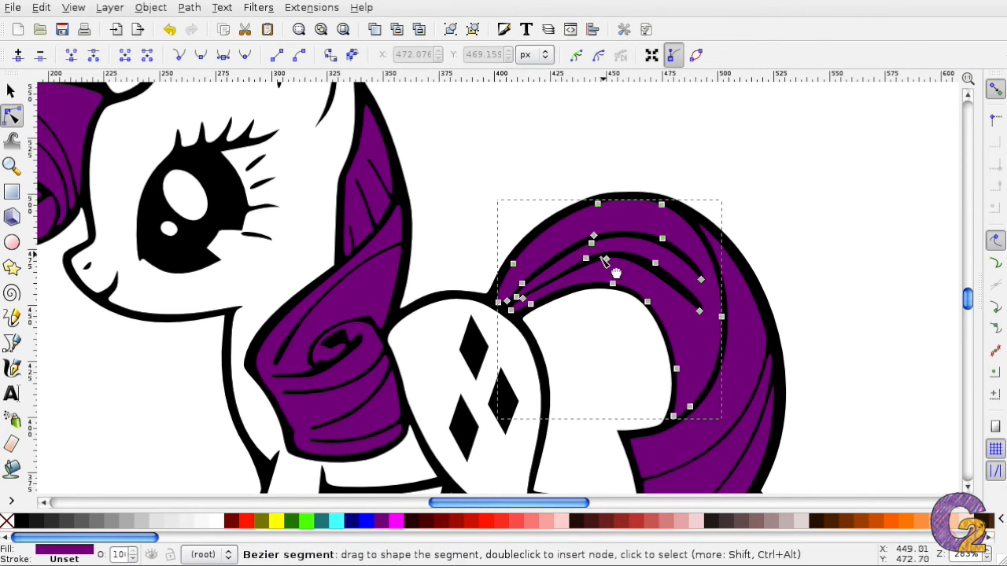
left_click_drag(616, 239, 581, 266)
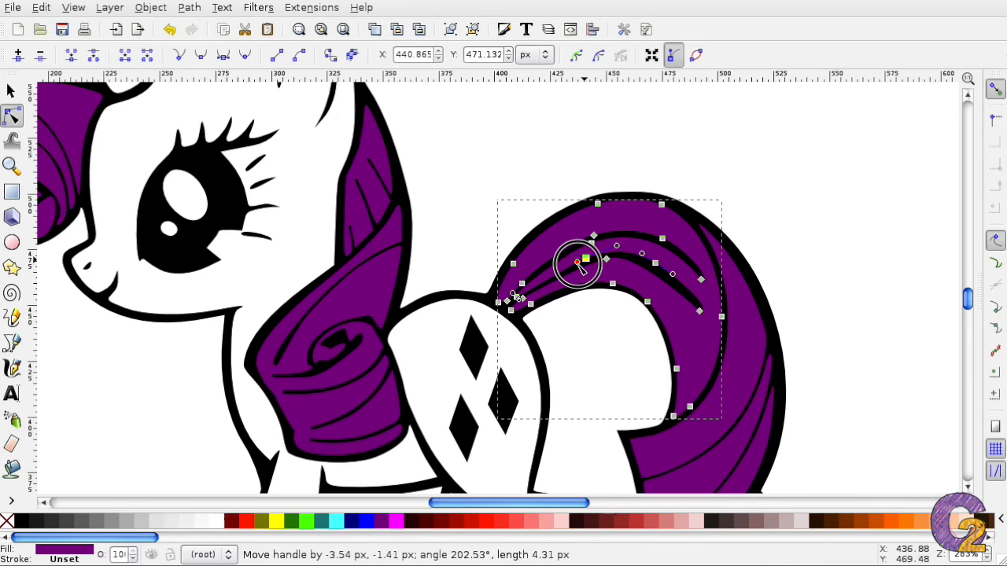
- Lengthen the outer handle of the lower strand's bottom-edge bend node to round the underside of the strand
left_click(821, 247)
left_click(603, 259)
left_click(602, 259)
left_click_drag(629, 254, 645, 258)
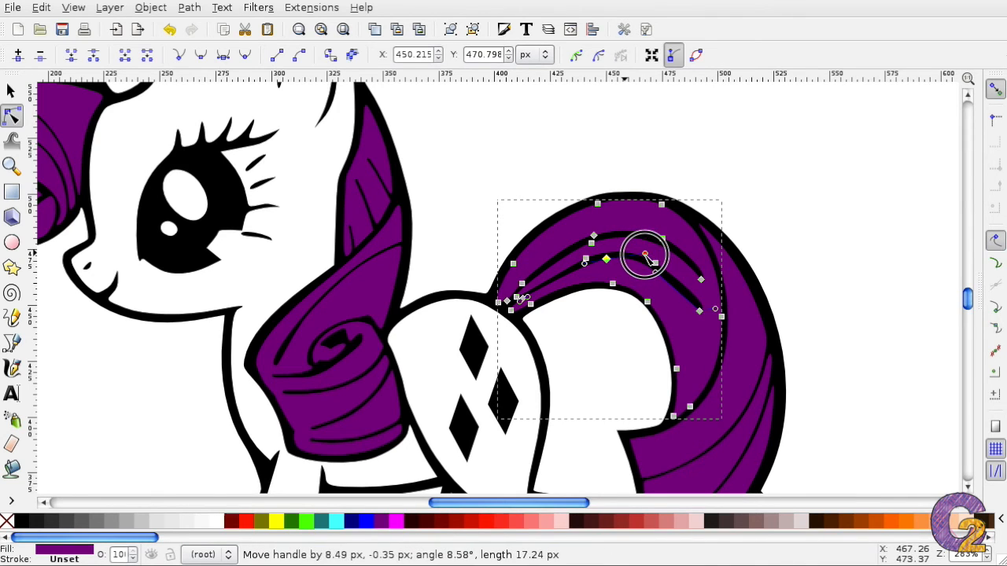
left_click(803, 236)
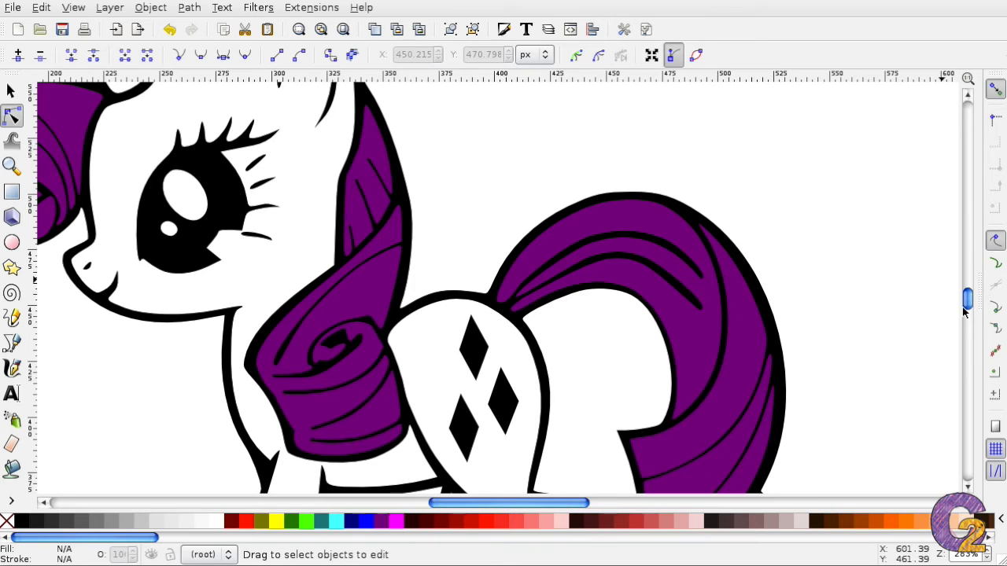
- Draw a closed red patch over the upper ends of the two thin lines at the tail's outer edge and remove its stroke
scroll(968, 302, "up", 3)
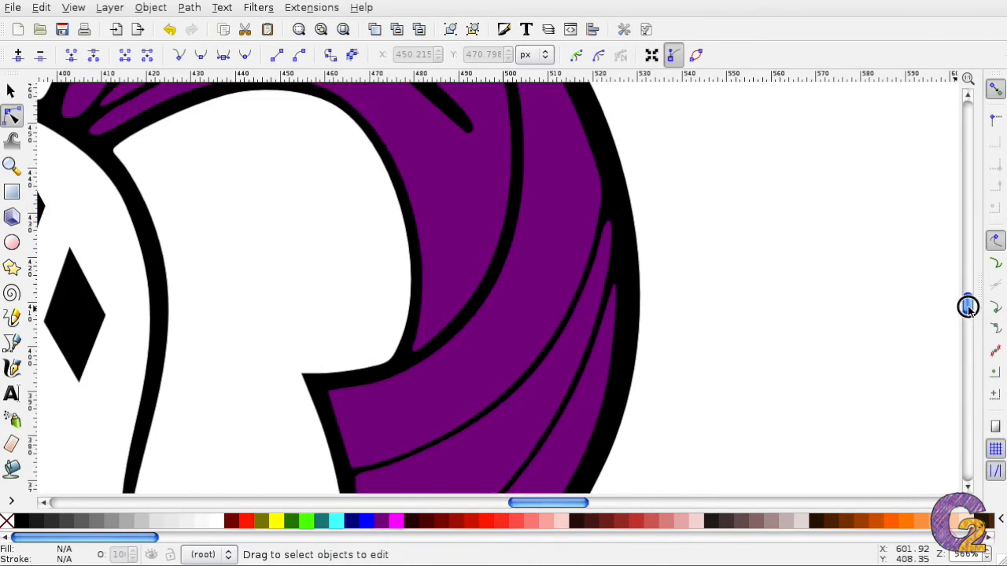
scroll(968, 307, "up", 2)
key("b")
left_click(594, 211)
left_click(616, 355)
left_click(600, 382)
left_click(575, 349)
key("Return")
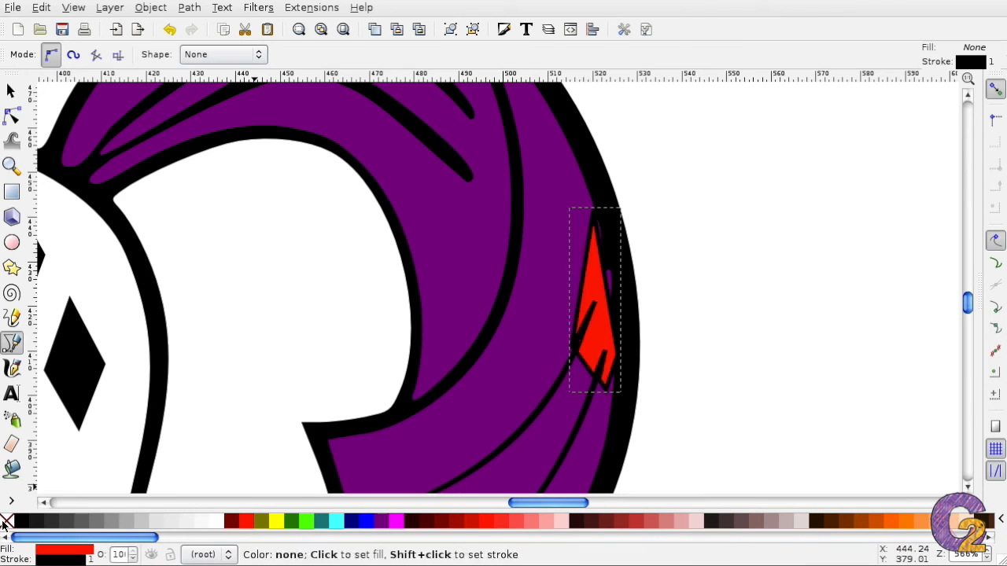
left_click(7, 520, "shift")
- Reshape the outer-edge patch's nodes and handles around the ends of the two thin strand lines
key("n")
mouse_move(595, 302)
left_mouse_down()
mouse_move(582, 349)
mouse_move(603, 307)
left_mouse_up()
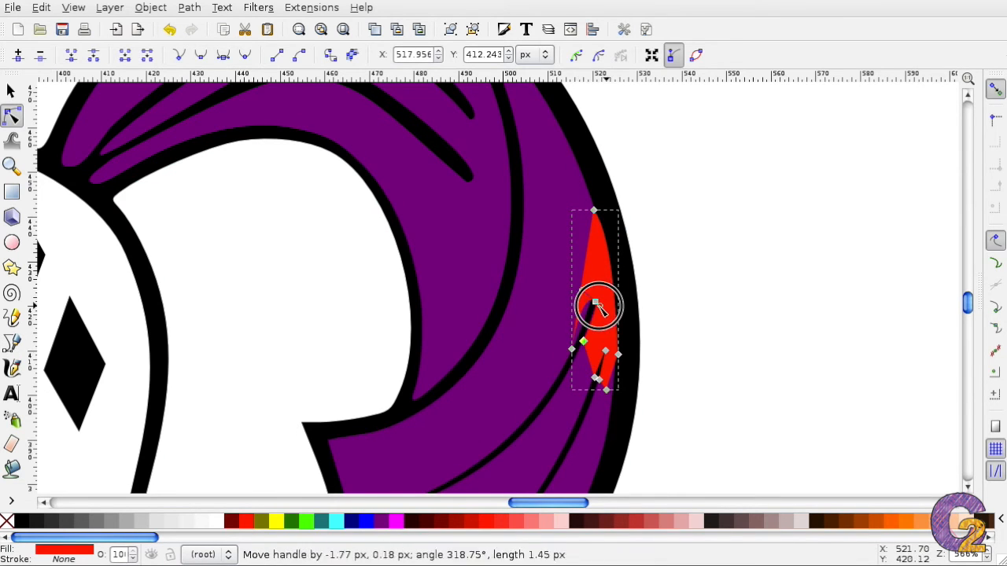
left_click_drag(602, 370, 618, 362)
left_click(718, 348)
- Merge the outer-edge patch with the neighbouring purple tail fills
key("s")
left_click(574, 320)
left_click(606, 353, "shift")
key("Delete")
key("5")
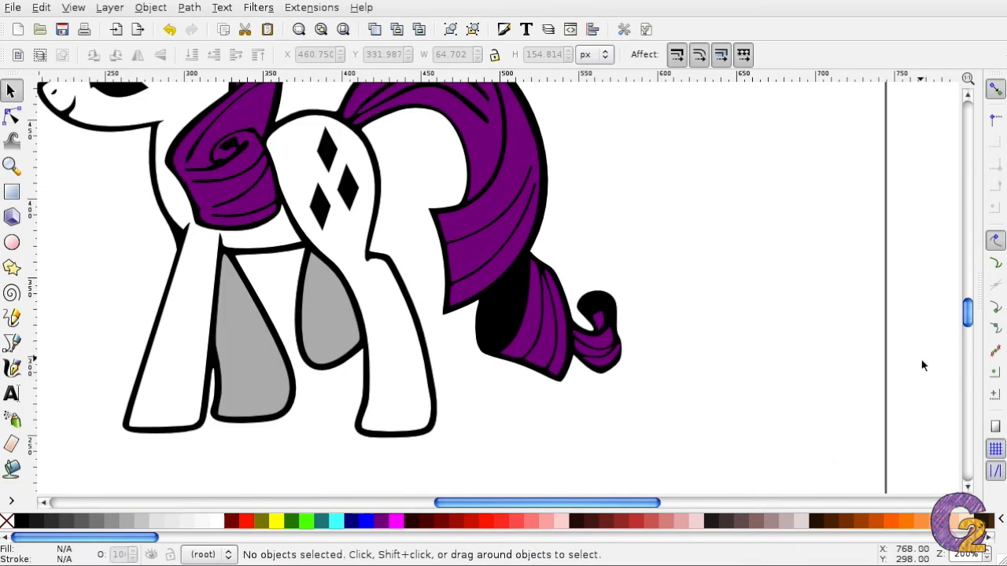
- Draw a red patch across the top ends of the two strand lines in the tail's lower section and begin shaping its nodes
key("plus")
key("plus")
key("plus")
key("b")
left_click(593, 208)
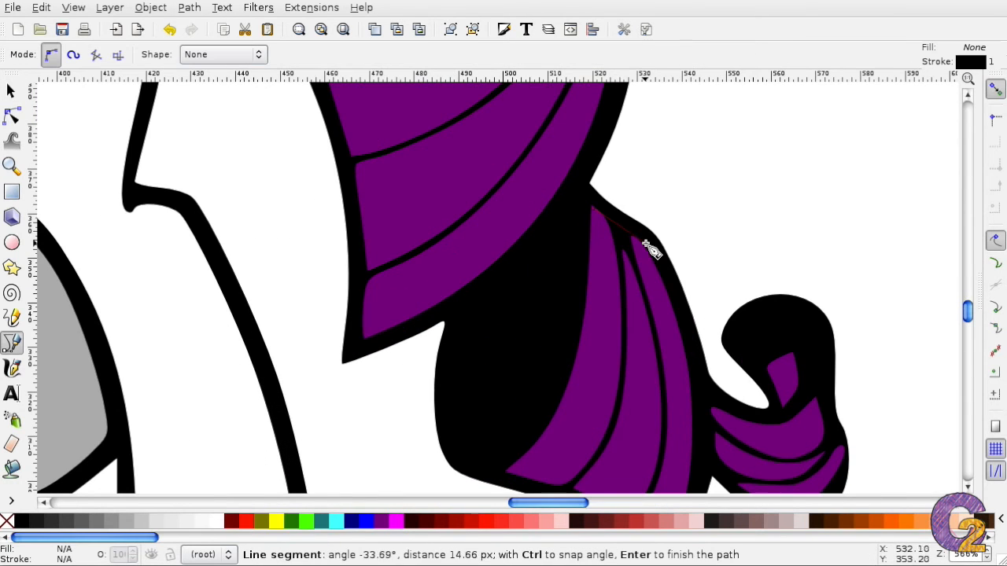
left_click(593, 207)
key("n")
left_click_drag(644, 219, 630, 236)
key("plus")
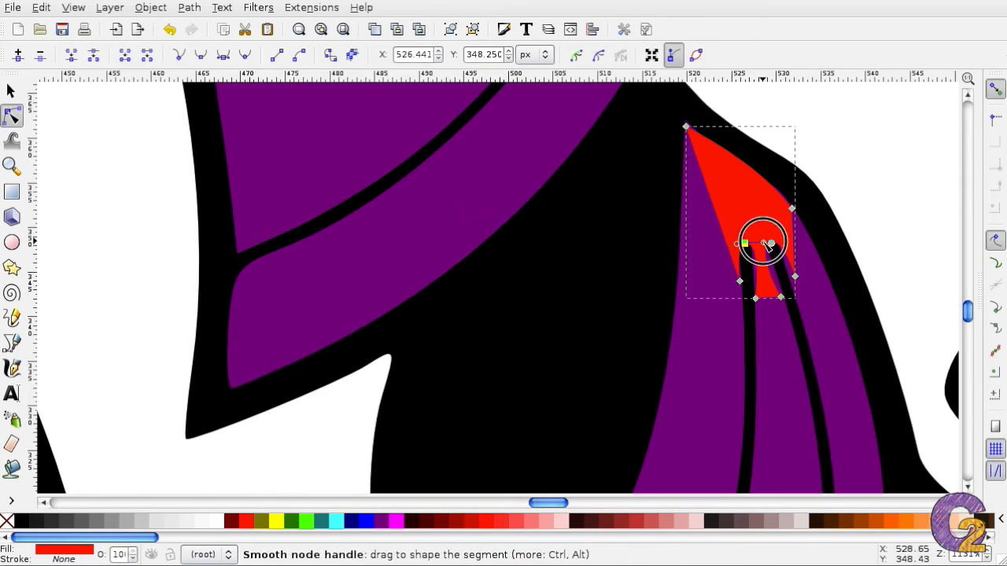
- Adjust the patch's nodes and handles around the outer strand line so its end is rounded and tapered
left_click(771, 243)
left_click_drag(785, 242, 783, 237)
left_click_drag(794, 277, 791, 281)
left_click_drag(780, 298, 784, 294)
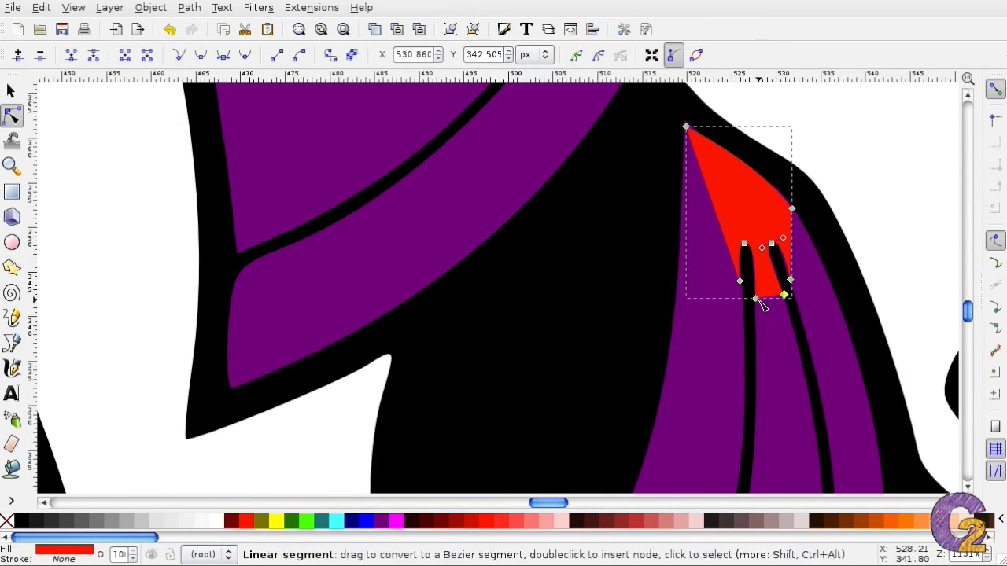
- Merge the patch with the purple fills of the tail's lower section
key("F1")
left_click(725, 361, "shift")
left_click(773, 377, "shift")
key("ctrl+k")
key("minus")
key("minus")
key("Escape")
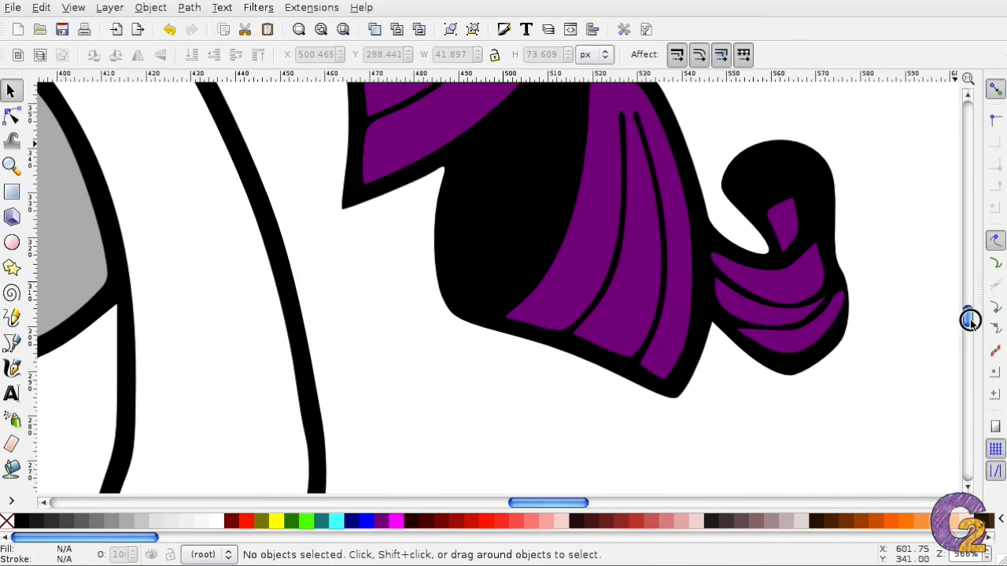
- Draw a closed red patch along the inner edge of the tail's curled tip, covering the starts of its two strand lines
key("b")
left_click(711, 256)
left_click(717, 300)
left_click(739, 331)
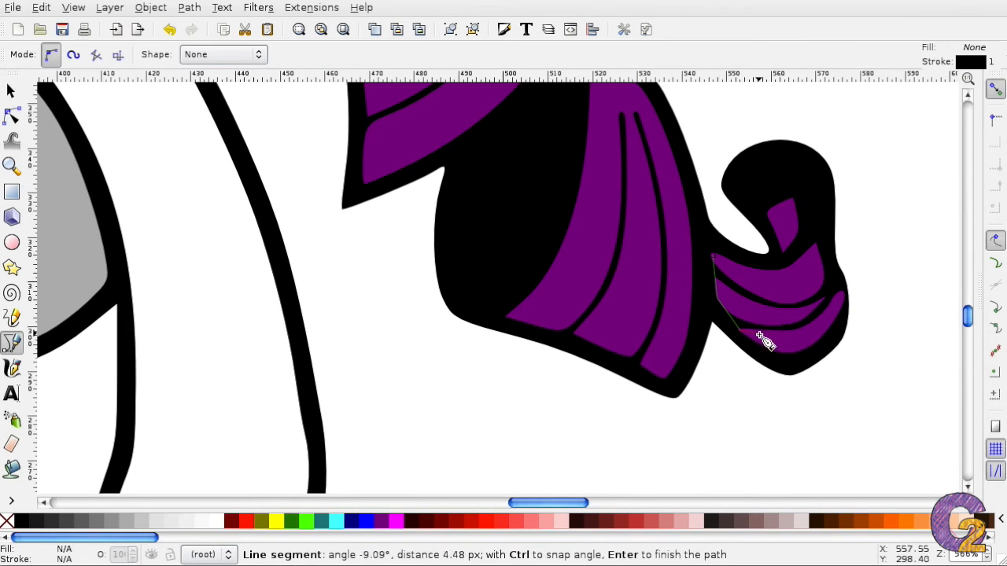
left_click(718, 260)
key("plus")
key("plus")
scroll(503, 315, "right", 2)
- Reshape the curled tip's patch so both strand ends are rounded and its outline follows the purple edge
key("F2")
left_click(479, 364)
left_click_drag(478, 363, 486, 362)
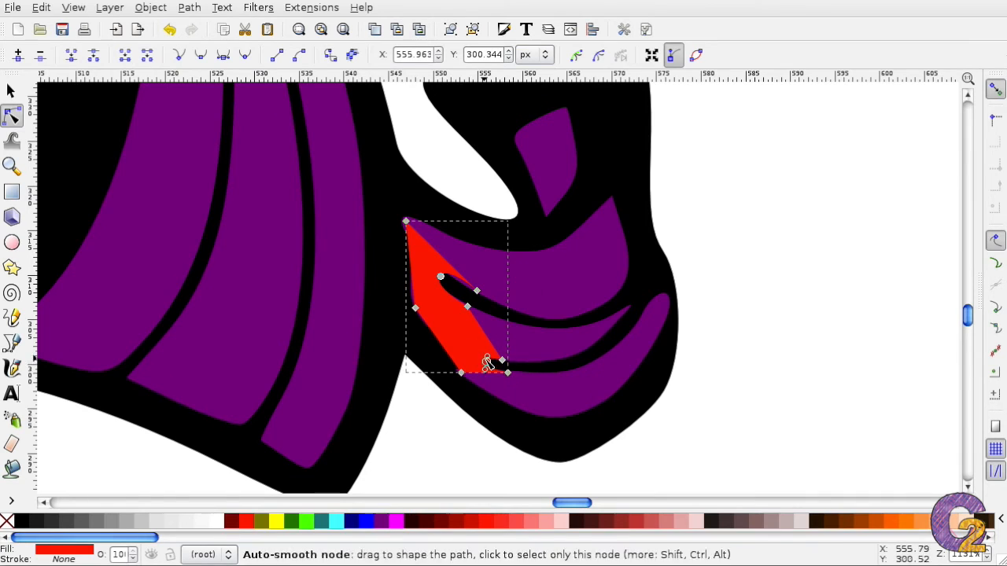
left_click_drag(445, 265, 449, 284)
left_click_drag(411, 310, 405, 228)
- Merge the patch with the curled tip's purple fills and check the merged shape's nodes at the upper strand's end
key("F1")
left_click_drag(700, 441, 389, 181)
left_click(189, 7)
left_click(211, 85)
key("Escape")
left_click(478, 336)
key("F2")
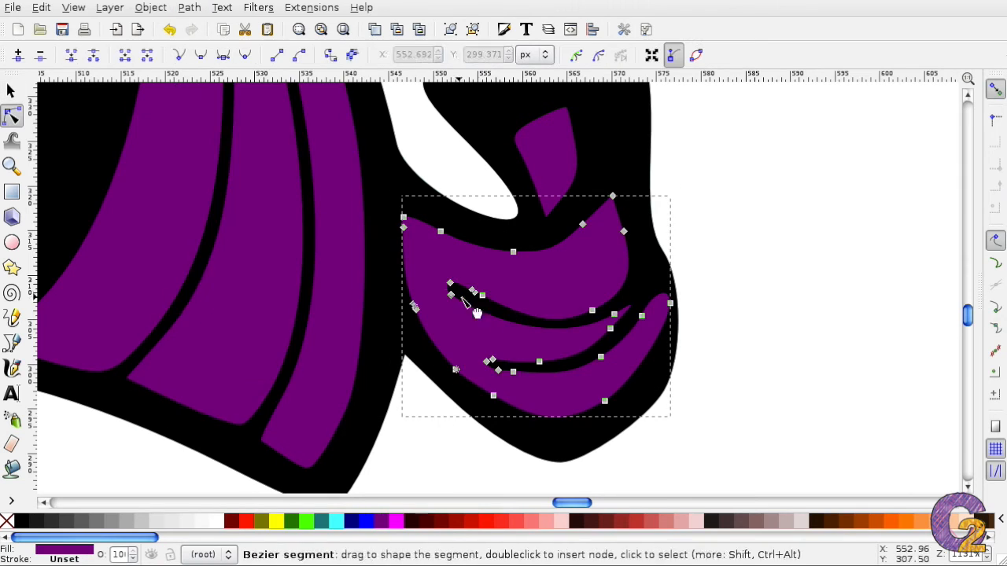
left_click(809, 251)
left_click(450, 286)
left_click(770, 254)
- Draw a closed patch bridging the small purple piece inside the curl and the large purple fill below it
left_click(11, 344)
left_click(537, 187)
left_click(548, 228)
left_click(534, 252)
left_click(579, 260)
left_click(578, 165)
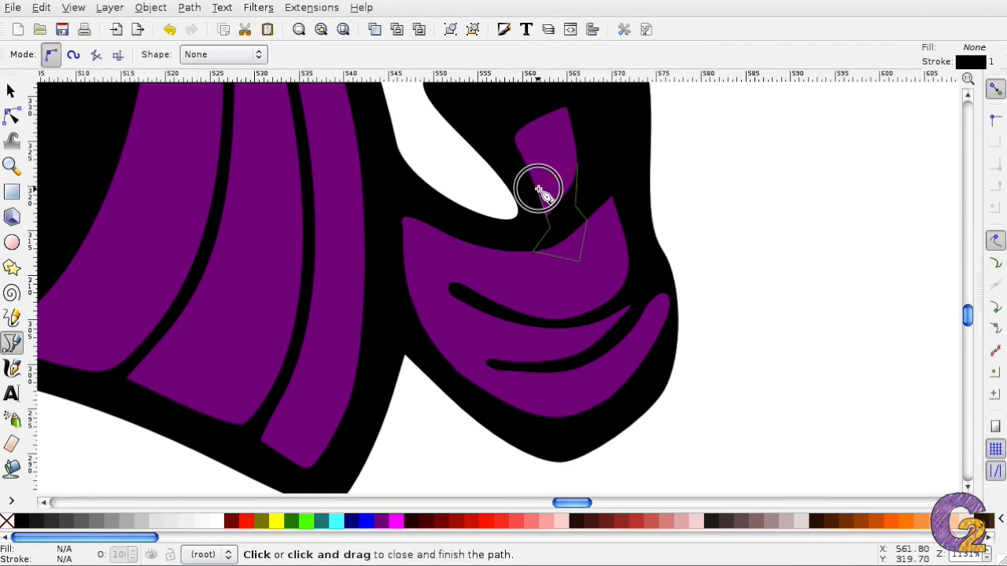
left_click(537, 186)
- Curve the bridging patch's edge and merge it with the curl's purple fills
key("F2")
left_click_drag(551, 220, 591, 218)
key("F1")
key("ctrl+a")
left_click(799, 232)
key("minus")
key("minus")
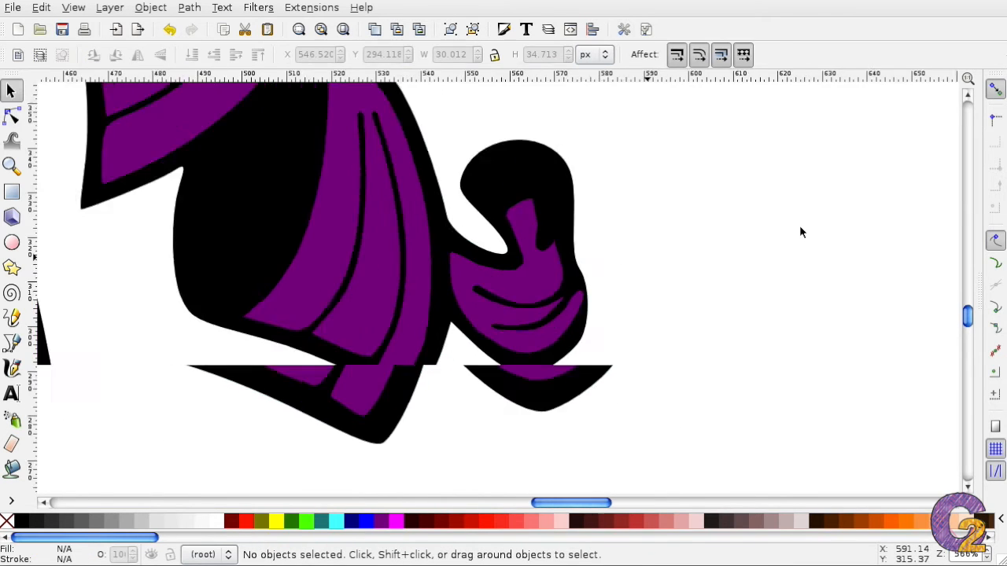
- Draw a closed red patch over the lower ends of the two strand lines in the mane above the forehead
key("minus")
key("minus")
key("minus")
scroll(974, 287, "up", 5)
key("plus")
key("plus")
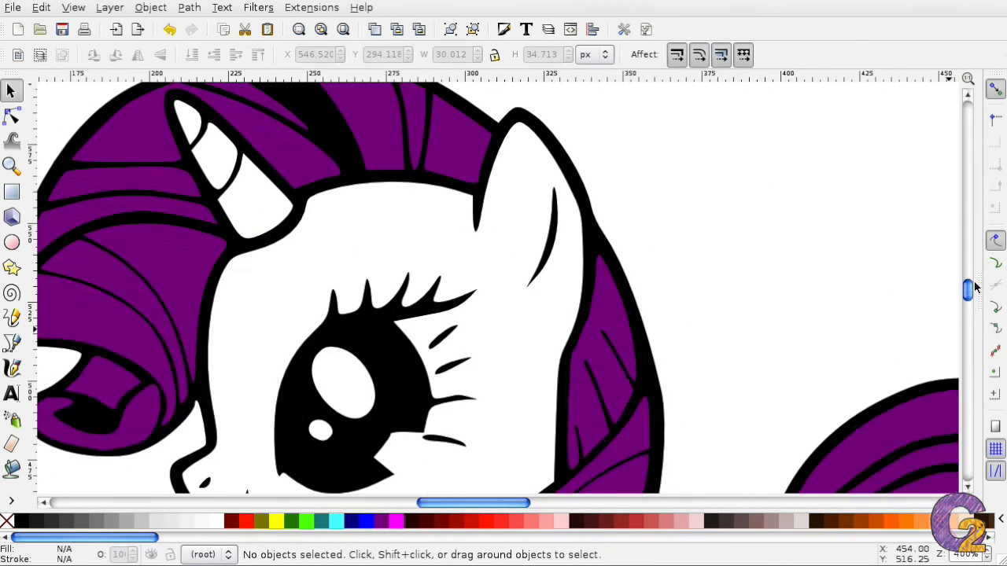
scroll(973, 287, "up", 3)
key("plus")
key("b")
left_click(603, 407)
left_click(704, 413)
left_click(667, 367)
left_click(603, 407)
- Reshape the mane patch's nodes and handles to round and taper the lower ends of the two strand lines
left_click(11, 116)
left_click_drag(654, 360, 681, 364)
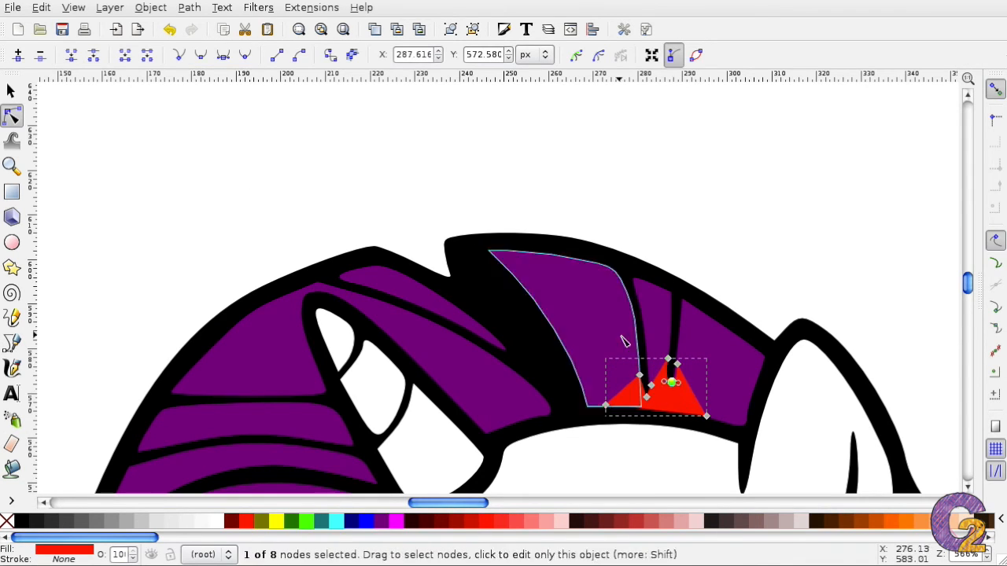
key("plus")
key("plus")
scroll(939, 459, "down", 5)
left_click_drag(854, 268, 791, 318)
left_click_drag(717, 354, 810, 358)
- Merge the red patch with the purple fills above the forehead and smooth the merged fill's lower edge
key("s")
key("ctrl+a")
key("alt+p")
key("u")
key("n")
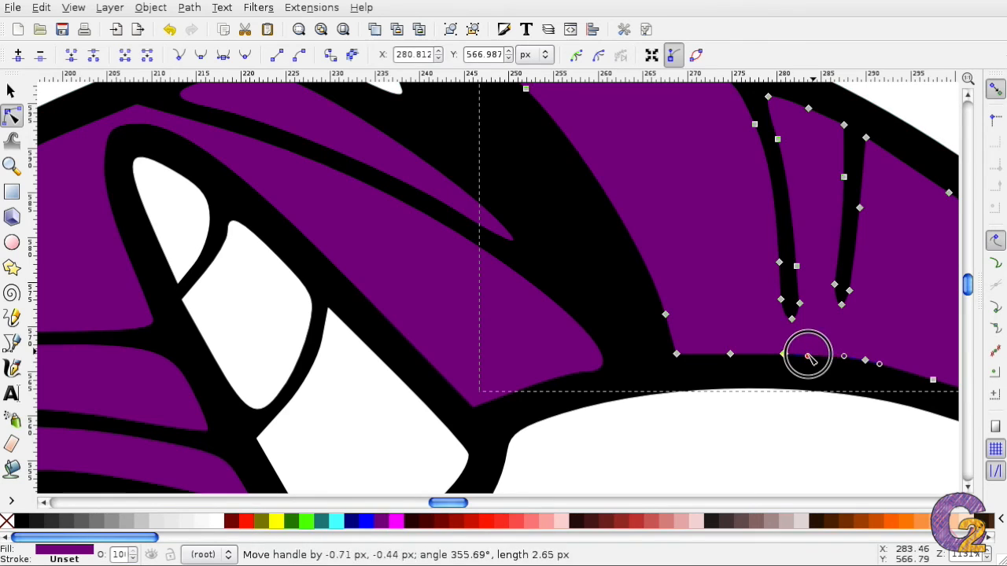
- Draw a closed red patch over the lower end of the strand line between the horn and the mane's black notch
key("minus")
key("minus")
key("b")
left_click(480, 238)
left_click(531, 302)
left_click(455, 270)
left_click(459, 239)
left_click(476, 254)
left_click(480, 238)
key("n")
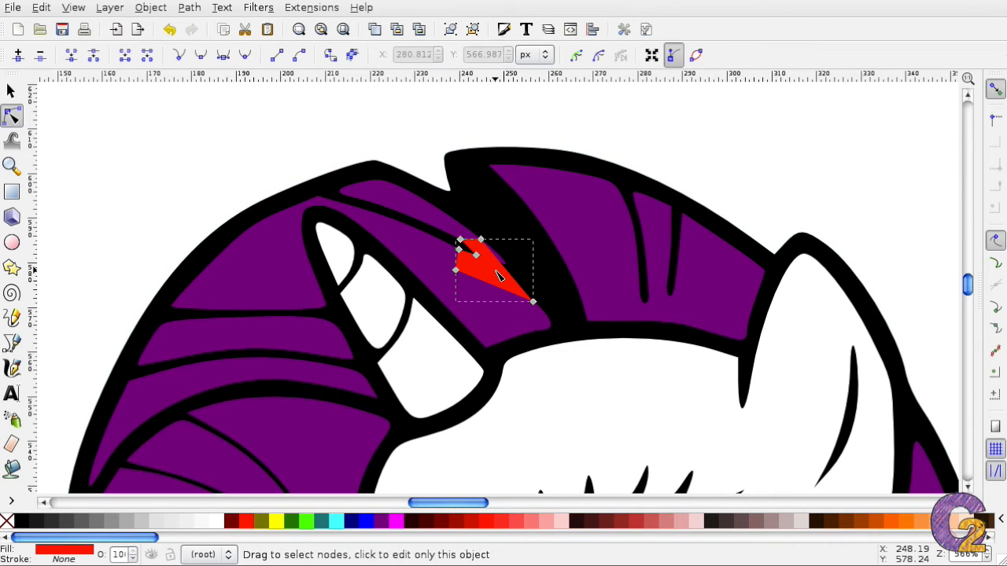
- Curve the patch's edges to round the strand line's tip and merge it with the adjoining purple fills
left_click(476, 254)
left_click(452, 311, "shift")
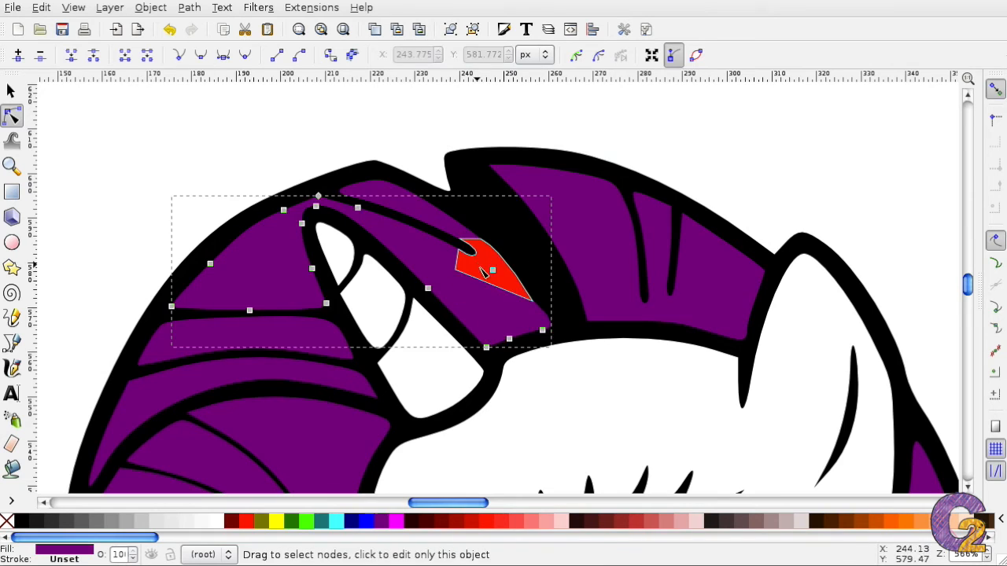
left_click(67, 128)
left_click(11, 91)
left_click(498, 288, "shift")
left_click(189, 8)
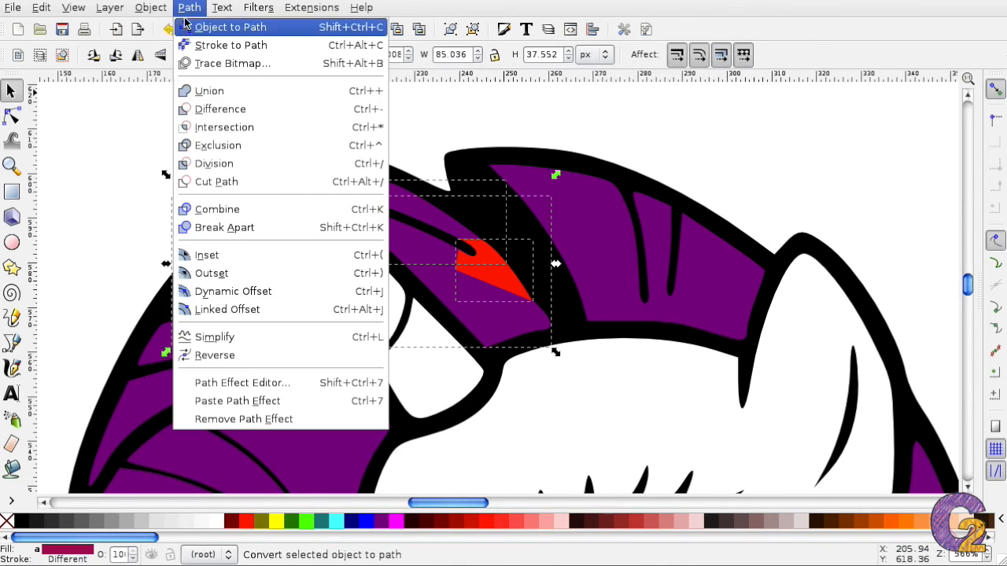
left_click(216, 107)
key("Escape")
- Draw a closed red patch over the horn-side ends of the two upper strand lines in the front mane
key("b")
scroll(321, 162, "down", 3)
left_click(314, 154)
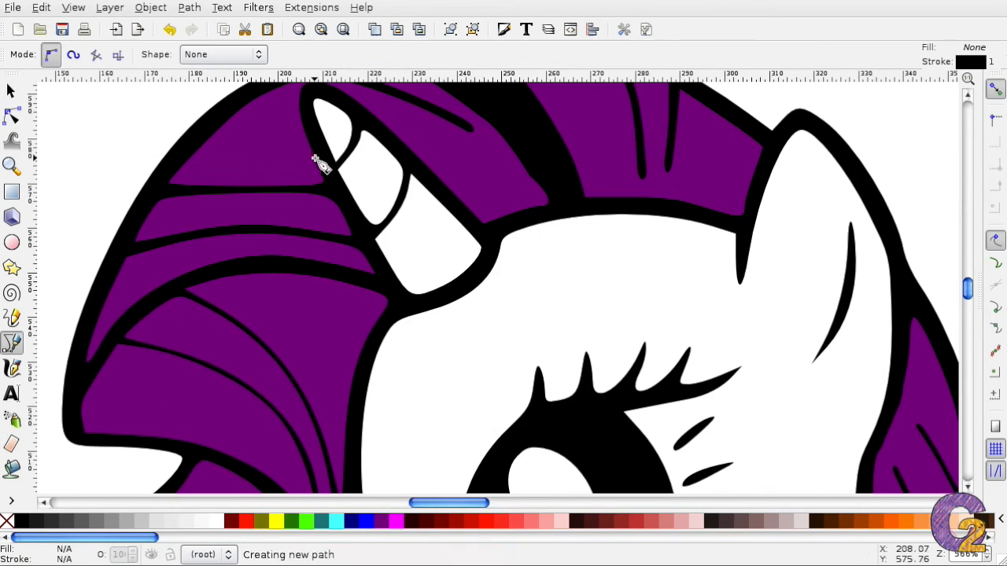
left_click(310, 230)
left_click(293, 188)
left_click(311, 189)
left_click(314, 154)
left_click(247, 521)
- Adjust the patch's nodes to round both strand tips and extend its corner along the mane edge beside the horn
key("n")
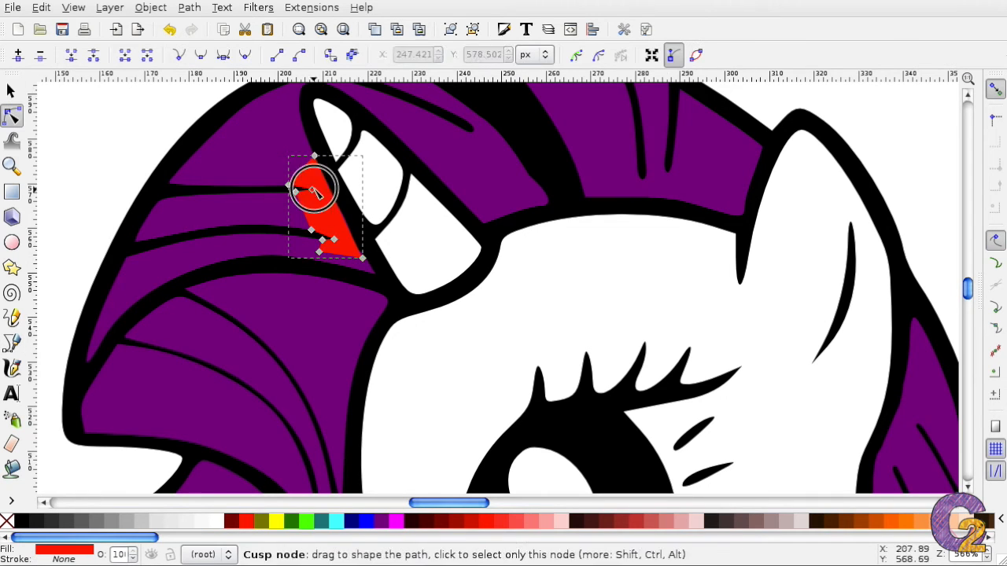
scroll(326, 259, "up", 1)
scroll(425, 236, "left", 5)
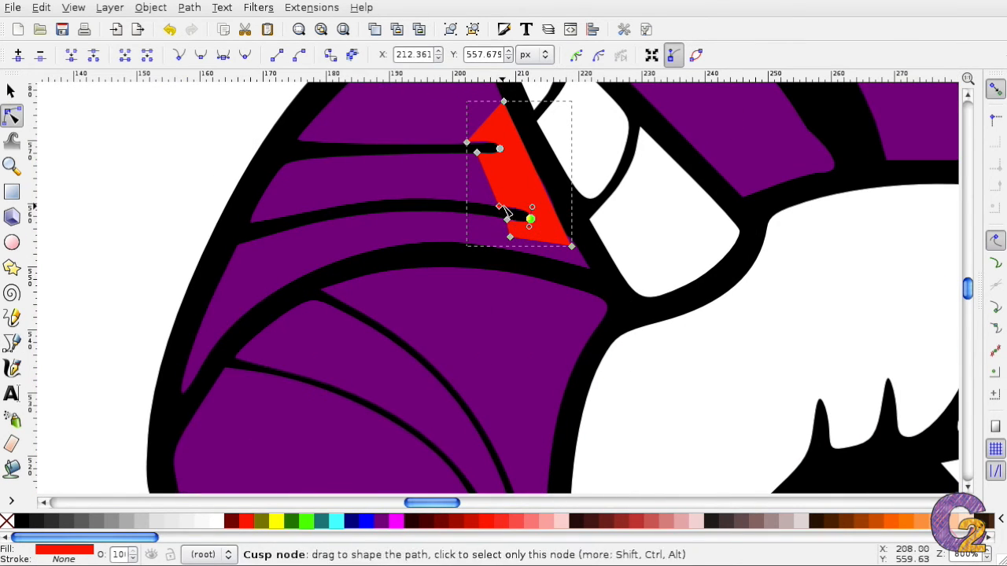
left_click(504, 154)
left_click_drag(572, 247, 584, 265)
left_click(591, 271)
left_click(416, 238)
- Merge the patch with the three surrounding purple fills and delete the surplus node near the upper strand's tip
key("s")
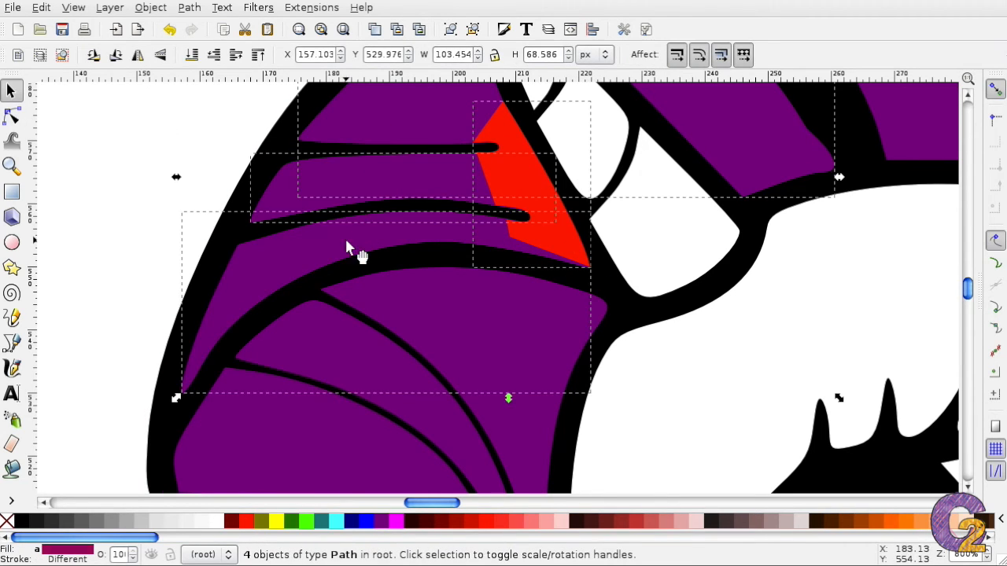
key("ctrl+k")
key("n")
scroll(504, 93, "up", 3)
left_click(504, 149)
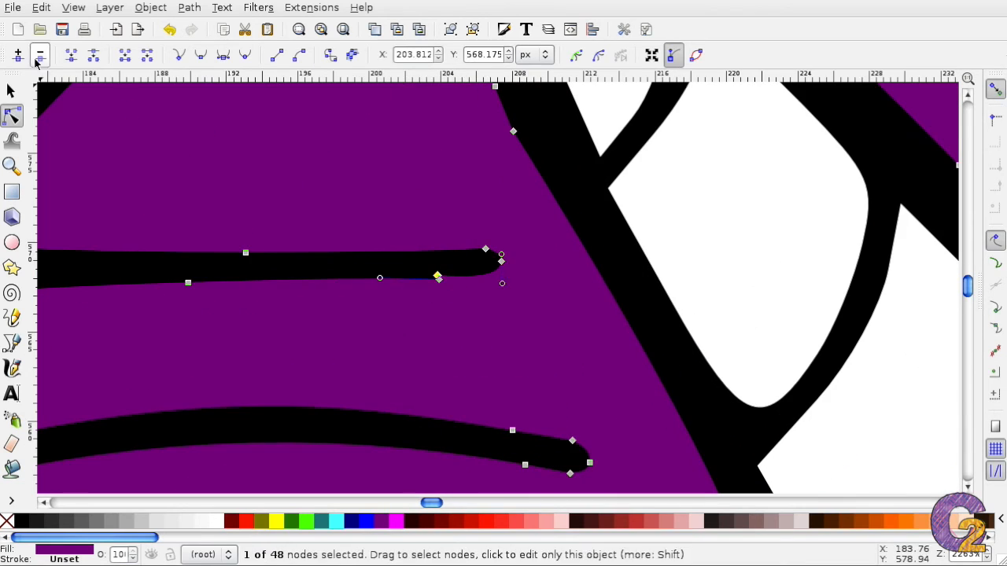
- Reshape the merged fill's nodes and handles around the horn's tip to even out the black outline there
key("s")
key("minus")
key("minus")
key("minus")
key("minus")
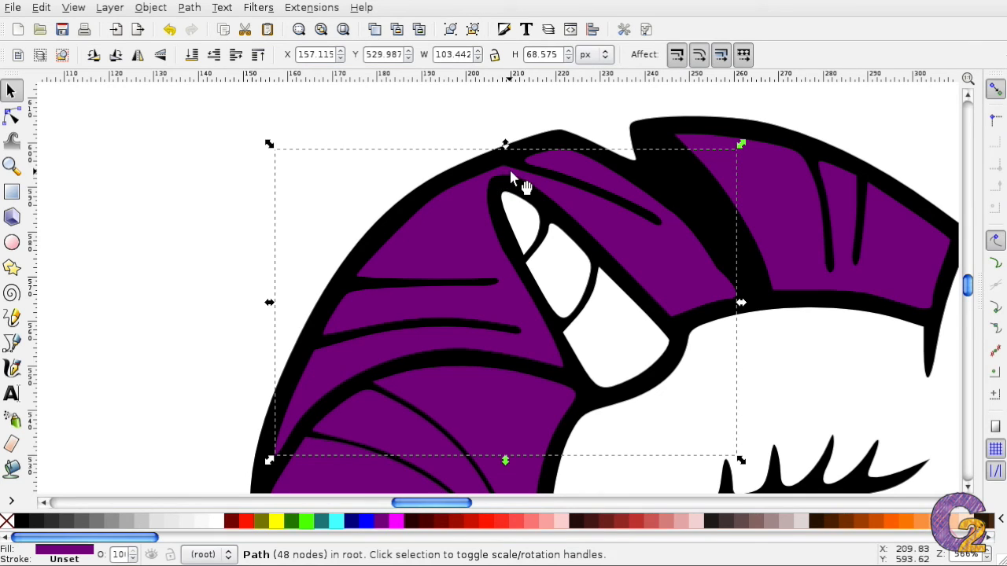
left_click(11, 116)
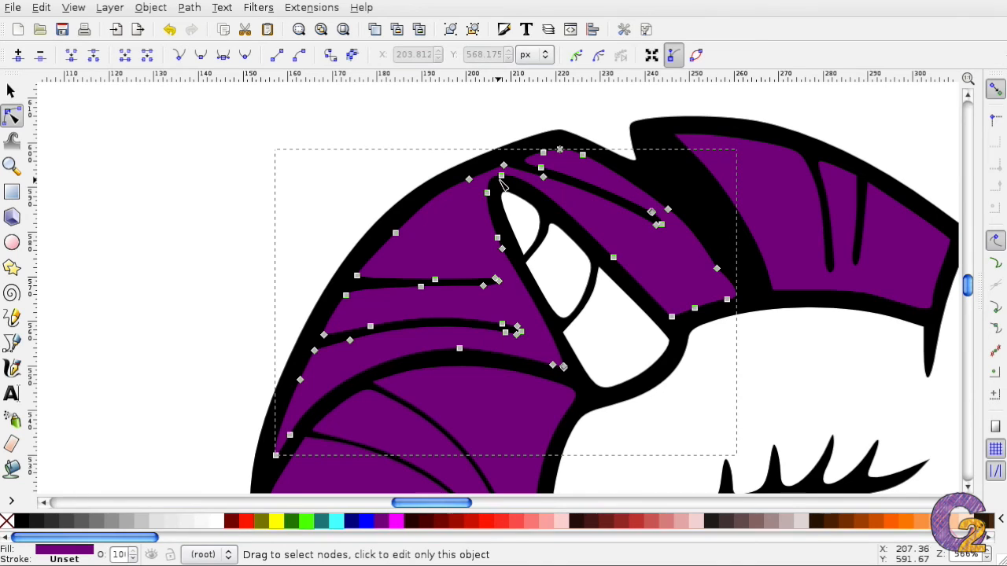
left_click(503, 177)
left_click_drag(507, 183, 494, 198)
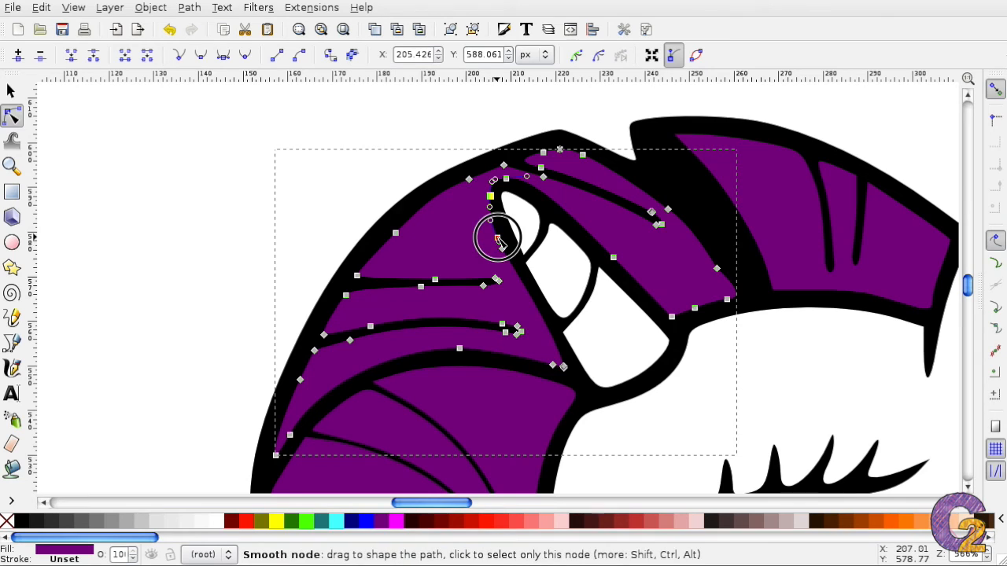
mouse_move(498, 238)
left_mouse_down()
mouse_move(512, 255)
mouse_move(501, 249)
left_mouse_up()
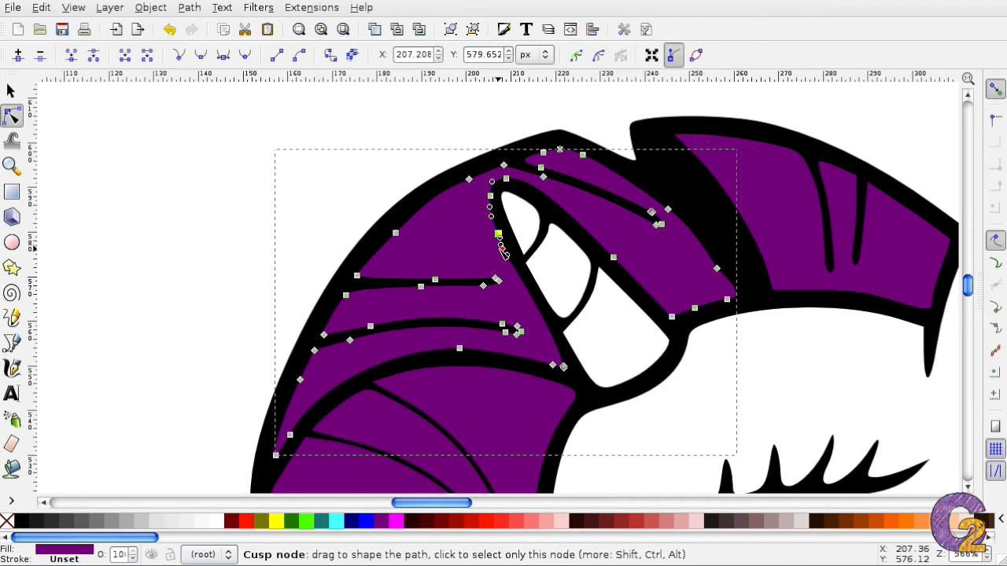
left_click(501, 248)
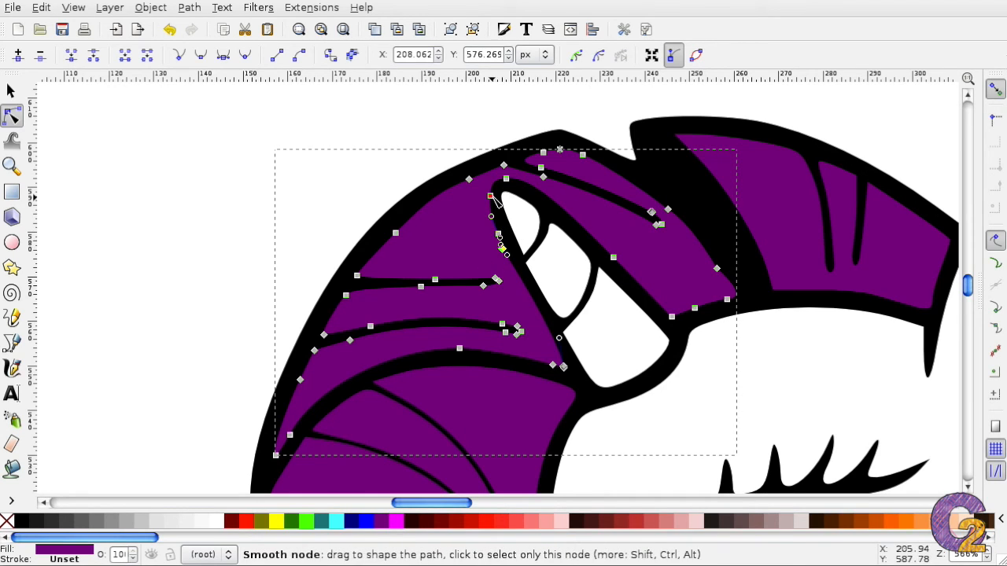
left_click_drag(507, 178, 493, 184)
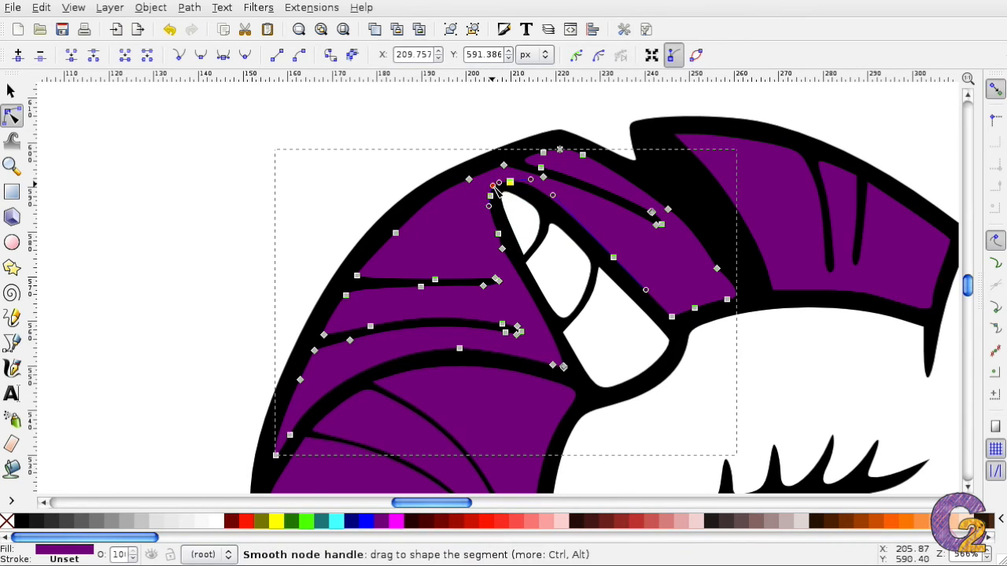
left_click(156, 203)
left_click(159, 205)
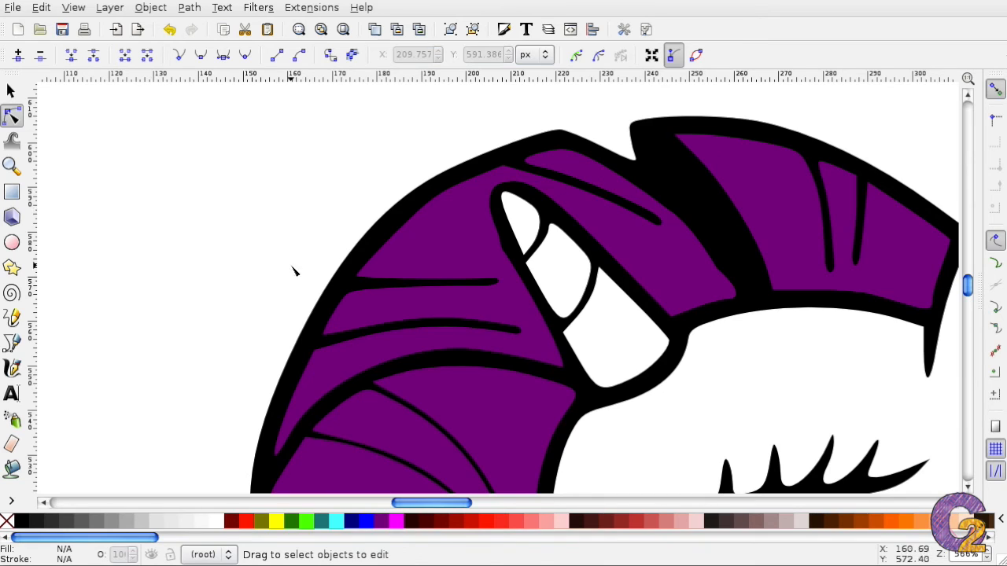
- Draw a closed red patch without stroke over the end of the thick strand line beside the horn's base
key("p")
scroll(563, 206, "down", 5)
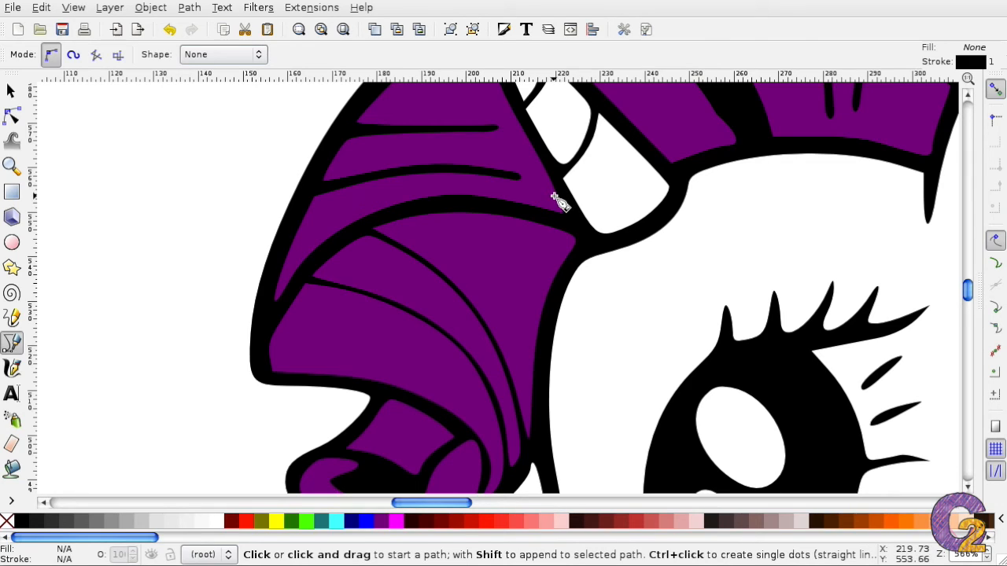
left_click(554, 192)
left_click(574, 261)
left_click(519, 202)
left_click(553, 192)
left_click(246, 521)
left_click(7, 521, "shift")
- Curve the patch's outer edge and round the thick strand line's tip by adjusting the patch's nodes
left_click(11, 115)
left_click_drag(574, 237, 572, 223)
left_click(551, 217, "shift")
key("shift+y")
left_click(522, 278, "shift")
left_click(586, 307, "shift")
left_click(165, 172)
left_click(550, 227)
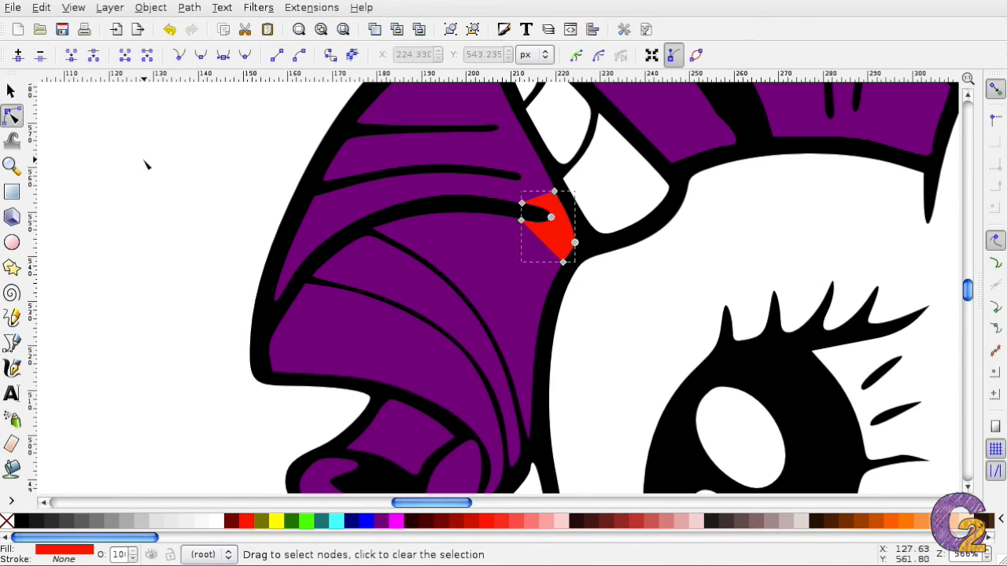
- Merge the patch with the purple fills above and below the thick strand line
key("s")
left_click(495, 247, "shift")
key("ctrl+minus")
left_click(149, 187)
key("alt+Tab")
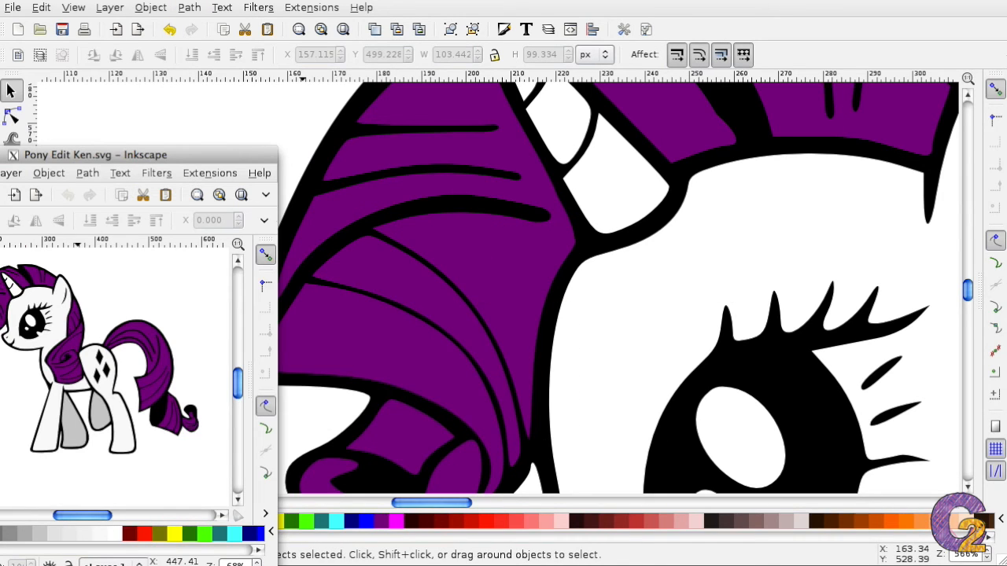
key("alt+Tab")
- Draw a closed red patch across the lower ends of the three strand lines beside the mane's curl
scroll(639, 289, "down", 5)
key("b")
left_click(530, 233)
left_click(463, 340)
left_click(486, 276)
left_click(494, 285)
left_click(503, 266)
left_click(513, 272)
left_click(530, 233)
- Reshape the patch's nodes to round the three strand tips and curve its outer edge along the black outline
key("plus")
key("plus")
key("plus")
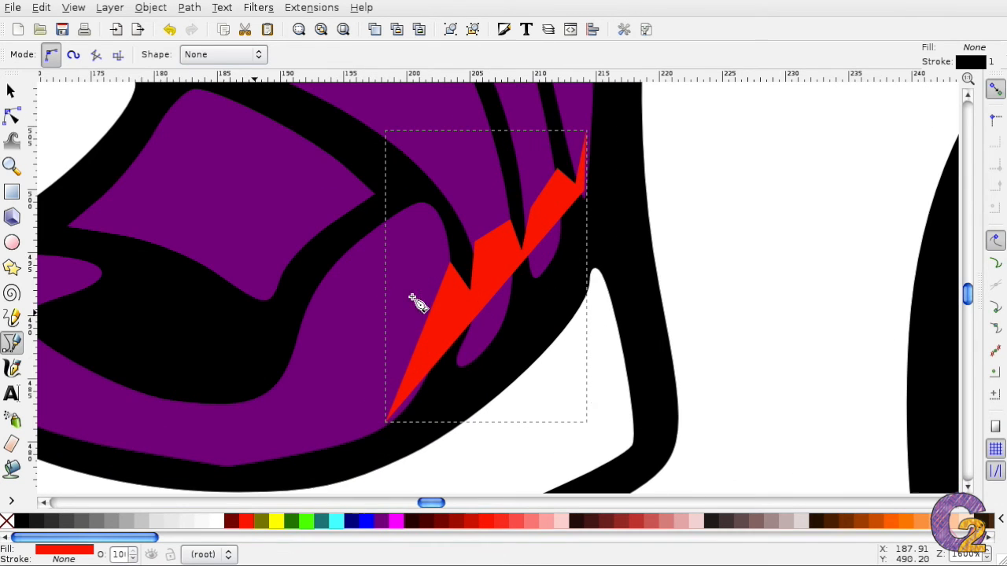
left_click(9, 116)
left_click(582, 197)
key("Tab")
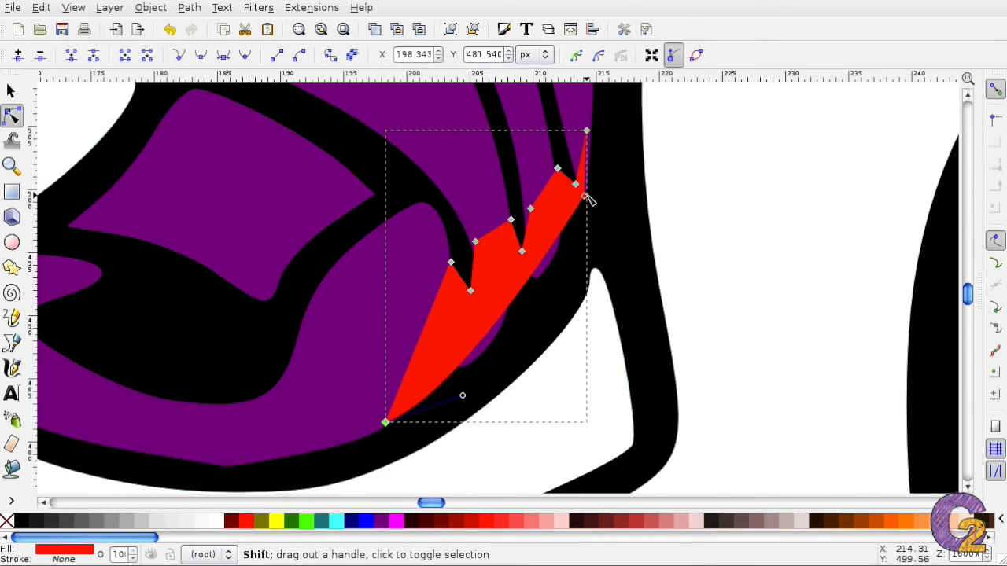
left_click_drag(385, 422, 395, 406)
left_click_drag(451, 262, 448, 240)
left_click_drag(471, 291, 519, 181)
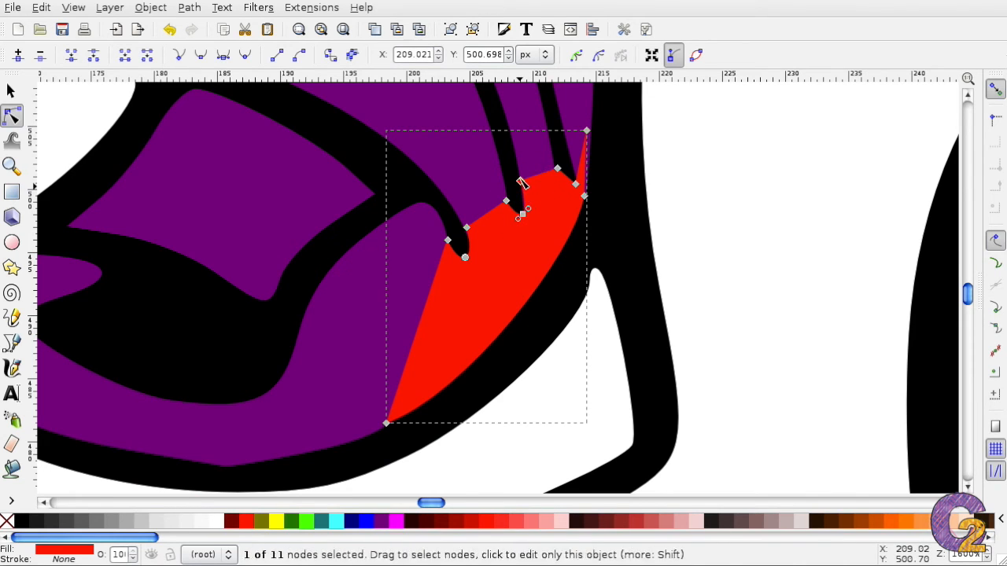
left_click_drag(586, 131, 569, 144)
left_click_drag(575, 184, 564, 164)
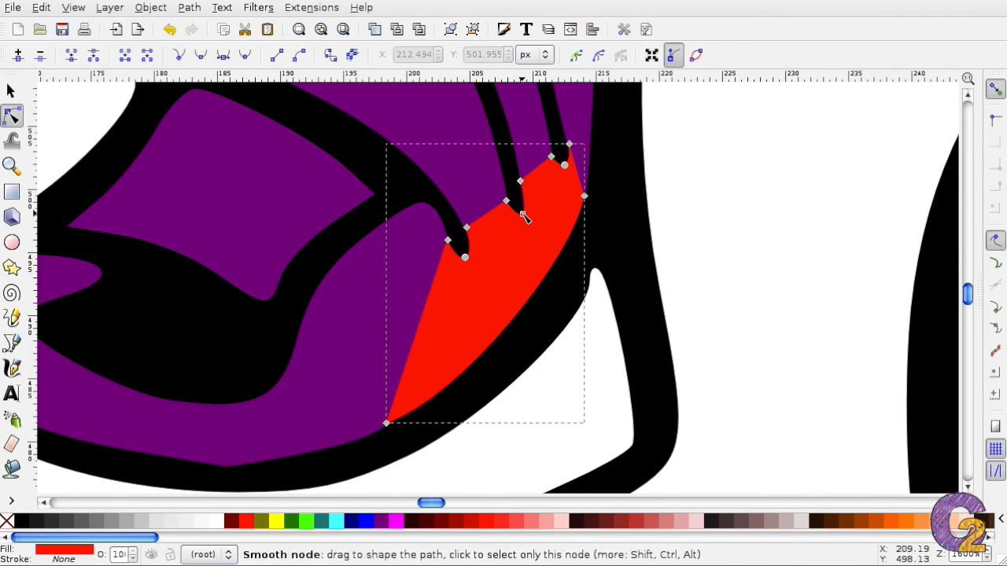
left_click(466, 227)
- Merge the reshaped patch with the purple fills around the three strand ends
key("F1")
left_click(189, 7)
left_click(202, 92)
key("F2")
left_click(669, 283)
- Draw a closed patch without stroke bridging the curl's outer purple band and the four-sided purple piece above it
key("minus")
key("minus")
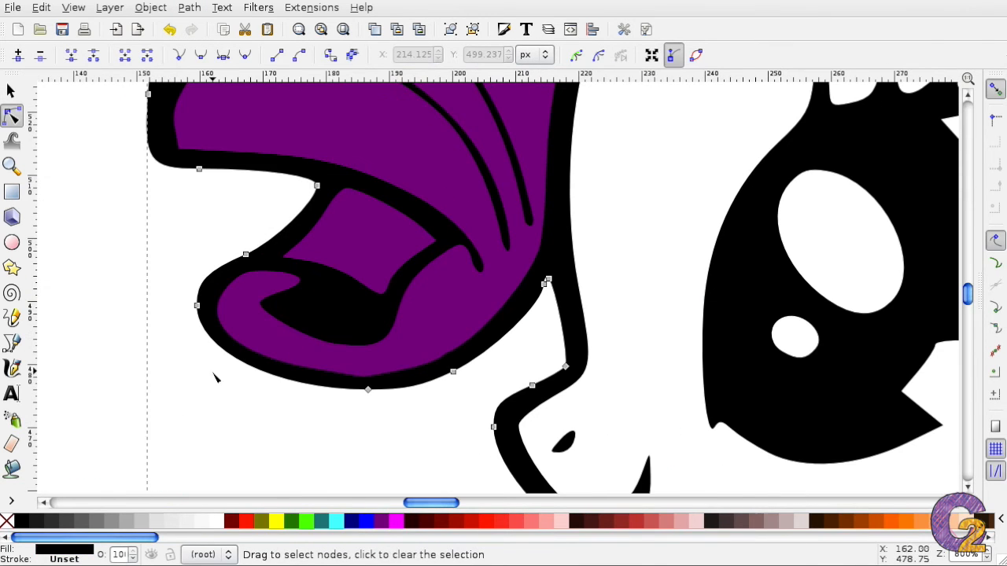
key("b")
left_click(292, 293)
left_click(342, 271)
left_click(301, 242)
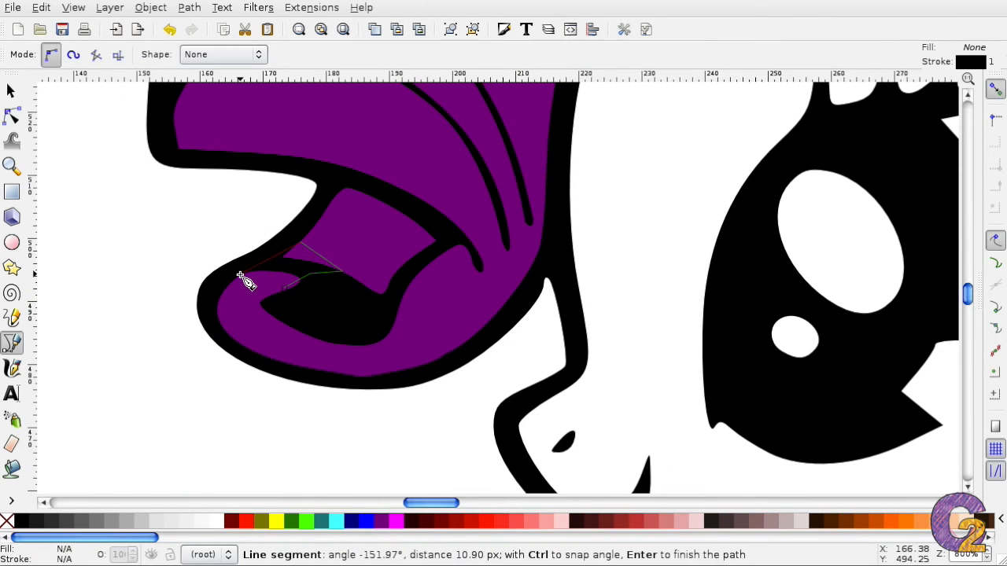
left_click(242, 275)
left_click(292, 291)
left_click(6, 520, "shift")
- Curve the bridging patch's lower edge around the curl's black center and merge it with the purple fills
key("F2")
left_click_drag(286, 291, 285, 282)
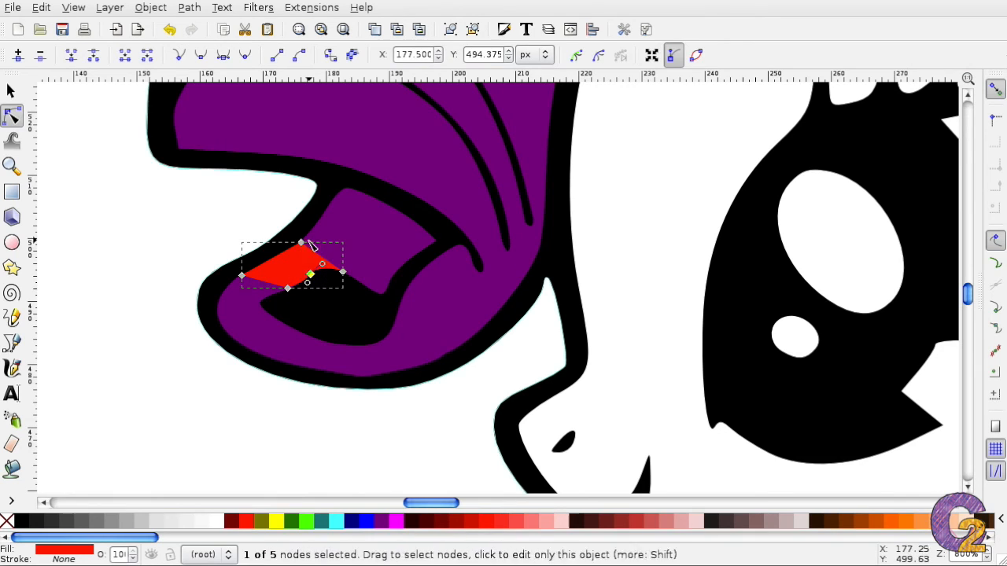
key("F1")
key("Escape")
left_click(331, 250)
left_click(338, 311, "shift")
left_click(189, 7)
left_click(197, 92)
key("Escape")
- Reshape the purple fill's corner where the upper thin strand line branches off the thick strand line
key("minus")
key("minus")
key("minus")
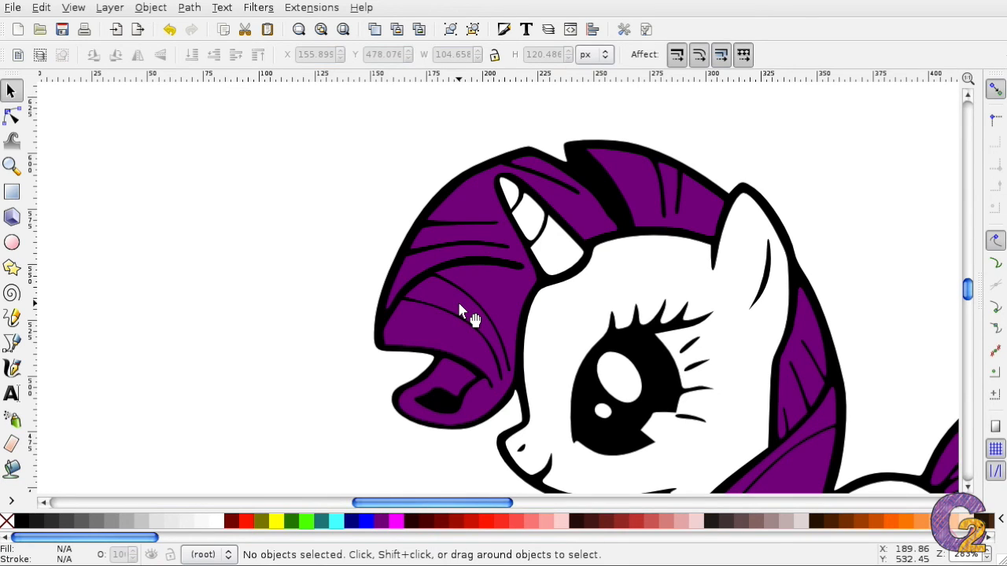
left_click(11, 116)
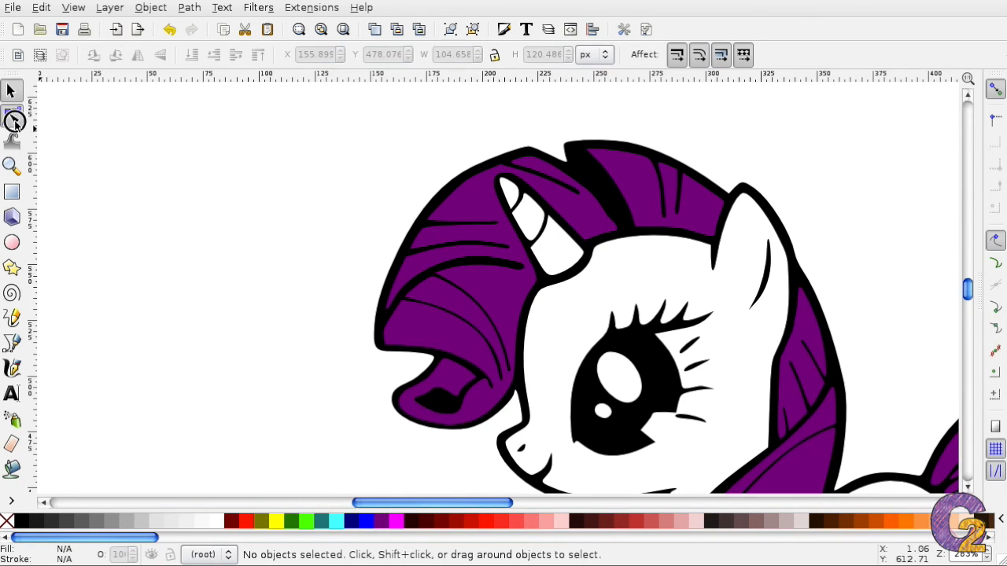
left_click(481, 305)
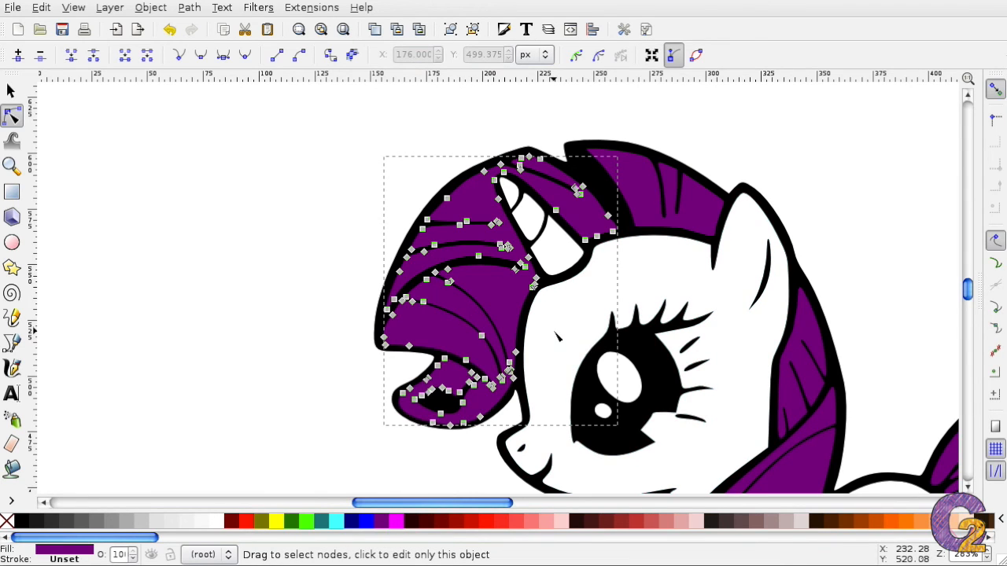
scroll(558, 336, "up", 2, "ctrl")
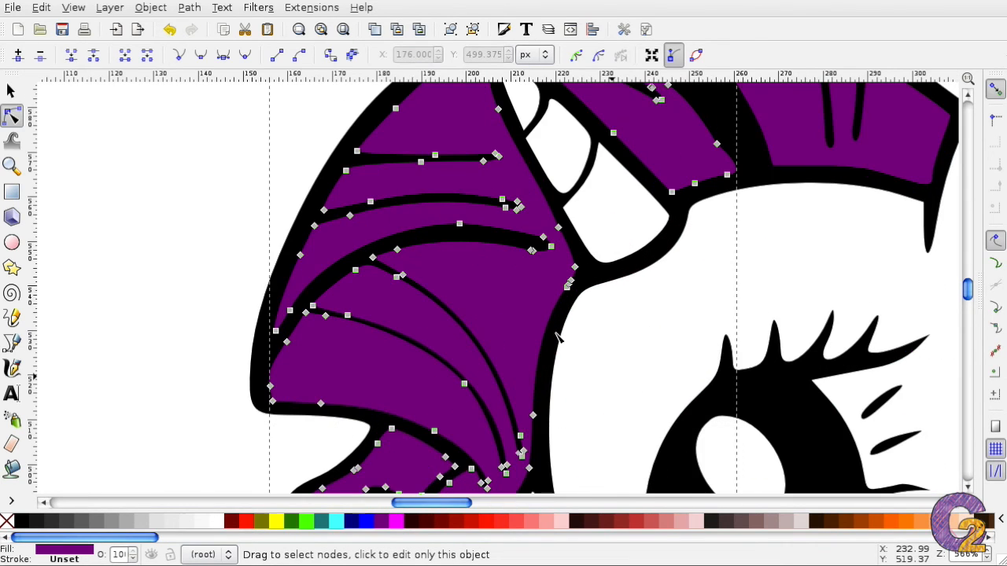
left_click(401, 276)
mouse_move(401, 276)
left_mouse_down()
mouse_move(410, 275)
mouse_move(373, 258)
mouse_move(381, 263)
left_mouse_up()
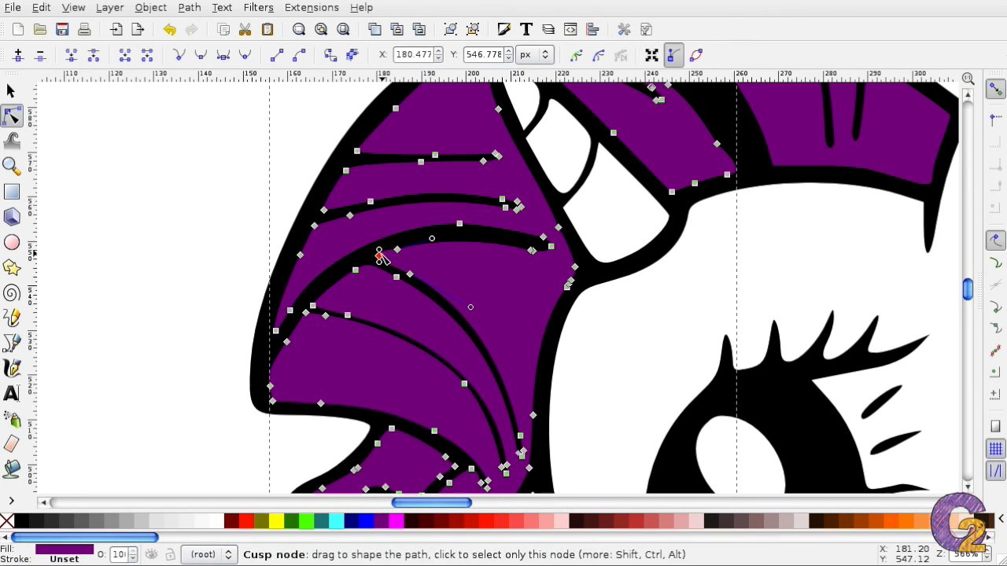
left_click(208, 260)
left_click(209, 259)
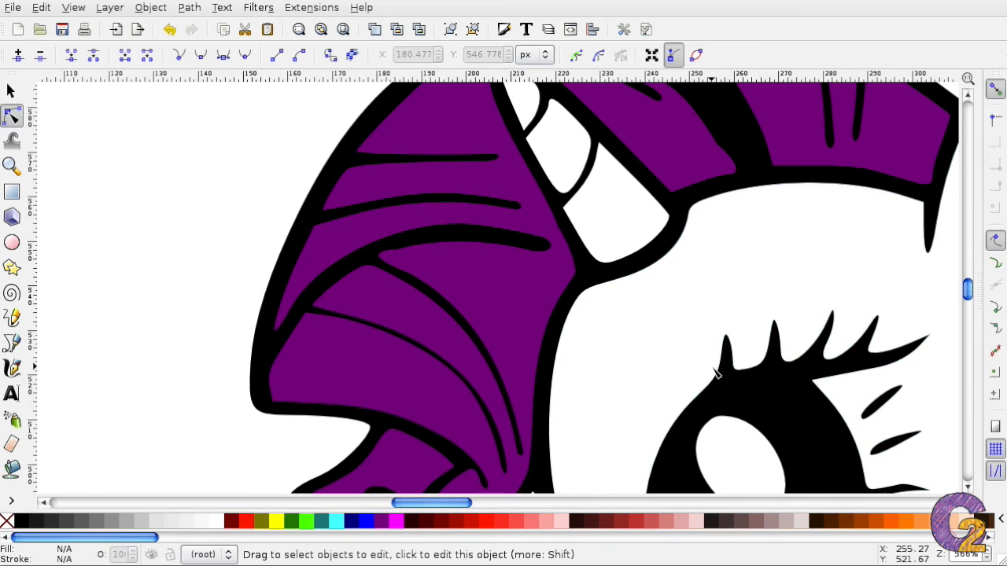
- Delete the surplus node on the thick strand line's lower edge near the thin strand's junction
left_click(400, 259)
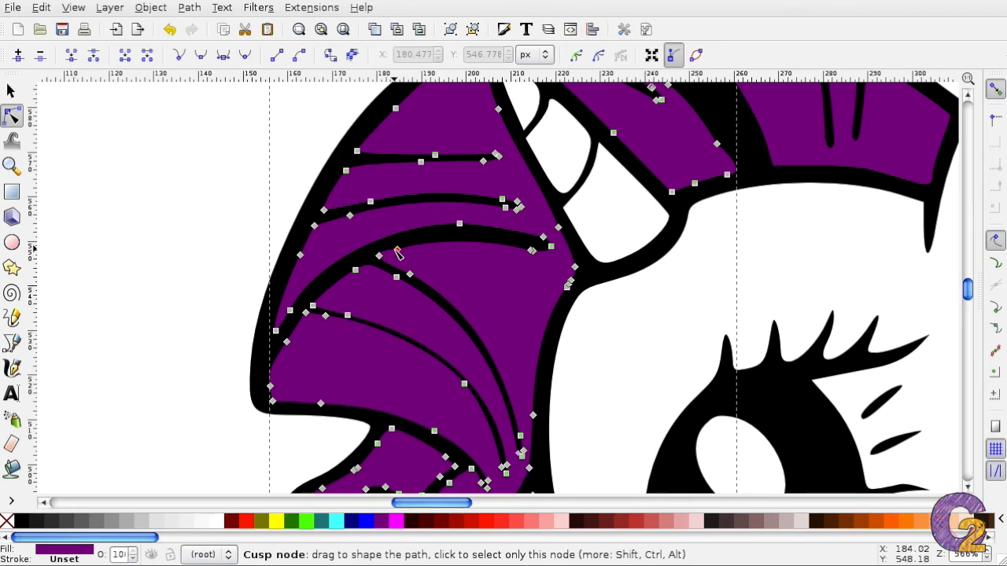
left_click(397, 251)
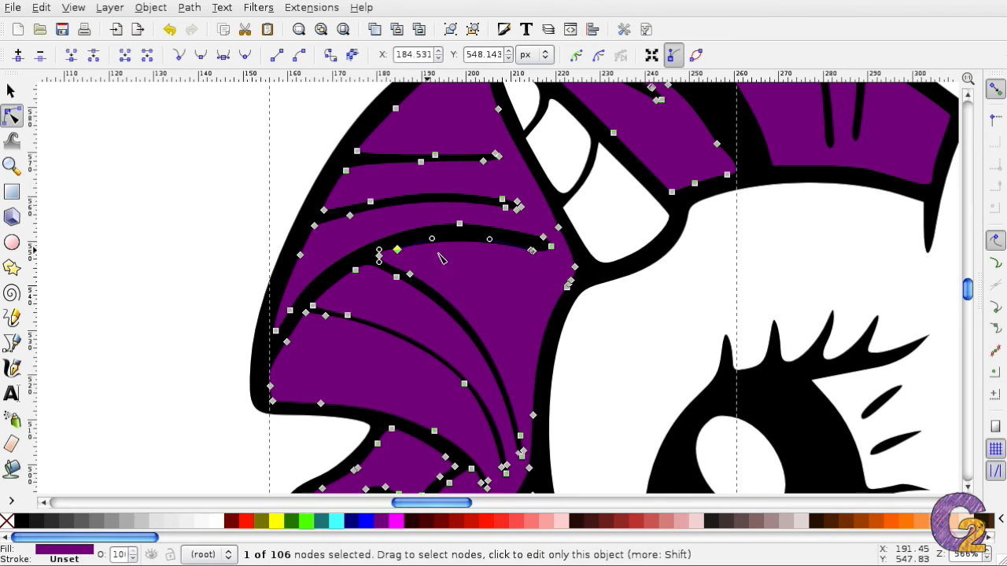
left_click(41, 55)
left_click(134, 209)
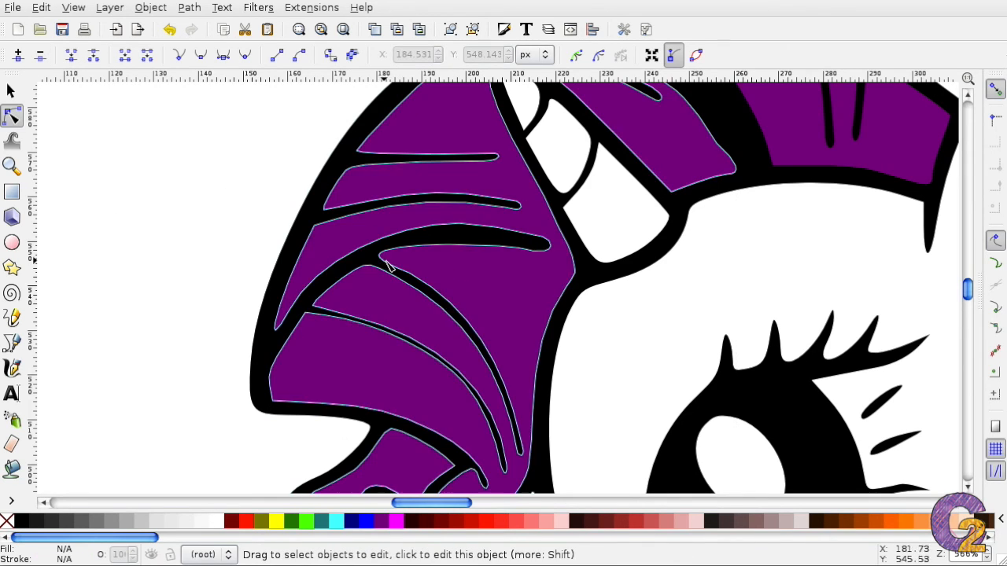
- Reshape the lower edge of the forelock's thick strand line into an arch that follows its upper edge
left_click(447, 249)
left_click(447, 250)
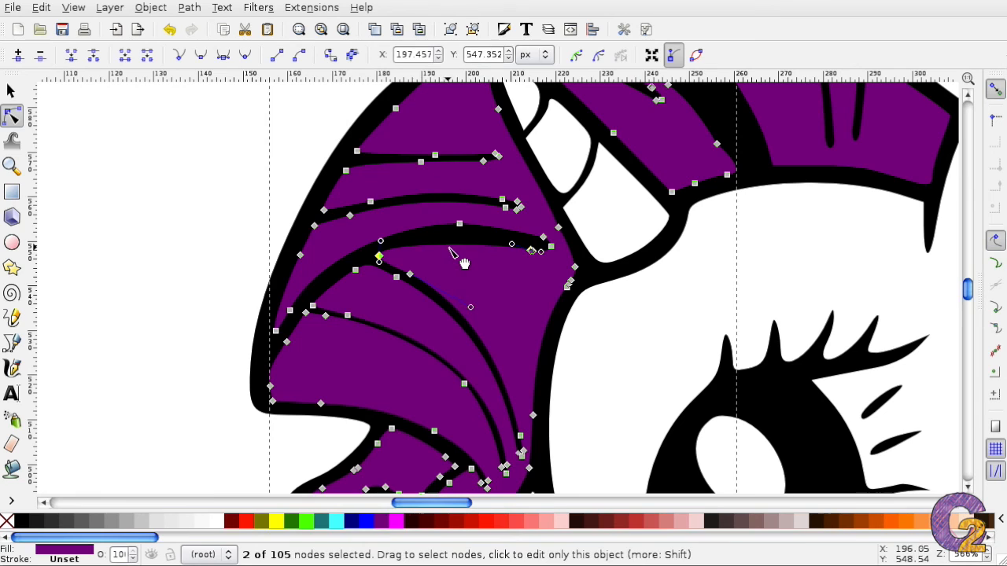
left_click(510, 246)
key("Escape")
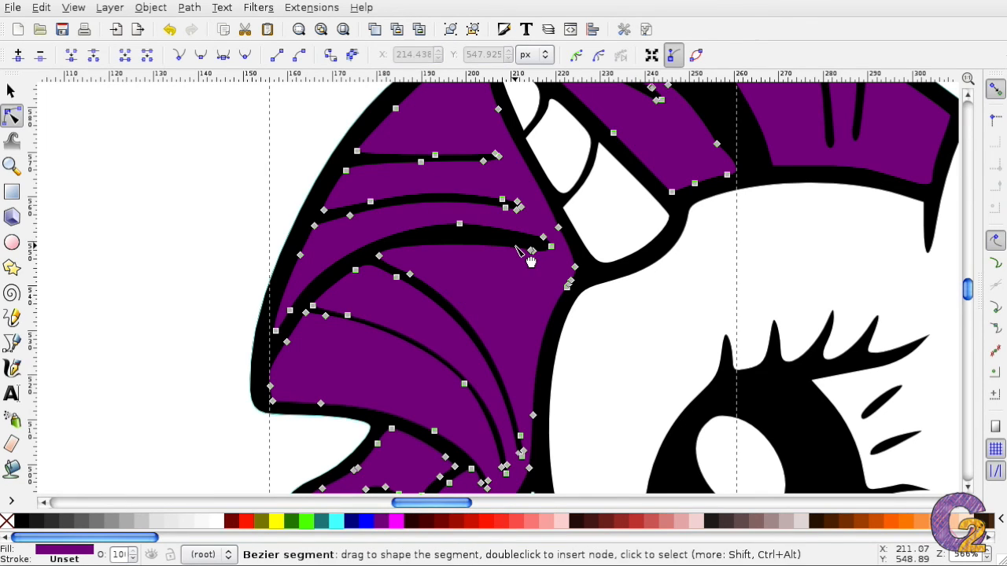
left_click(532, 253)
left_click_drag(515, 248, 468, 222)
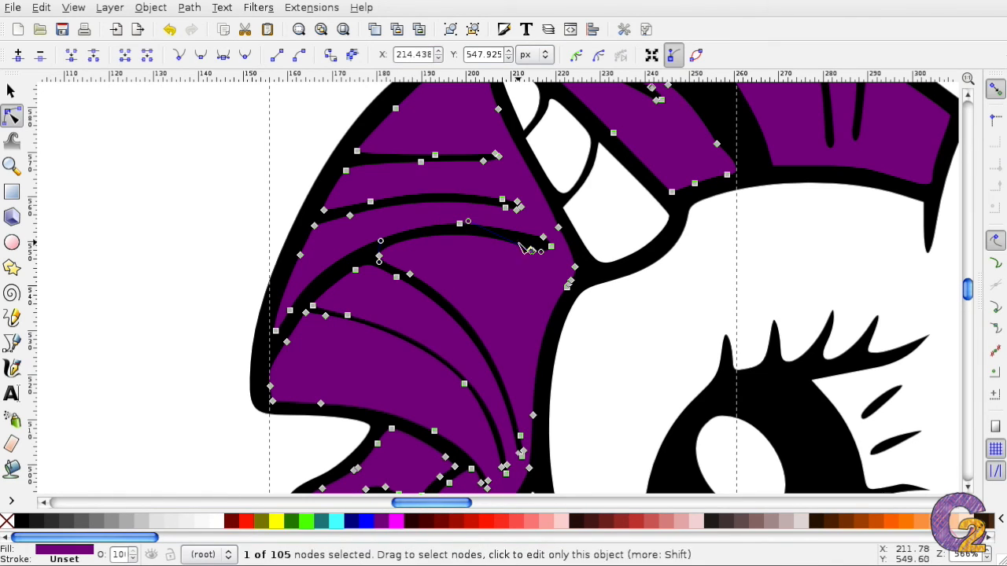
left_click(134, 273)
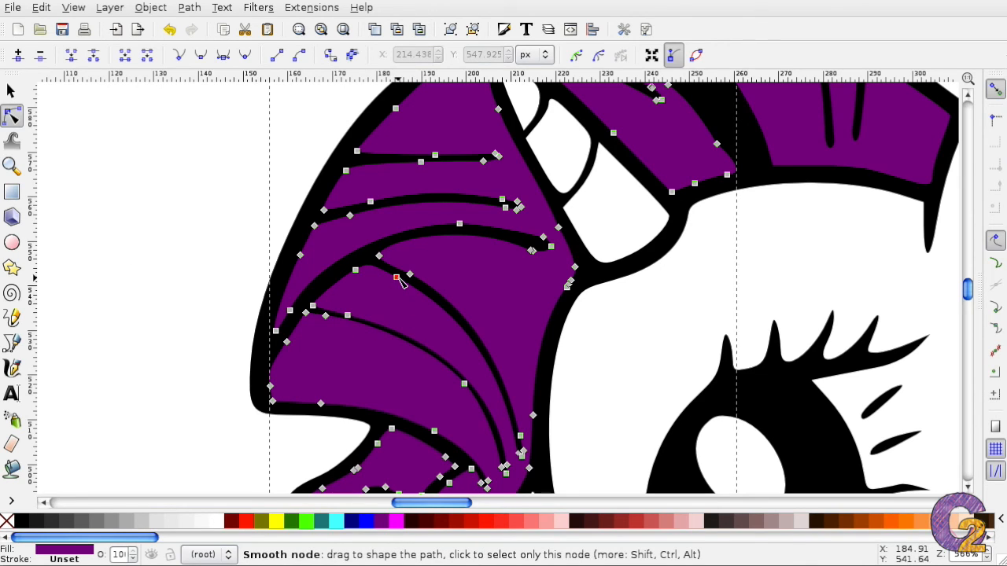
- Widen the upper thin strand line by shifting its lower-edge node and the side node at its tip
left_click_drag(398, 282, 401, 287)
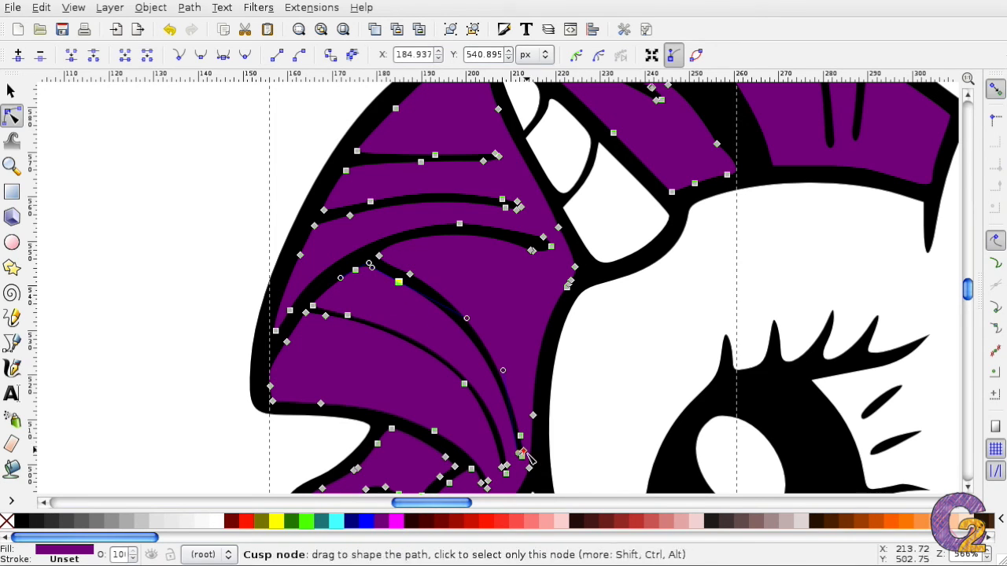
scroll(529, 463, "up", 1)
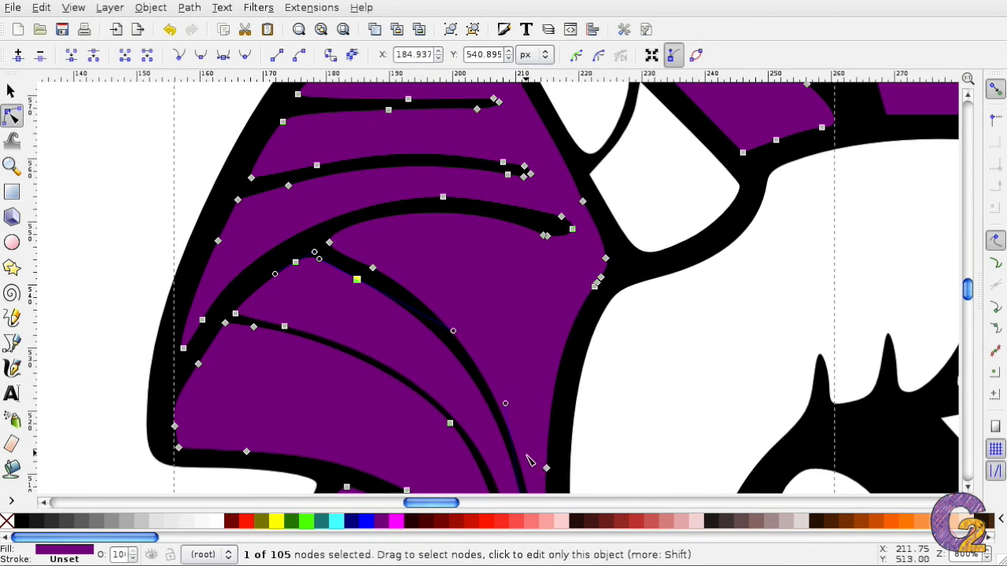
scroll(590, 307, "down", 6)
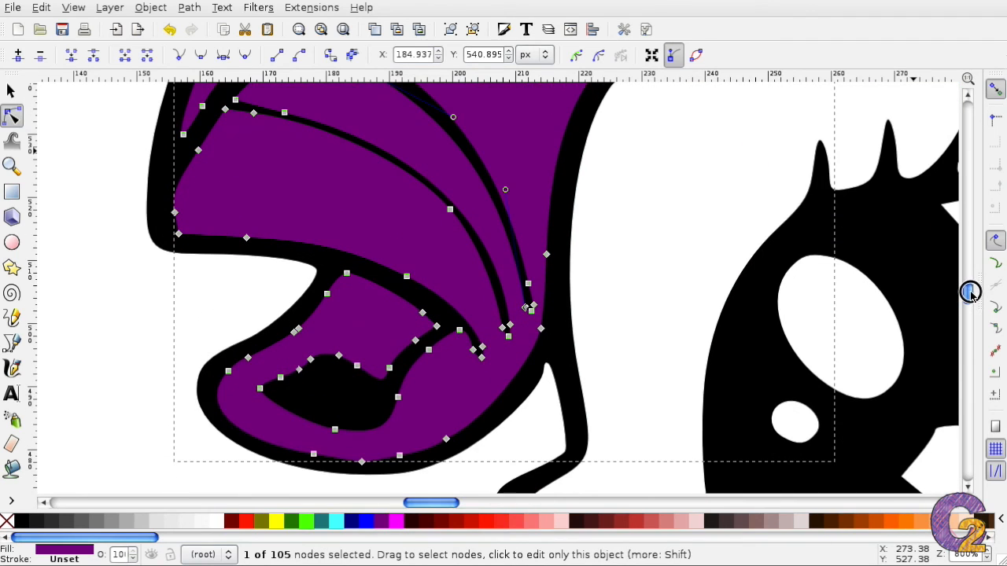
left_click(532, 308)
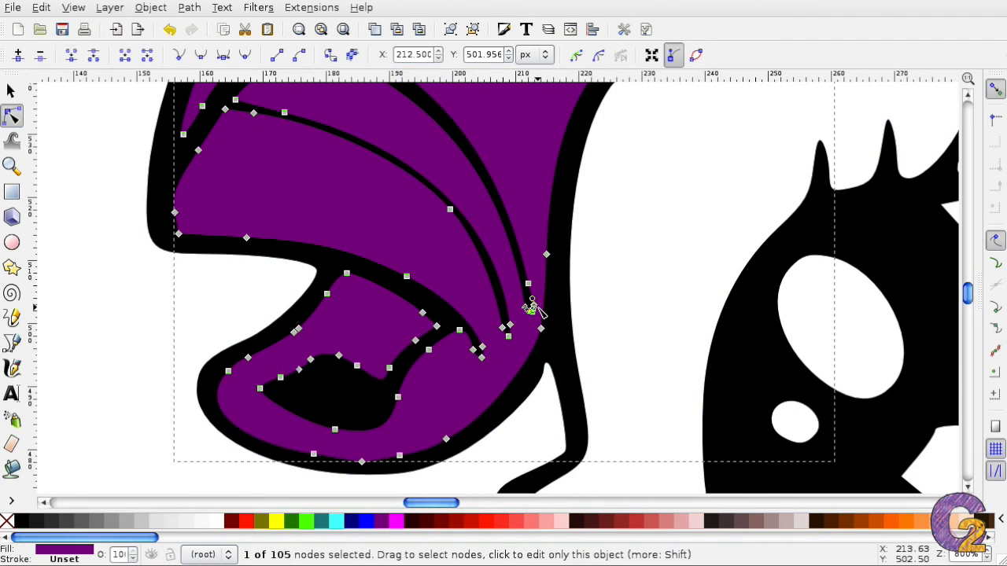
left_click(674, 56)
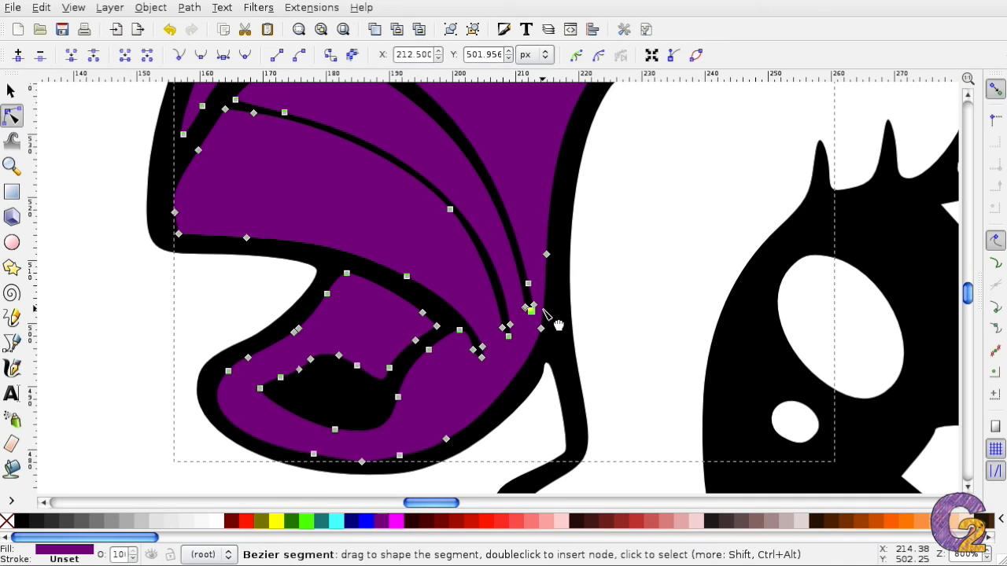
scroll(548, 316, "up", 3)
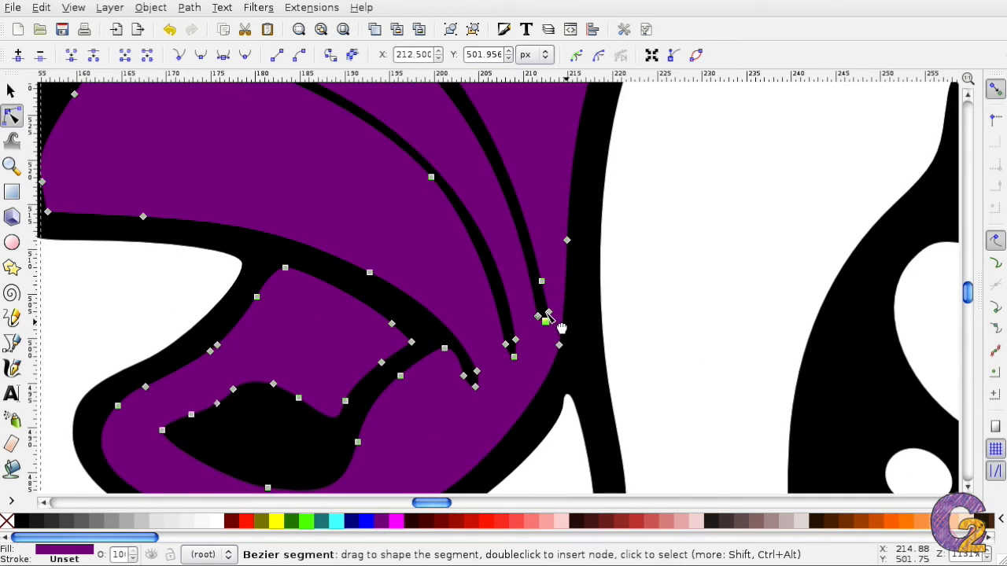
left_click_drag(597, 324, 574, 337)
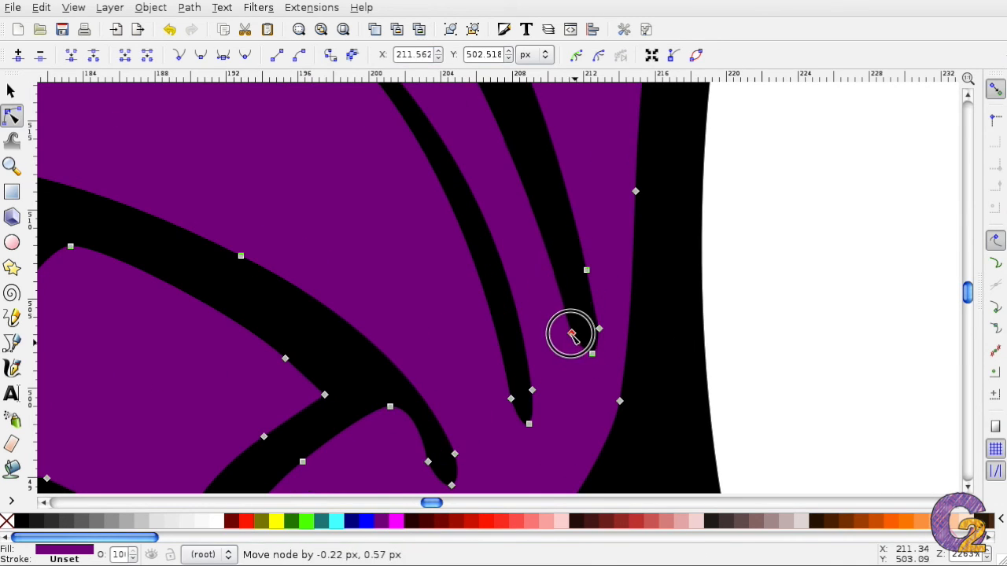
- Widen the lower thin strand line by moving the middle and root nodes of its lower edge away from the upper edge
scroll(540, 395, "down", 3)
left_click_drag(445, 198, 425, 197)
left_click_drag(253, 113, 276, 124)
left_click(225, 109)
left_click(674, 59)
left_click_drag(377, 156, 372, 155)
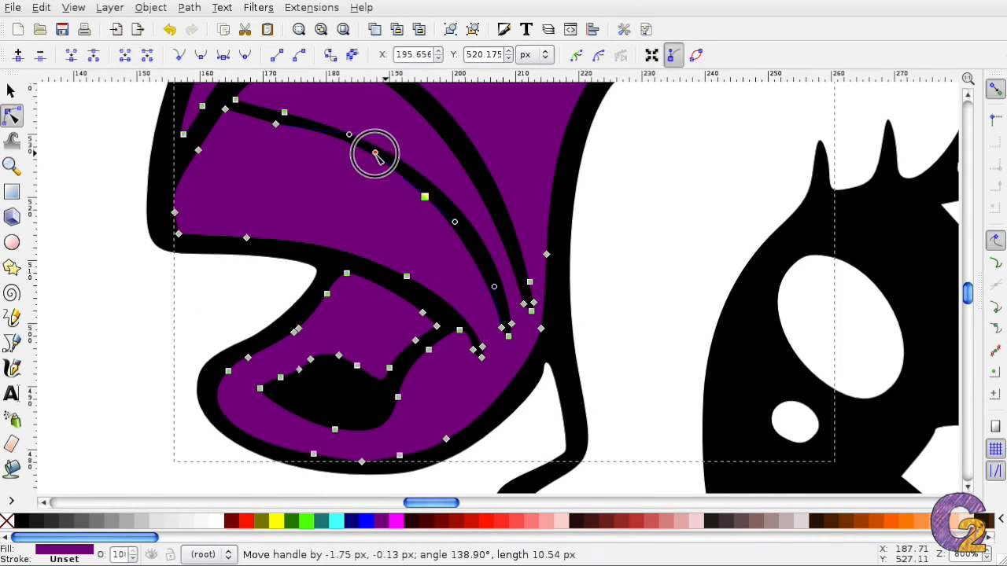
left_click(367, 157)
- Smooth the lower thin strand line's lower edge by adjusting the middle node and its curve handles
left_click_drag(425, 197, 428, 194)
left_click_drag(383, 167, 404, 168)
left_click_drag(465, 218, 473, 229)
left_click_drag(348, 135, 270, 123)
left_click(81, 196)
key("minus")
key("minus")
left_click(446, 183)
left_click(155, 148)
key("minus")
key("minus")
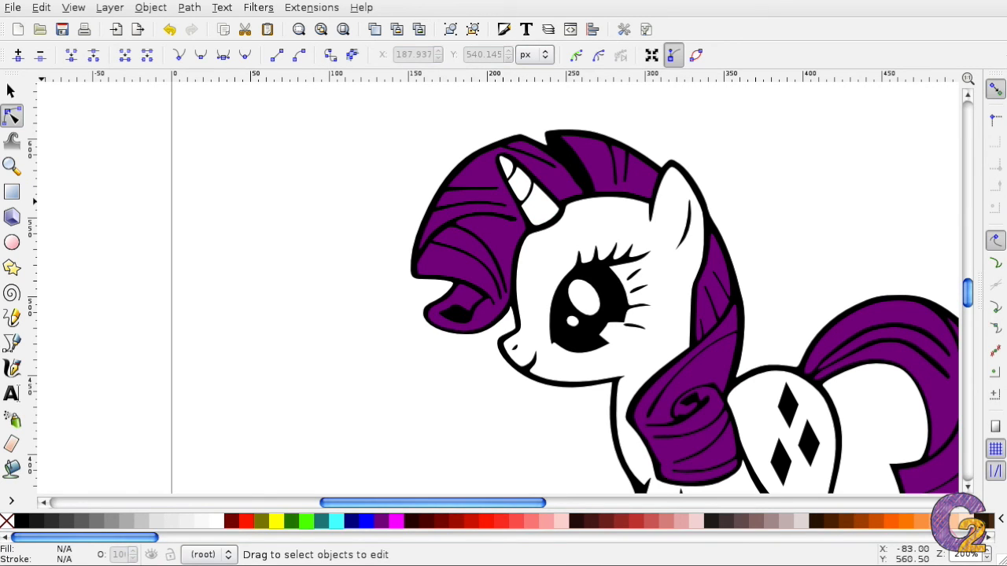
- Draw a closed red patch without stroke over the right end of the horn's lower ring line, bridging the white segments
left_click(12, 342)
scroll(521, 243, "up", 2, "ctrl")
scroll(589, 288, "up", 4)
left_click(556, 257)
left_click(557, 257)
left_click(246, 521)
scroll(578, 275, "up", 1, "ctrl")
scroll(676, 224, "up", 1, "ctrl")
left_click(753, 221)
key("Escape")
- Fit the red patch to the horn's edge and curve it around the lower ring line so the line ends in a rounded tip
left_click(12, 116)
left_click(756, 225)
left_click_drag(725, 167, 728, 162)
left_click_drag(819, 264, 823, 257)
left_click_drag(776, 279, 768, 287)
left_click_drag(741, 267, 764, 287)
left_click(596, 283)
- Draw a second closed patch over the left end of the horn's upper ring line
scroll(596, 283, "up", 5)
left_click(12, 346)
left_click(588, 418)
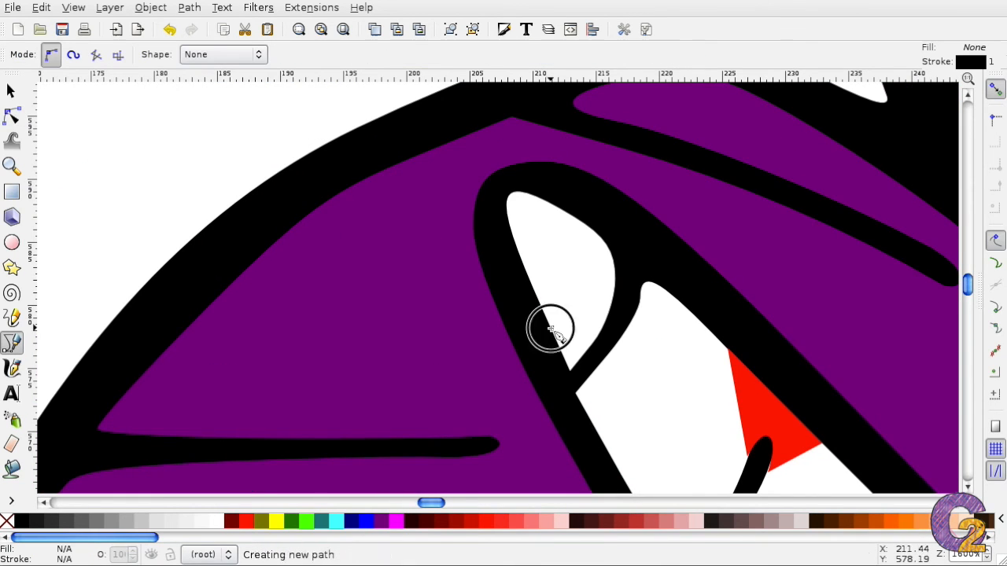
left_click(611, 349)
left_click(604, 321)
left_click(553, 329)
- Align the second patch with the horn's left edge and round its notch around the ring line with a symmetric node
key("n")
mouse_move(587, 406)
left_mouse_down()
mouse_move(595, 415)
mouse_move(583, 406)
left_mouse_up()
left_click_drag(544, 313, 541, 307)
mouse_move(593, 359)
left_mouse_down()
mouse_move(610, 322)
mouse_move(590, 342)
mouse_move(606, 354)
left_mouse_up()
left_click(223, 55)
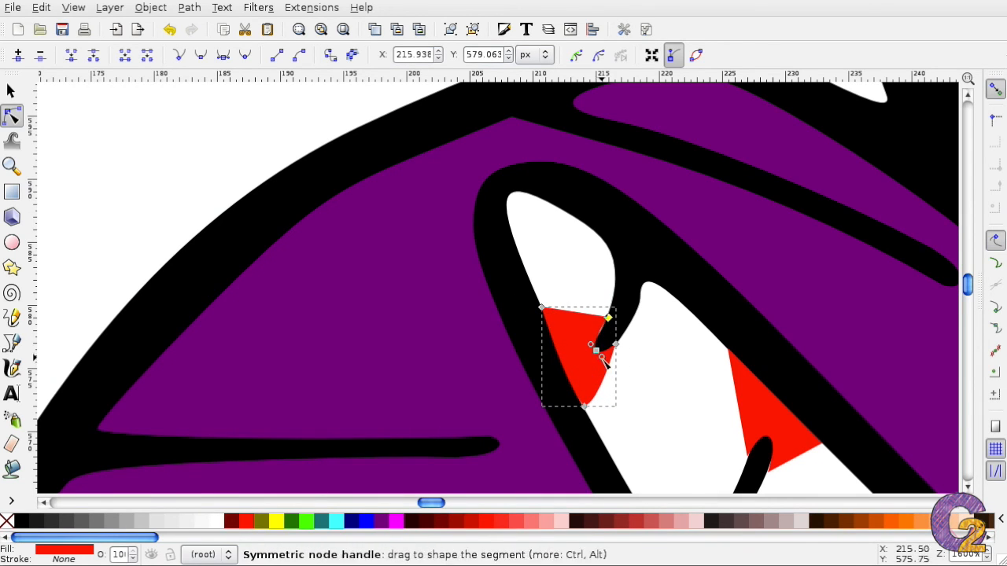
key("s")
- Merge both red patches with the horn's white segments into a single path using Union
key("ctrl+a")
left_click(190, 8)
left_click(223, 83)
key("minus")
key("minus")
key("minus")
key("minus")
key("minus")
key("minus")
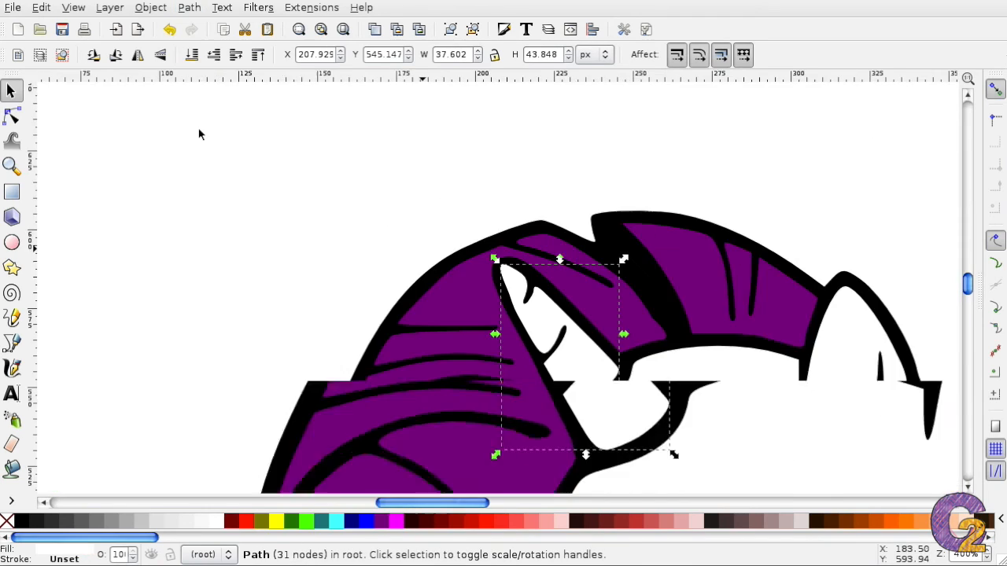
left_click(950, 288)
left_click_drag(968, 288, 974, 296)
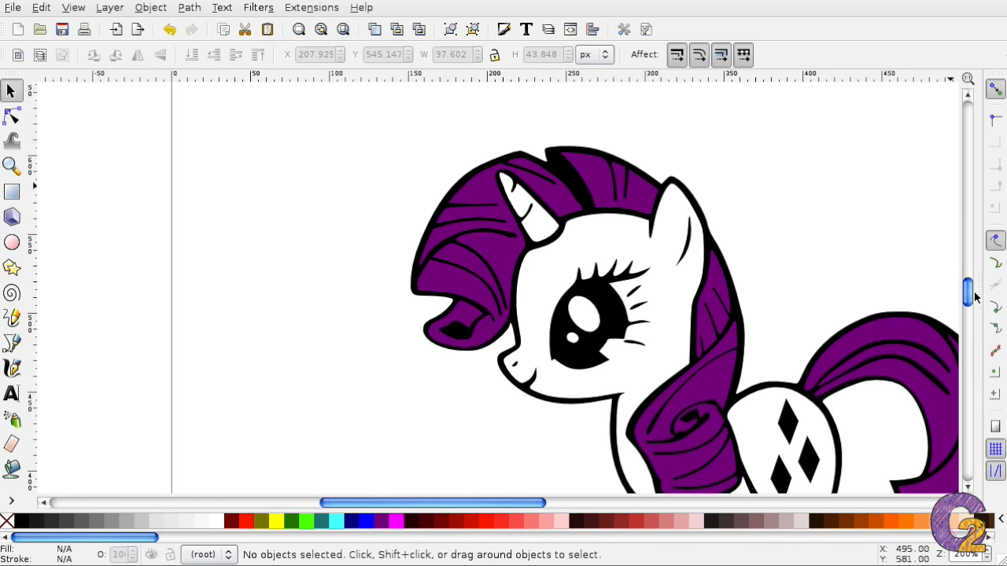
key("minus")
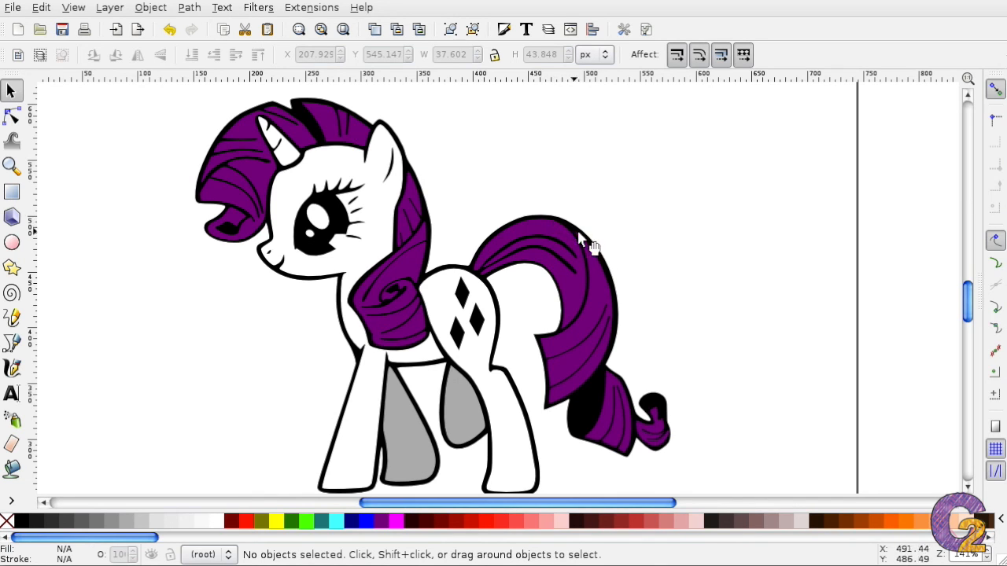
- Draw a closed patch over the upper end of the tail's long strand line, bridging the purple fills on both sides
left_click(11, 346)
key("plus")
key("plus")
key("plus")
left_click(656, 95)
left_click(747, 182)
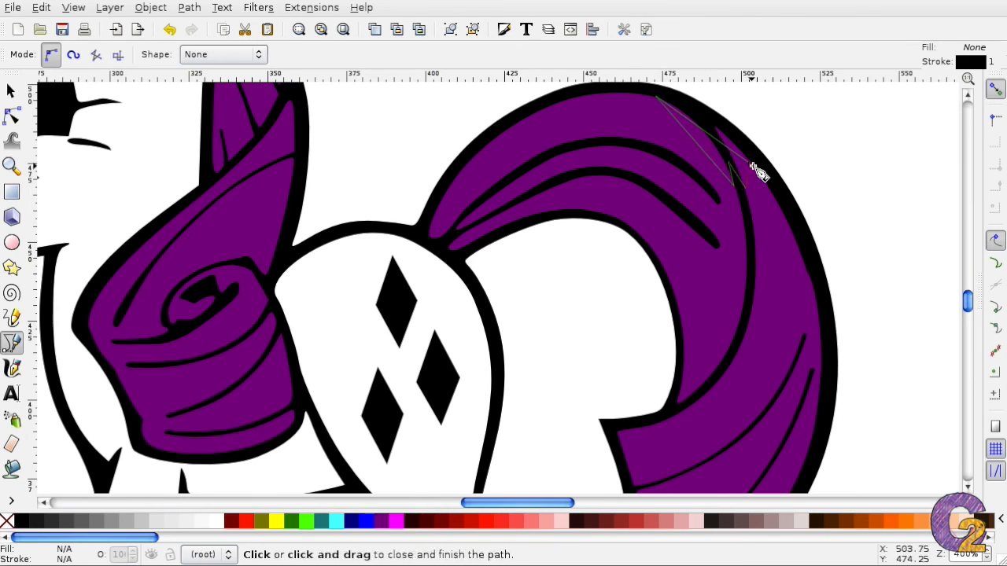
key("Return")
- Curve the tail patch's notch around the strand line's end and merge the patch with the purple tail fills
key("F2")
mouse_move(750, 162)
left_mouse_down()
mouse_move(705, 103)
mouse_move(731, 166)
left_mouse_up()
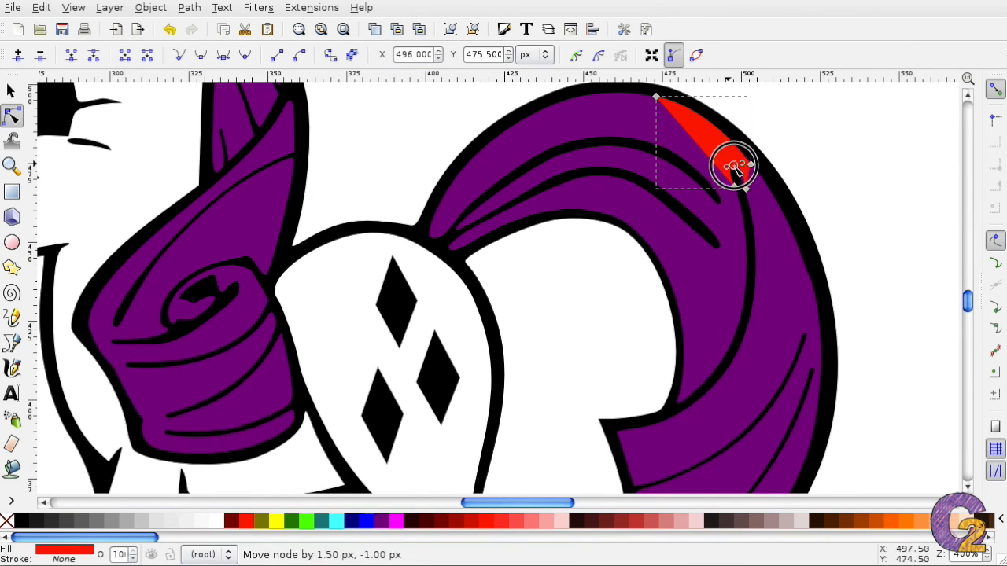
key("F1")
key("ctrl+a")
key("Delete")
key("minus")
key("minus")
key("minus")
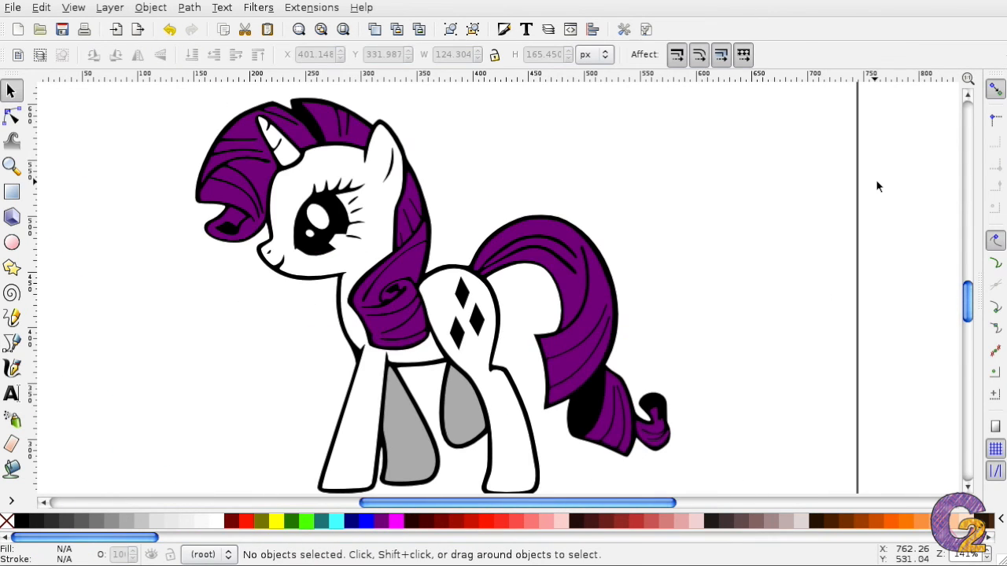